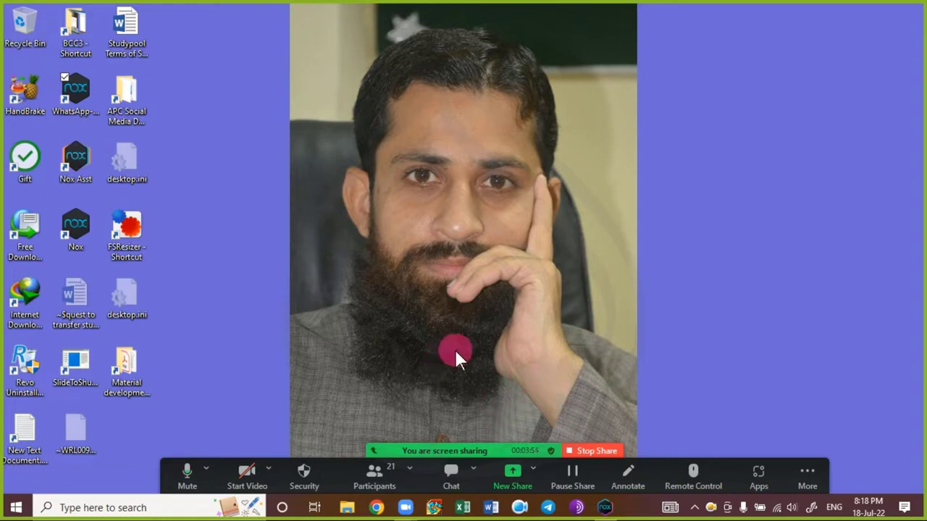
- Launch Word from the taskbar and create a new blank document
left_click(492, 508)
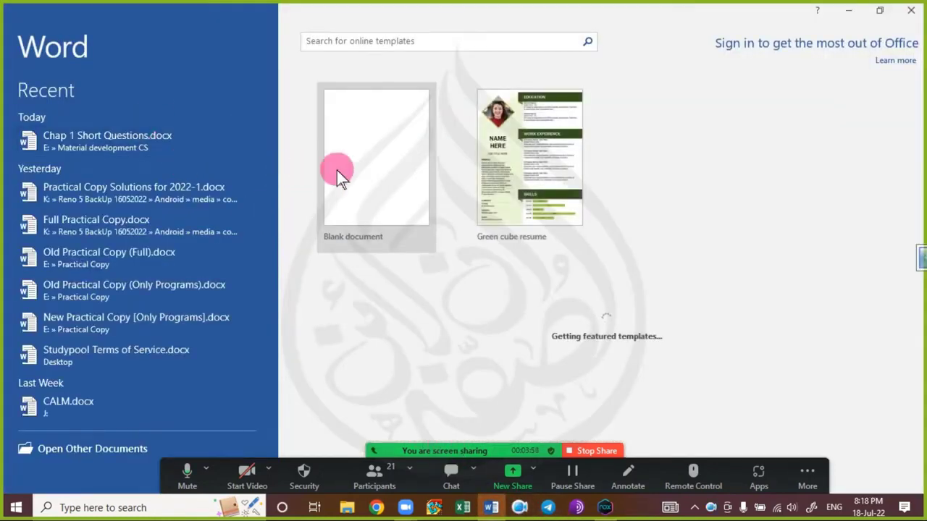
left_click(340, 174)
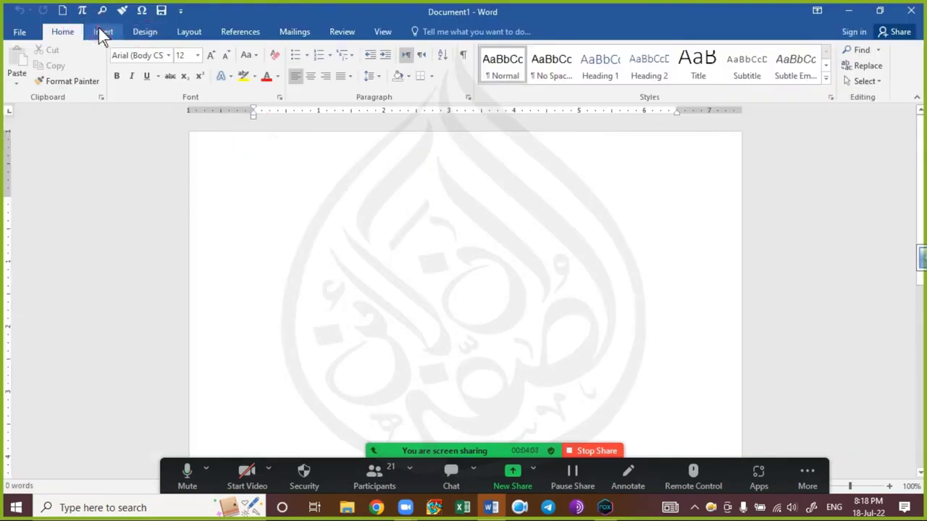
- Show the Insert ribbon commands in the new Document1
left_click(100, 31)
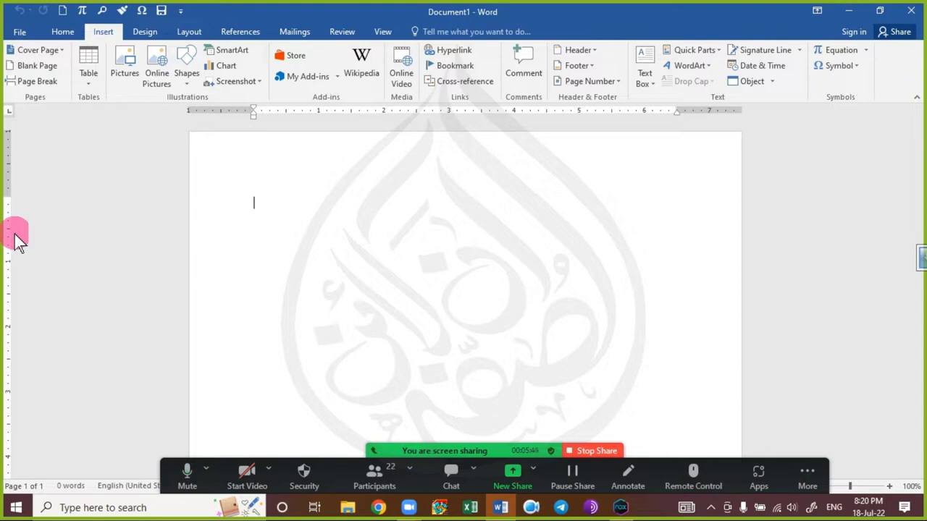
- Generate 20 sample paragraphs with =RAND(20) and place the cursor at the text start
type("=RAN")
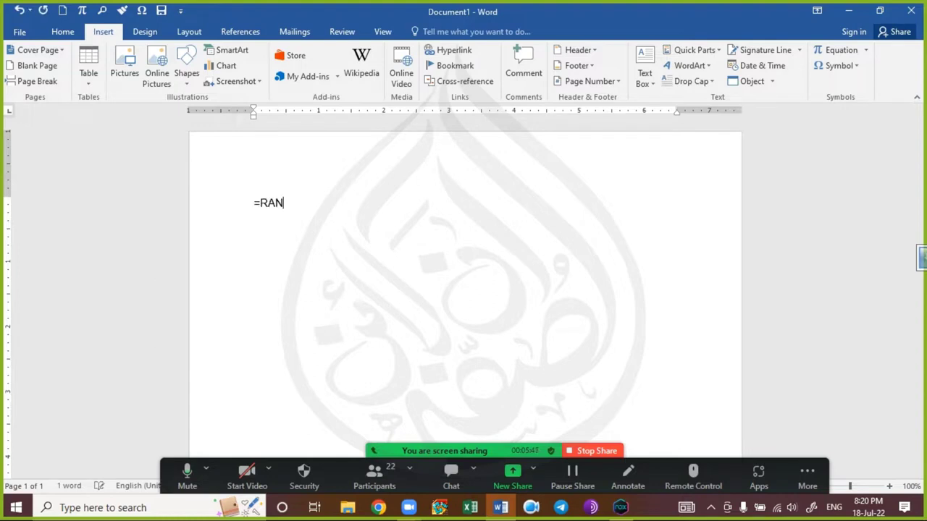
type("D()")
key("Left")
type("20")
key("Return")
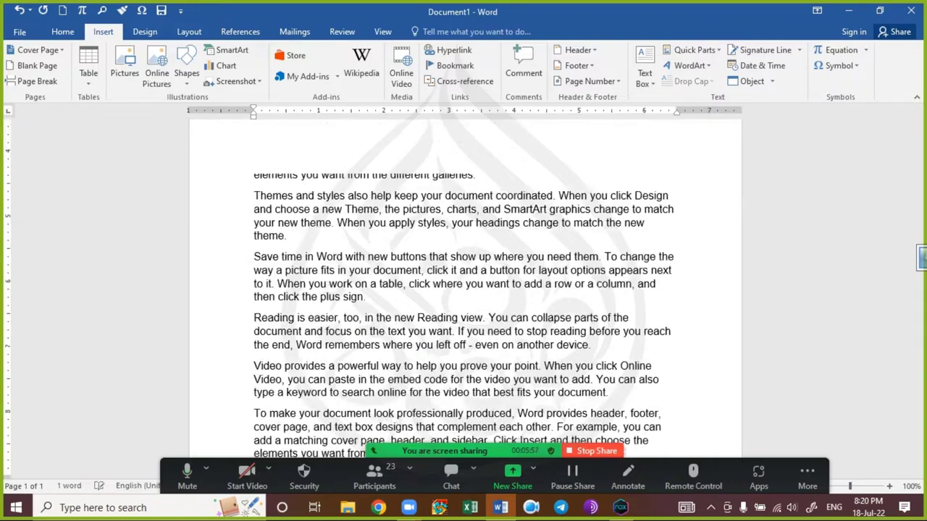
scroll(332, 224, "up", 10)
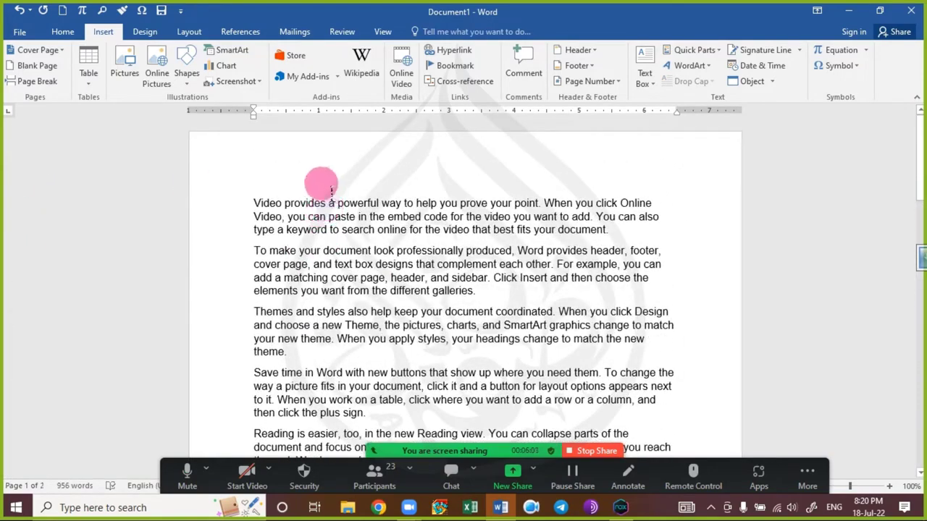
left_click(270, 203)
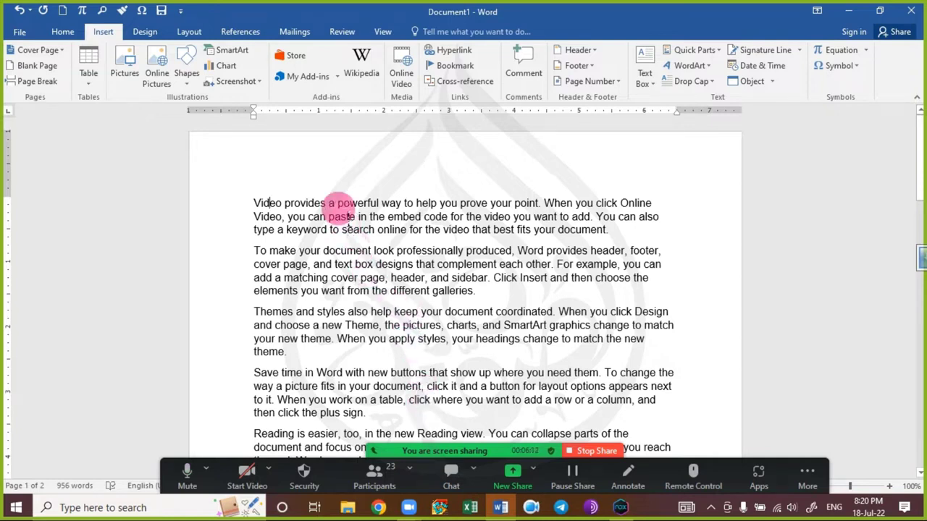
scroll(350, 225, "down", 3)
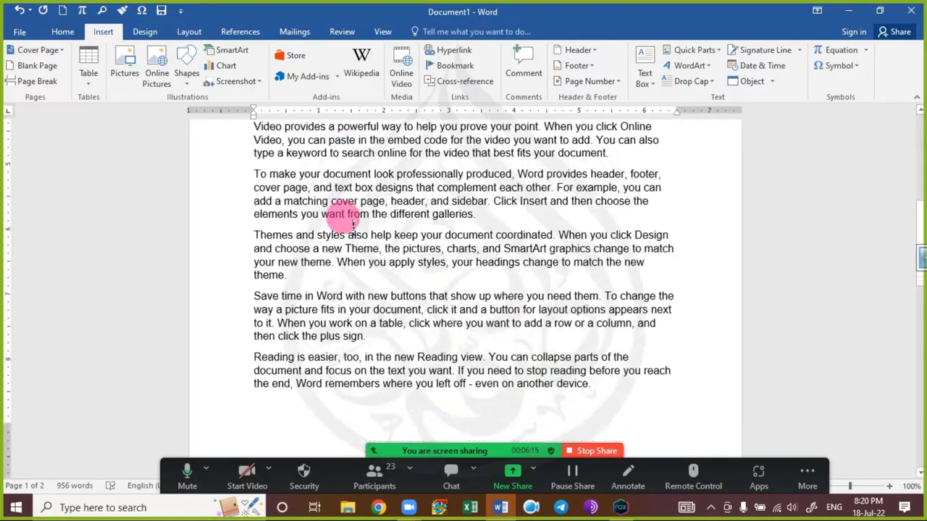
scroll(352, 224, "down", 3)
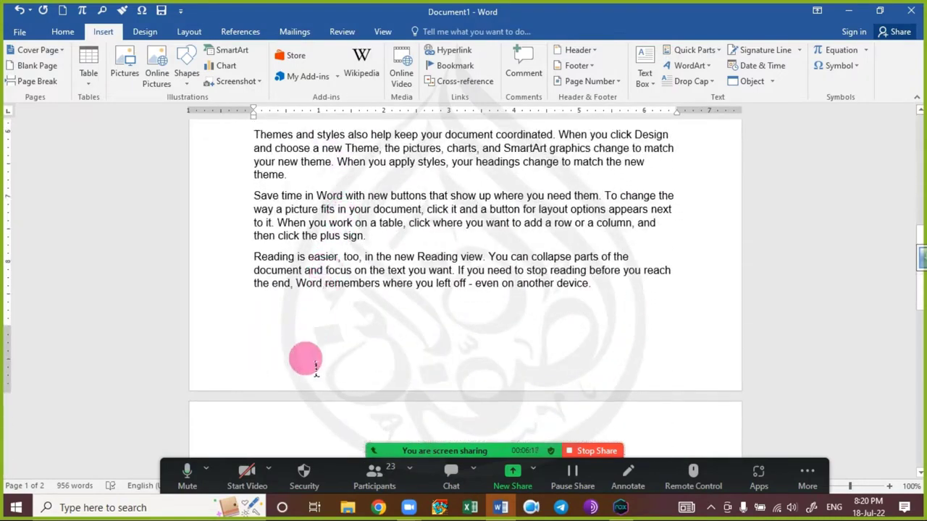
scroll(322, 325, "up", 1)
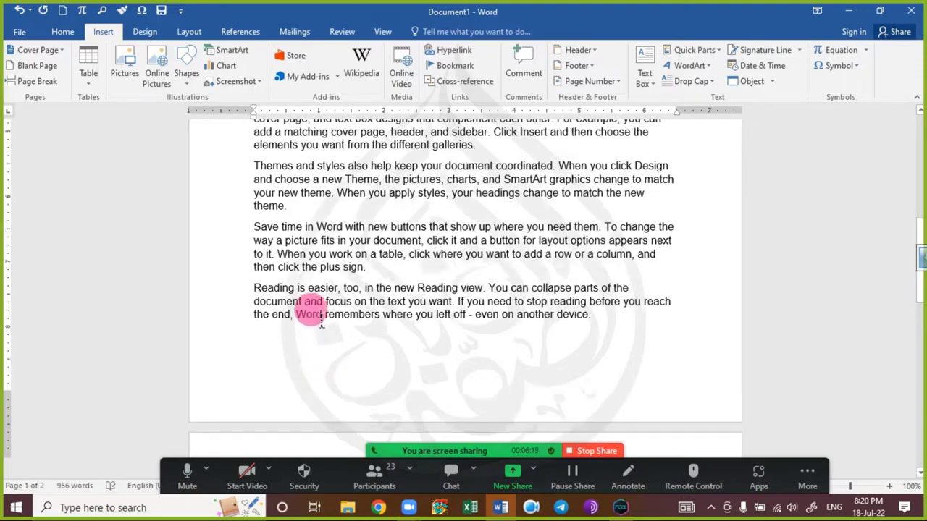
scroll(322, 325, "up", 5)
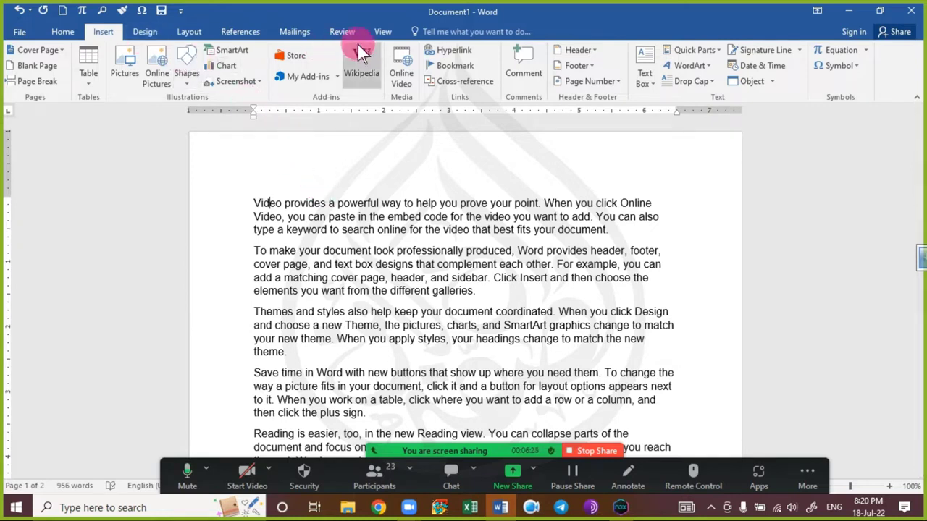
- Insert the Motion (Even Page) header with the title 'Thesis', then return to the body
left_click(600, 51)
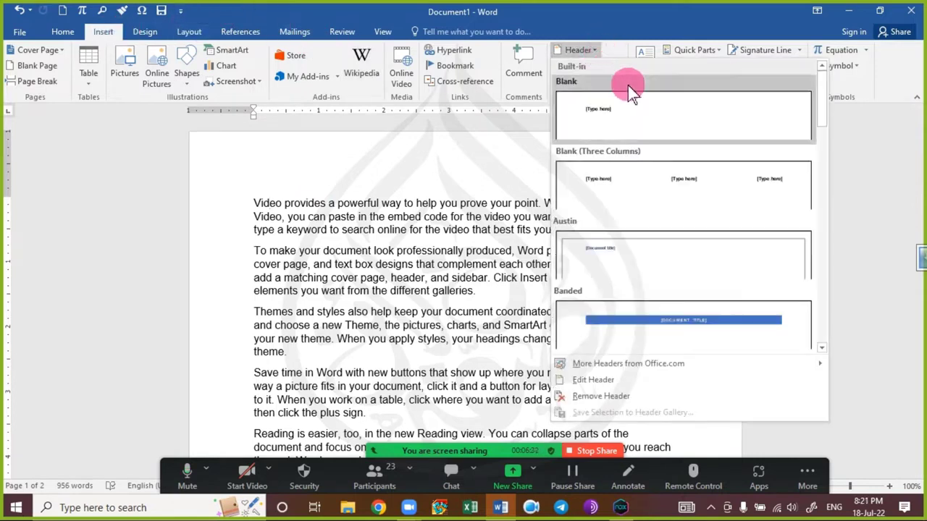
scroll(724, 289, "down", 3)
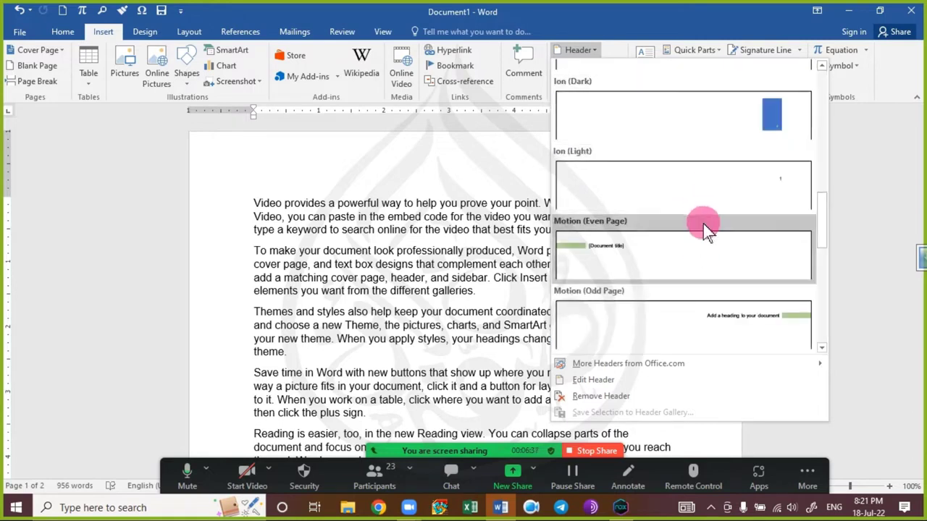
left_click(673, 252)
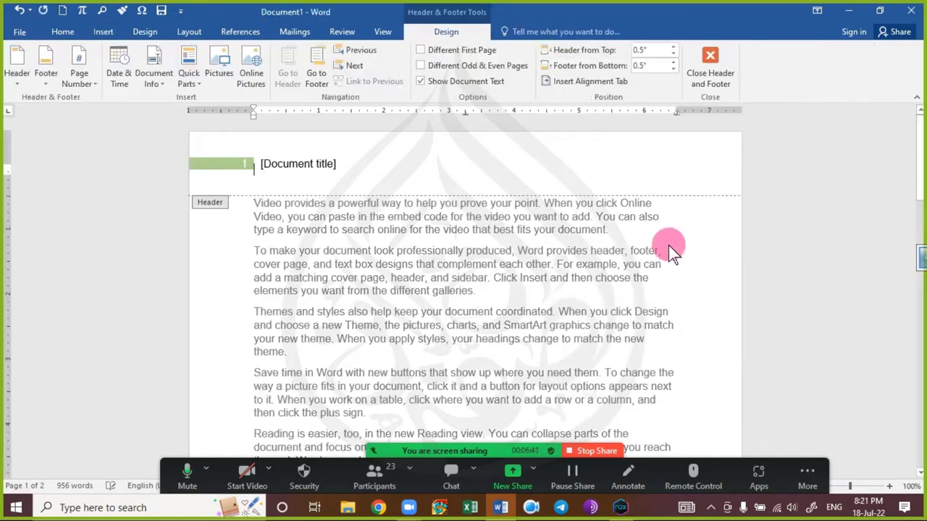
left_click(322, 163)
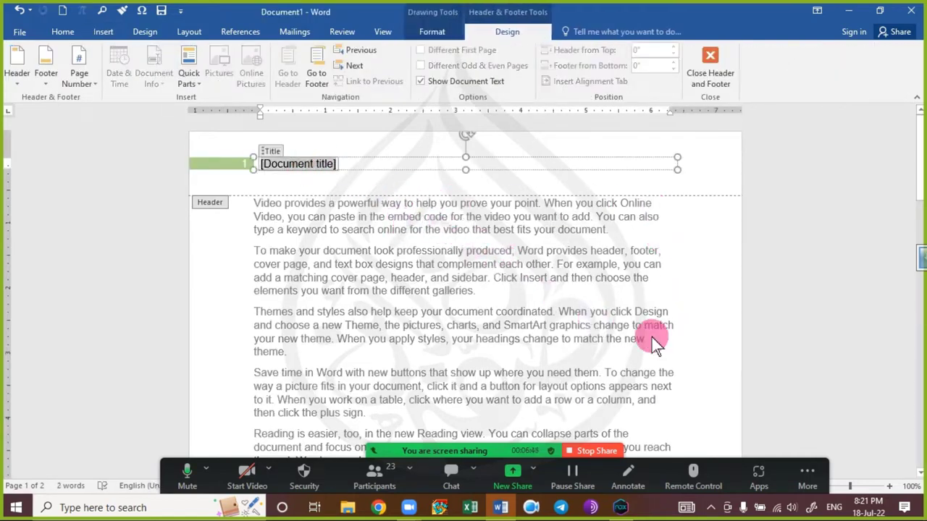
type("Th")
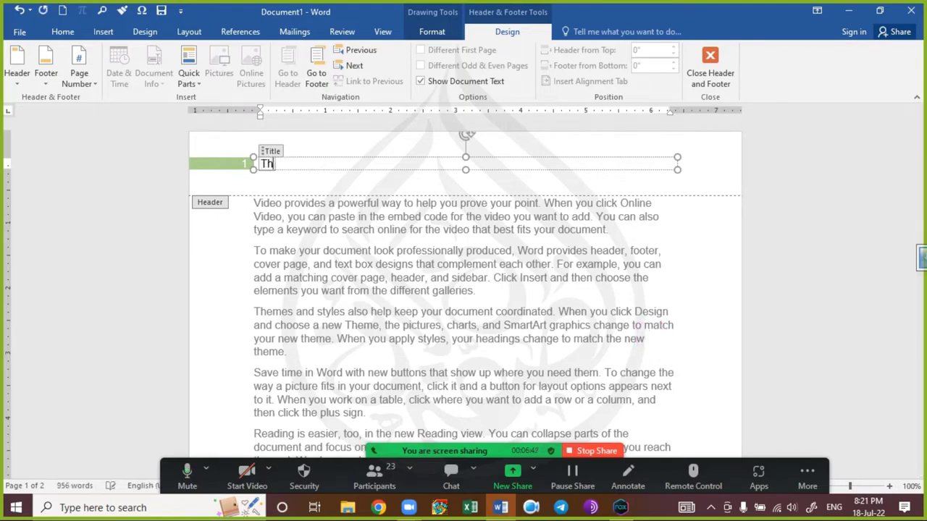
type("esis")
double_click(454, 305)
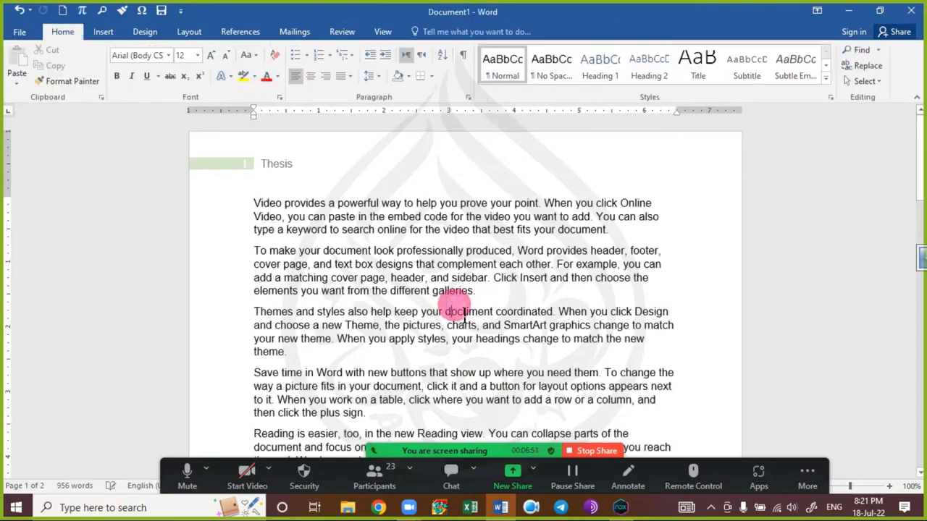
- Scroll to page 2 to check that the Thesis header repeats there
scroll(443, 284, "down", 5)
scroll(438, 279, "down", 14)
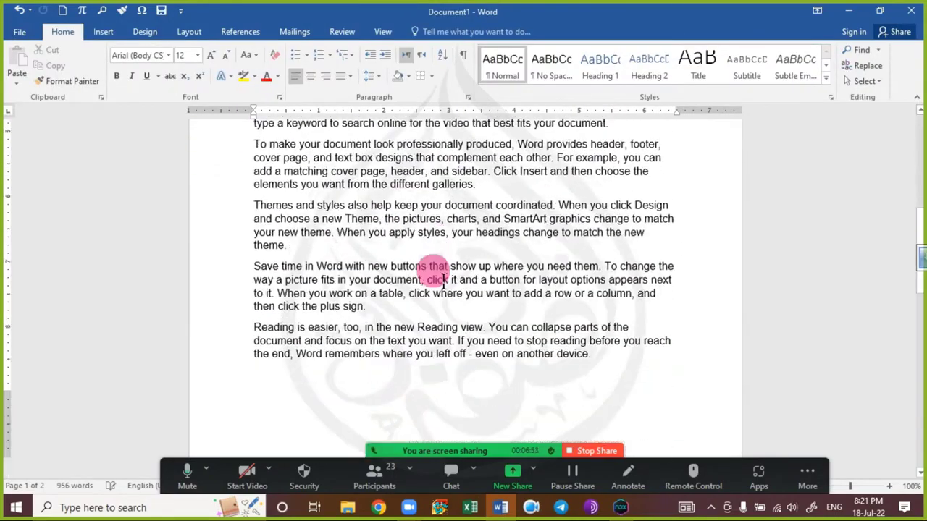
scroll(435, 268, "down", 13)
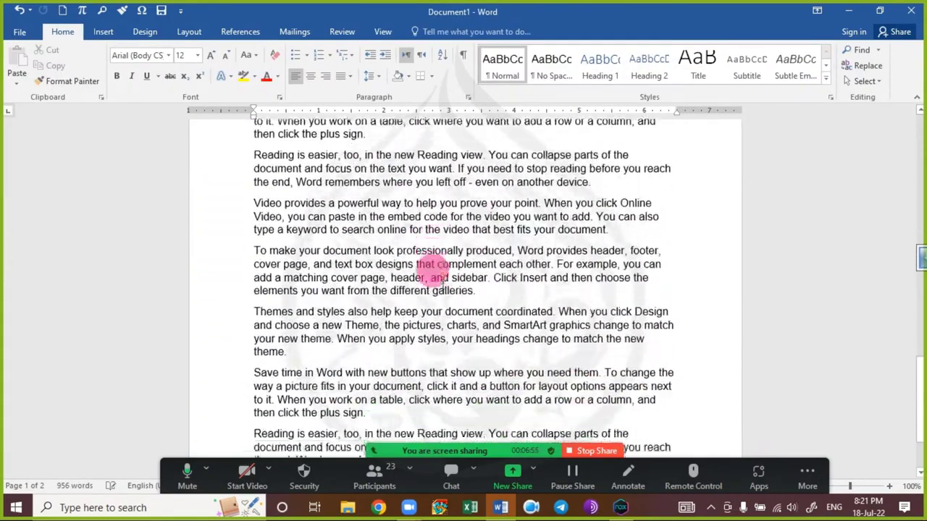
scroll(444, 297, "up", 7)
scroll(443, 307, "up", 10)
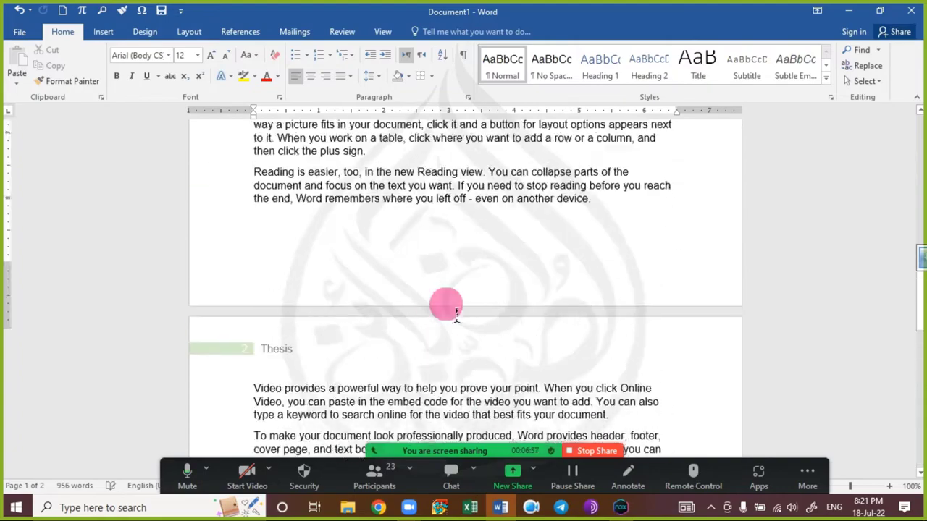
scroll(444, 304, "down", 13)
scroll(449, 249, "up", 8)
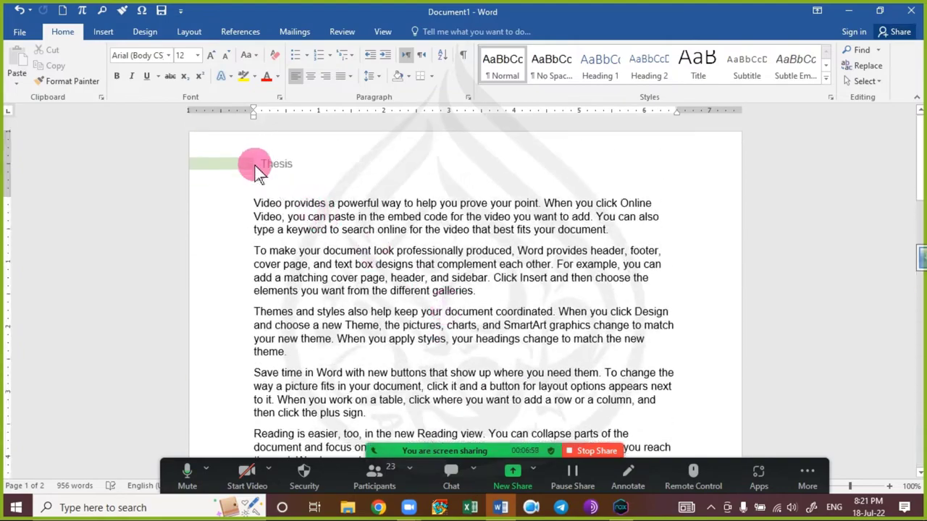
- Open the header and select all its content, then close it and show Insert commands
double_click(337, 178)
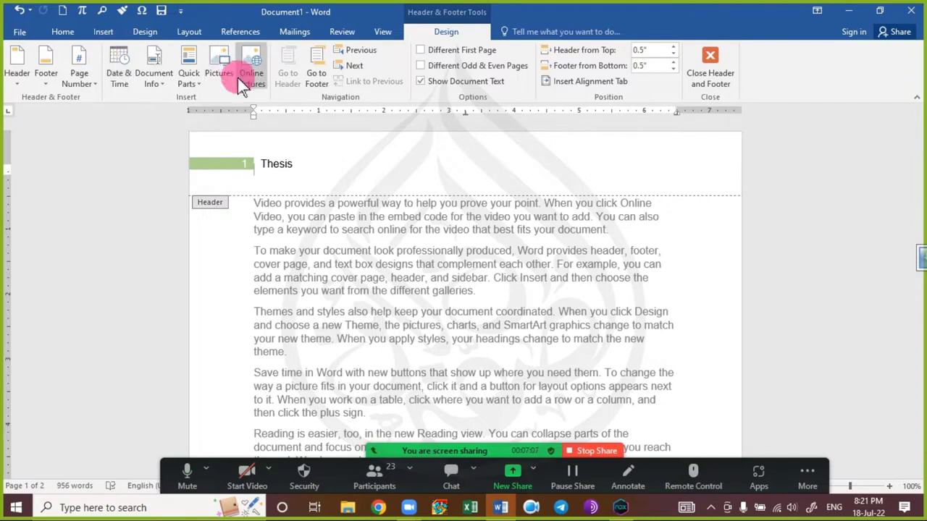
key("ctrl+a")
key("Right")
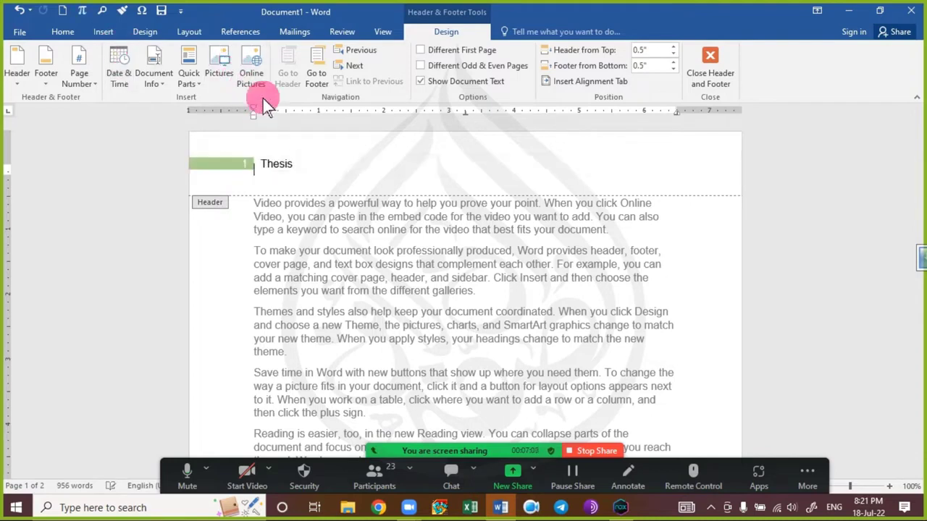
key("ctrl+a")
key("Right")
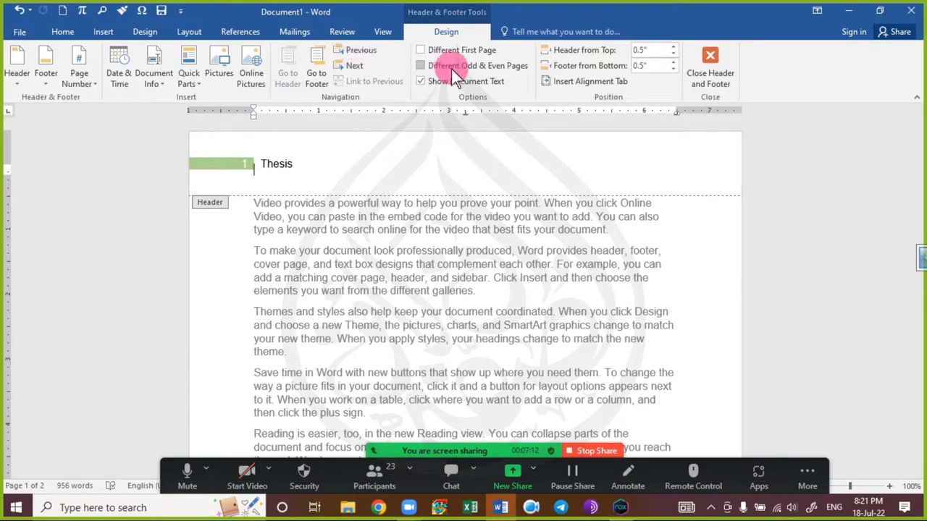
double_click(293, 164)
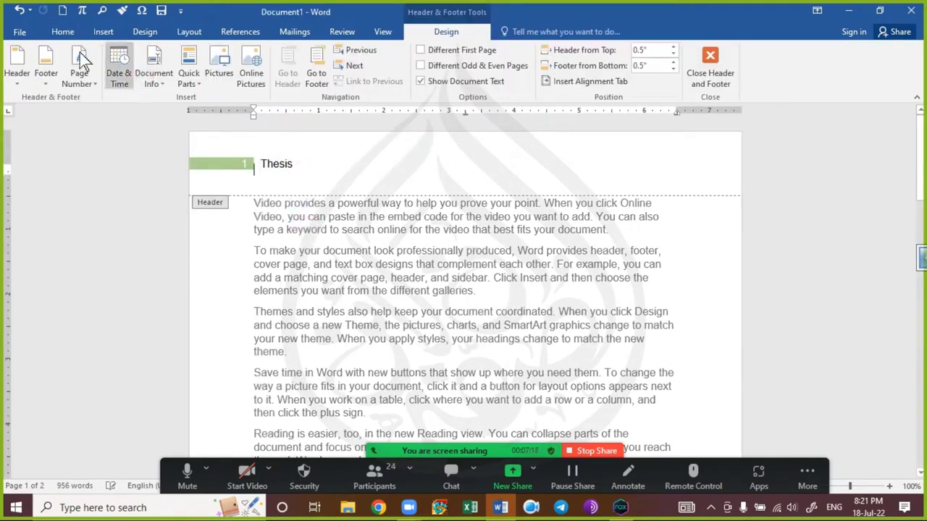
double_click(234, 274)
left_click(103, 32)
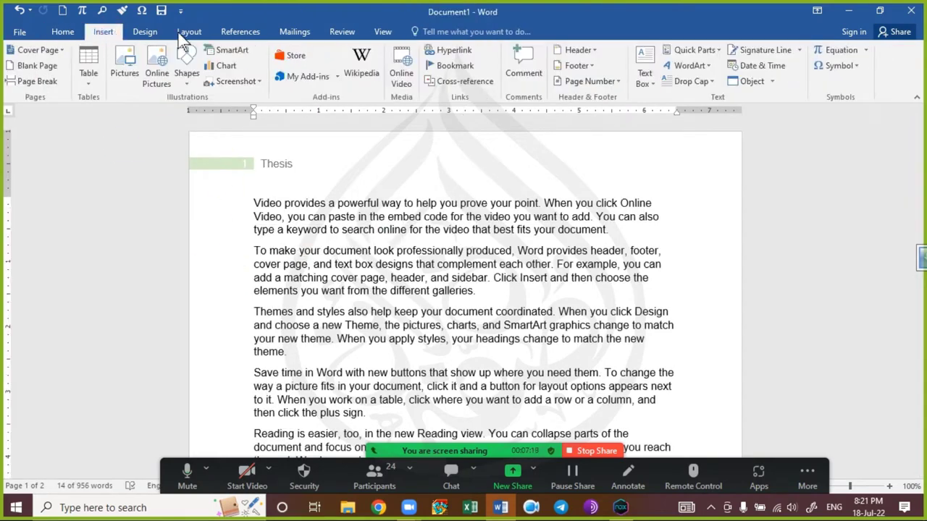
- Use Header > Remove Header, then Header > Edit Header to open the empty header
left_click(578, 50)
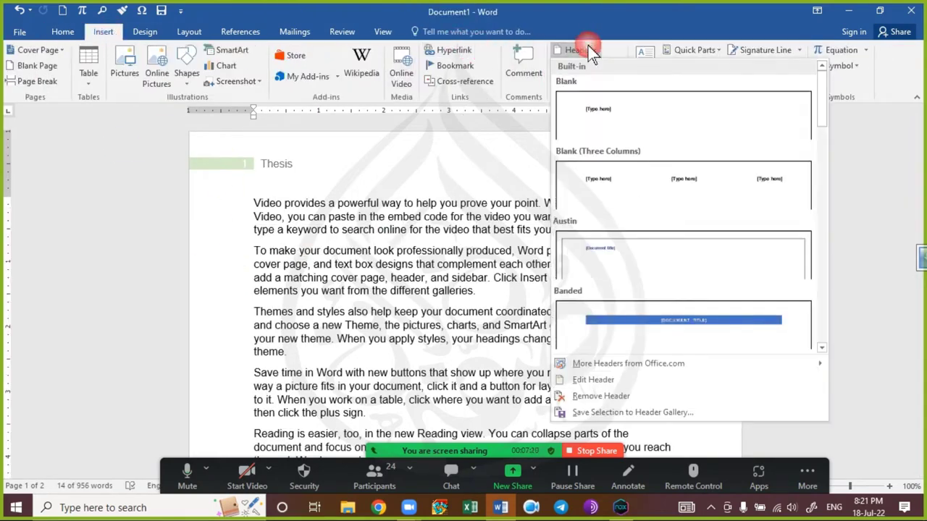
left_click(632, 400)
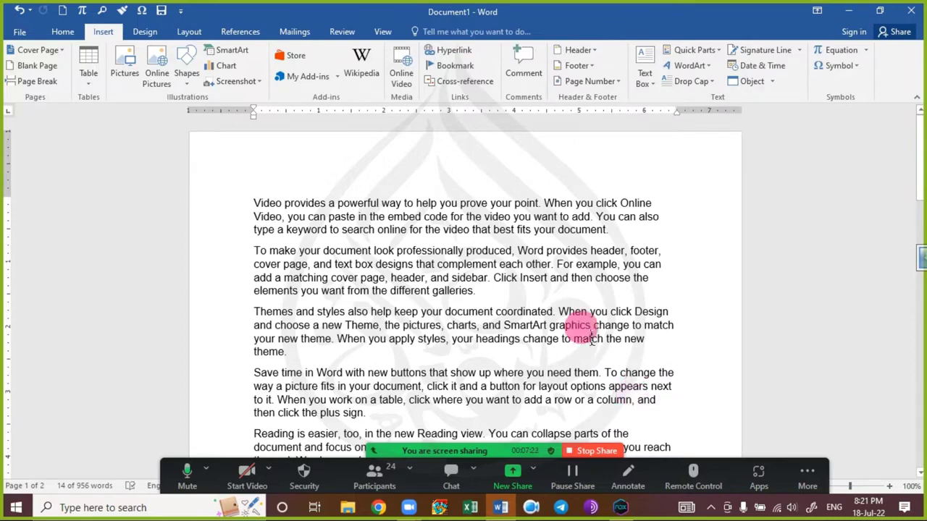
left_click(597, 50)
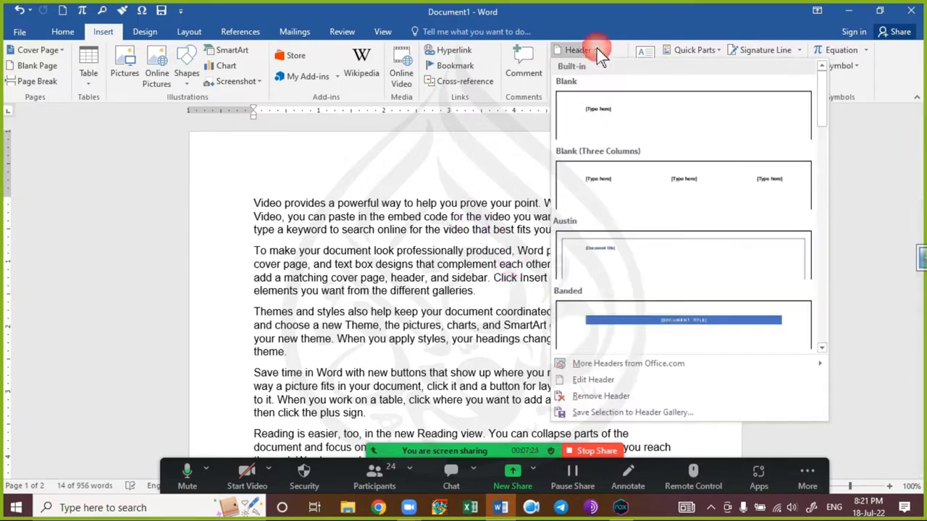
left_click(686, 383)
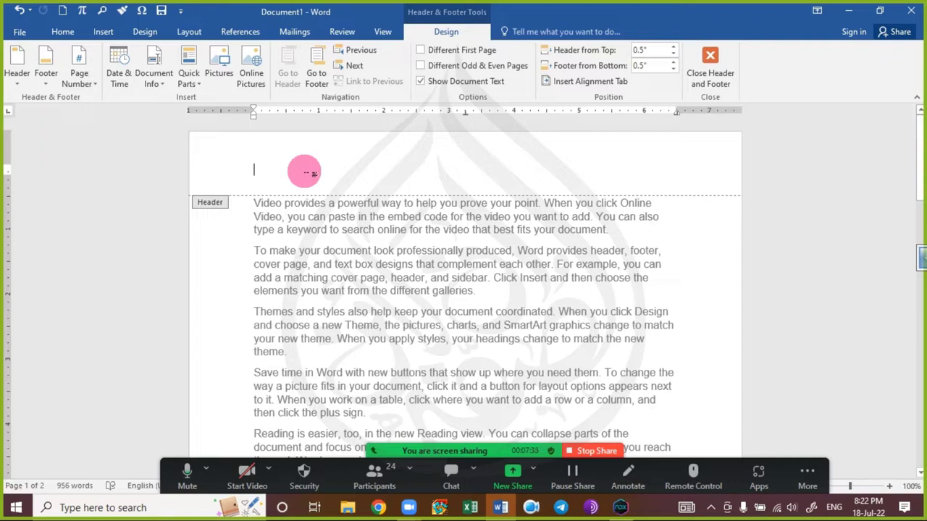
- Type the heading 'AL SUFFA ONLINE' into the empty header
type("AL SU")
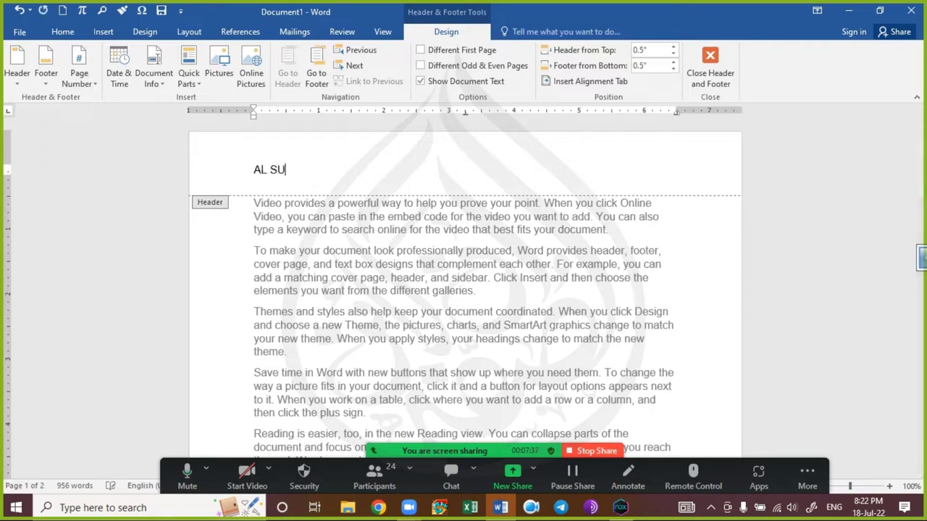
type("FFA ONLINE")
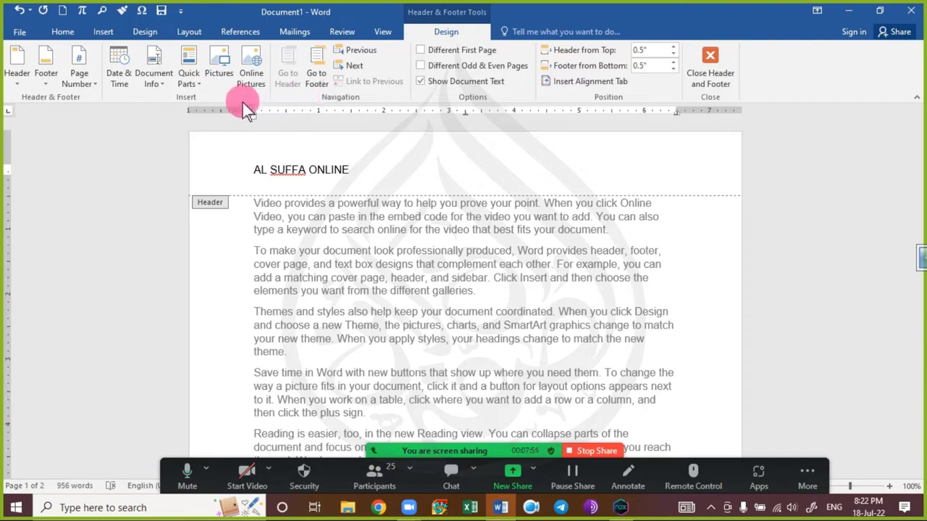
- Change the AL SUFFA ONLINE header text colour to blue
left_click(63, 32)
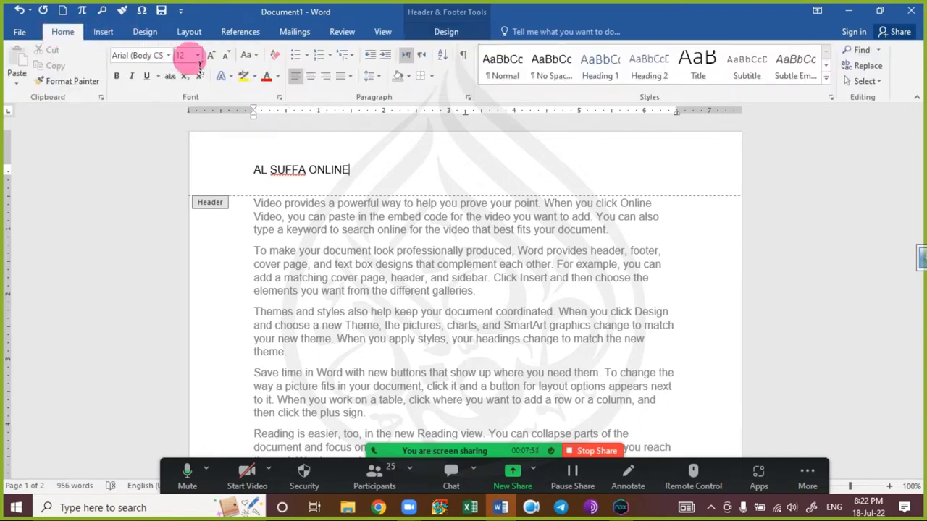
left_click_drag(428, 170, 31, 103)
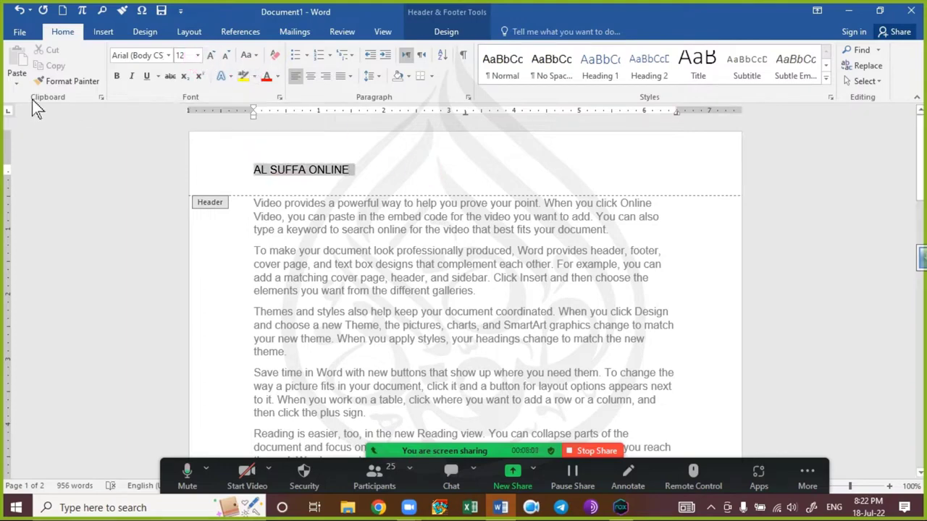
left_click(264, 78)
left_click_drag(383, 163, 181, 157)
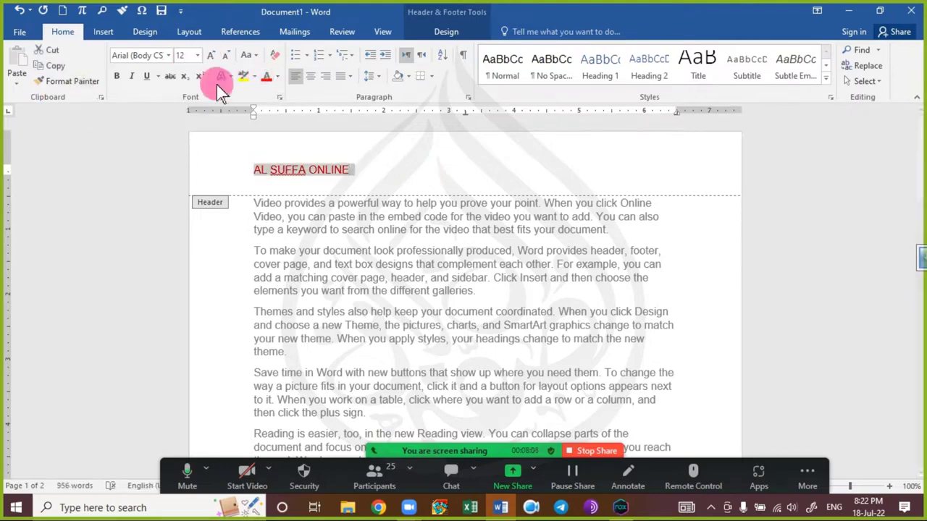
left_click(277, 76)
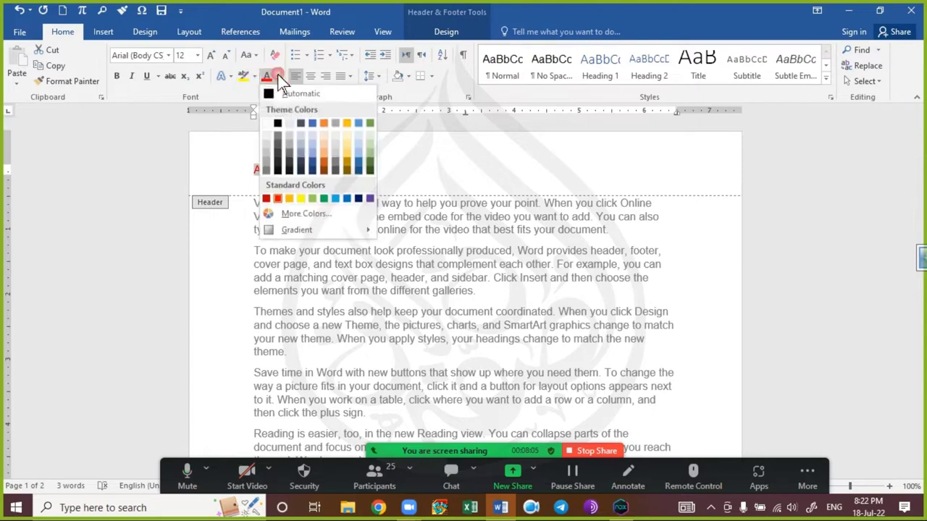
left_click(335, 199)
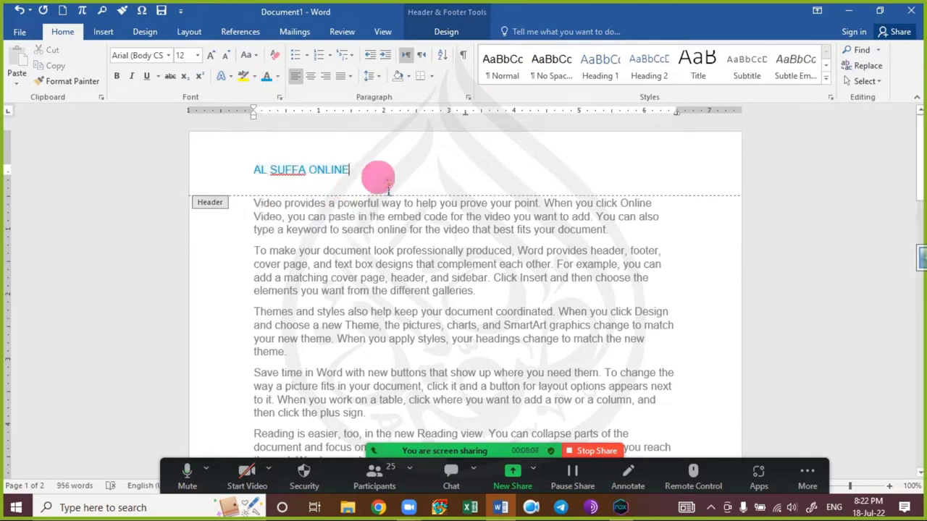
- Grow the header text to 16 pt and centre it on the page
left_click_drag(379, 179, 254, 147)
left_click(200, 76)
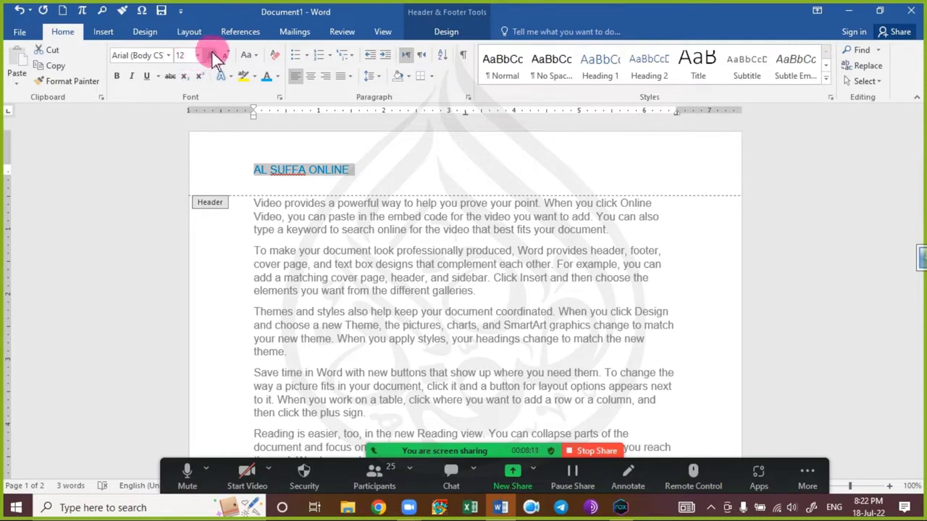
left_click(212, 54)
left_click(212, 54)
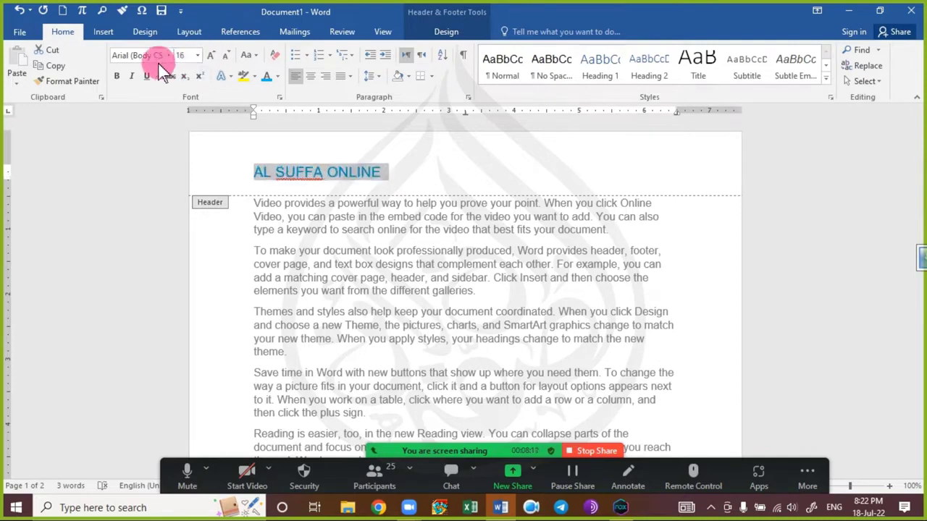
left_click(311, 79)
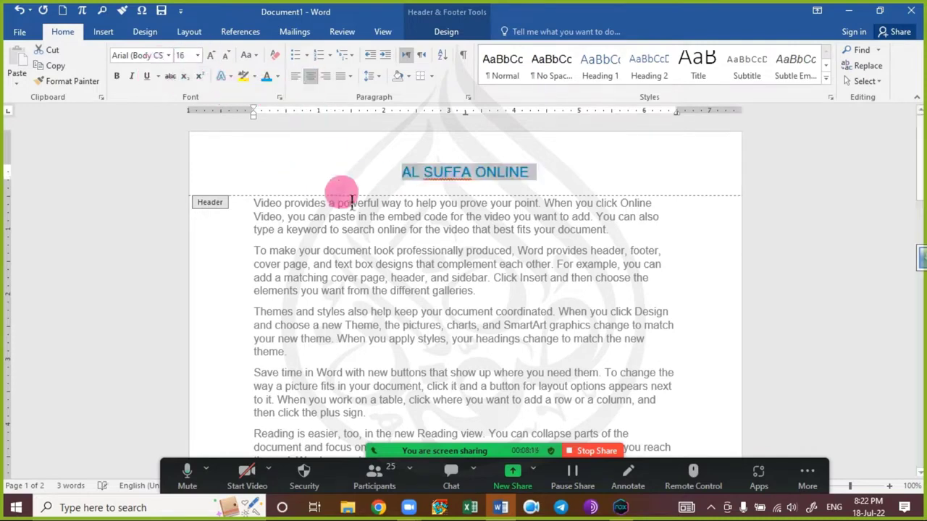
- Reopen the header, select the whole AL SUFFA ONLINE line and delete it
double_click(490, 204)
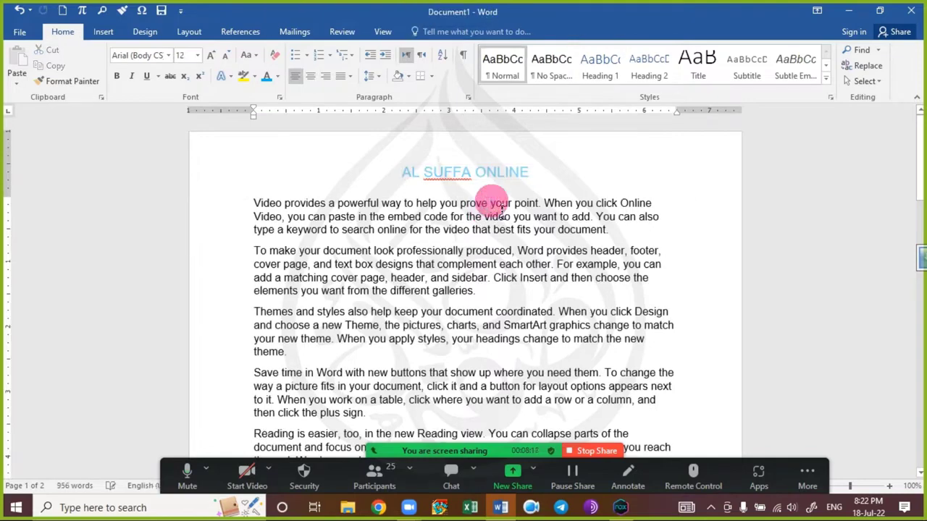
double_click(524, 174)
left_click(525, 173)
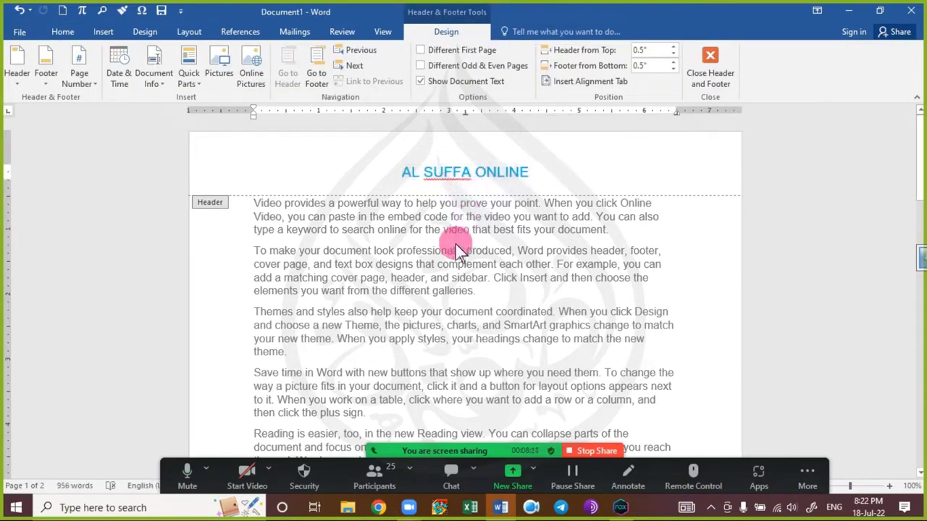
double_click(450, 293)
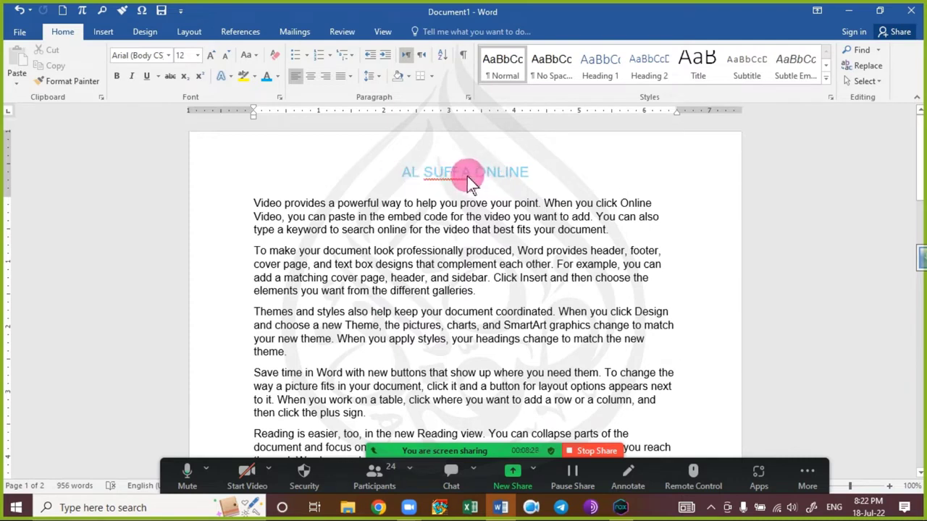
double_click(412, 161)
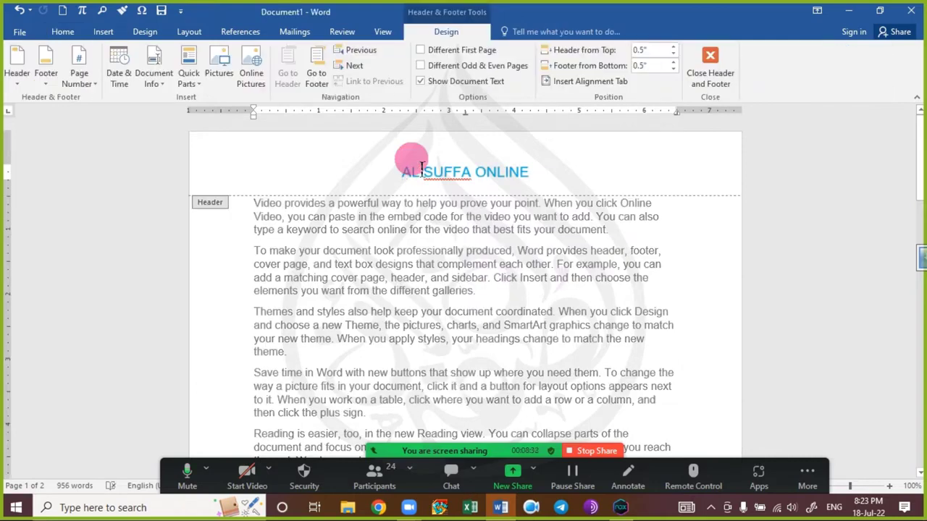
left_click_drag(534, 161, 378, 279)
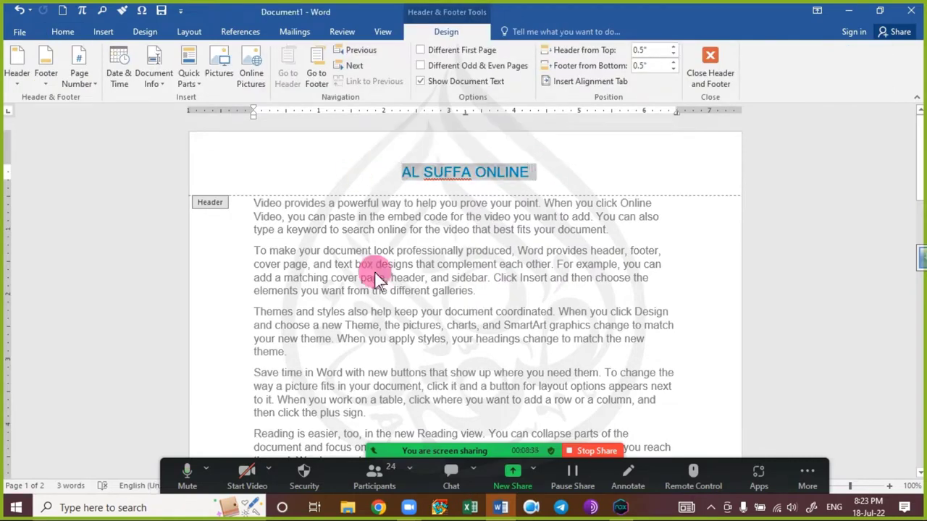
left_click(402, 175)
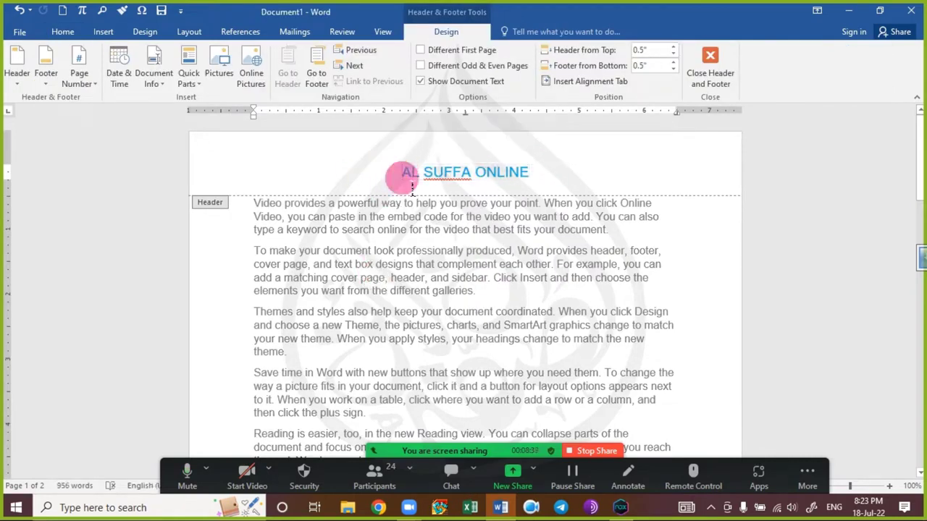
triple_click(406, 181)
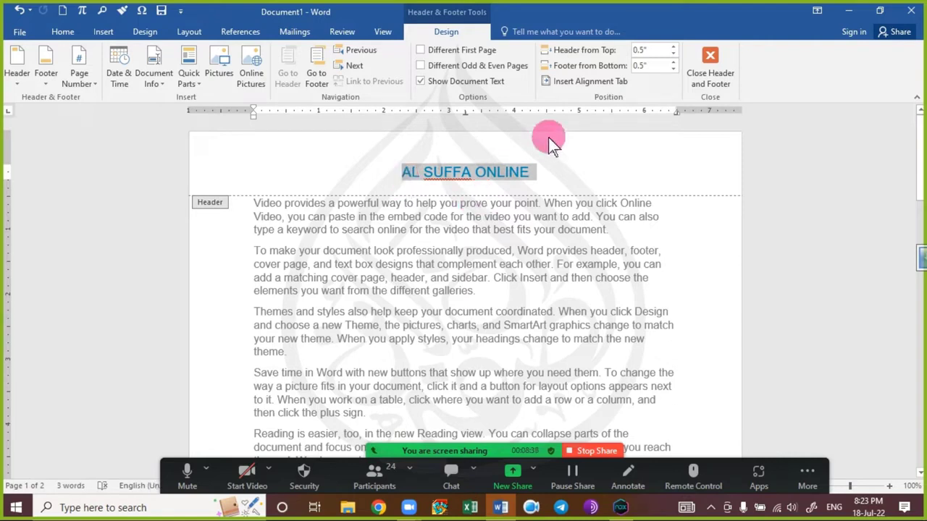
key("BackSpace")
key("BackSpace")
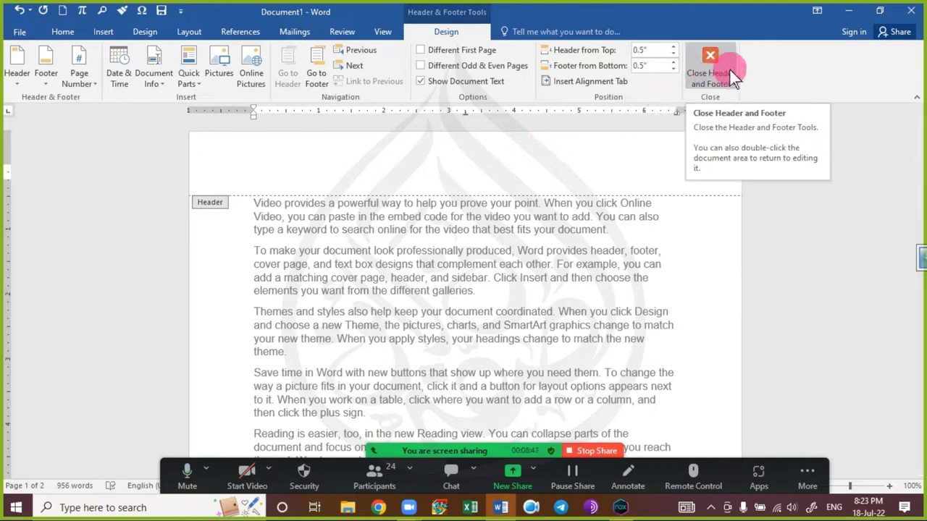
double_click(514, 300)
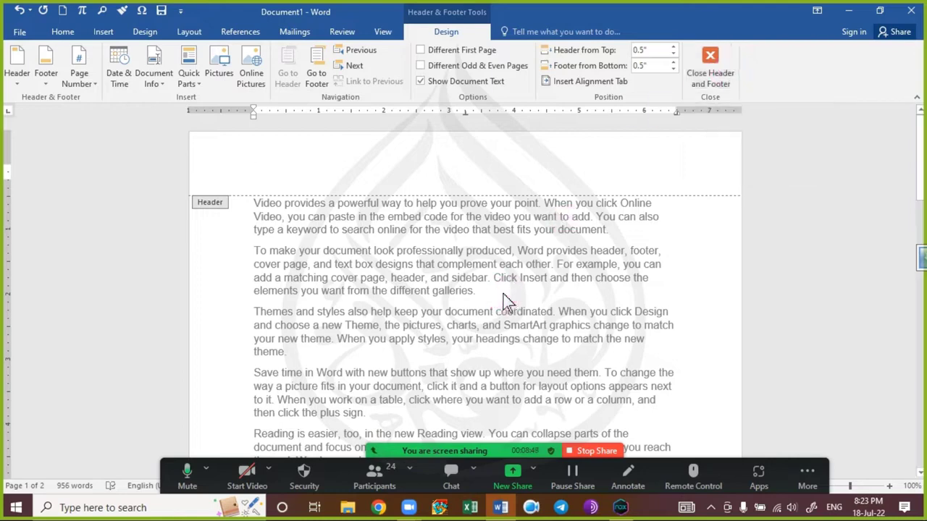
- Return to the body text and open the Zoom meeting chat window
left_click(513, 300)
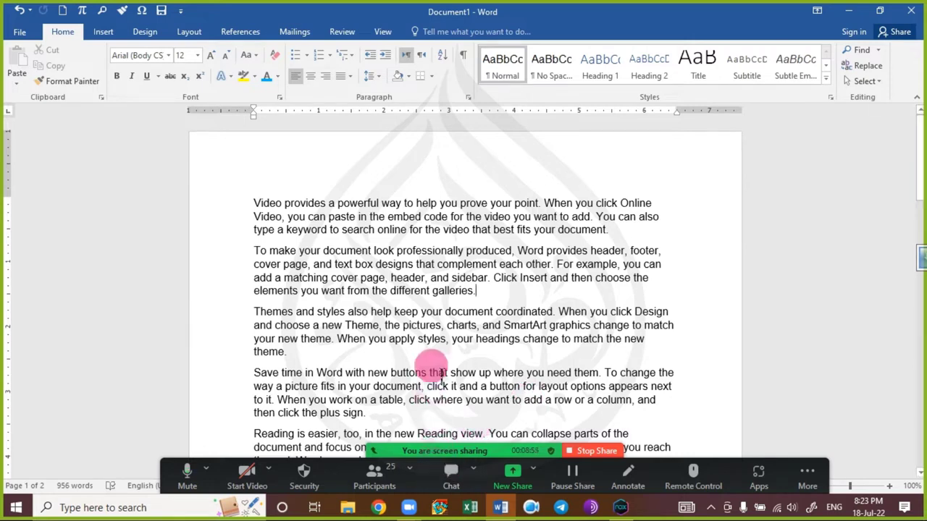
left_click(446, 472)
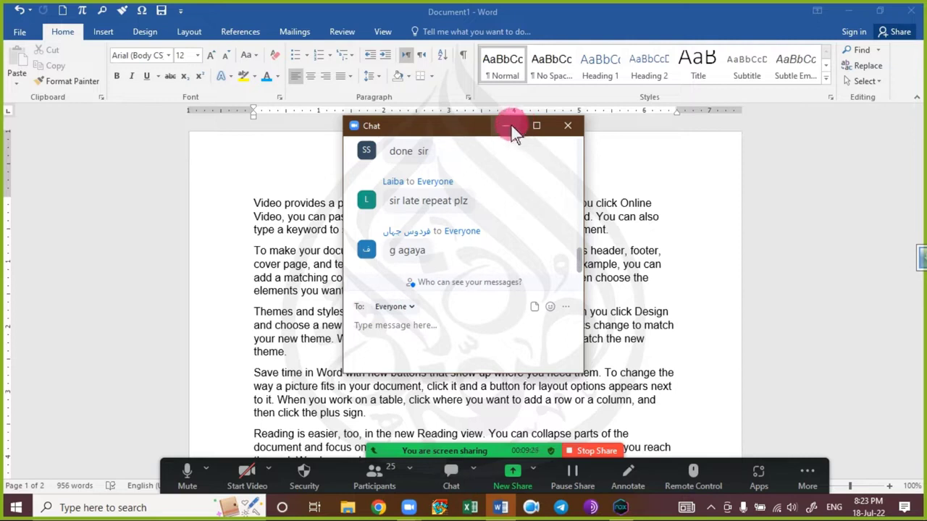
- Minimise the Zoom chat window so the shared Word document is fully visible
left_click(504, 127)
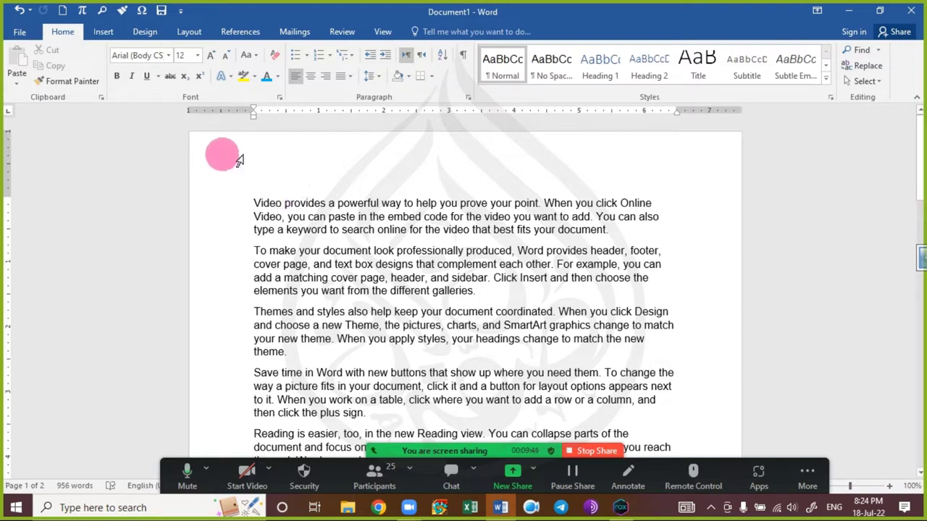
- Insert the Slice 2 built-in header, showing page numbers at the top right, then return to the body
left_click(100, 32)
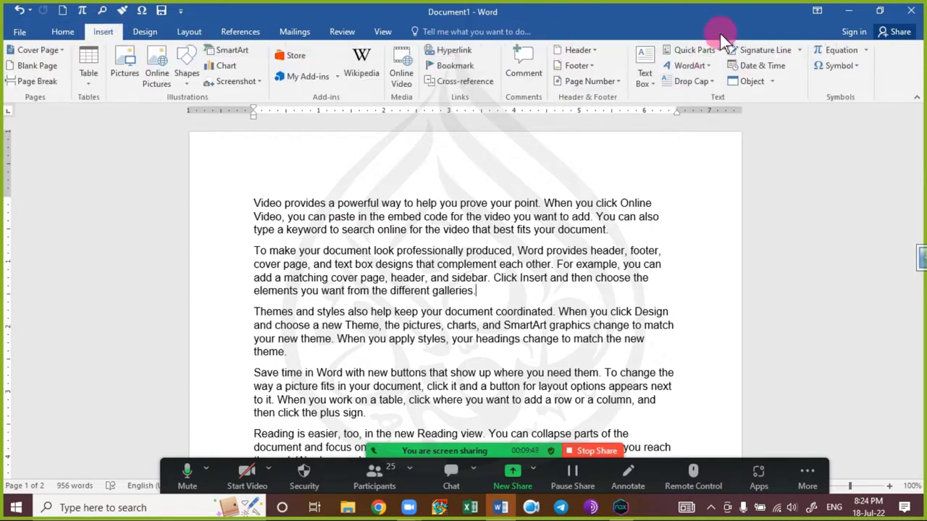
left_click(585, 50)
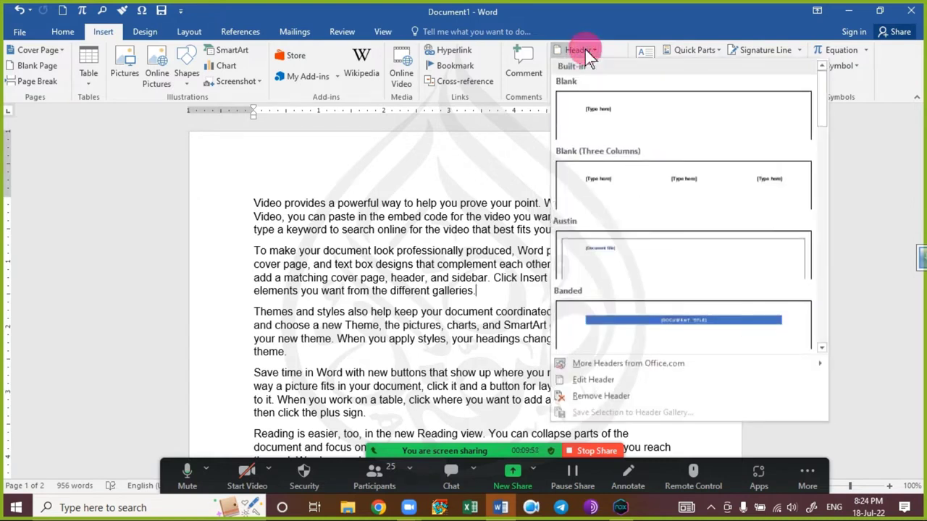
scroll(713, 252, "down", 10)
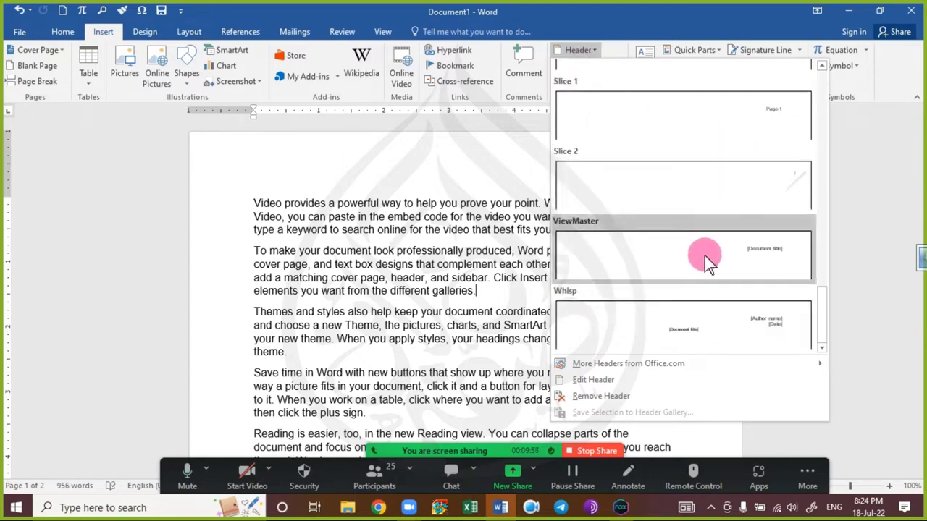
scroll(685, 189, "up", 3)
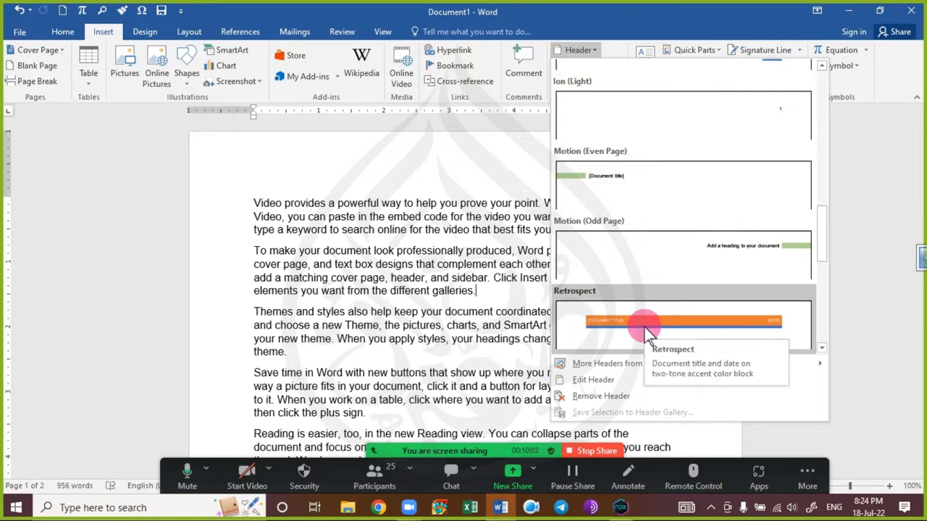
scroll(655, 285, "down", 3)
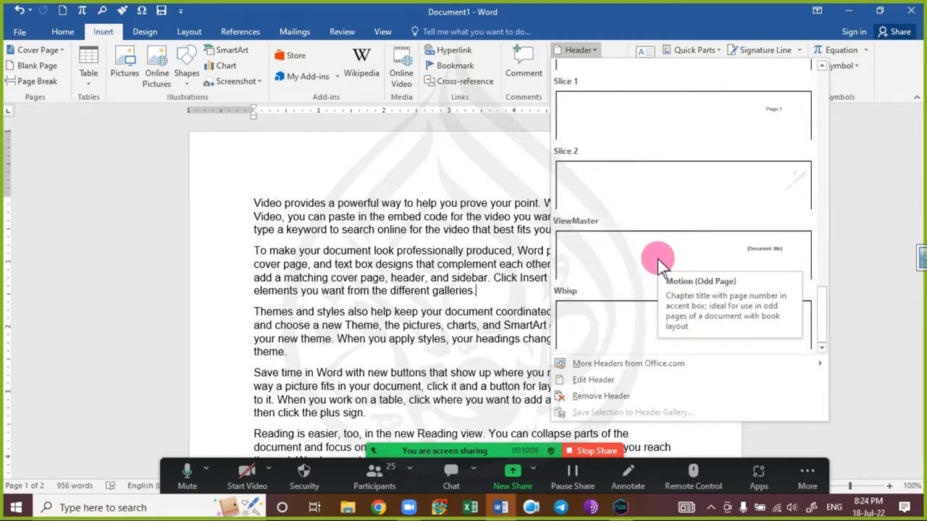
left_click(758, 187)
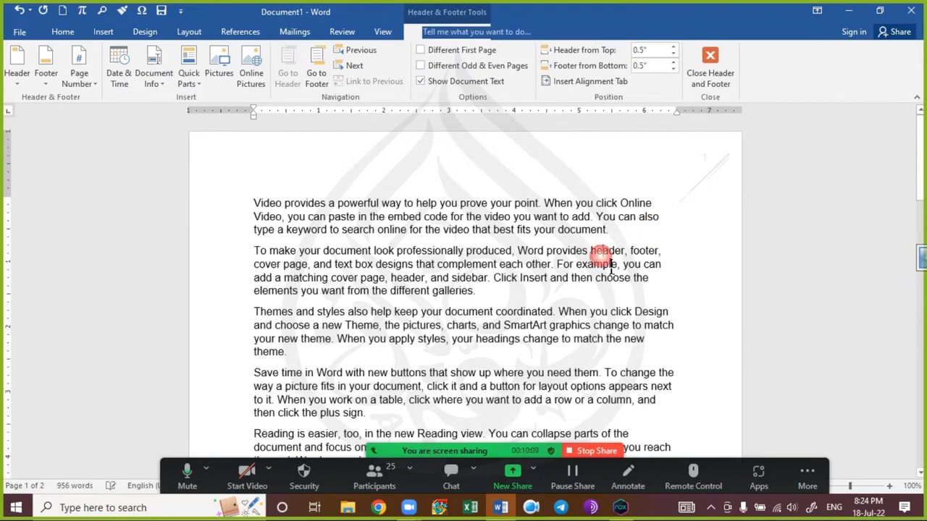
double_click(602, 258)
scroll(677, 242, "down", 8)
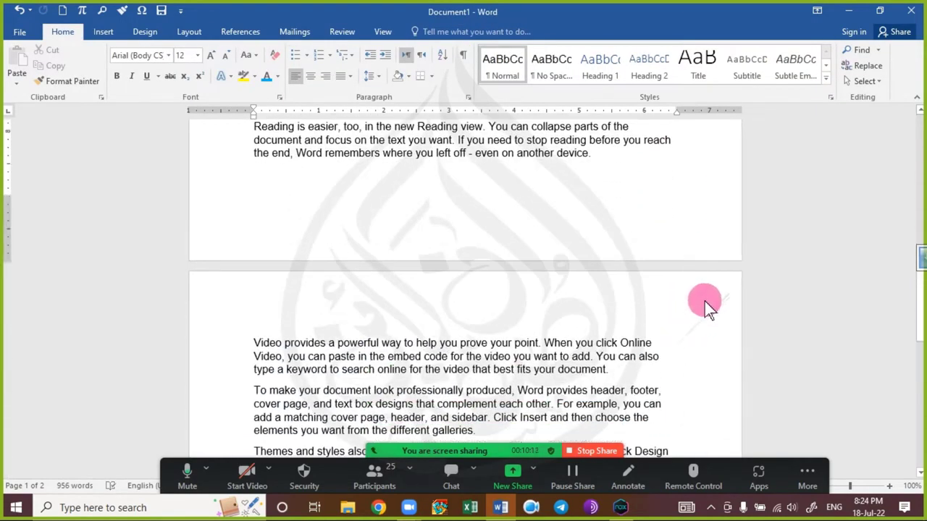
scroll(704, 304, "up", 4)
scroll(693, 333, "down", 3)
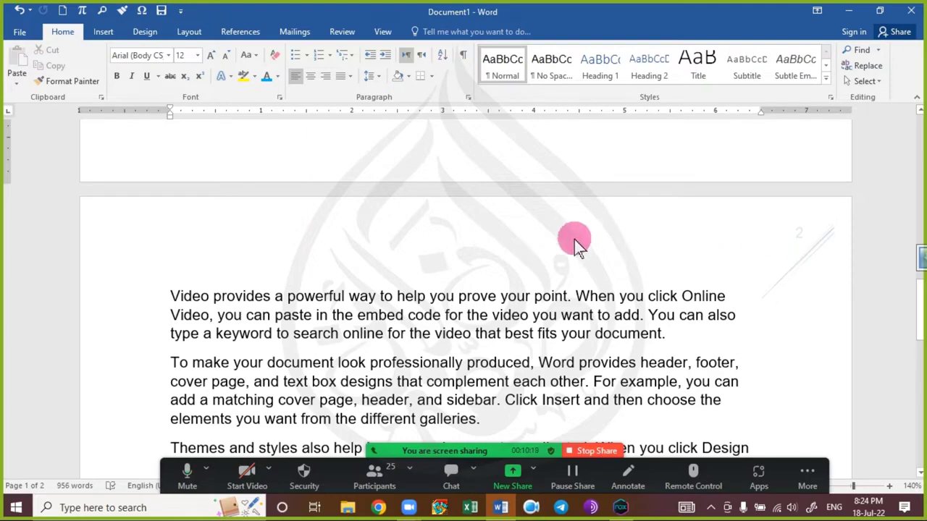
scroll(619, 298, "up", 14)
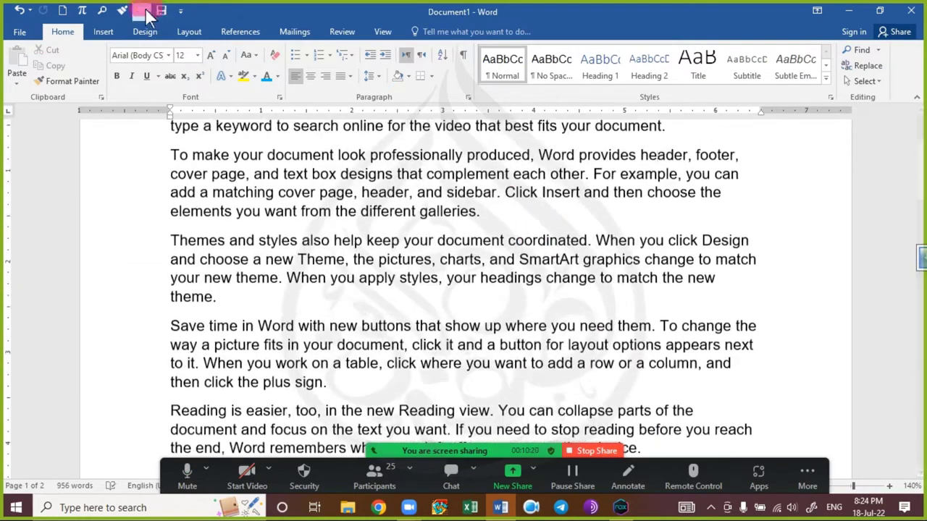
- Remove the existing page-number header from the document
left_click(100, 33)
left_click(582, 51)
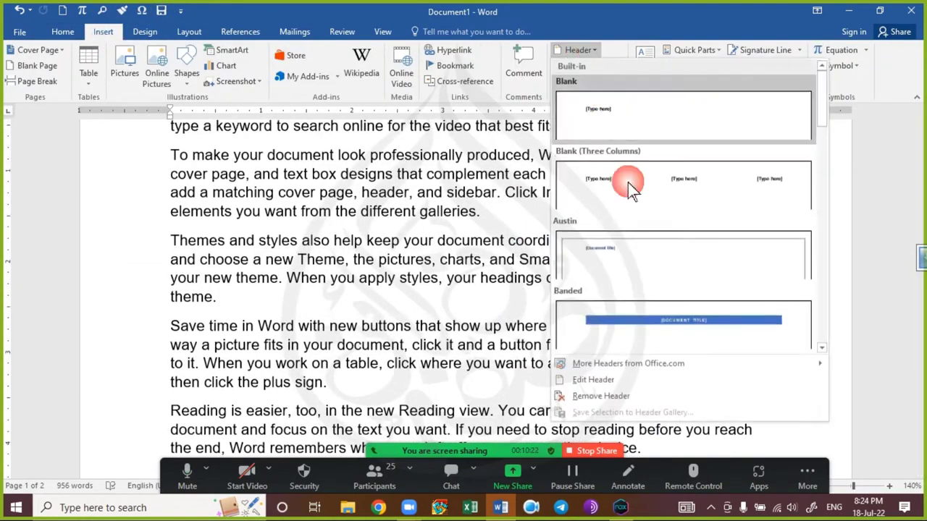
left_click(663, 395)
- Open the now-empty page header for direct editing with Edit Header
scroll(638, 362, "up", 3)
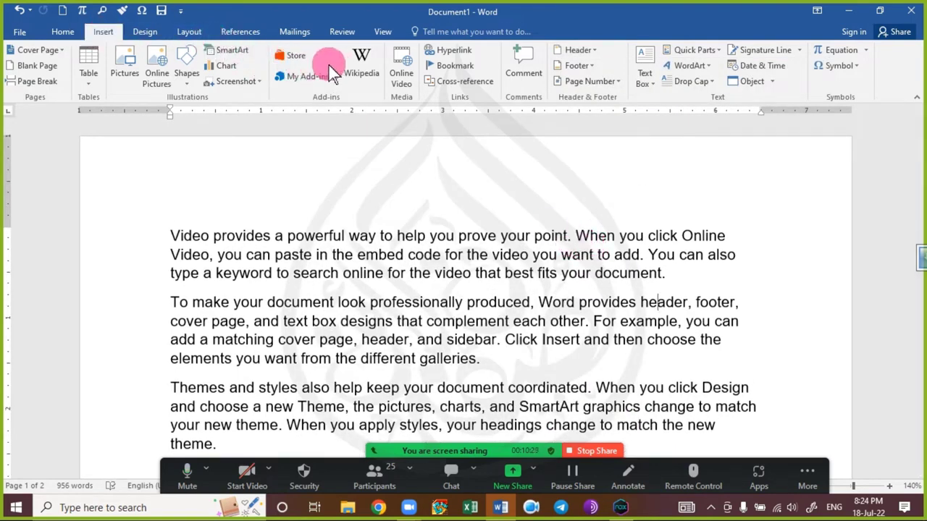
left_click(584, 52)
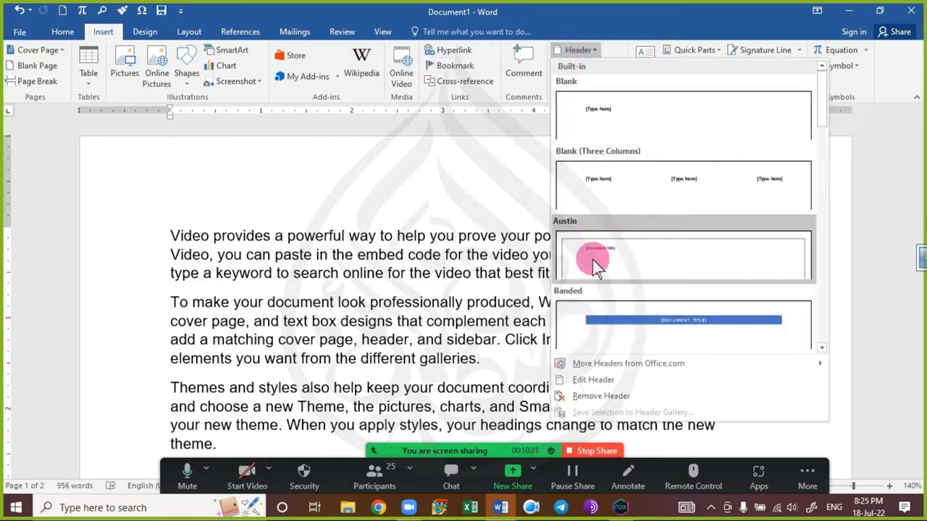
left_click(592, 380)
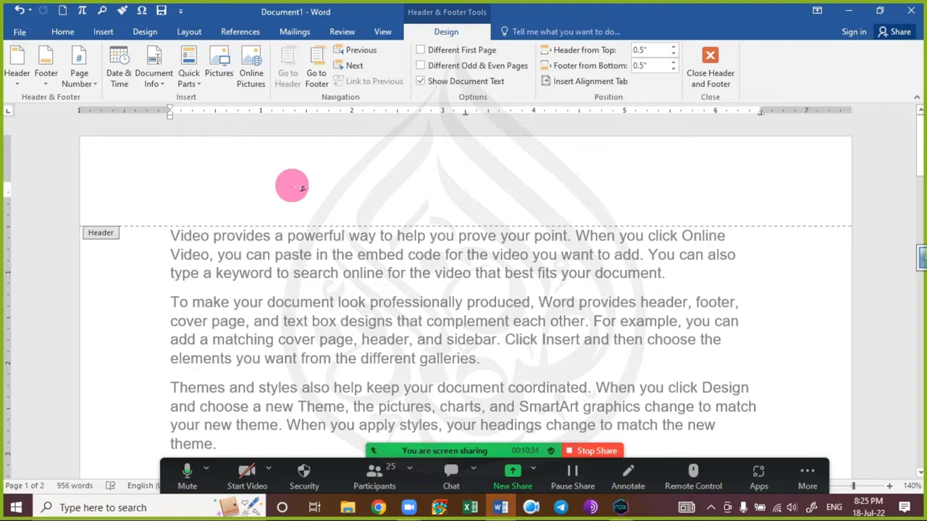
- Type the Urdu header 'الصفہ آنلائن', set it right-to-left, then return to the body
key("alt+shift")
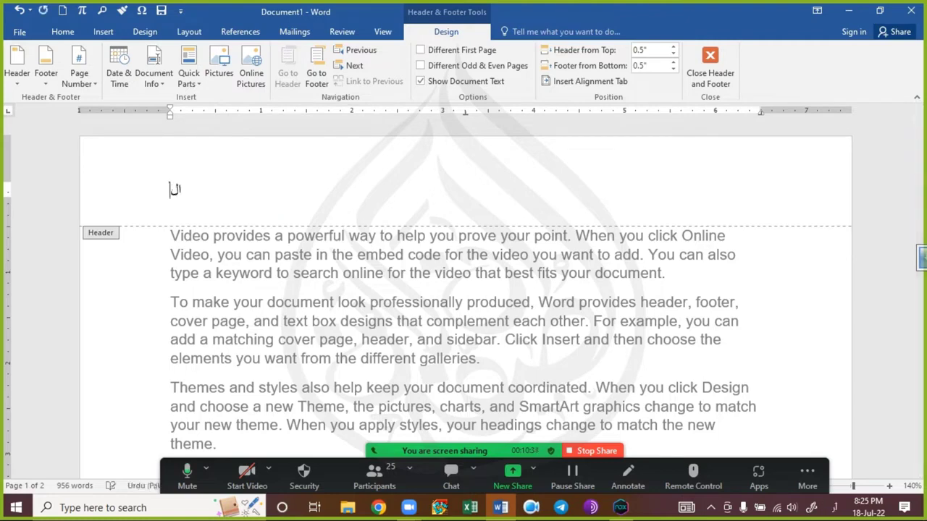
left_click(292, 187)
type("الصفہ آنلائن")
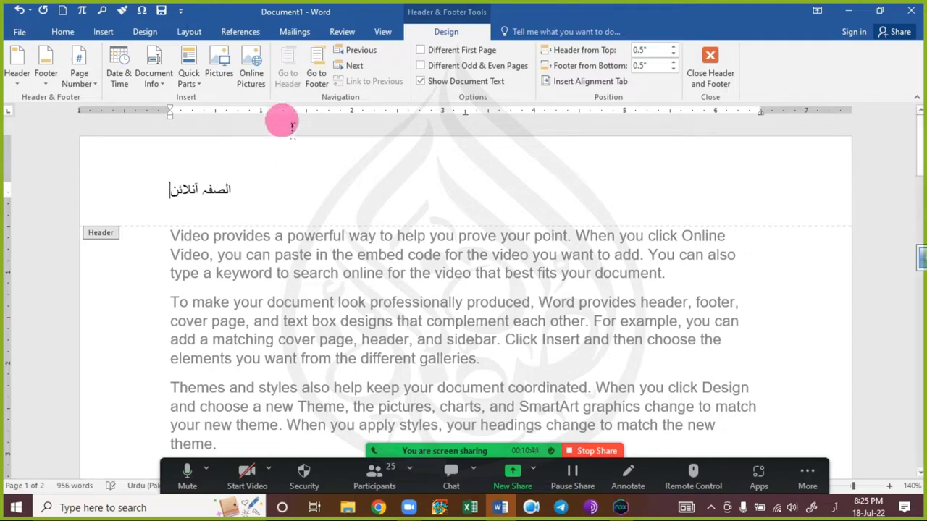
triple_click(255, 197)
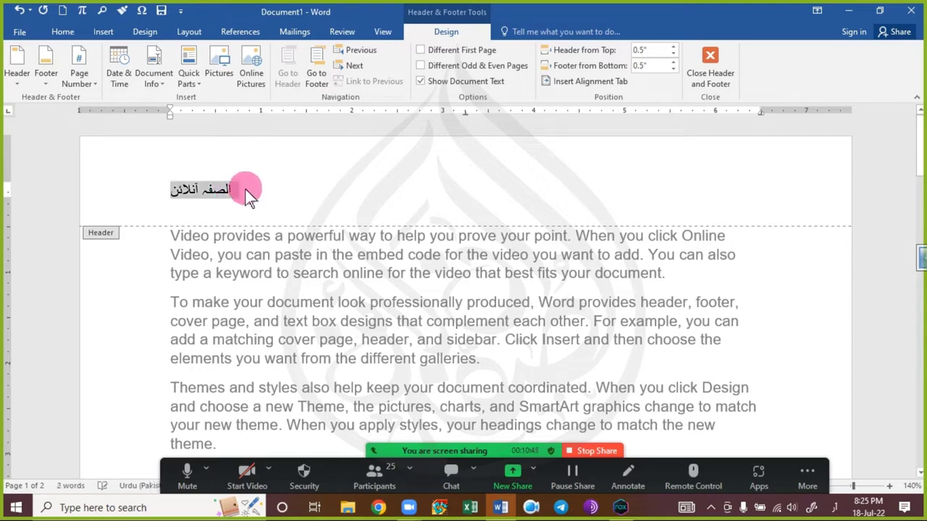
left_click(62, 32)
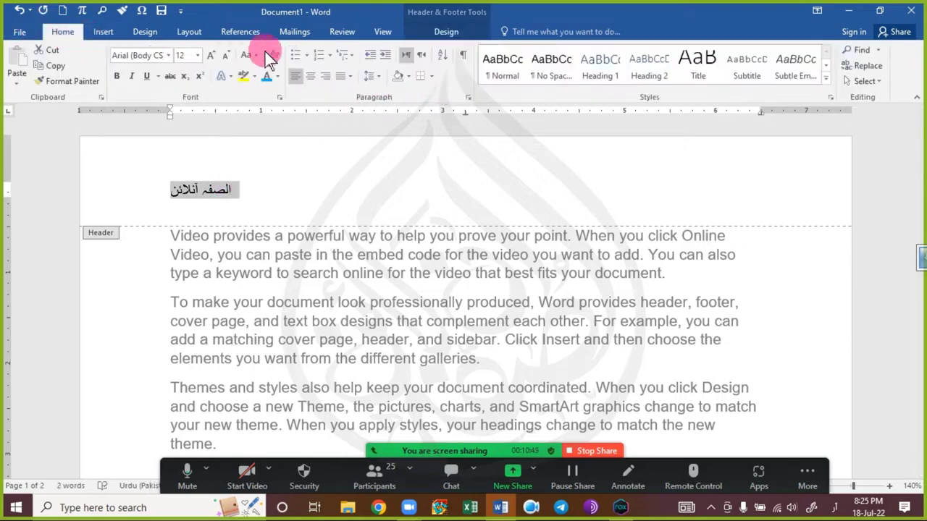
left_click(421, 54)
double_click(544, 336)
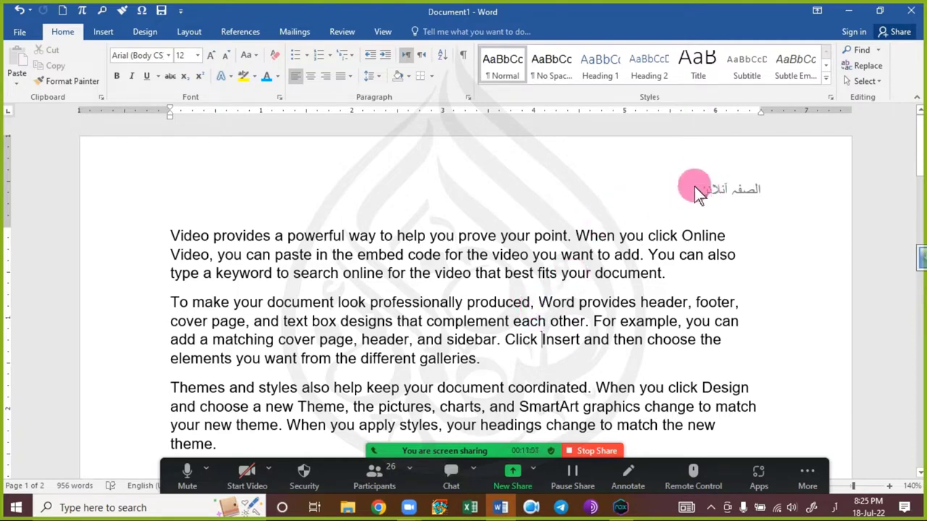
- Add page breaks after the final word 'device.' so the document spans six pages
scroll(681, 196, "down", 12)
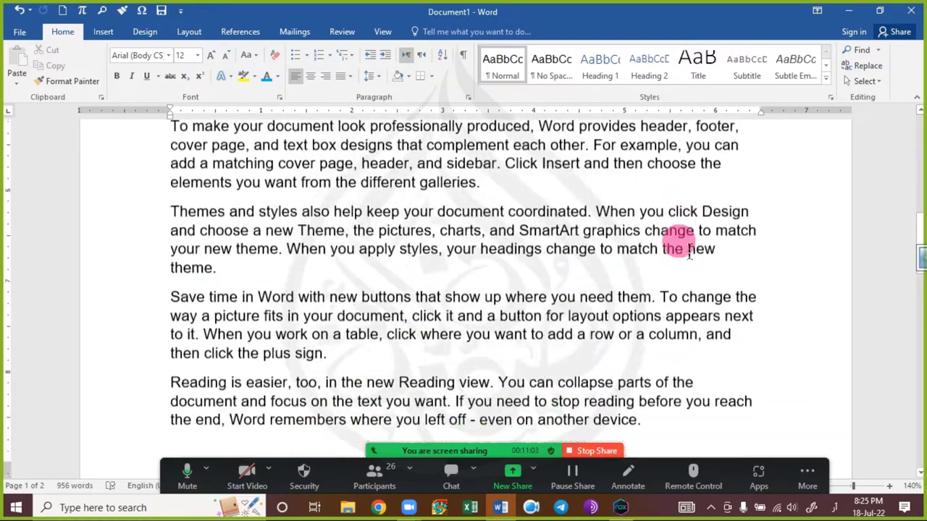
scroll(684, 247, "down", 2)
scroll(666, 242, "up", 4)
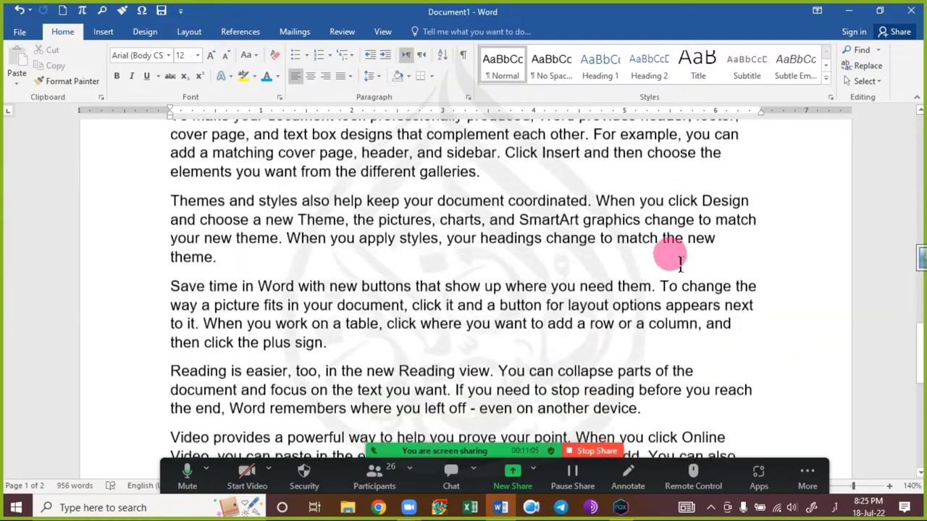
scroll(667, 258, "down", 3)
left_click(677, 326)
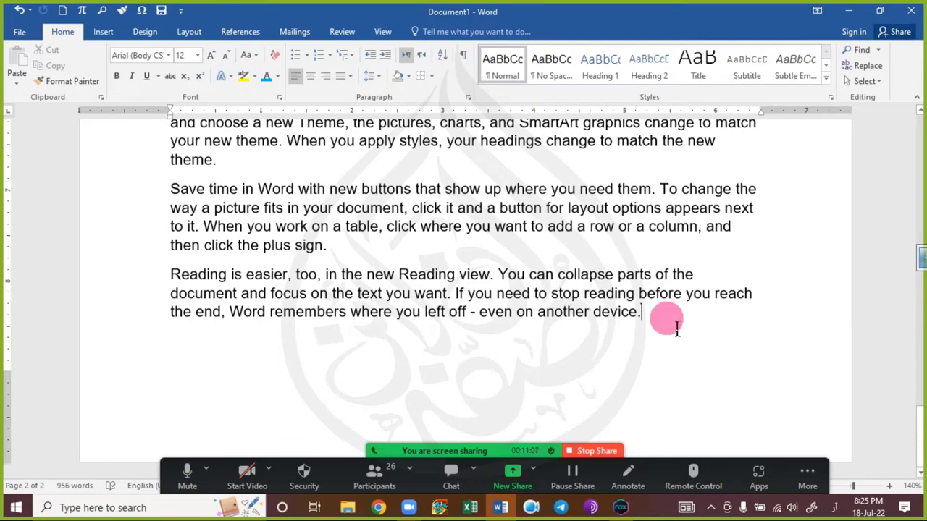
key("ctrl+Return")
key("ctrl+Return")
key("ctrl+Return")
key("ctrl+Return")
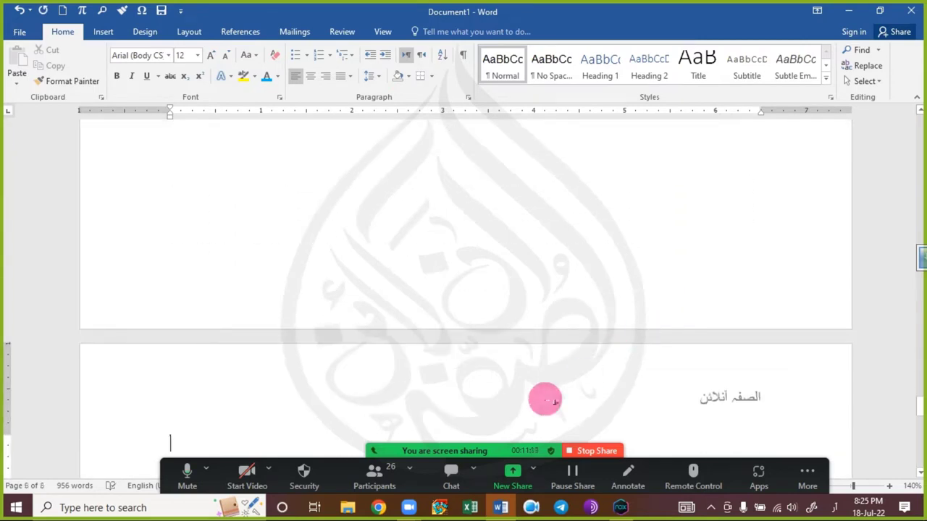
scroll(507, 402, "down", 3)
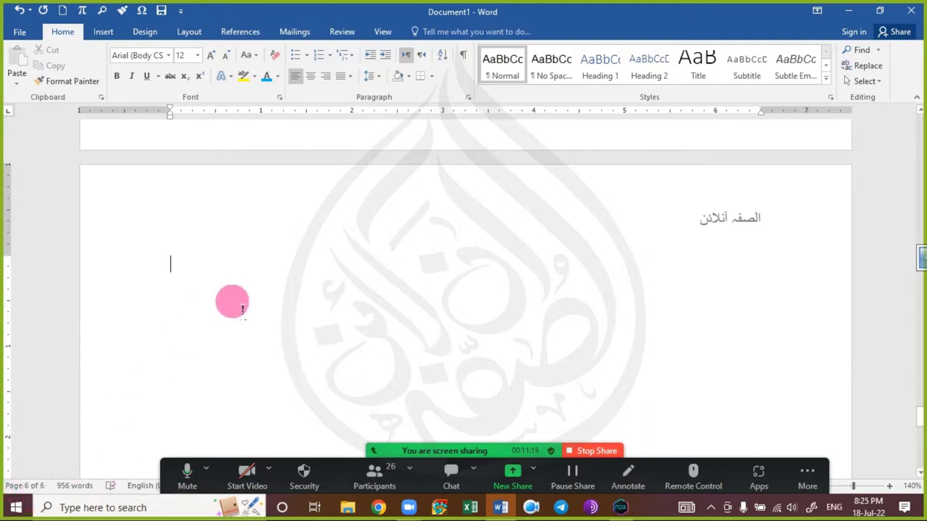
scroll(382, 269, "up", 6)
scroll(421, 276, "down", 5)
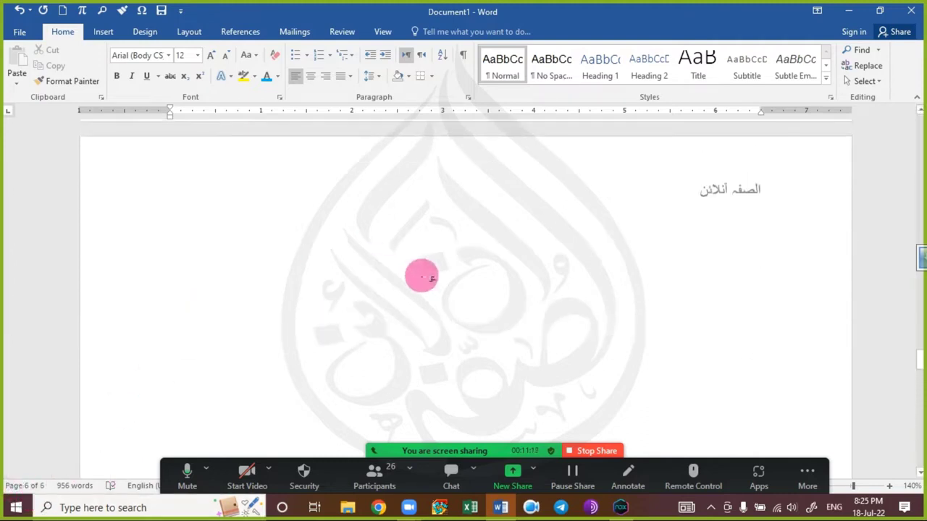
scroll(421, 276, "up", 15)
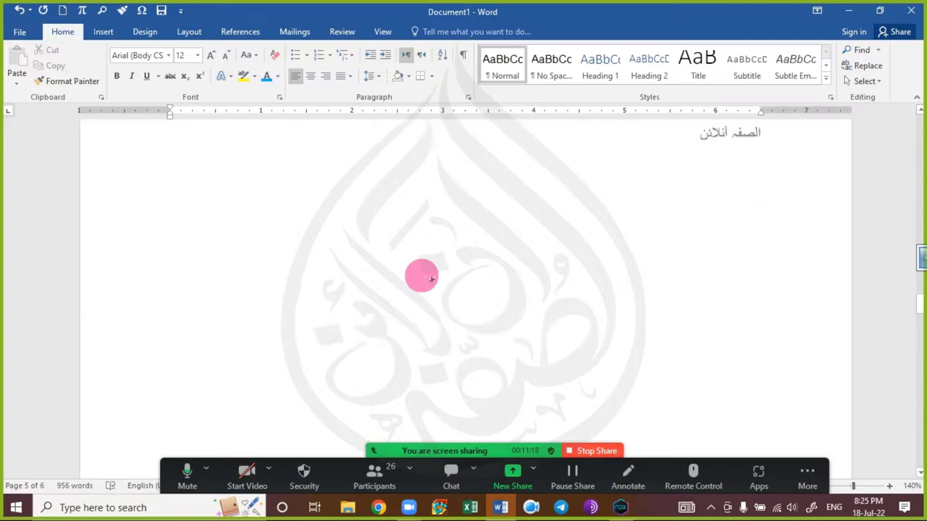
scroll(422, 277, "up", 20)
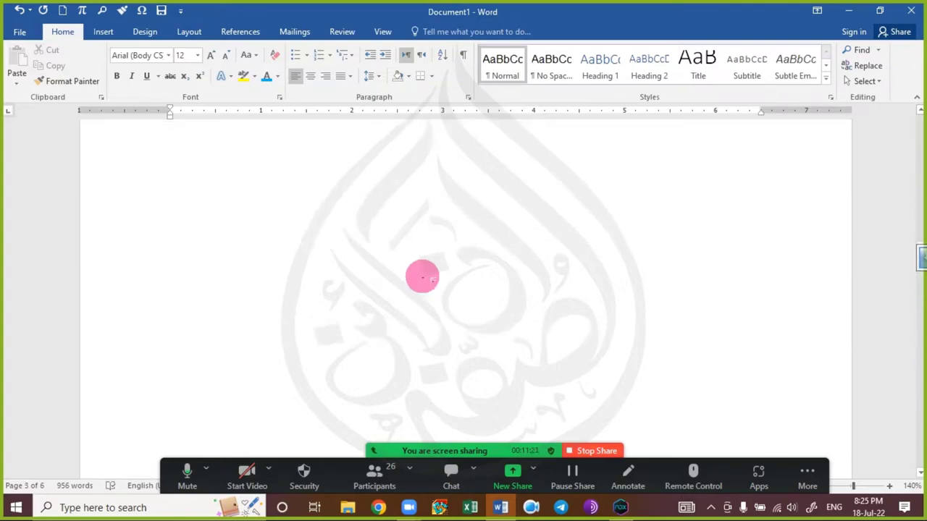
scroll(422, 277, "up", 20)
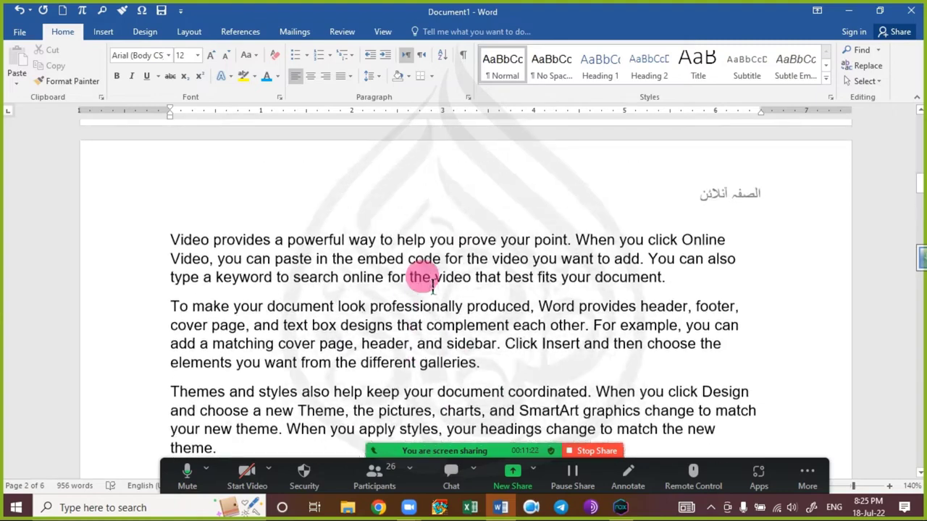
scroll(432, 286, "up", 20)
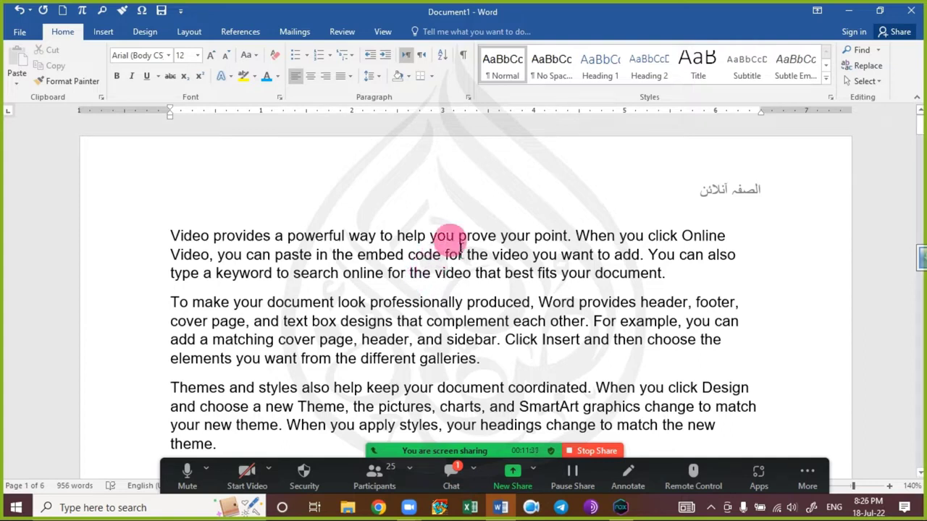
double_click(454, 173)
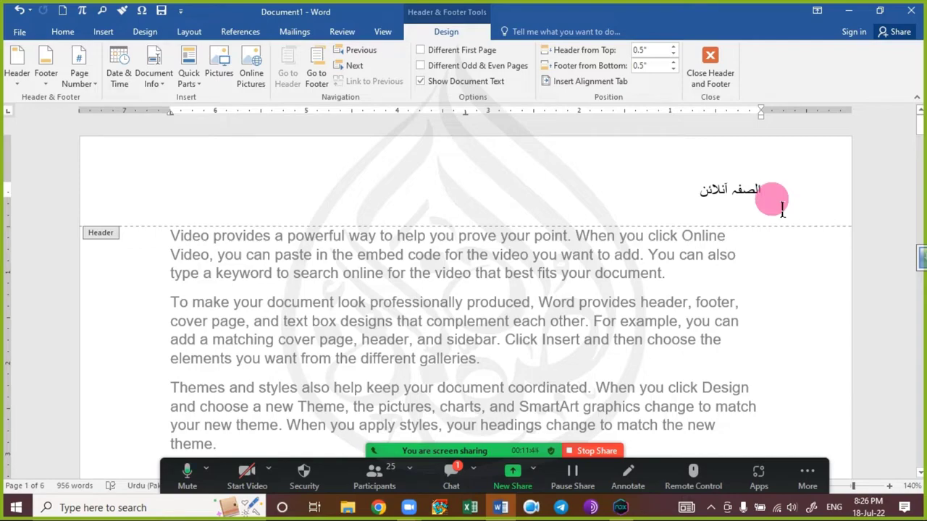
scroll(311, 258, "down", 2)
double_click(326, 262)
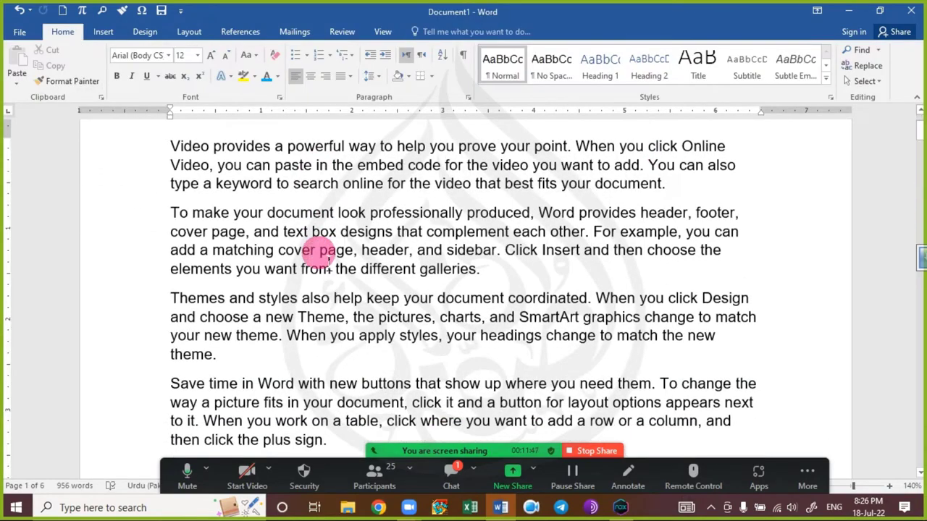
scroll(326, 262, "down", 5)
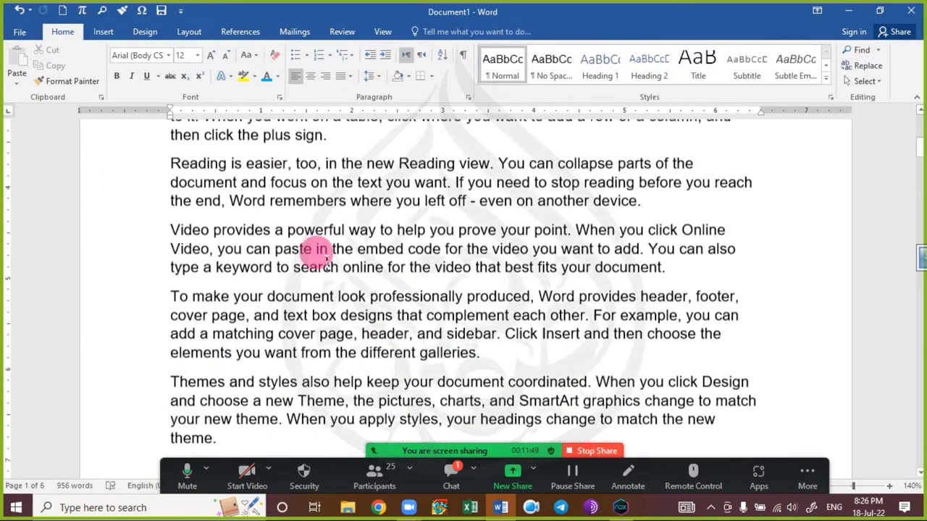
scroll(326, 262, "down", 6)
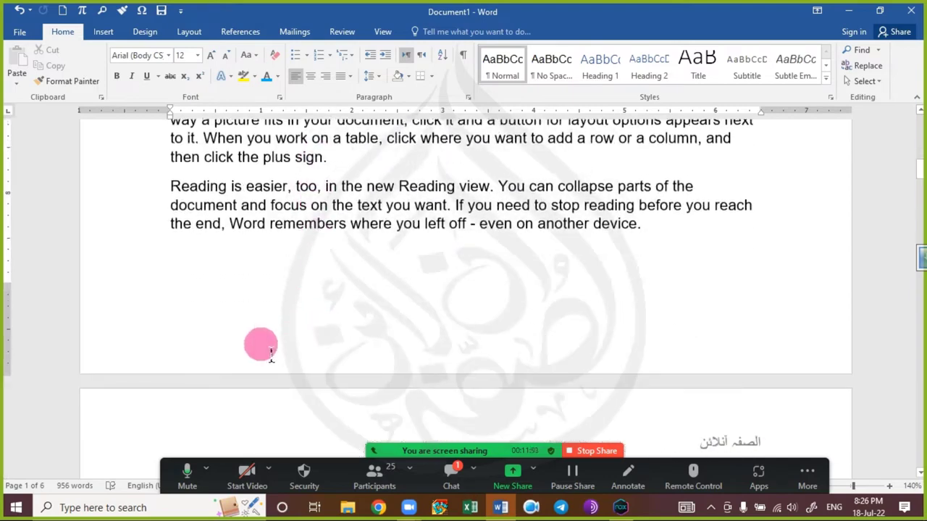
- Add 'Prepared by' followed by the author's name to the page 1 footer, then close it
double_click(267, 353)
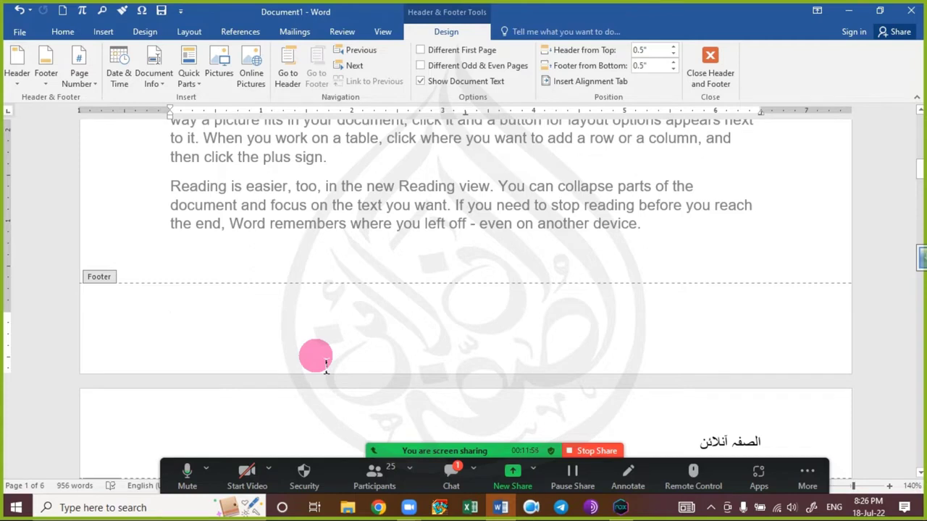
type("Prepare")
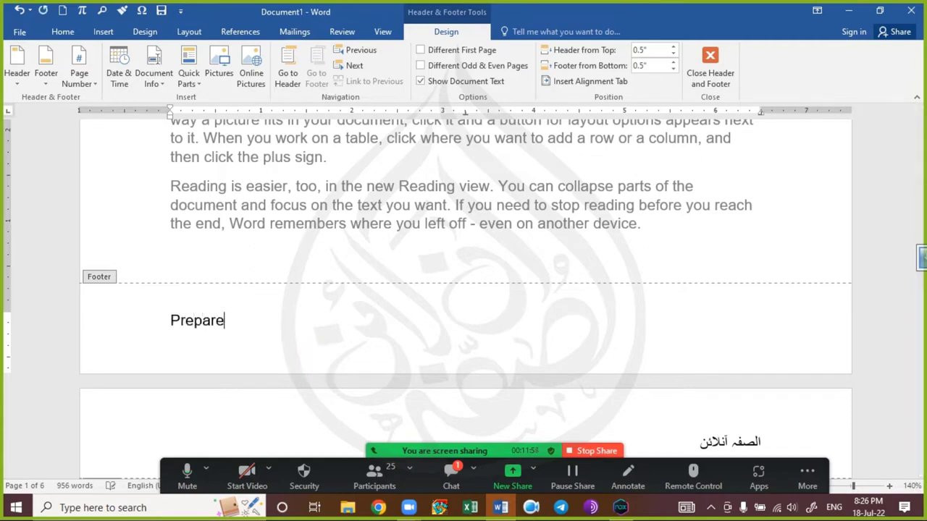
type("d by Talha Ghazi")
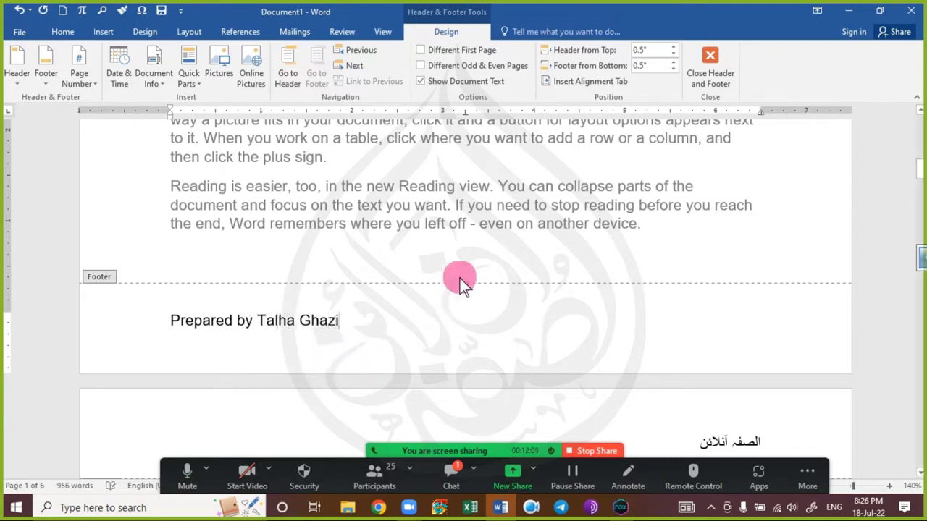
left_click(711, 63)
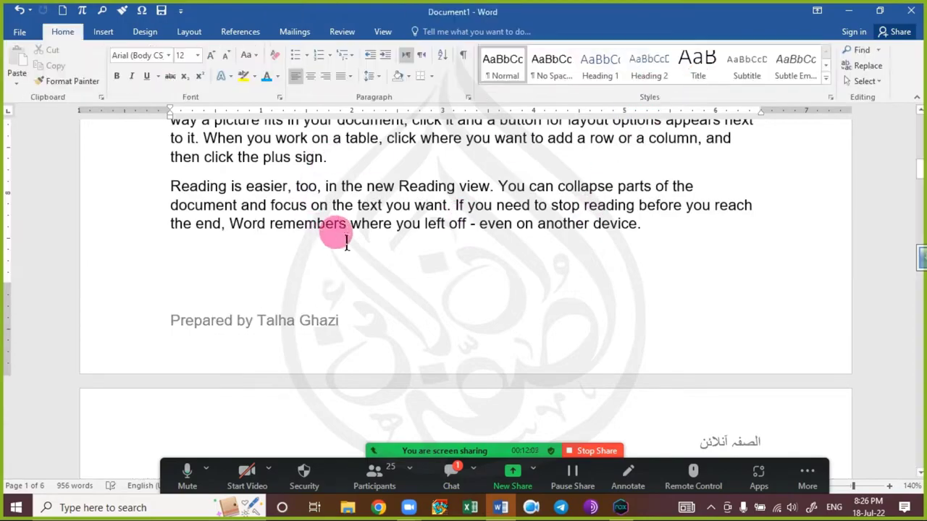
- Scroll to the bottom of page 4 to see its footer and the next page's header
scroll(367, 300, "up", 3)
scroll(362, 290, "down", 10)
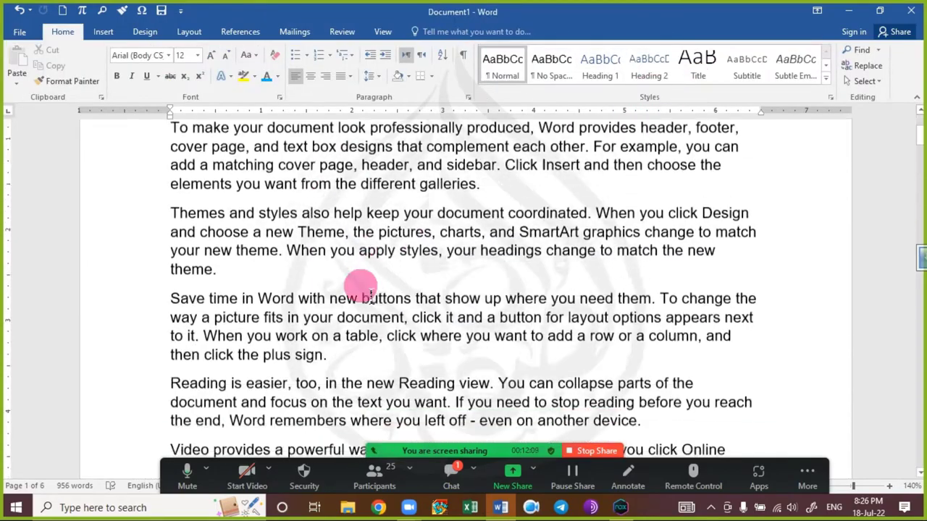
scroll(245, 196, "down", 10)
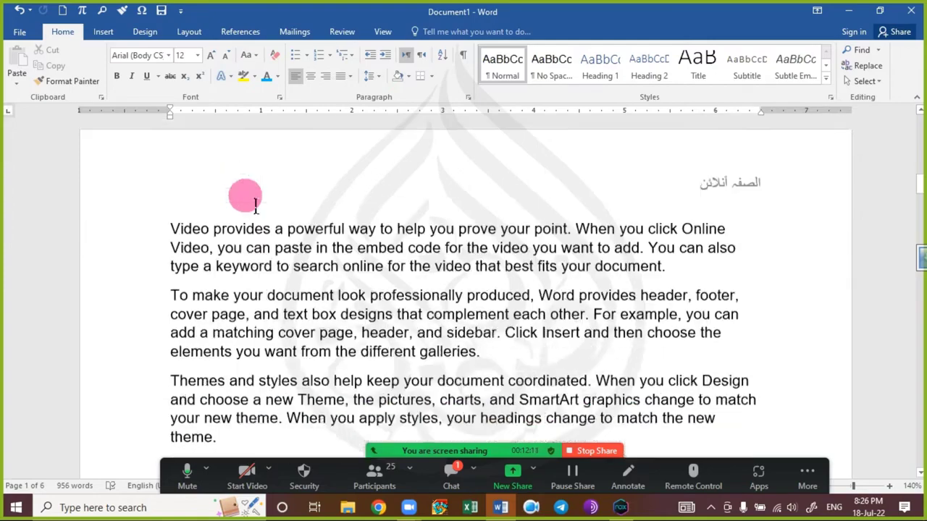
scroll(265, 271, "down", 1)
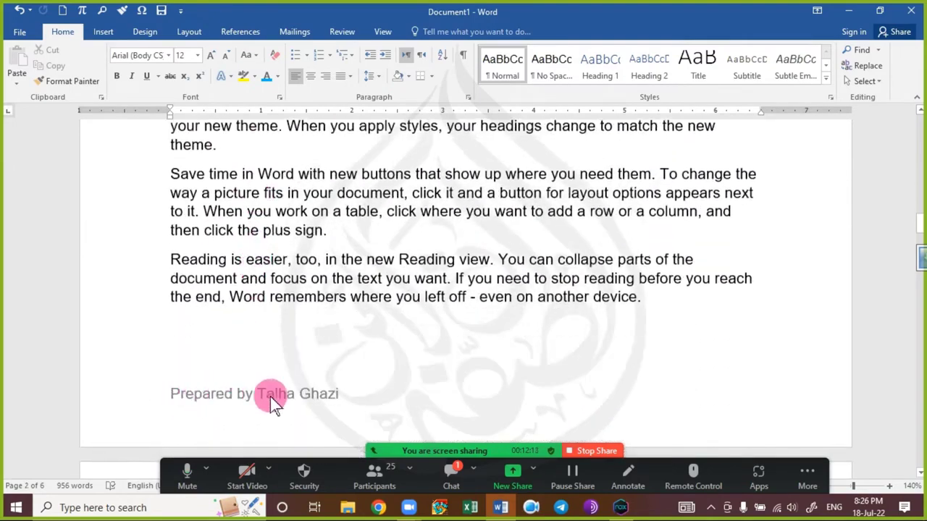
scroll(282, 377, "down", 5)
scroll(282, 377, "up", 5)
scroll(241, 288, "down", 3)
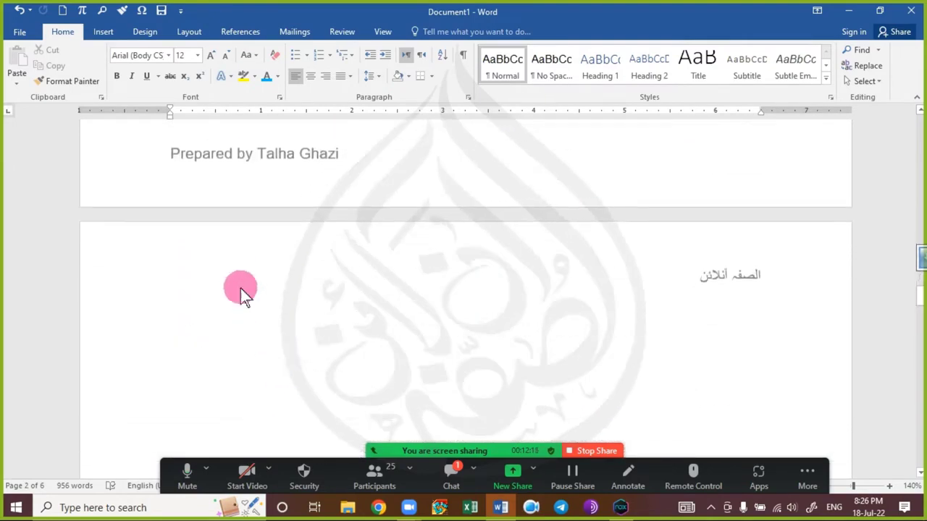
scroll(264, 186, "up", 5)
scroll(283, 288, "down", 4)
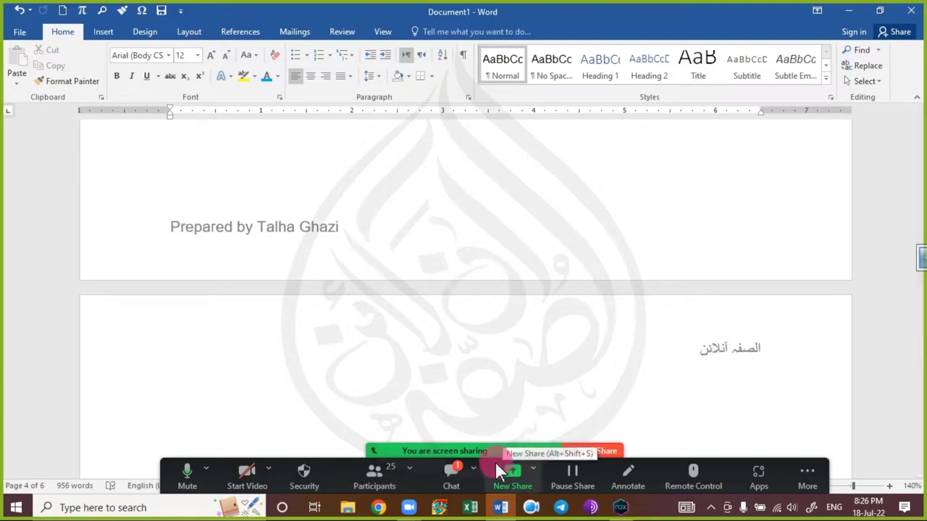
double_click(360, 234)
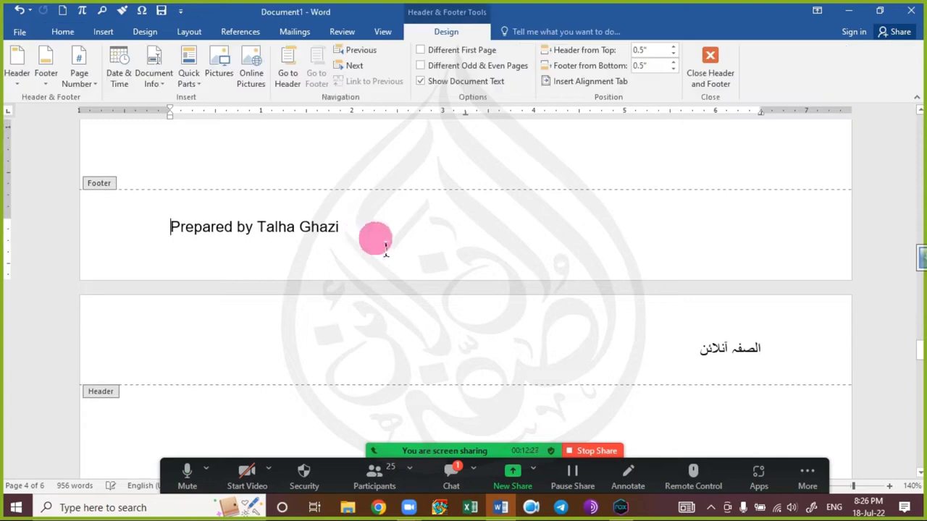
double_click(402, 143)
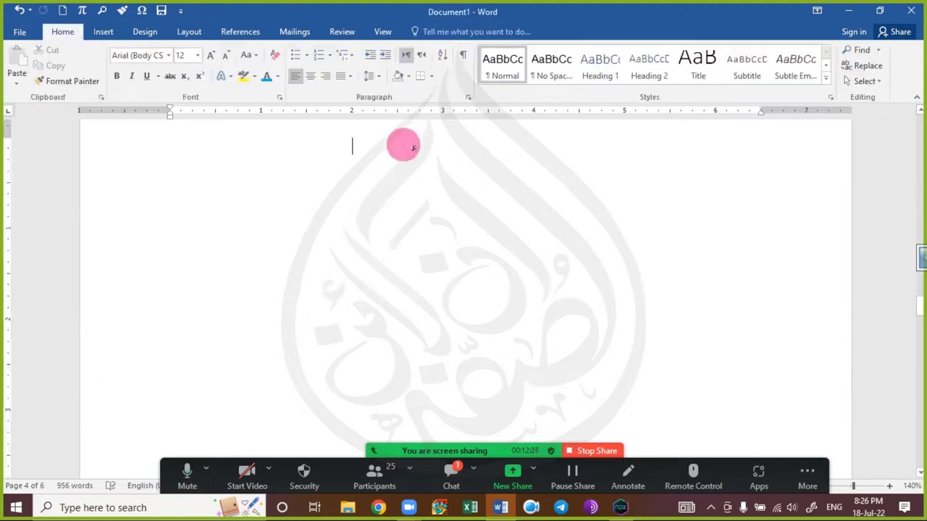
left_click(450, 470)
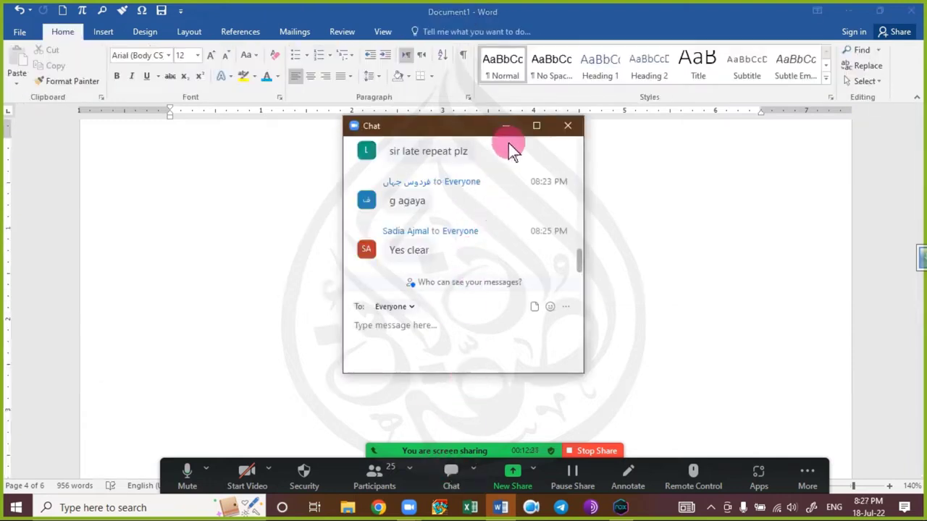
scroll(511, 216, "up", 1)
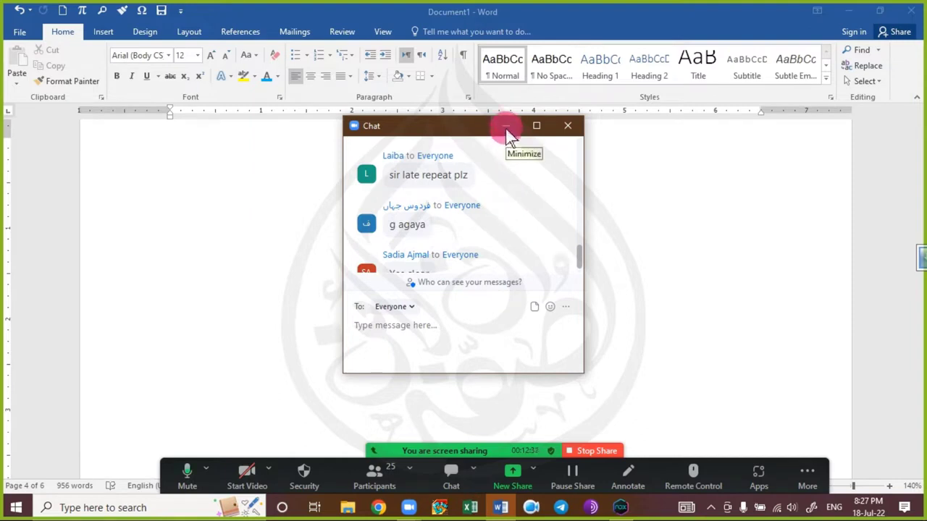
scroll(496, 203, "down", 1)
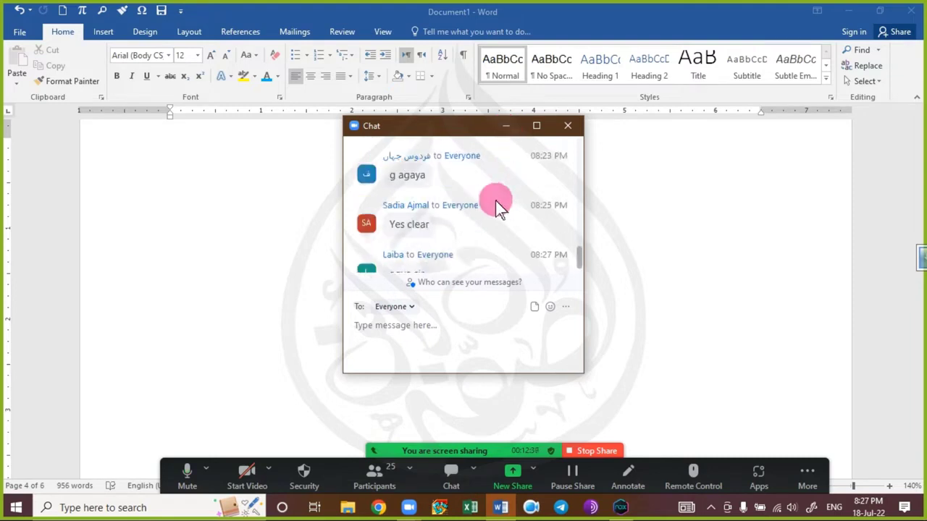
scroll(496, 203, "up", 1)
scroll(497, 205, "up", 2)
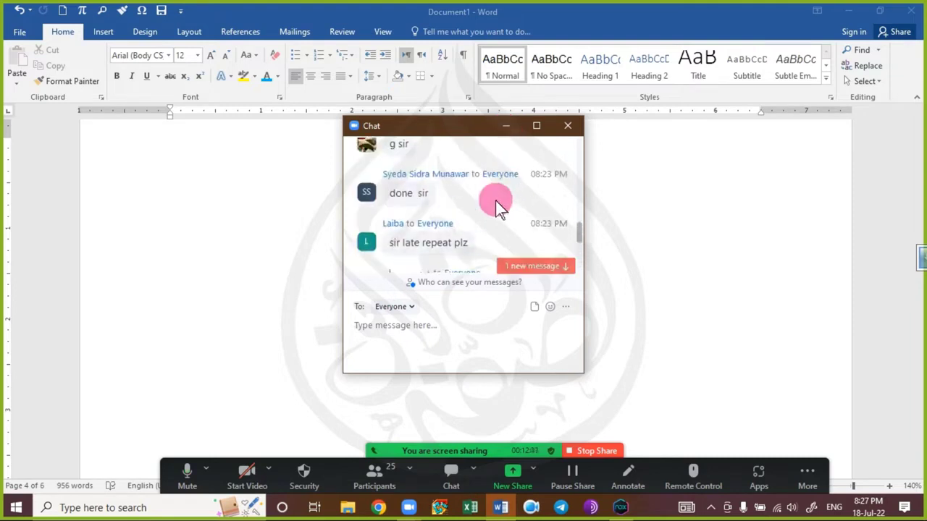
scroll(497, 203, "down", 5)
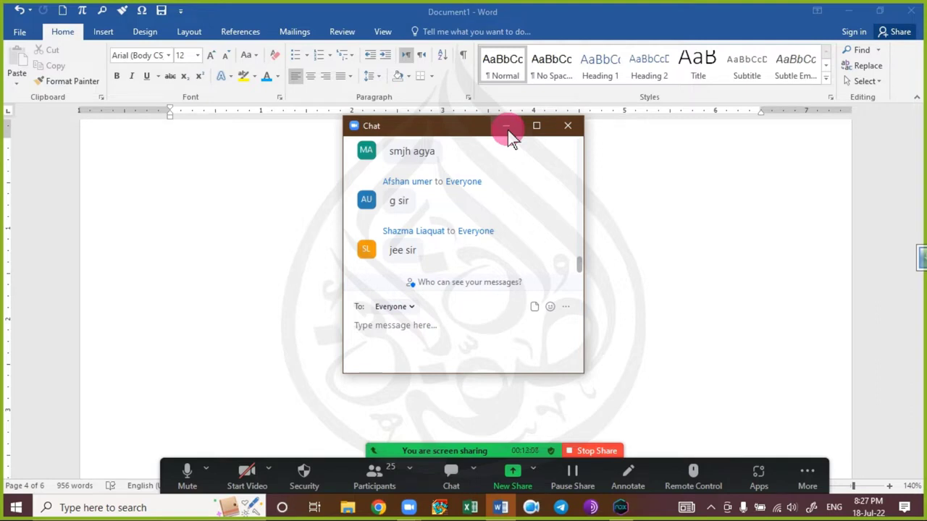
left_click(506, 128)
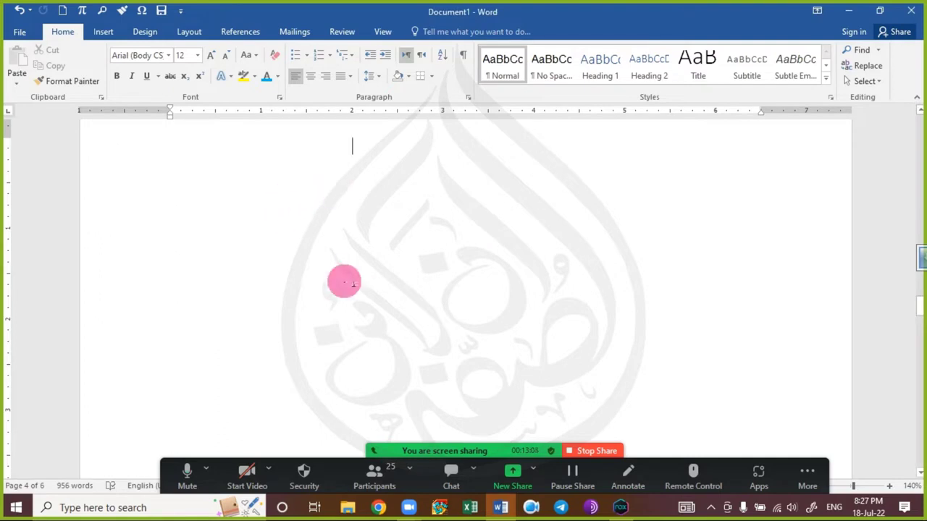
- Select and delete all the body text of the document
scroll(344, 280, "up", 8)
key("ctrl+a")
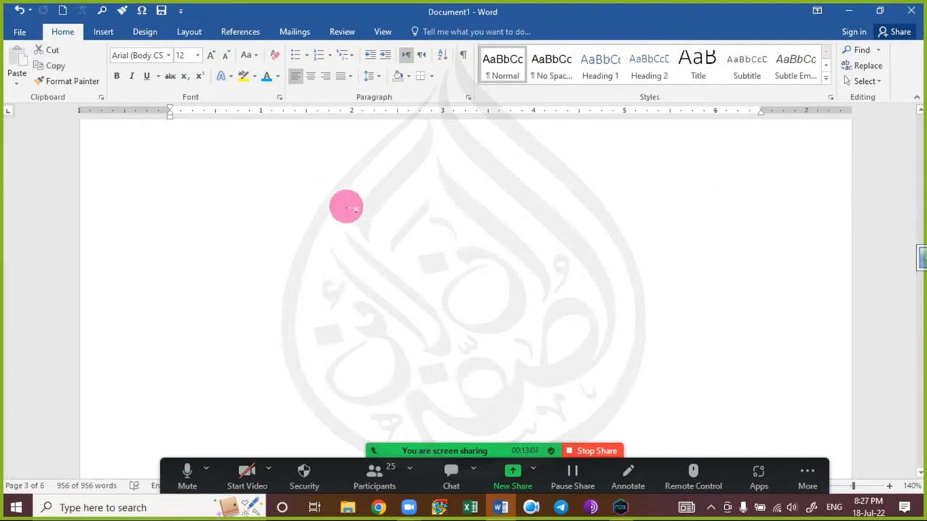
key("Delete")
- Delete the Arabic text from the page header and return to the body
scroll(345, 207, "up", 2)
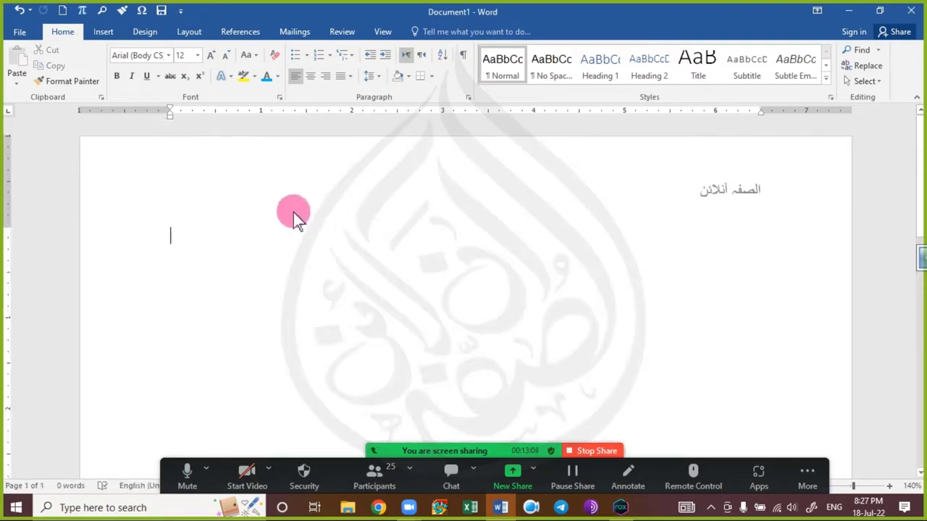
double_click(371, 183)
key("Delete")
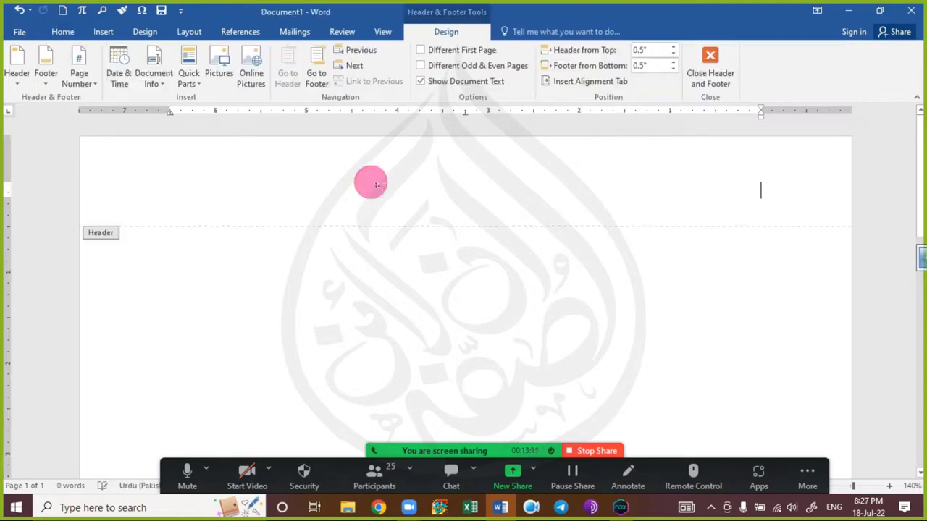
double_click(515, 319)
- Delete the 'Prepared by' line from the footer and return to the body
scroll(503, 319, "down", 3)
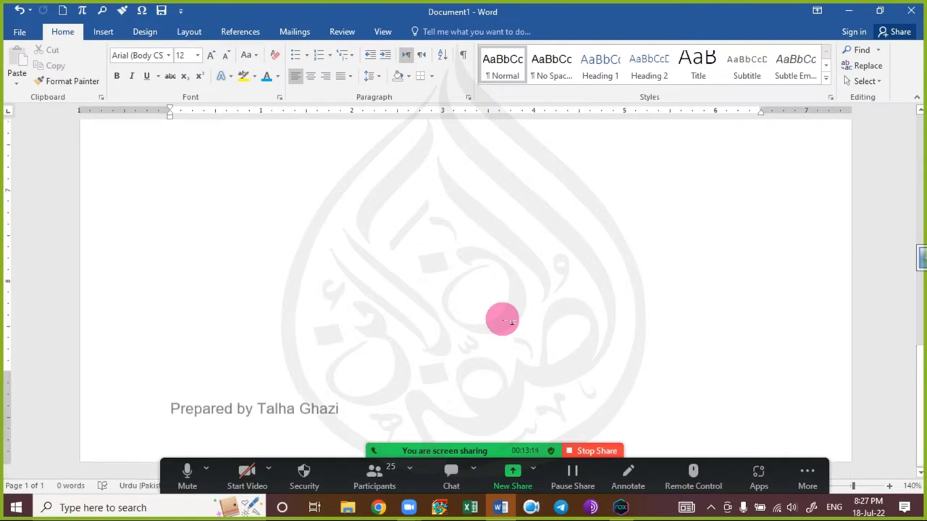
double_click(343, 414)
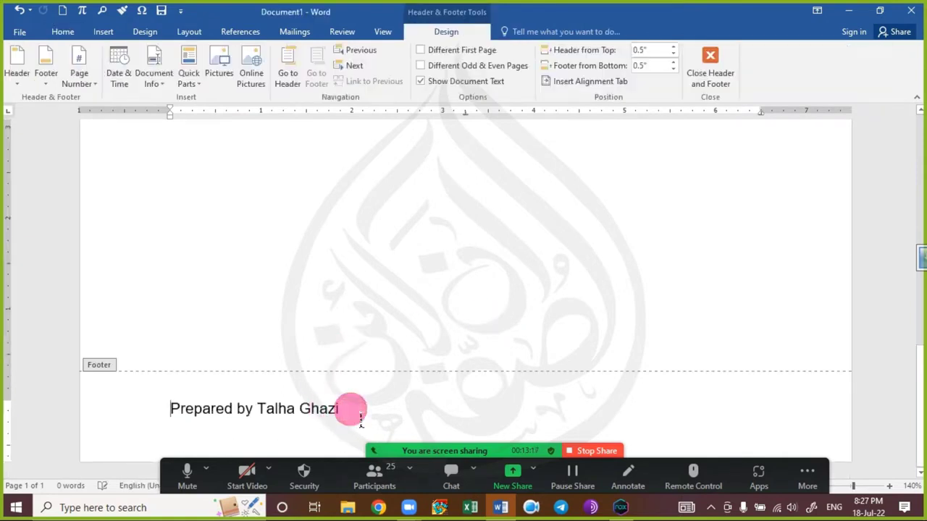
key("ctrl+a")
key("Delete")
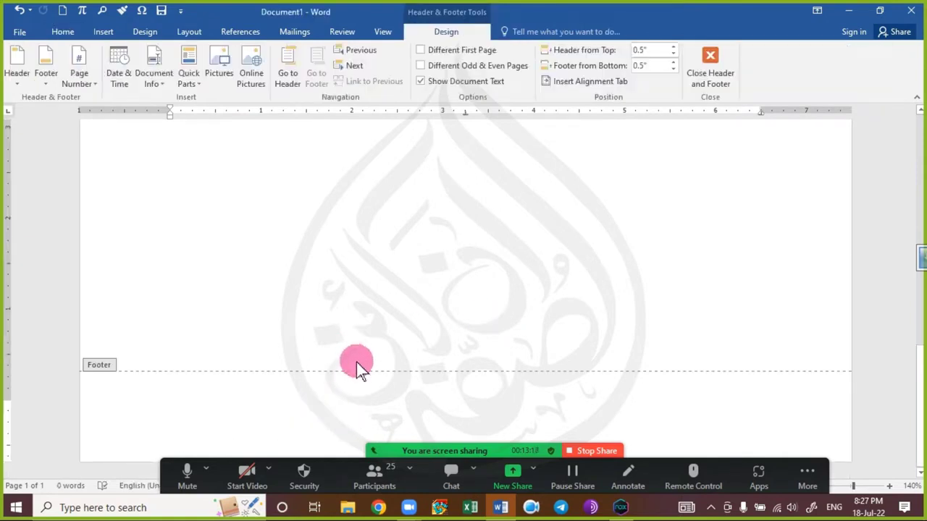
double_click(354, 232)
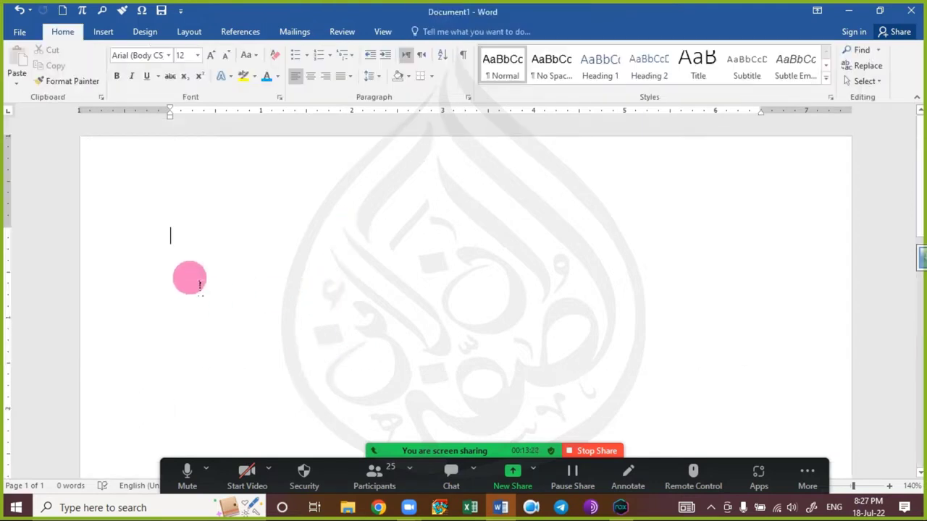
- Generate sample paragraphs in the body with the =rand(50) formula, about 2,386 words
double_click(213, 154)
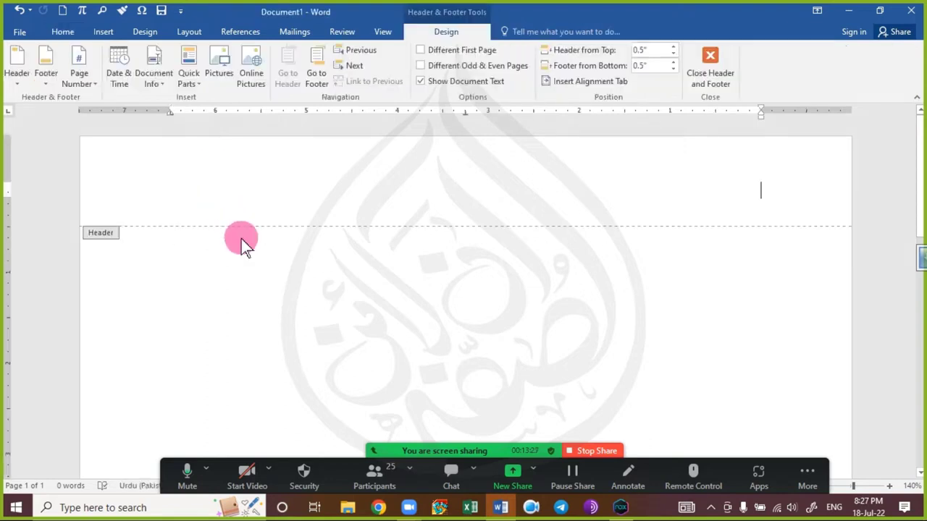
double_click(252, 258)
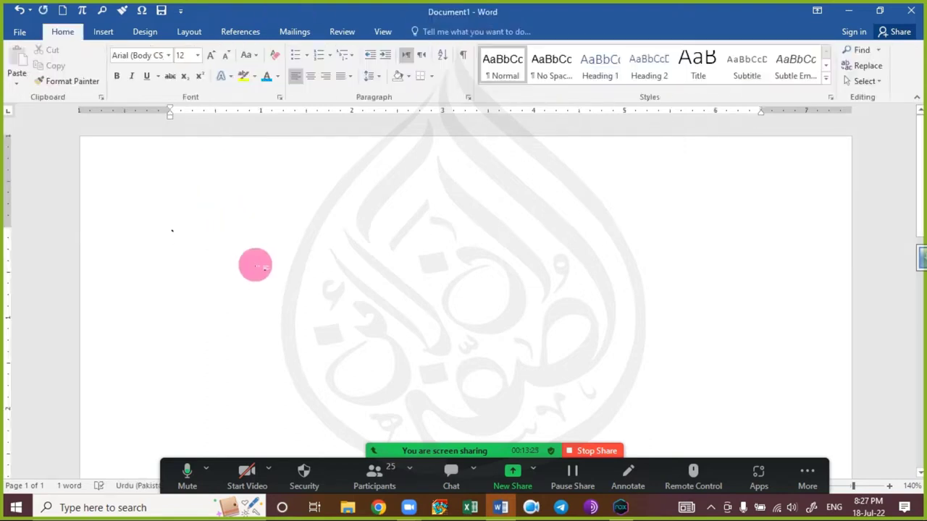
type("`=")
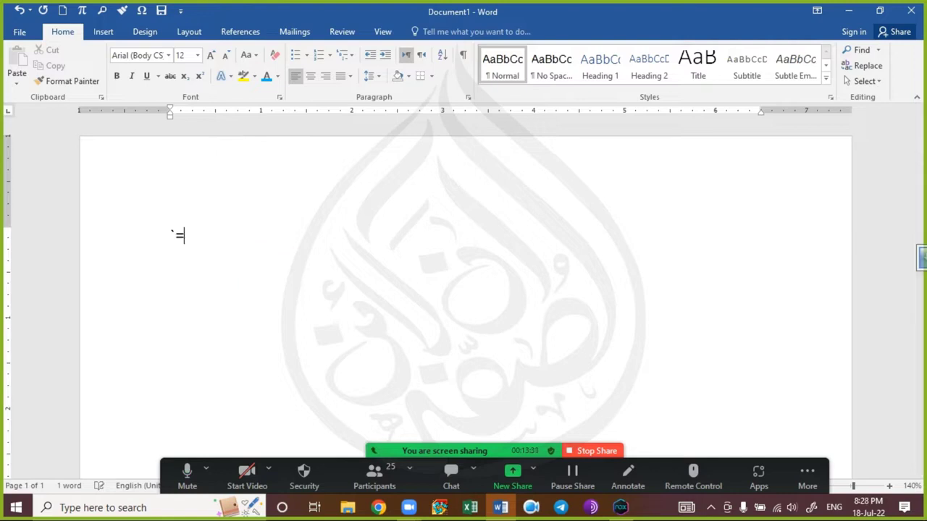
key("BackSpace")
type("=rand()")
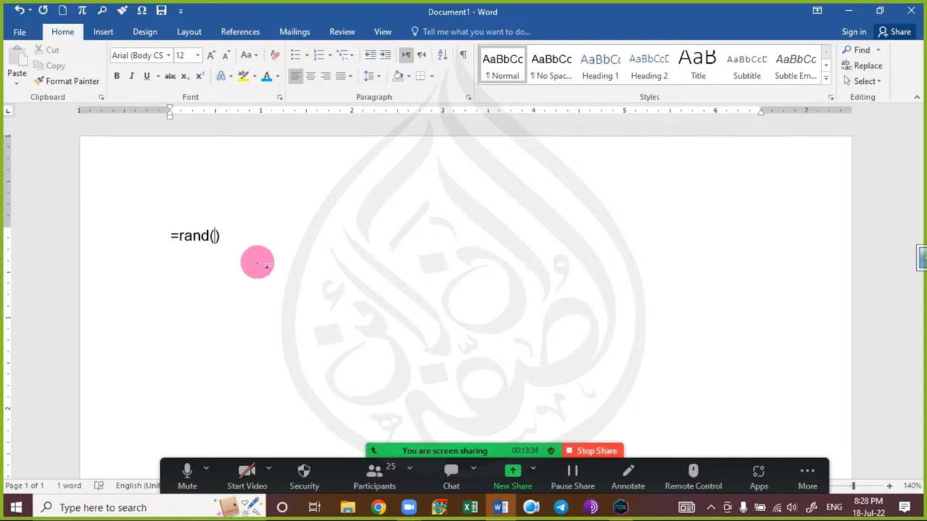
type("50")
key("Return")
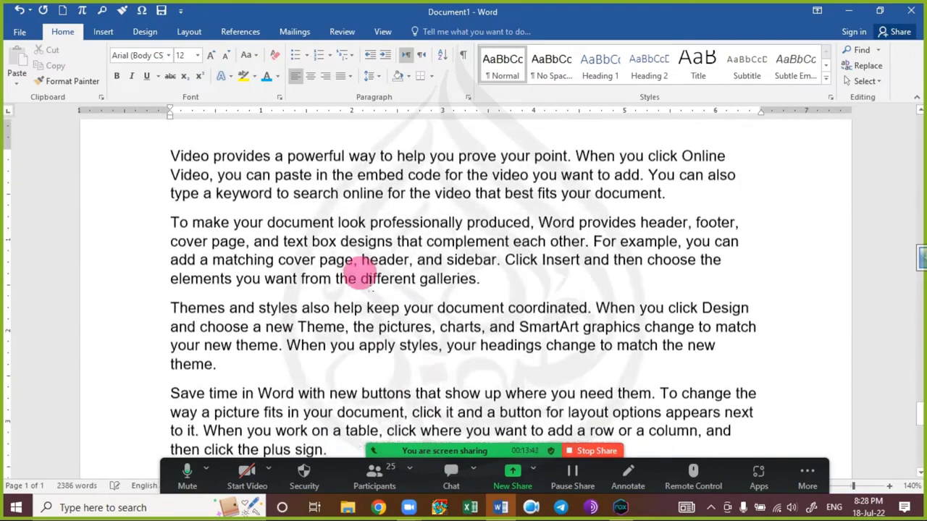
- Go back to the top of page 1 and open its empty header for editing
left_click_drag(920, 371, 919, 132)
left_click(256, 171)
scroll(223, 192, "up", 2)
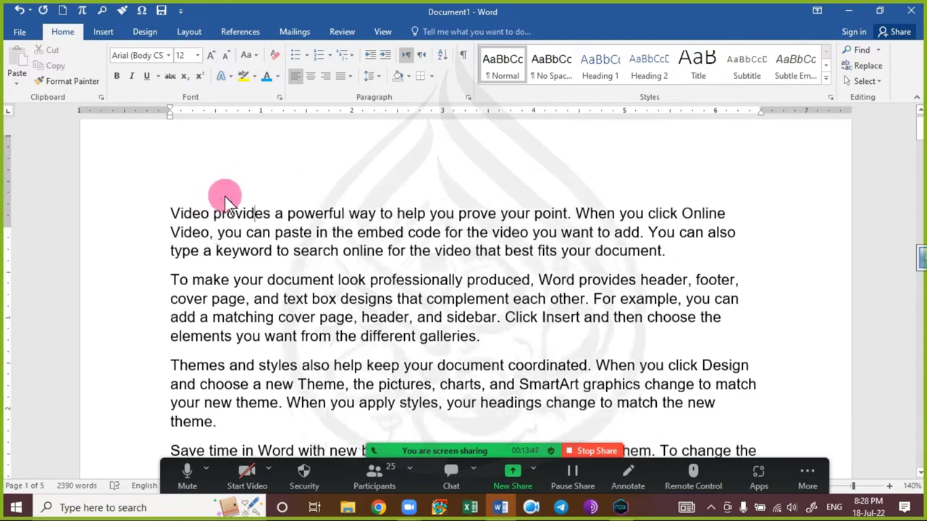
double_click(257, 168)
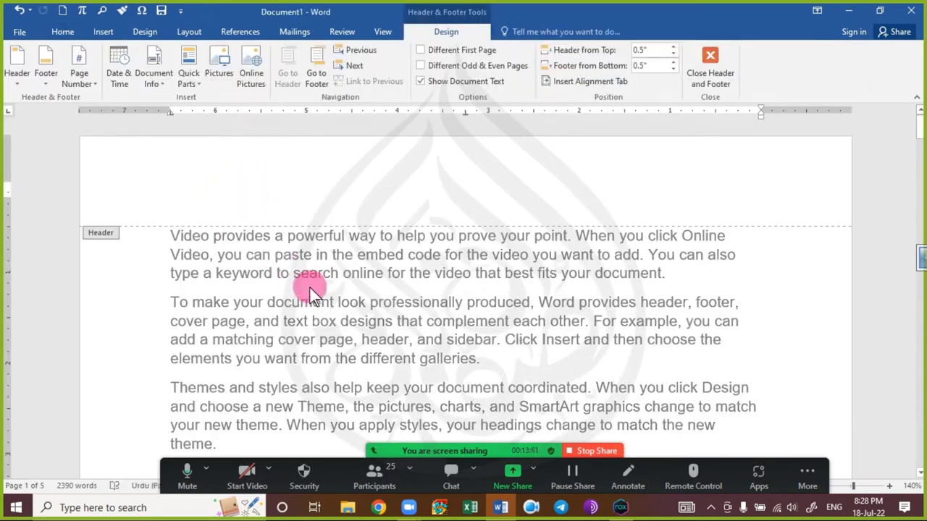
left_click(62, 32)
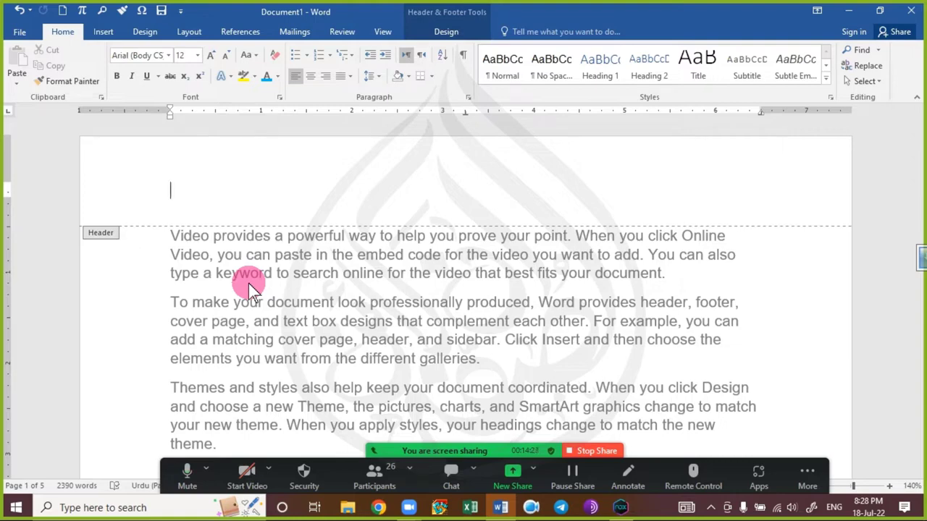
- Enter 'AL SUFFA ONLINE' as the page header text
type("AL")
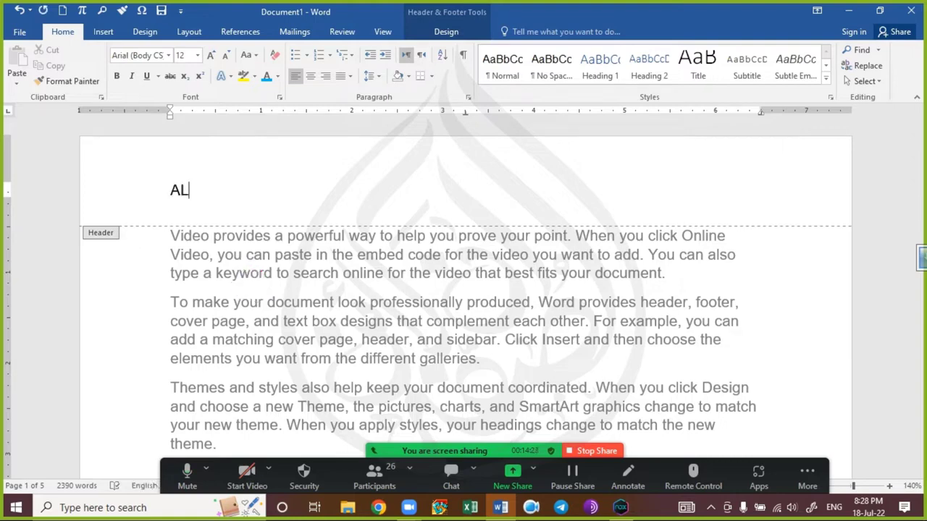
type(" SUFFA ONLINE")
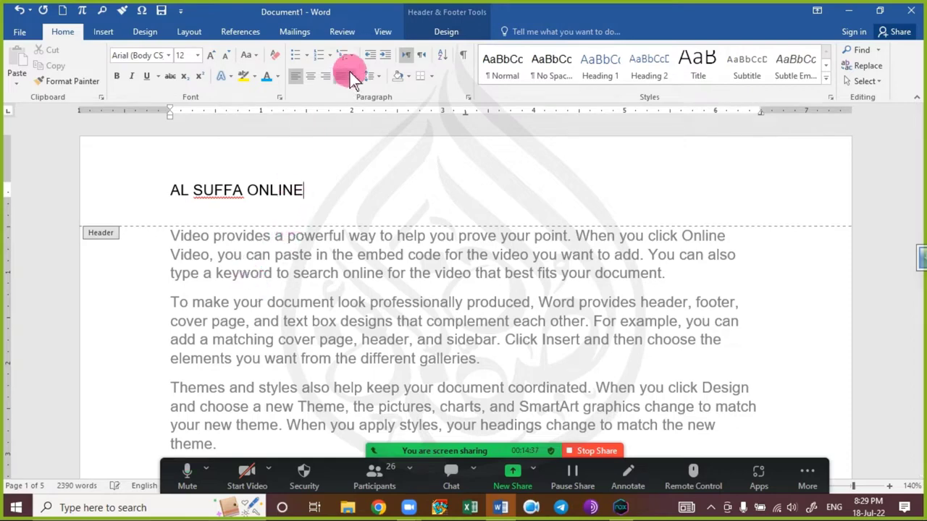
left_click(436, 17)
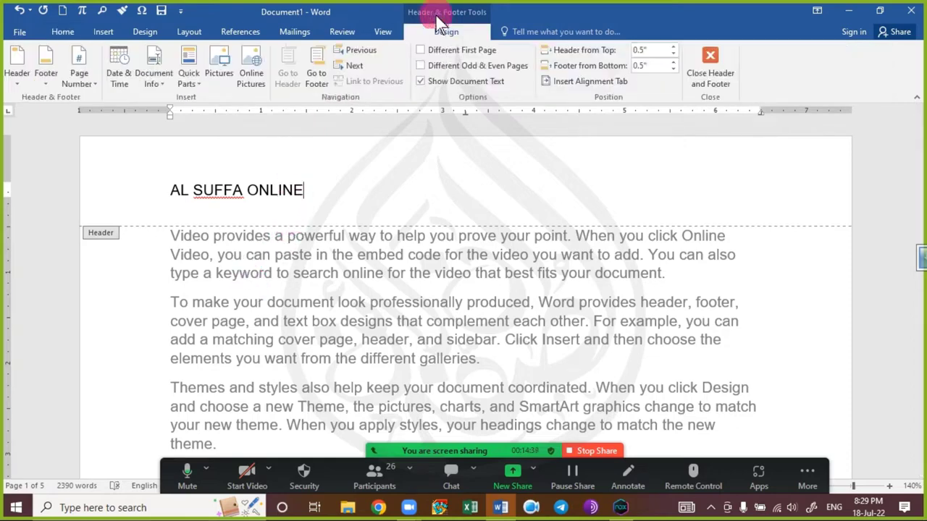
- Turn on Different Odd & Even Pages and place the cursor in page 2's even-page header
left_click(466, 66)
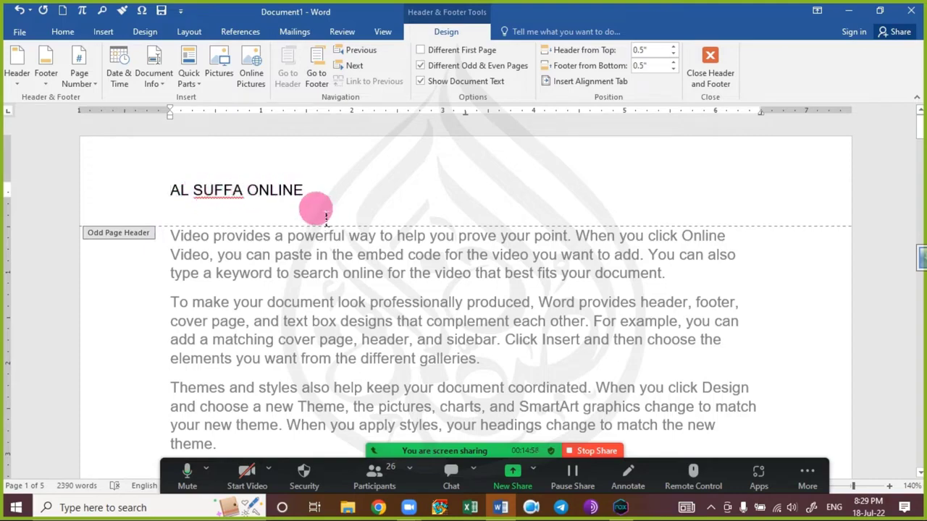
scroll(286, 262, "down", 9)
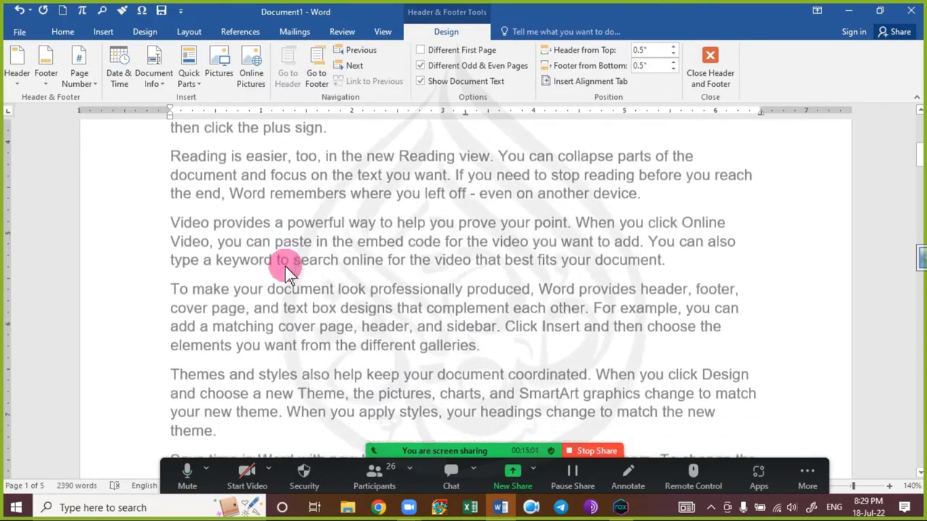
scroll(285, 266, "down", 8)
scroll(271, 297, "up", 1)
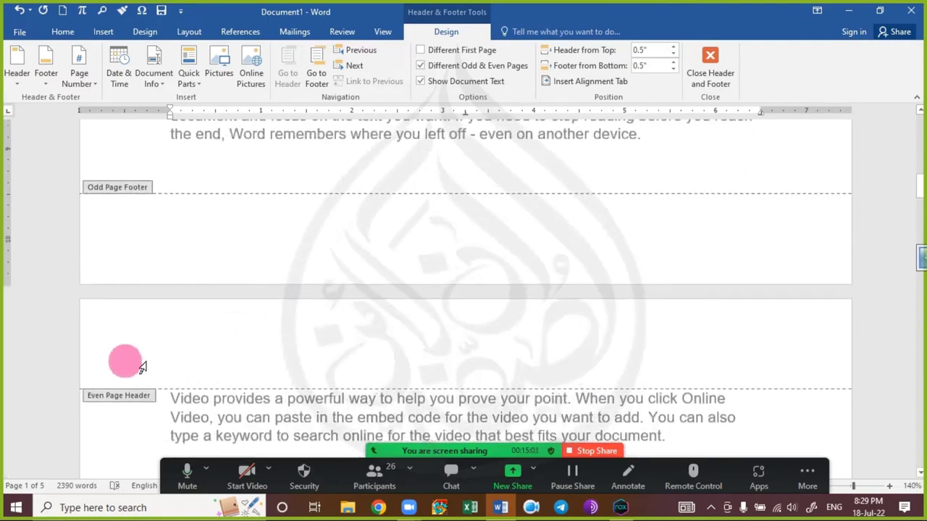
left_click(169, 353)
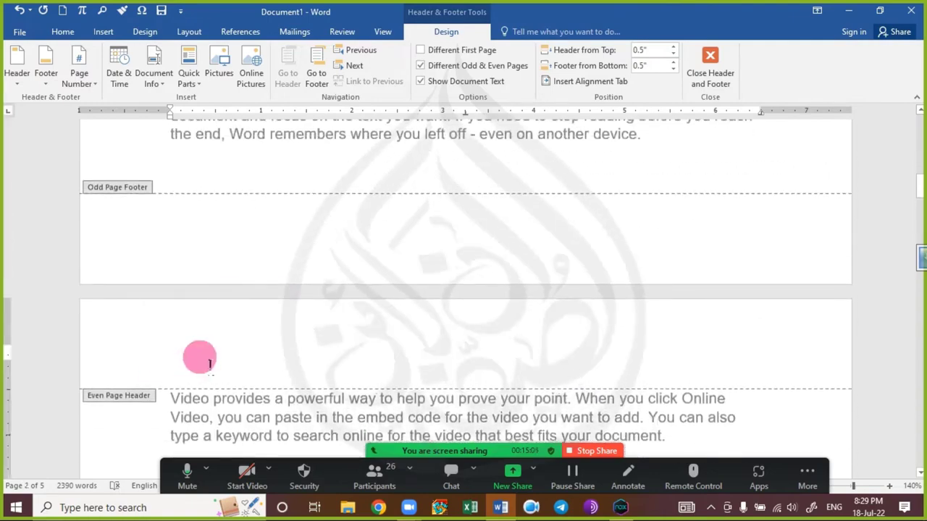
- Type the Urdu header 'الصفحہ انلائن' on page 2, set it right-to-left, and close the header
key("alt+shift")
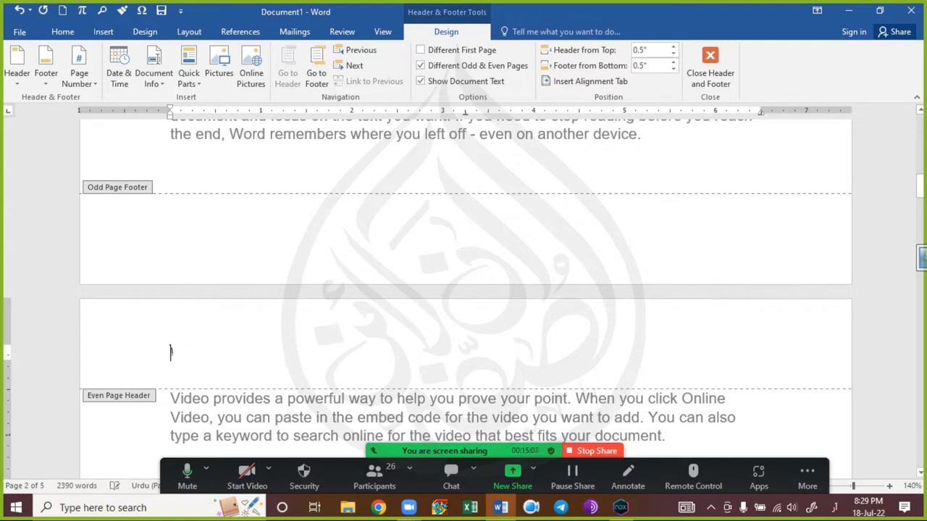
type("الص")
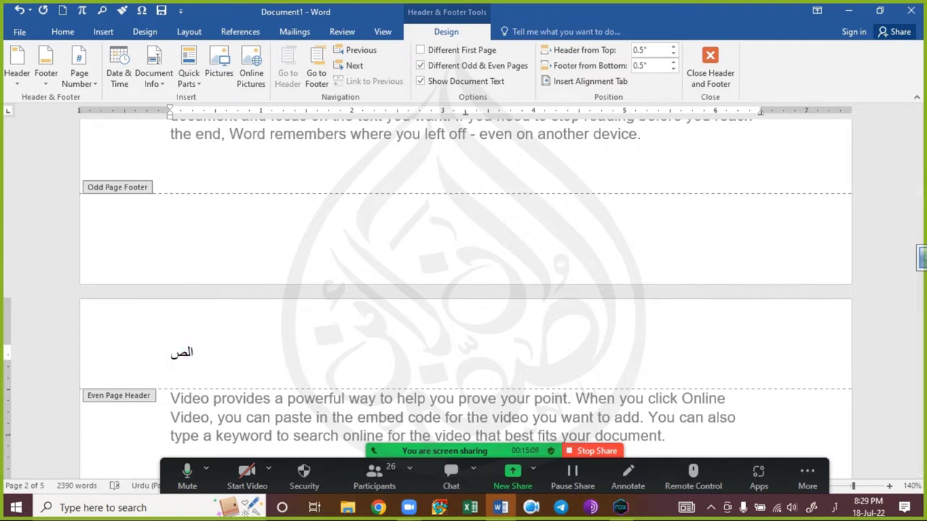
type("فحہ ا")
type("نلائن")
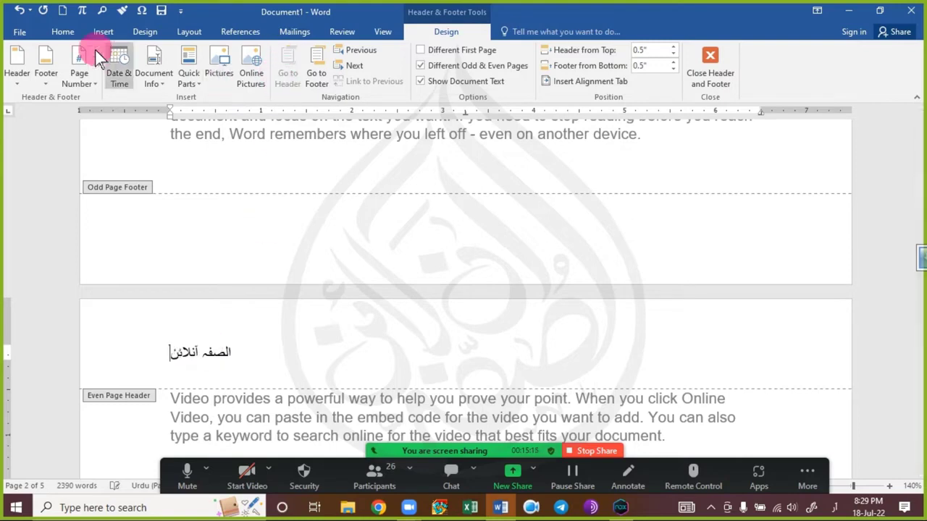
left_click(62, 31)
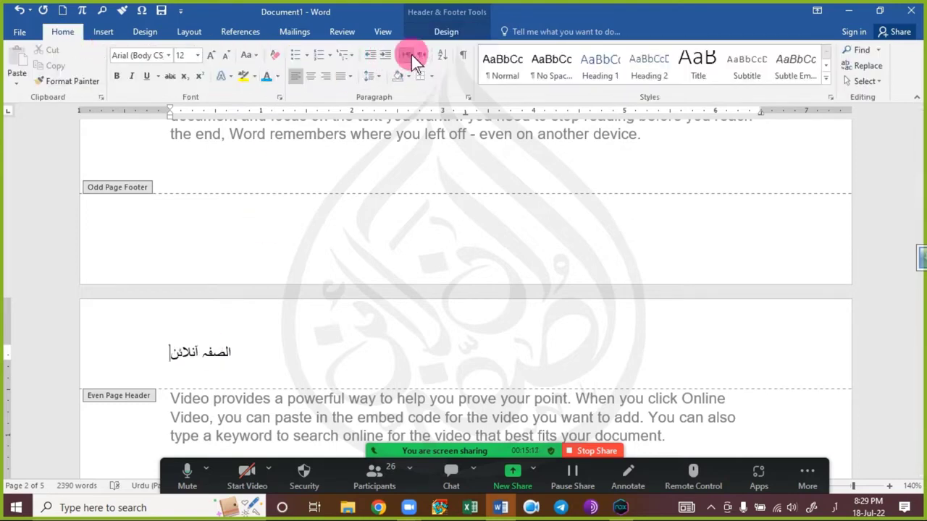
left_click(420, 60)
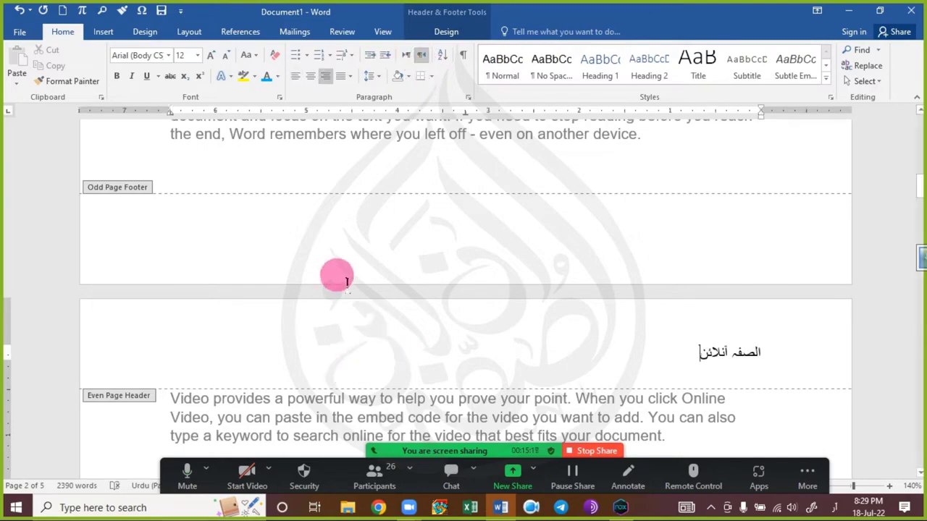
scroll(278, 276, "up", 15)
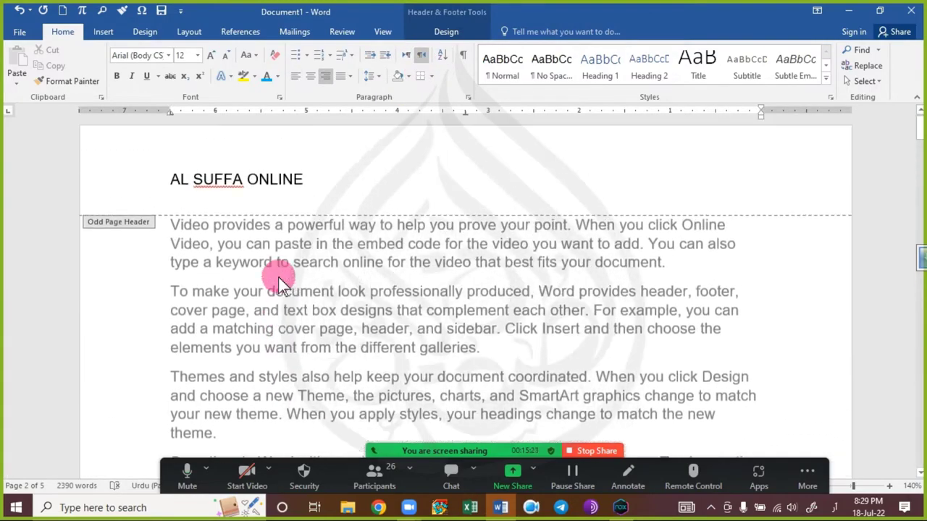
scroll(278, 276, "up", 1)
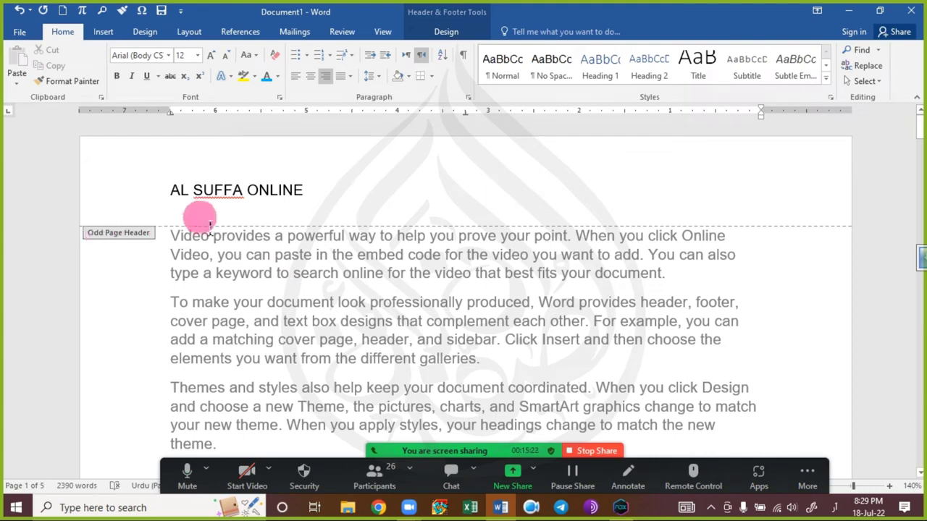
double_click(350, 332)
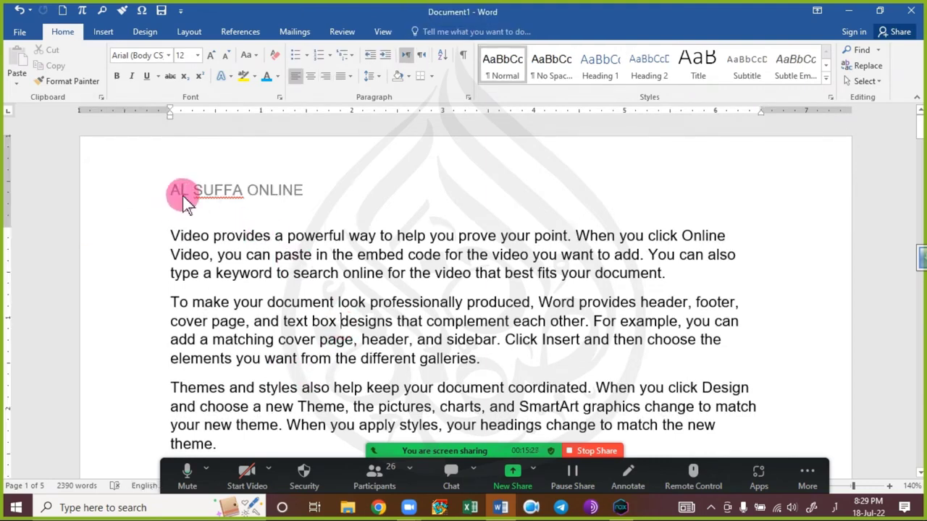
- Scroll through the document and add a blank page after the last paragraph with Ctrl+Enter
scroll(210, 216, "down", 1)
scroll(213, 221, "down", 20)
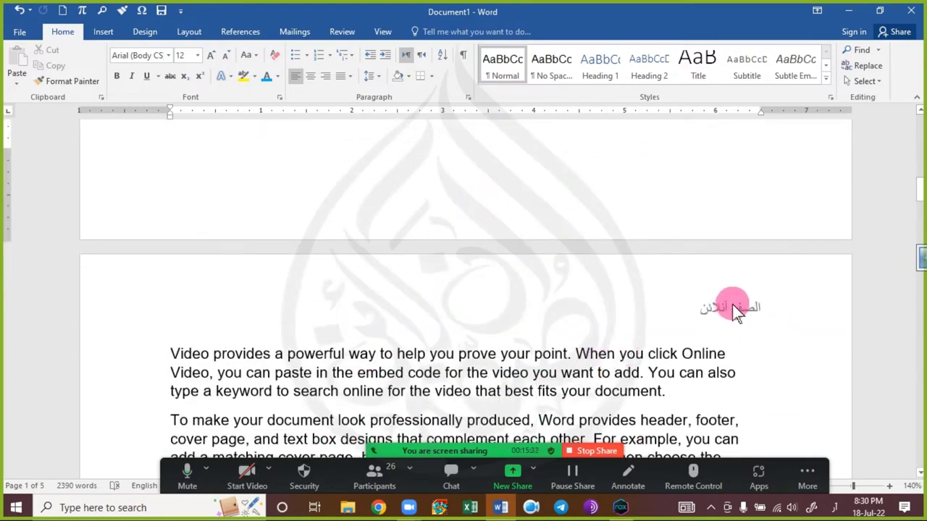
scroll(489, 346, "down", 15)
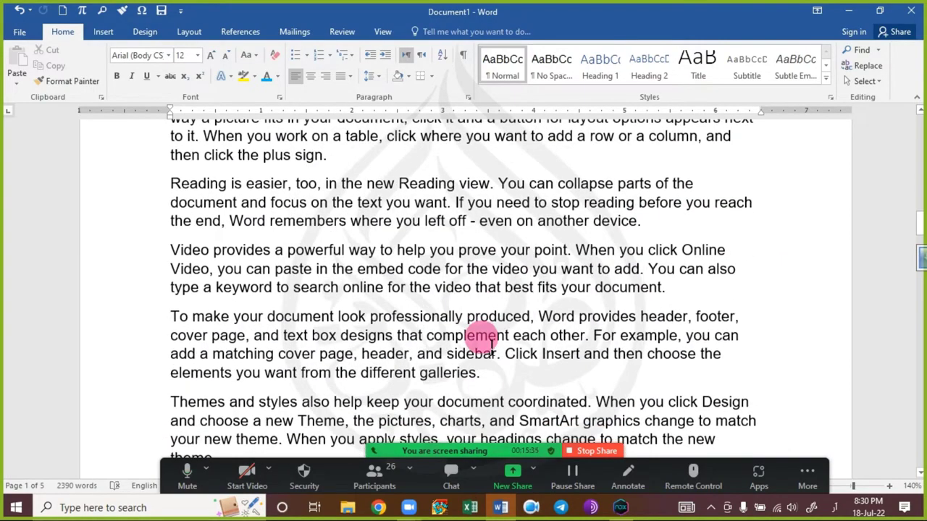
scroll(500, 300, "down", 8)
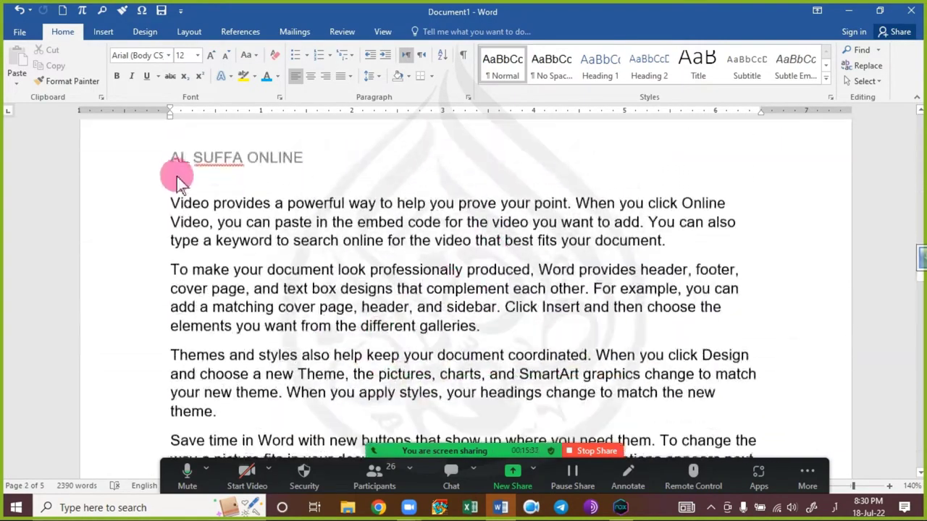
scroll(307, 217, "down", 10)
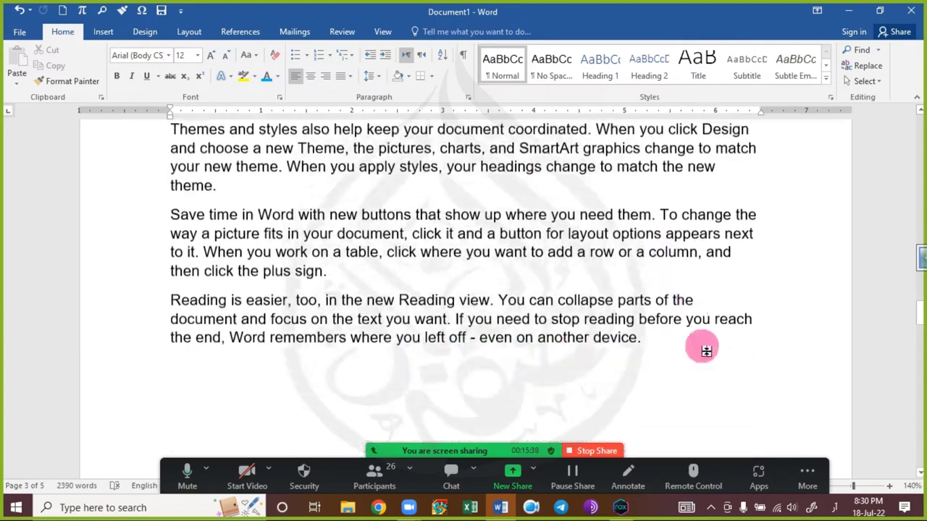
scroll(487, 364, "down", 15)
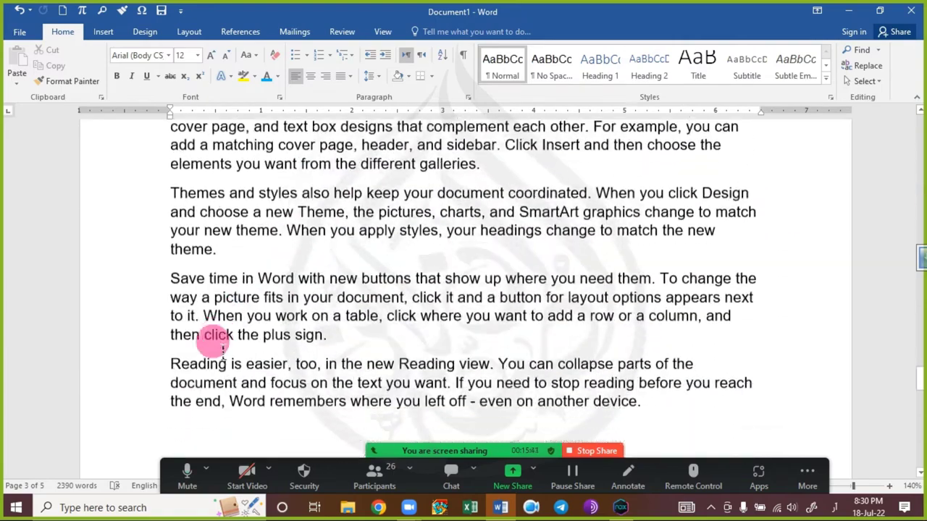
scroll(661, 386, "down", 6)
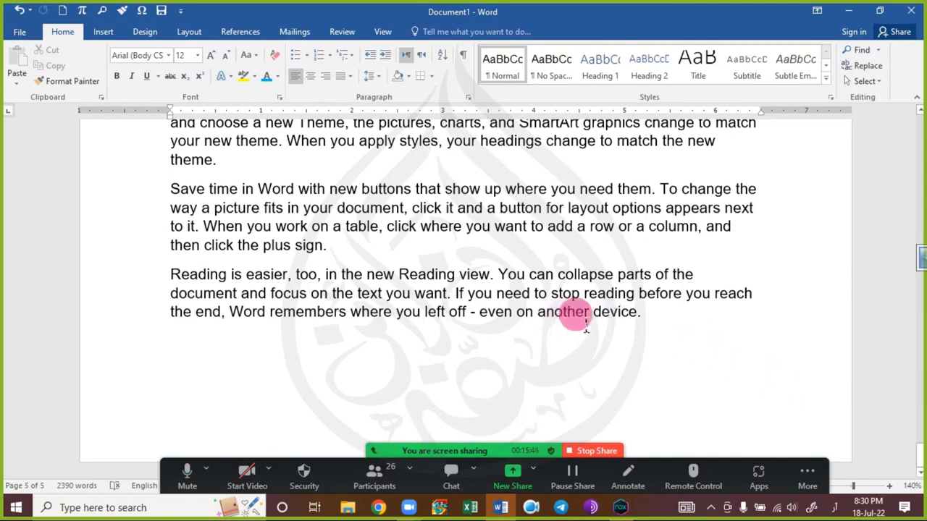
left_click(691, 335)
key("ctrl+Return")
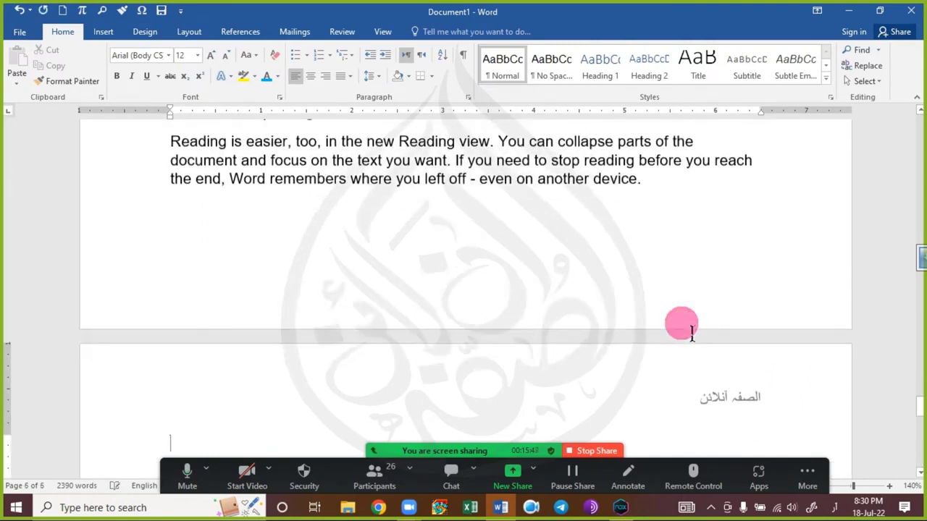
- Jump back to the top of the document with Ctrl+Home
scroll(350, 250, "up", 3)
scroll(350, 250, "up", 1)
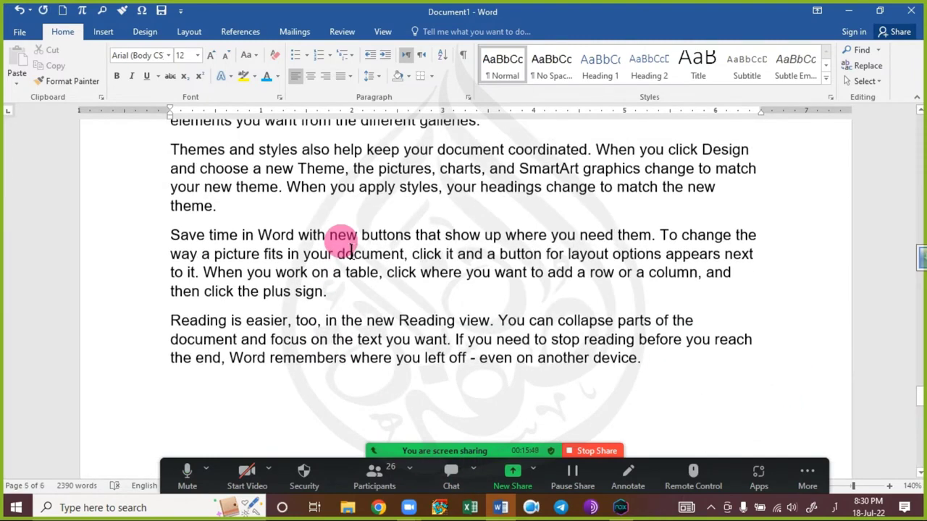
key("ctrl+Home")
scroll(350, 166, "up", 1)
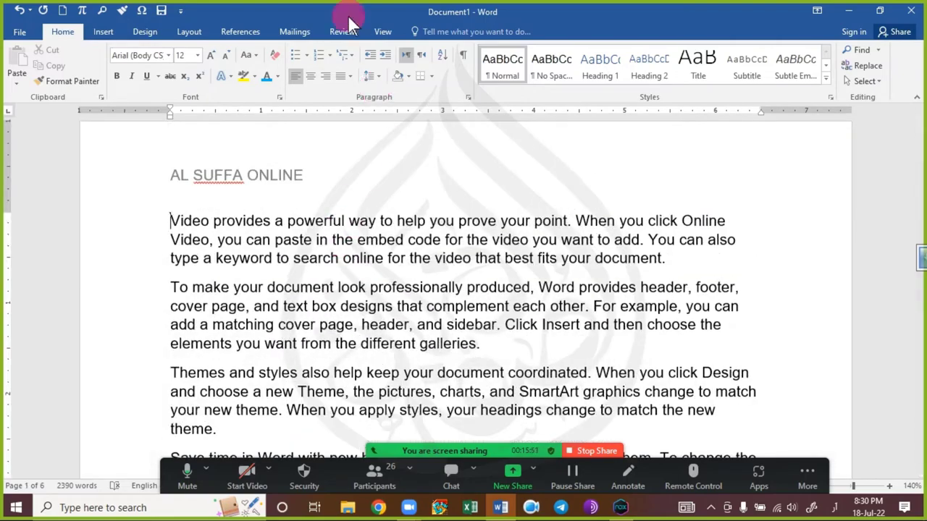
left_click(382, 32)
- Show multiple pages side by side and compare the odd and even headers
left_click(313, 65)
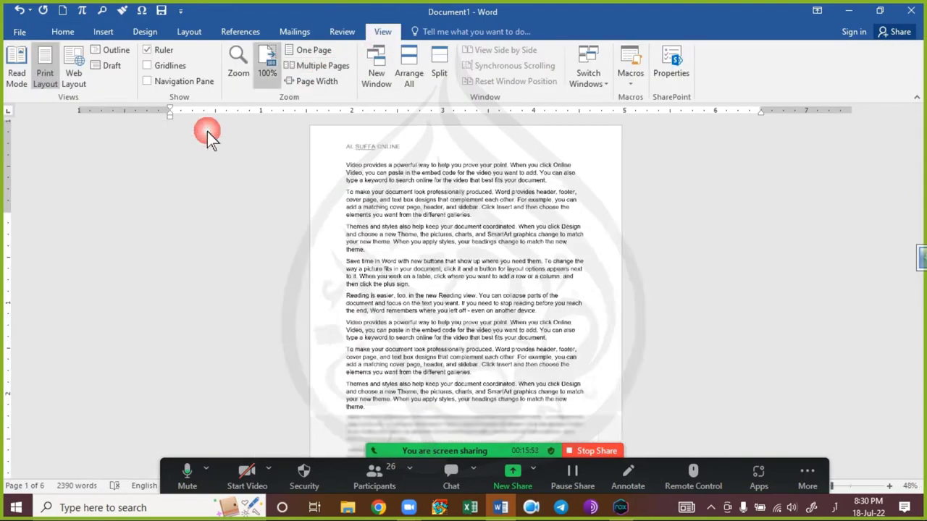
scroll(380, 259, "up", 3, "ctrl")
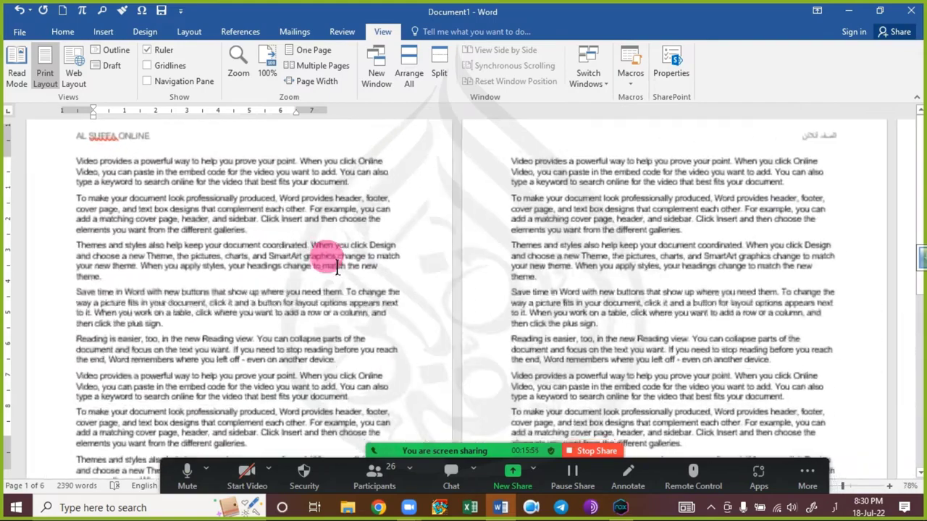
scroll(337, 270, "up", 1)
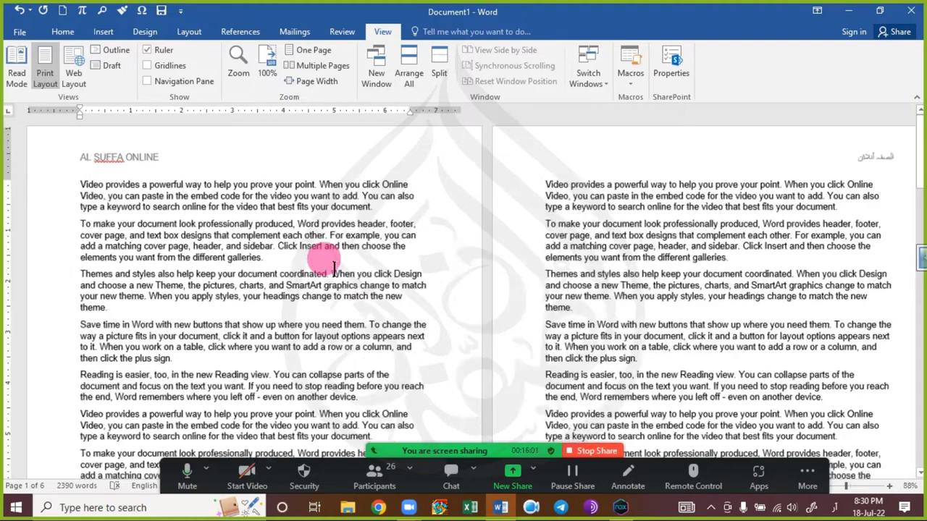
scroll(333, 268, "up", 1, "ctrl")
scroll(335, 268, "down", 1, "ctrl")
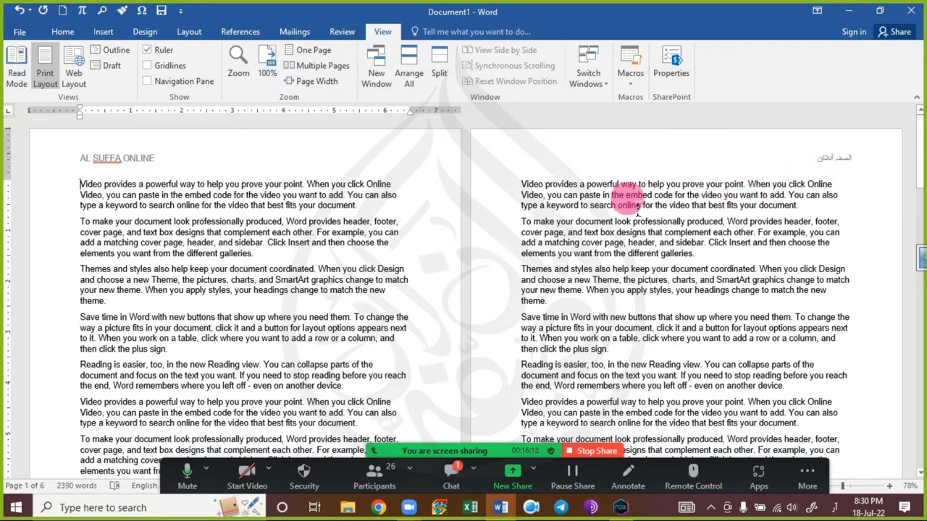
scroll(573, 260, "down", 3)
scroll(572, 264, "down", 7)
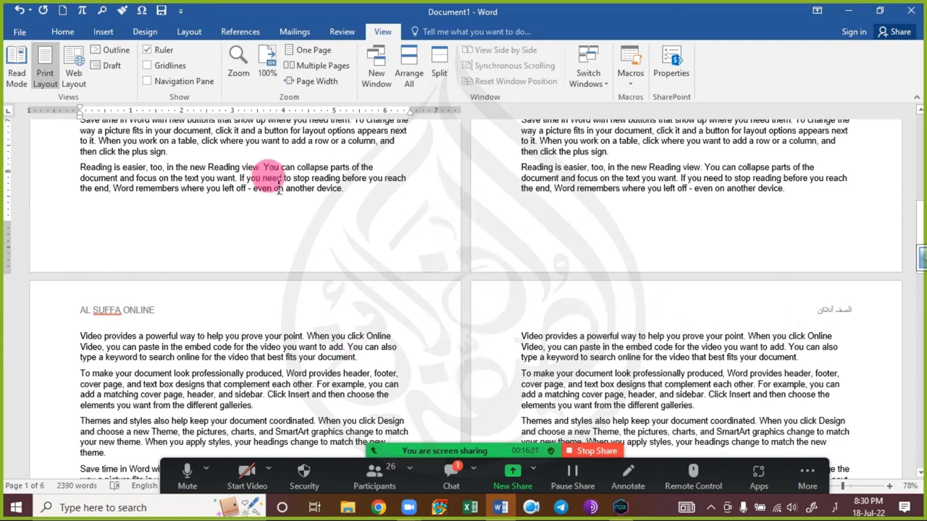
scroll(616, 315, "down", 5)
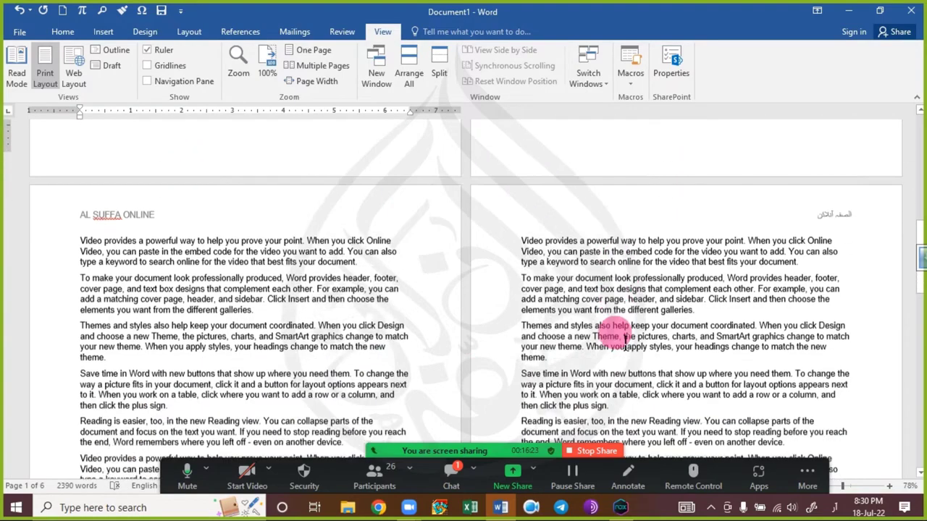
scroll(630, 318, "down", 15)
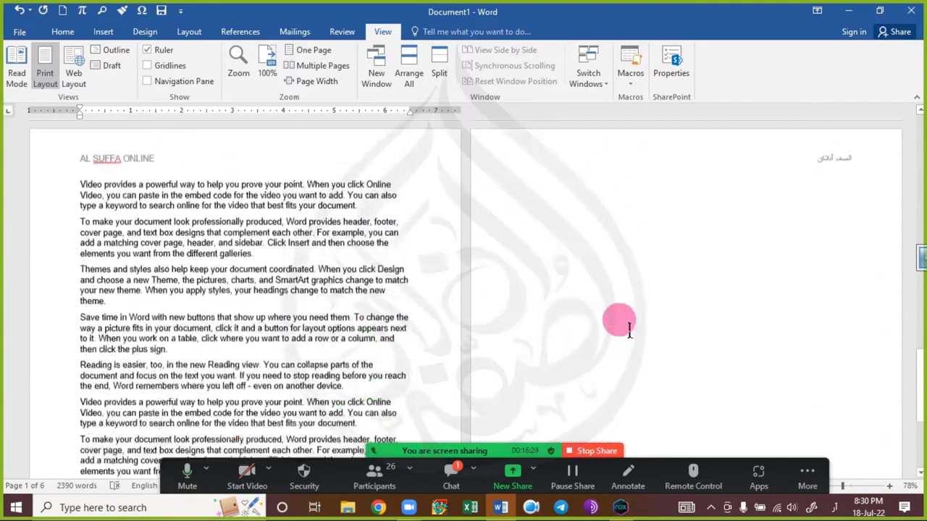
scroll(629, 331, "up", 14)
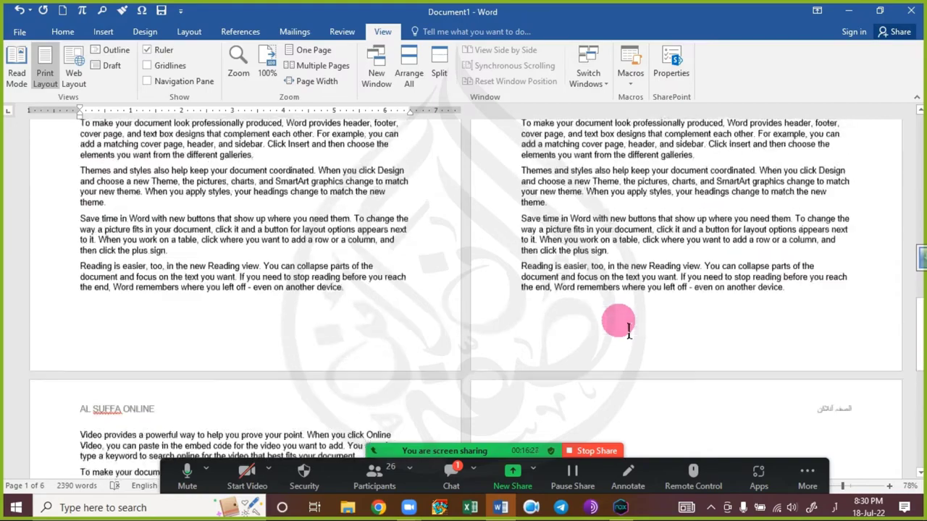
- Return to a single large page at about 138% with the cursor in the first paragraph
left_click_drag(921, 320, 919, 141)
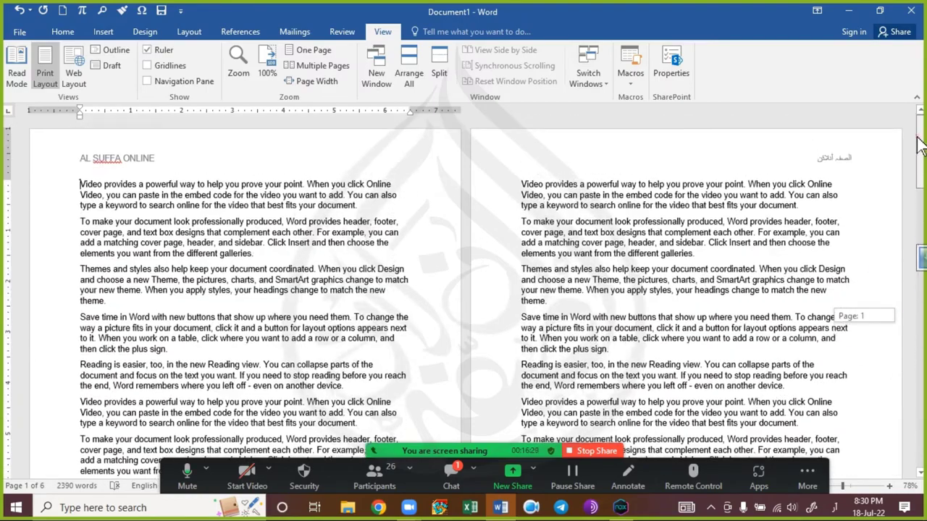
left_click(182, 184)
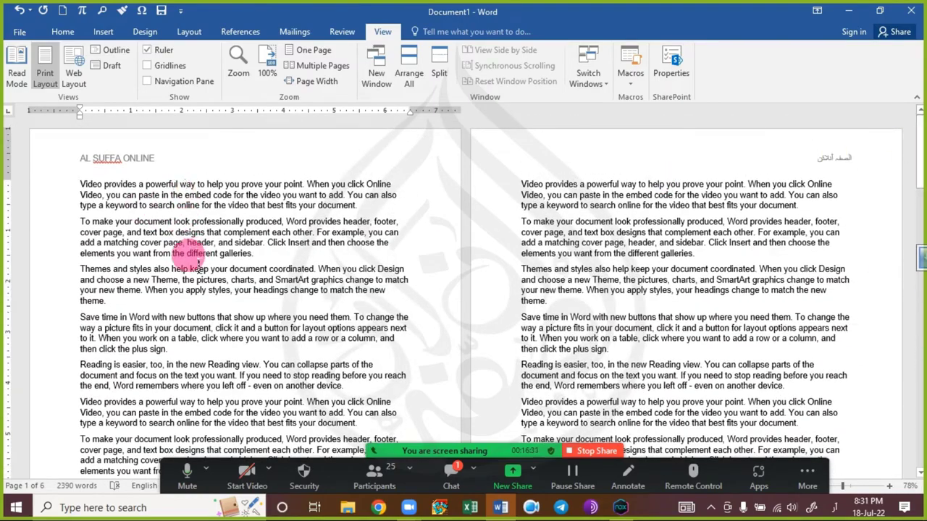
scroll(293, 261, "up", 8, "ctrl")
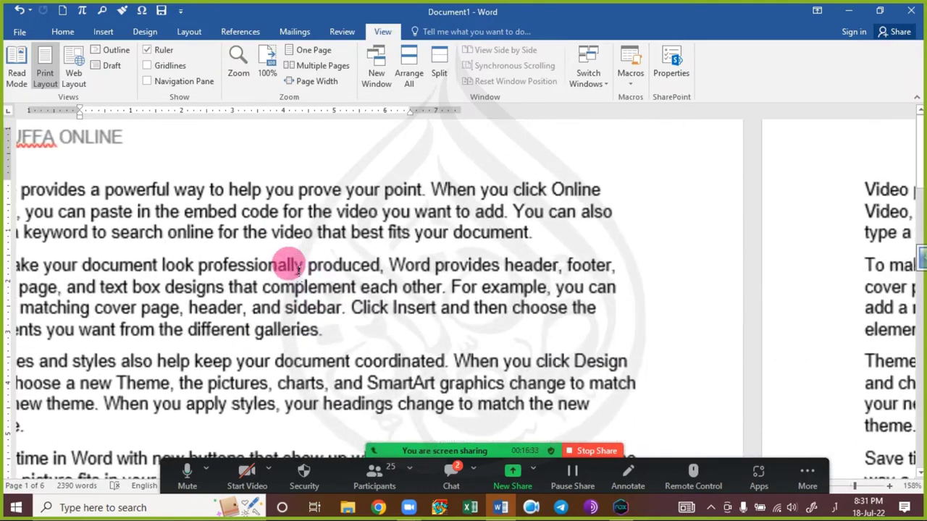
scroll(299, 270, "down", 2, "ctrl")
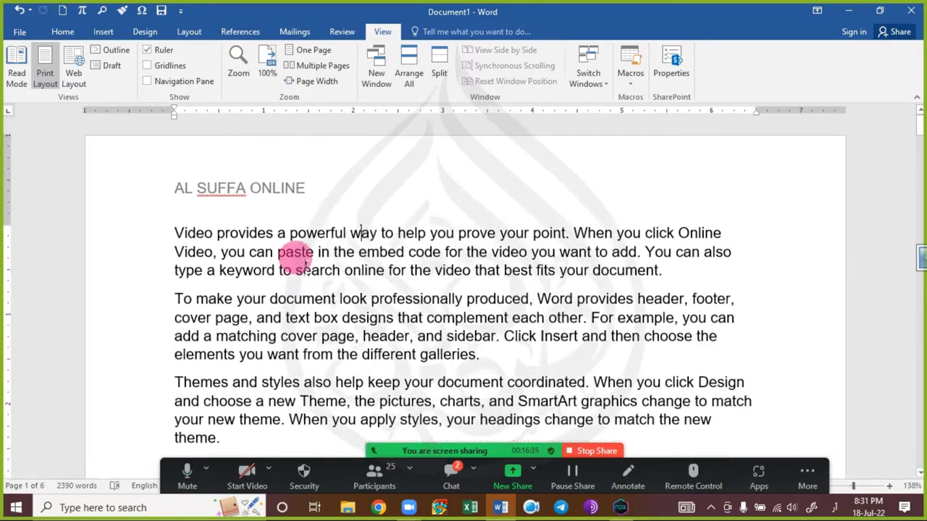
- Open the Zoom meeting chat and scroll up through the latest messages
left_click(451, 477)
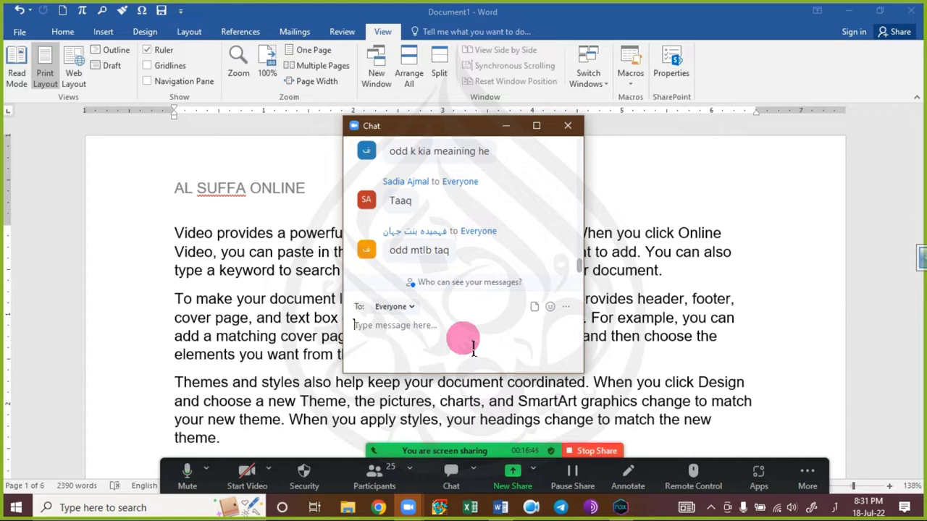
scroll(487, 247, "up", 1)
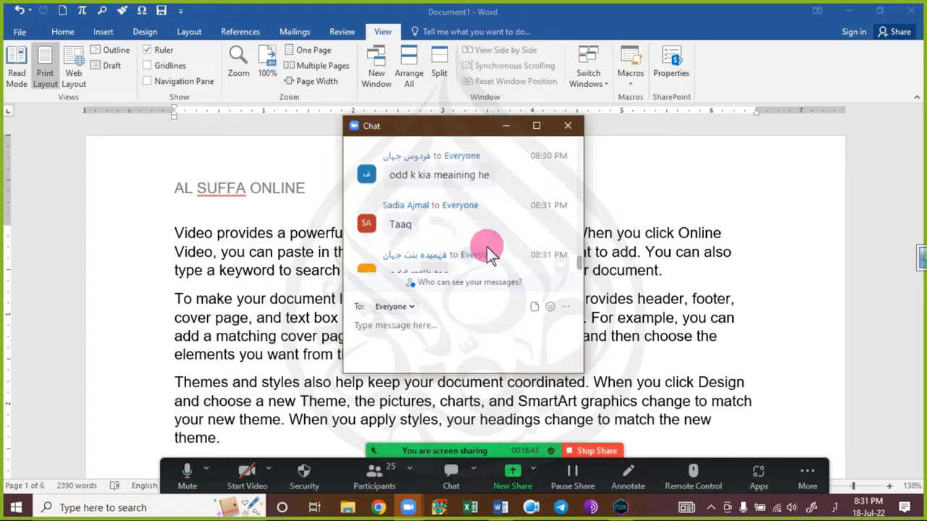
scroll(486, 247, "up", 3)
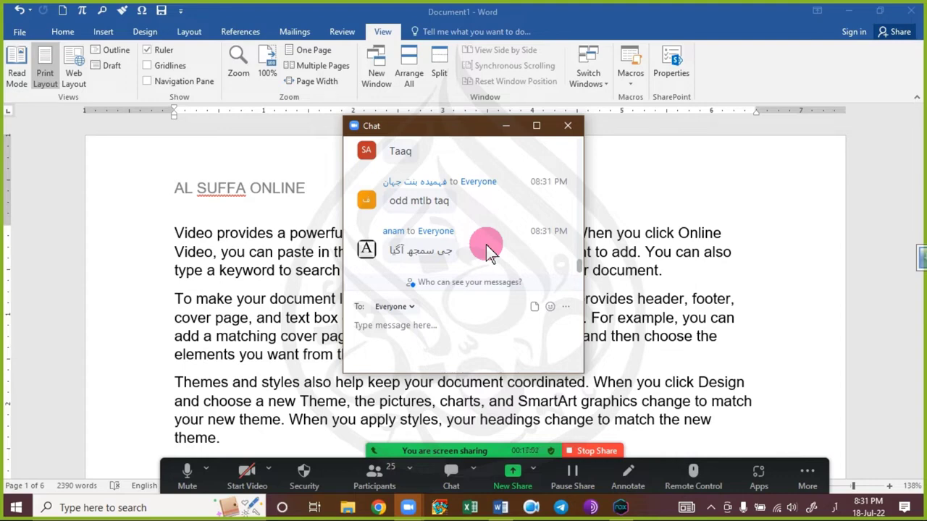
- Hide the Zoom chat and turn off Different Odd & Even Pages in the header
left_click(505, 131)
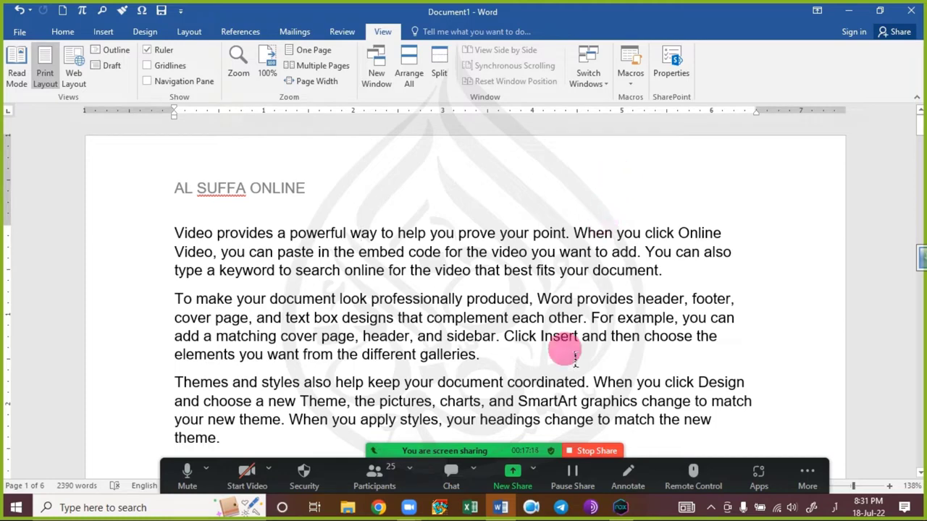
double_click(311, 193)
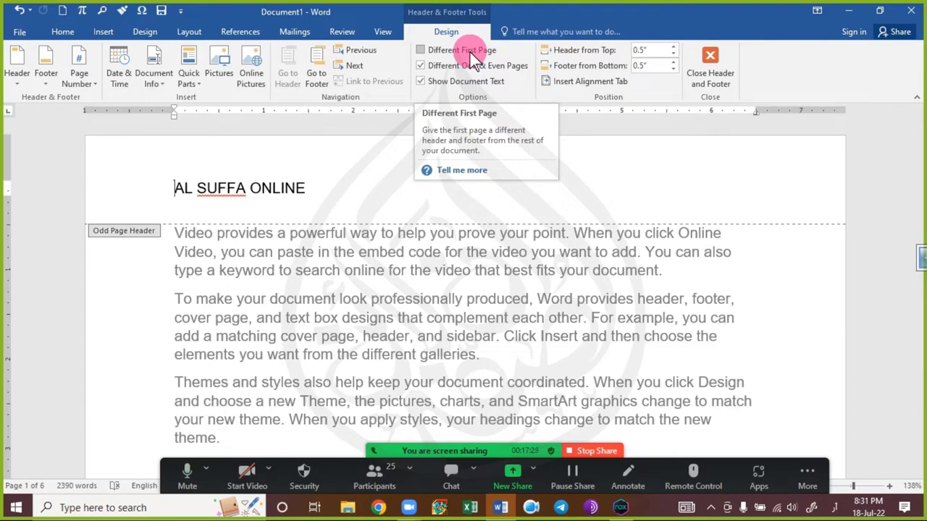
left_click(453, 71)
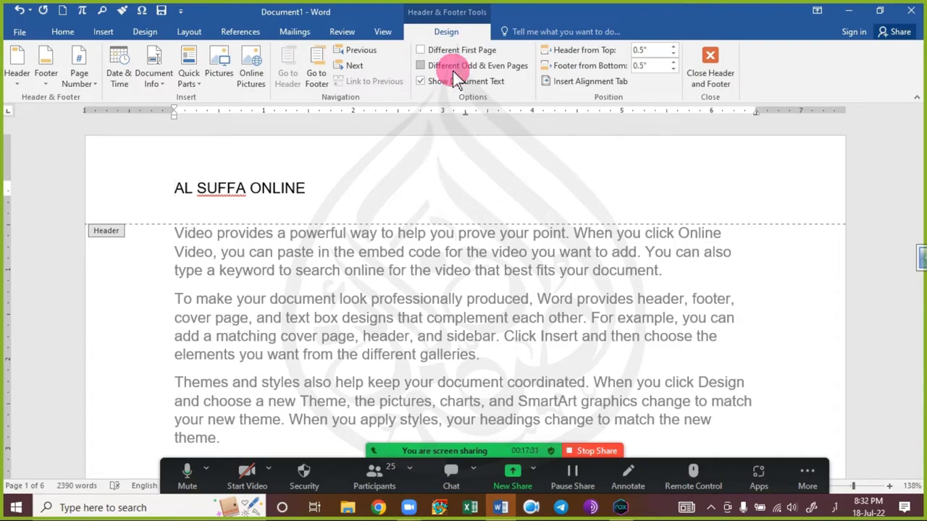
left_click(199, 210)
scroll(203, 217, "down", 5)
scroll(205, 217, "down", 6)
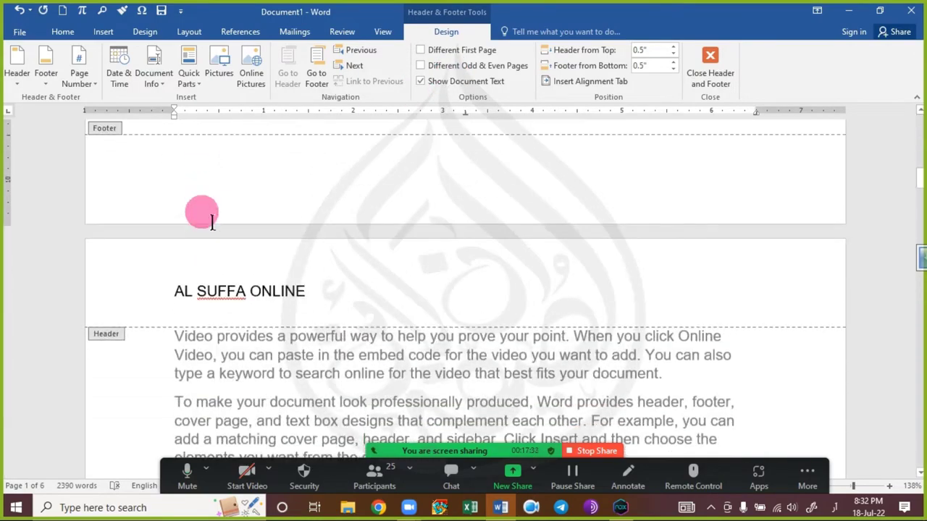
scroll(203, 217, "up", 10)
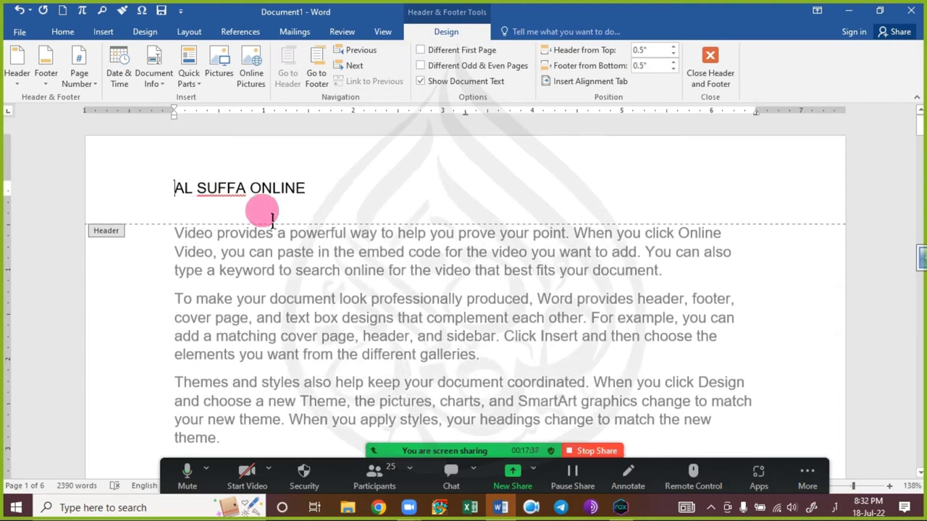
- Turn on Different First Page and return to the body text
left_click(475, 51)
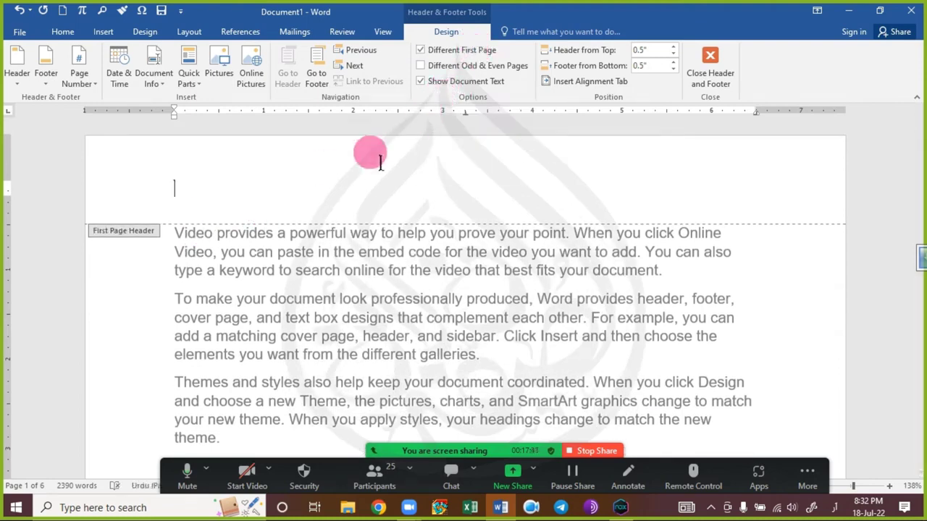
double_click(261, 266)
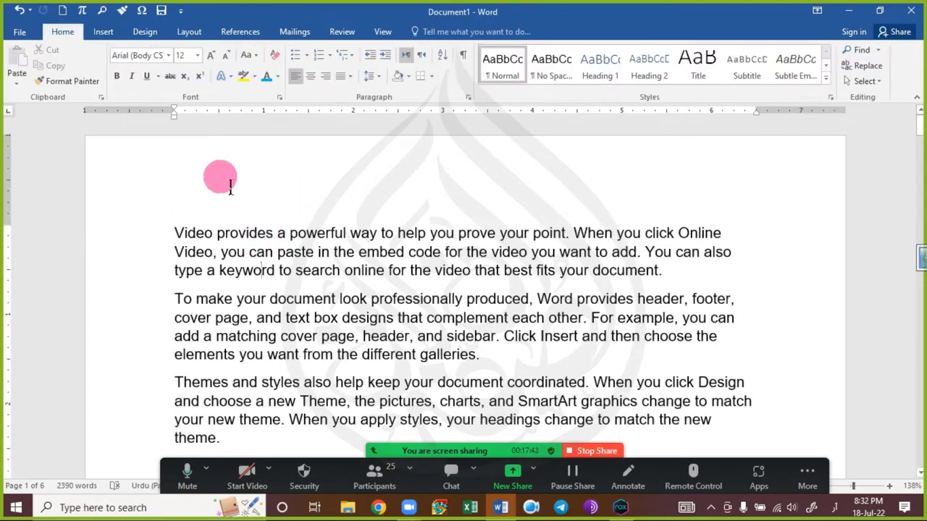
scroll(239, 203, "down", 15)
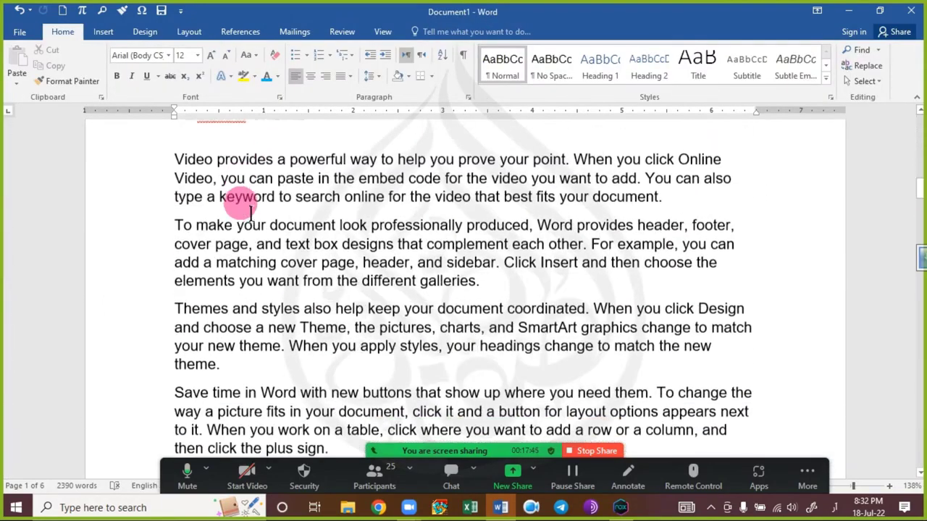
scroll(241, 204, "down", 10)
scroll(241, 204, "up", 20)
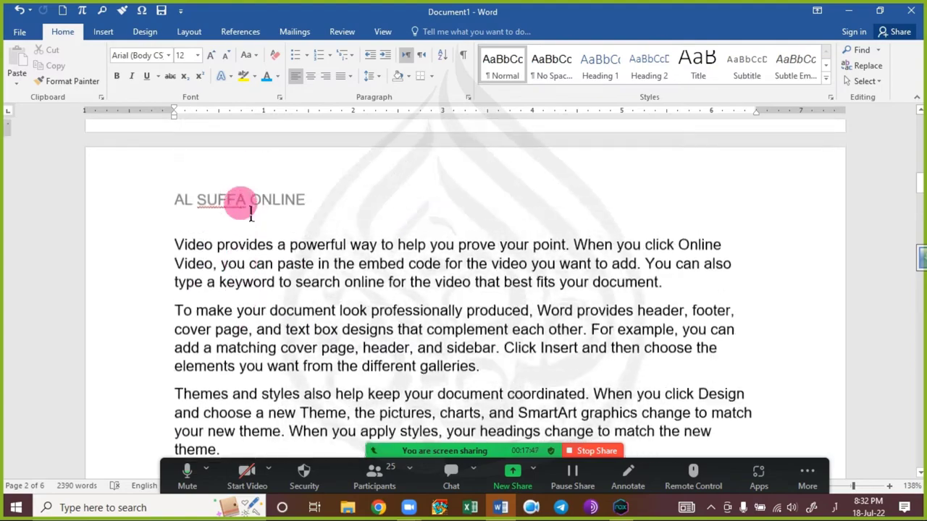
scroll(251, 214, "up", 7)
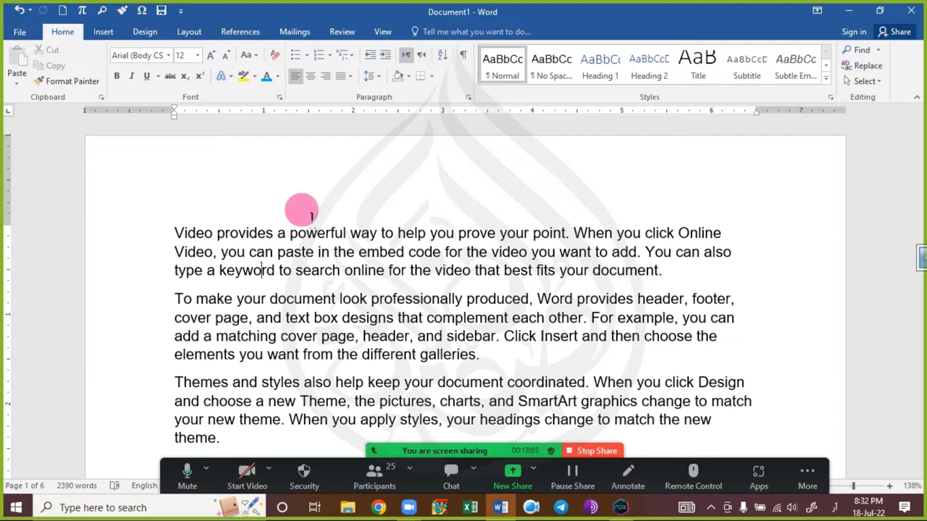
- Turn off Different First Page and delete 'AL SUFFA ONLINE' from the header
double_click(306, 187)
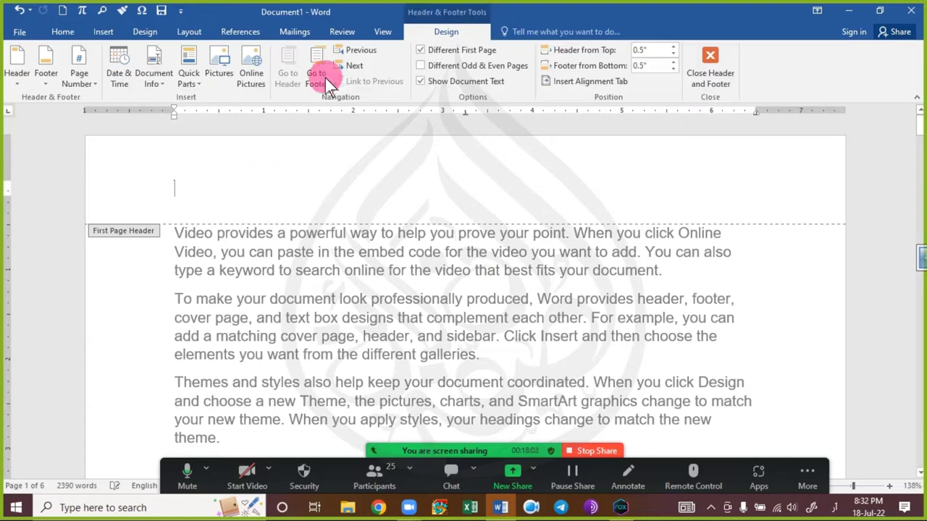
left_click(446, 51)
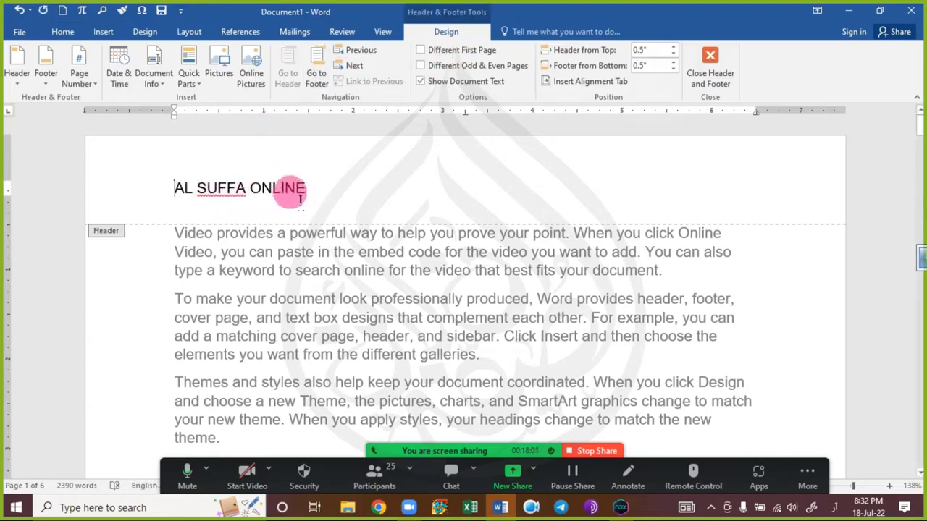
left_click(326, 78)
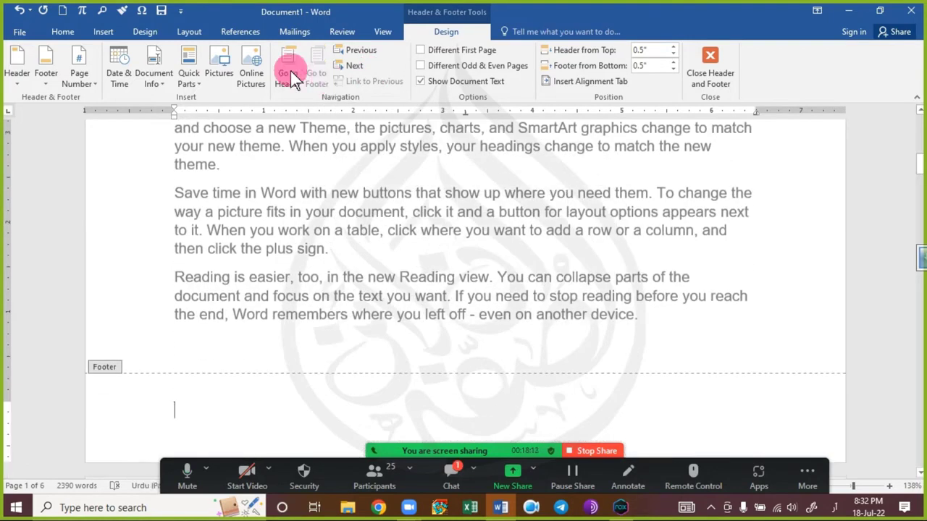
left_click(293, 59)
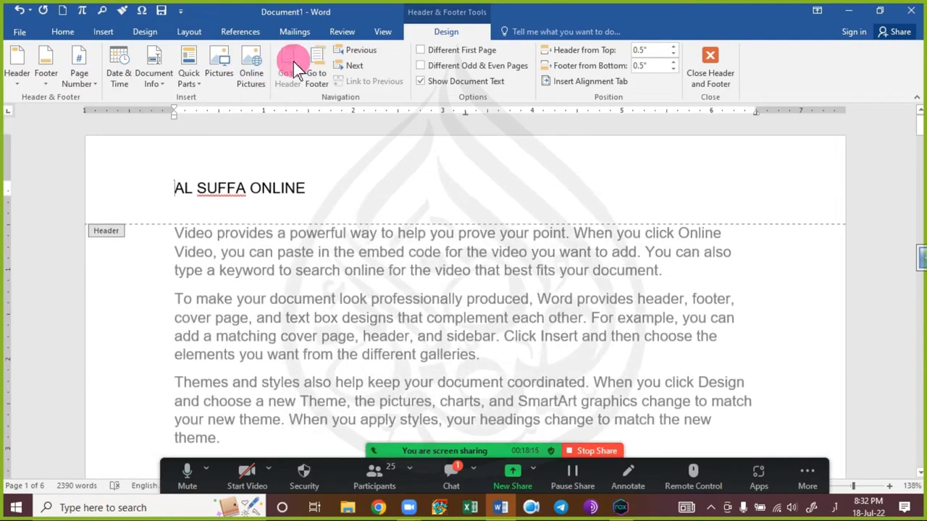
left_click_drag(376, 201, 87, 139)
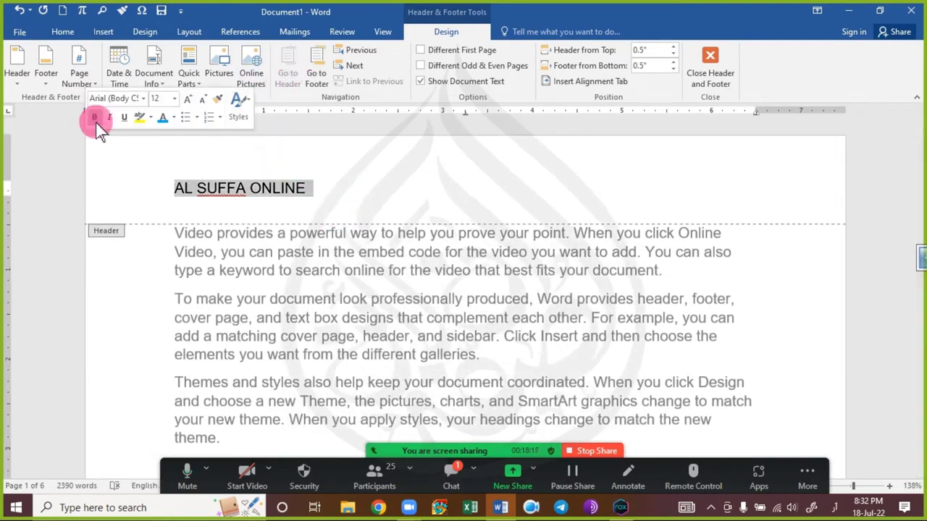
key("Delete")
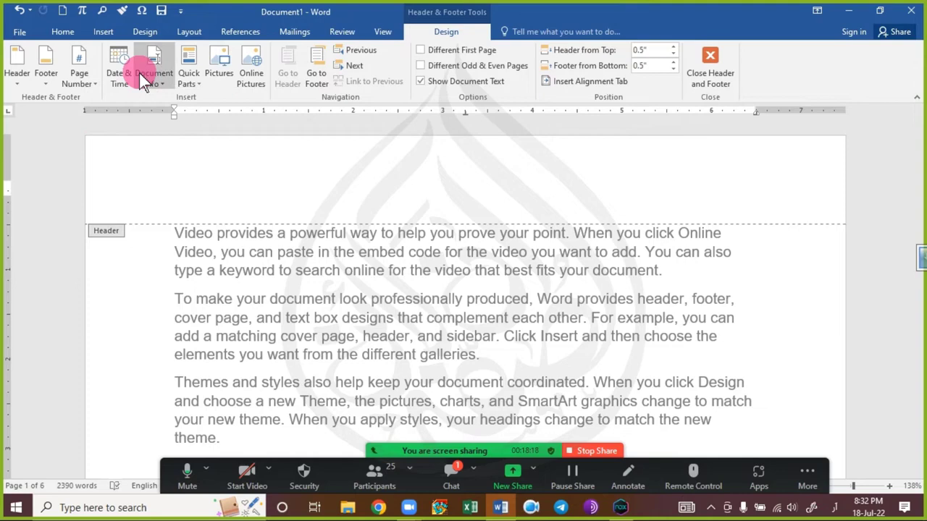
- Insert an Accent Bar 2 page number at the top of the page
left_click(89, 86)
mouse_move(130, 99)
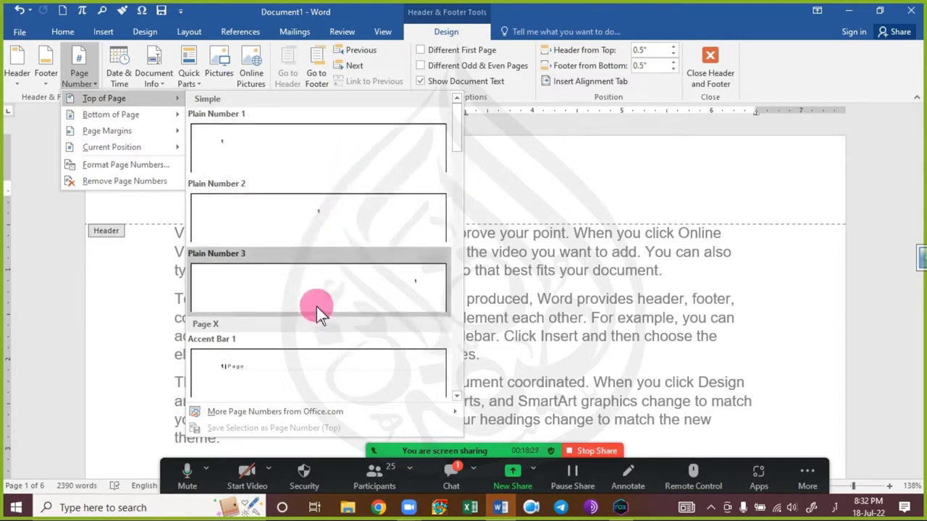
scroll(318, 362, "down", 3)
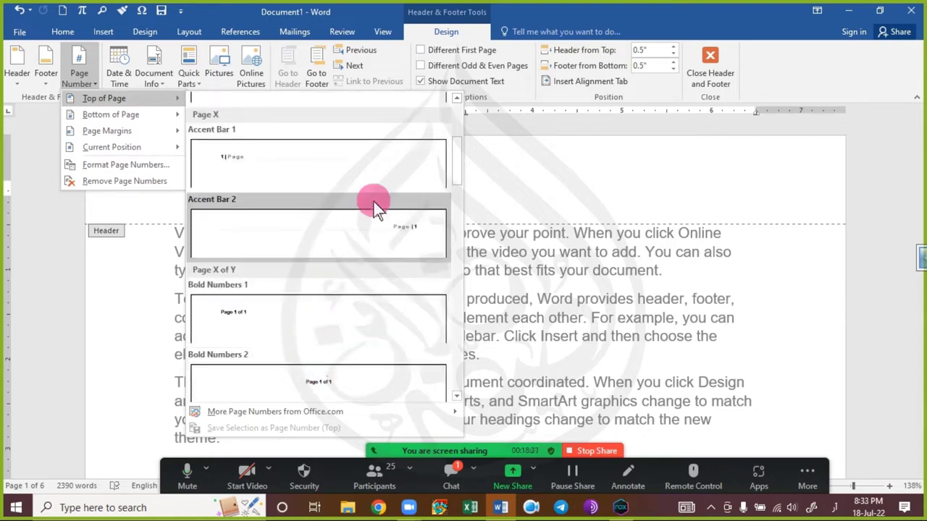
scroll(457, 176, "down", 2)
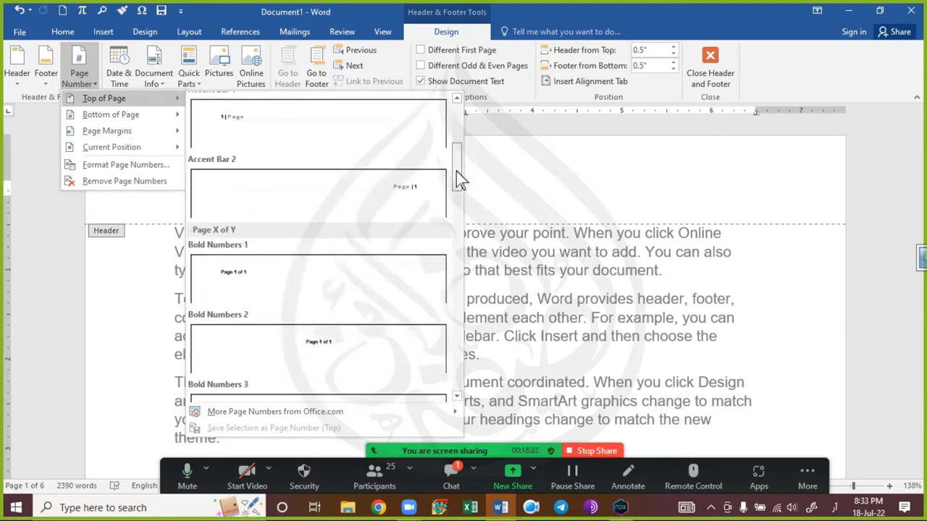
left_click_drag(456, 171, 456, 175)
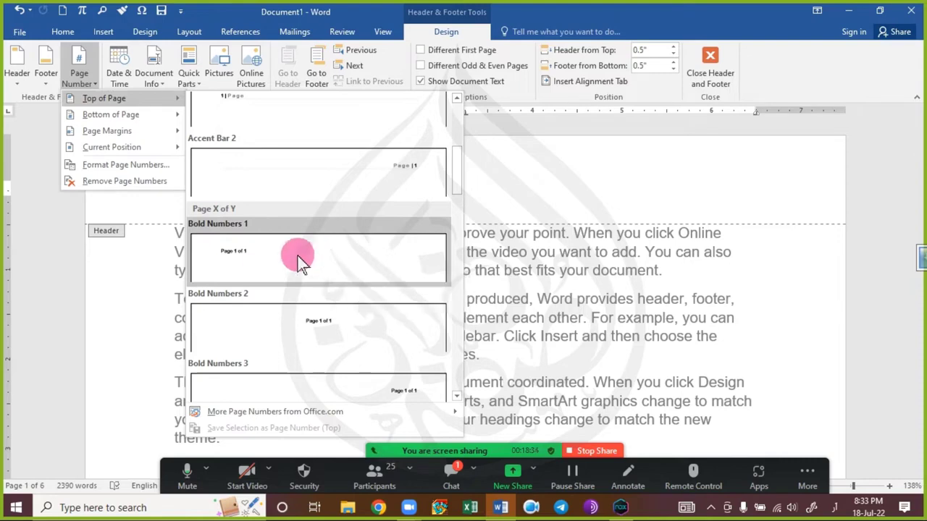
left_click(410, 173)
- Close the header and check the 'Page | n' numbers across the pages
double_click(467, 274)
left_click(478, 298)
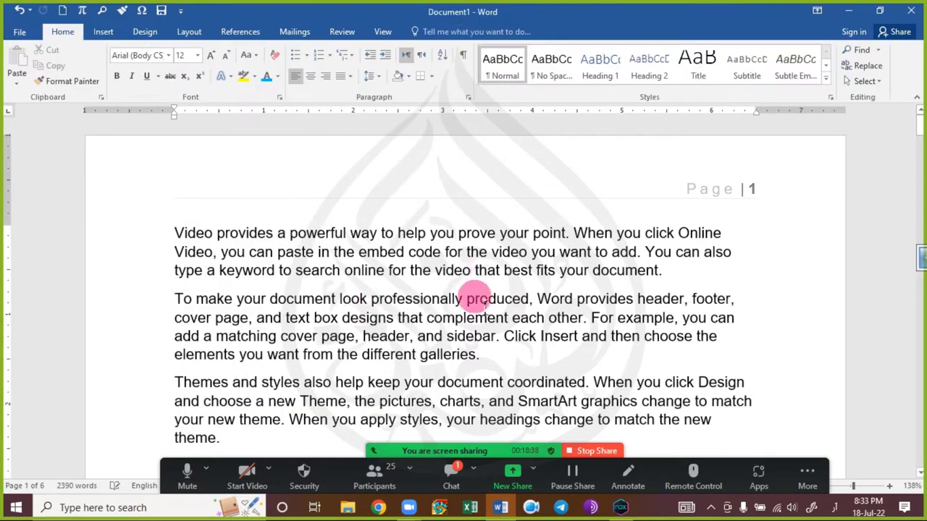
scroll(558, 250, "down", 5)
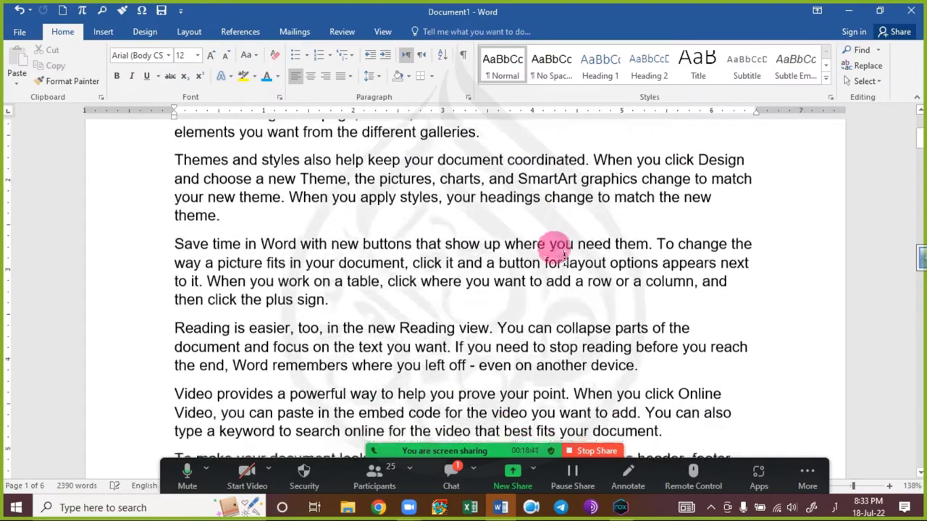
scroll(565, 263, "down", 7)
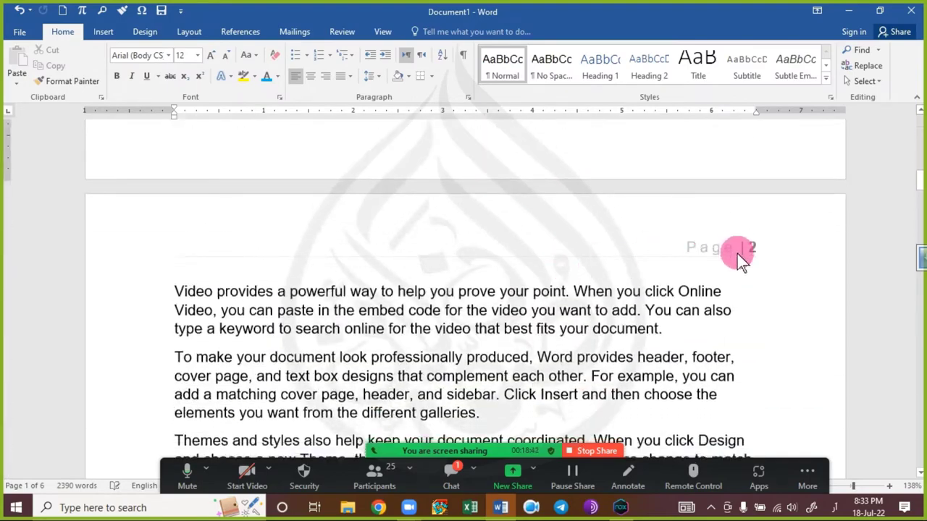
scroll(737, 253, "down", 20)
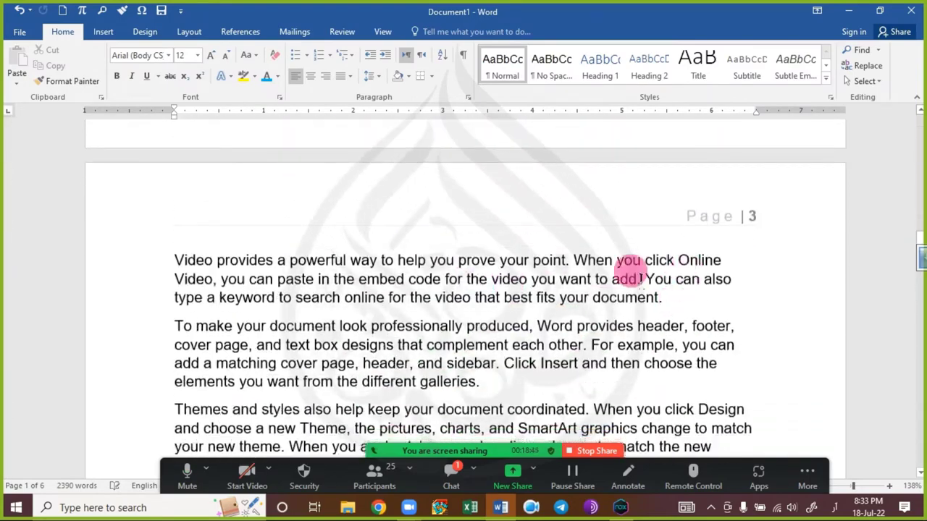
scroll(641, 281, "up", 10)
left_click_drag(921, 207, 923, 109)
double_click(540, 170)
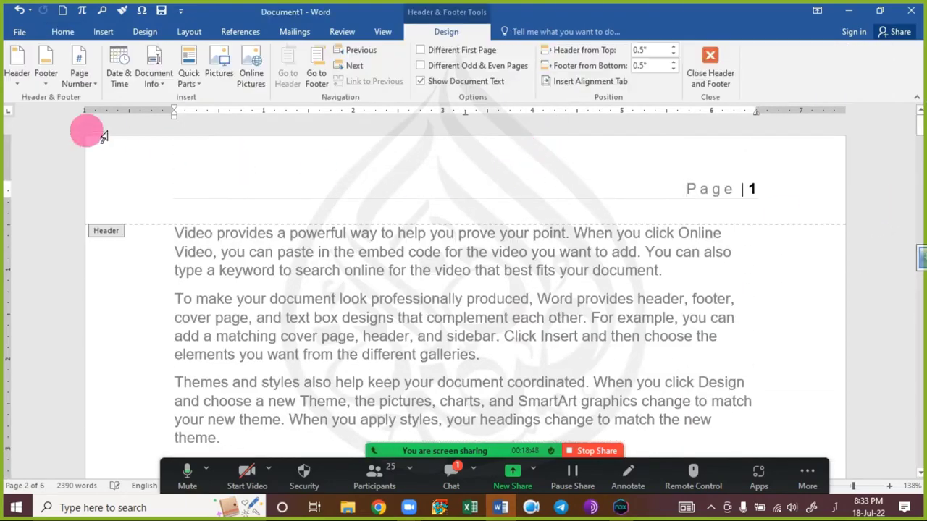
left_click(72, 83)
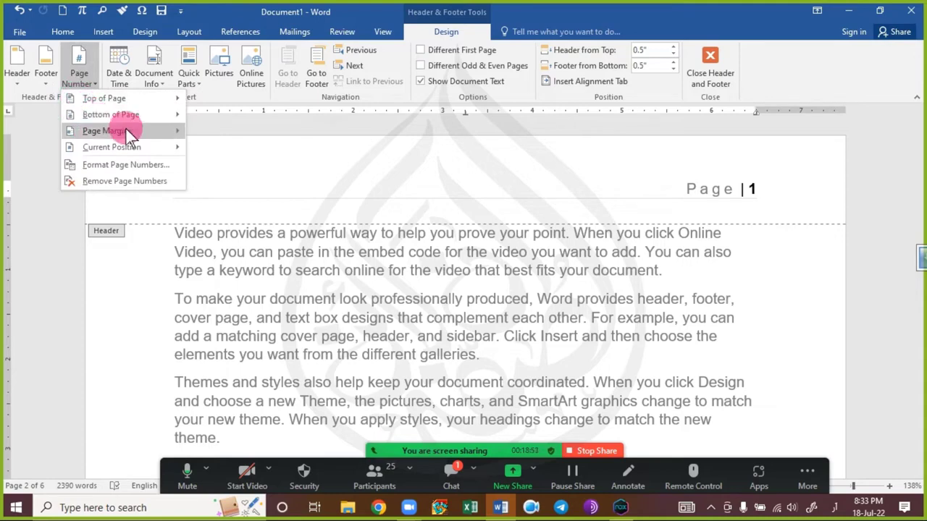
mouse_move(165, 97)
scroll(283, 320, "down", 10)
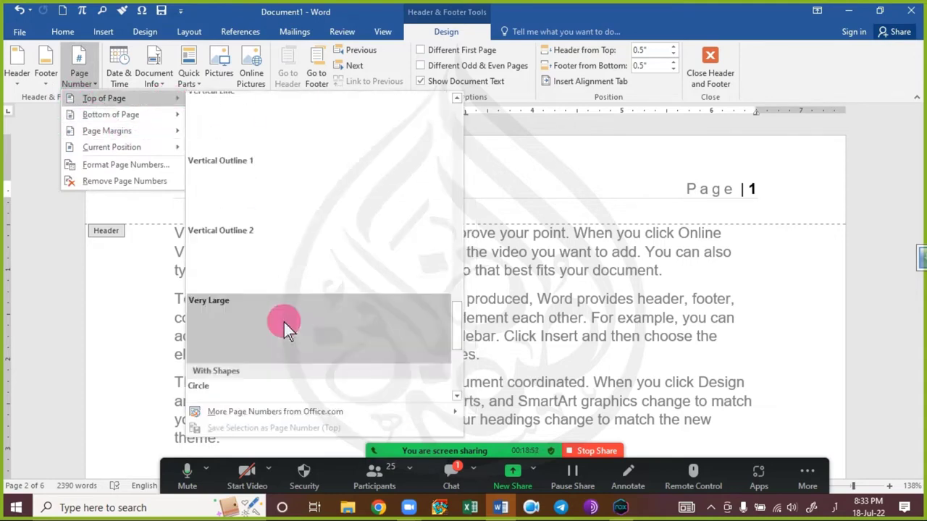
scroll(284, 323, "down", 3)
scroll(284, 323, "up", 4)
scroll(284, 322, "down", 4)
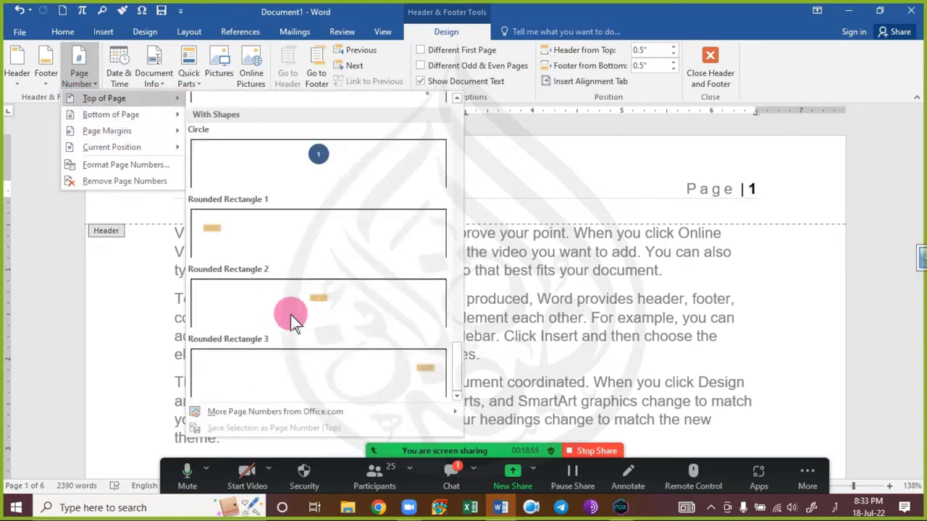
left_click(314, 154)
double_click(466, 304)
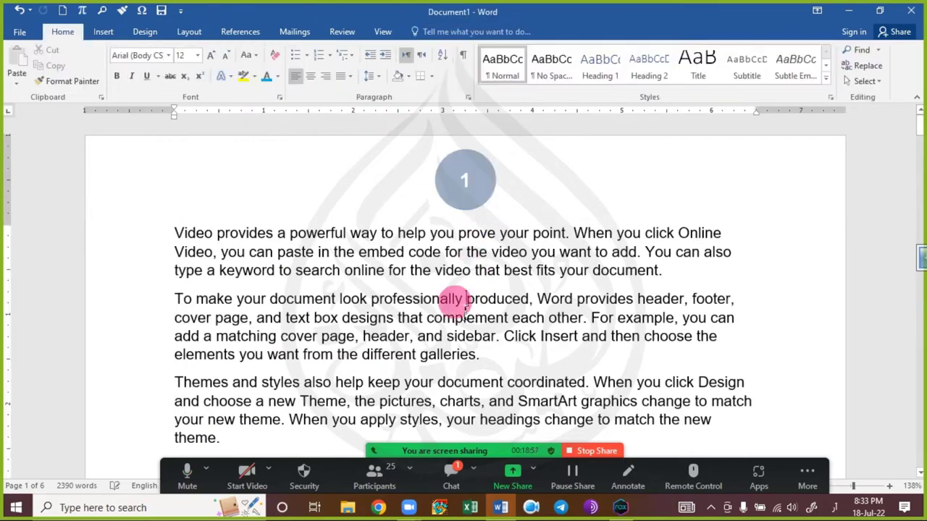
scroll(435, 308, "down", 20)
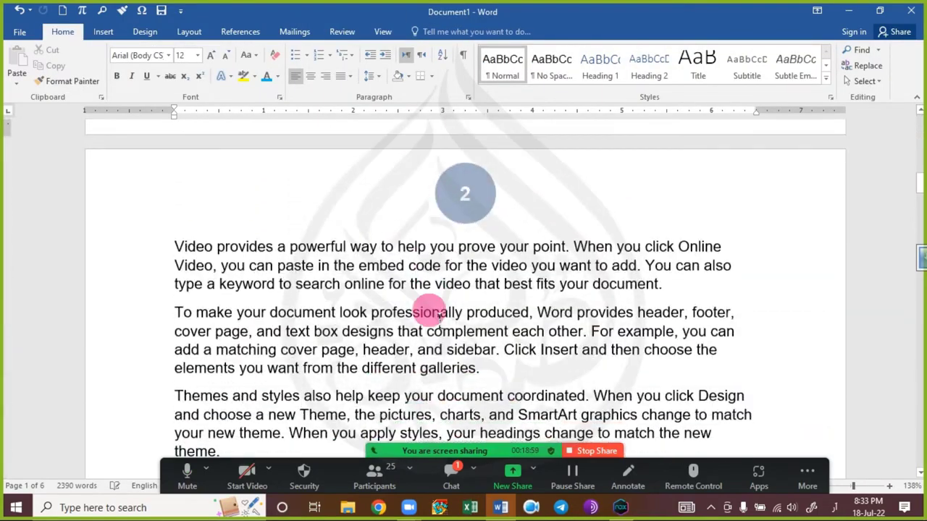
scroll(152, 223, "up", 20)
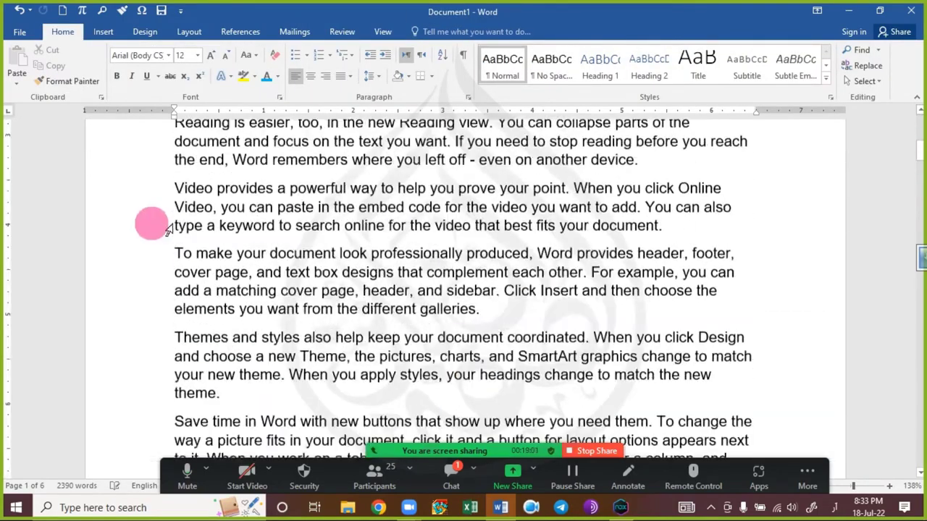
- Insert a Rounded Rectangle 2 page number at the top of the page
double_click(336, 181)
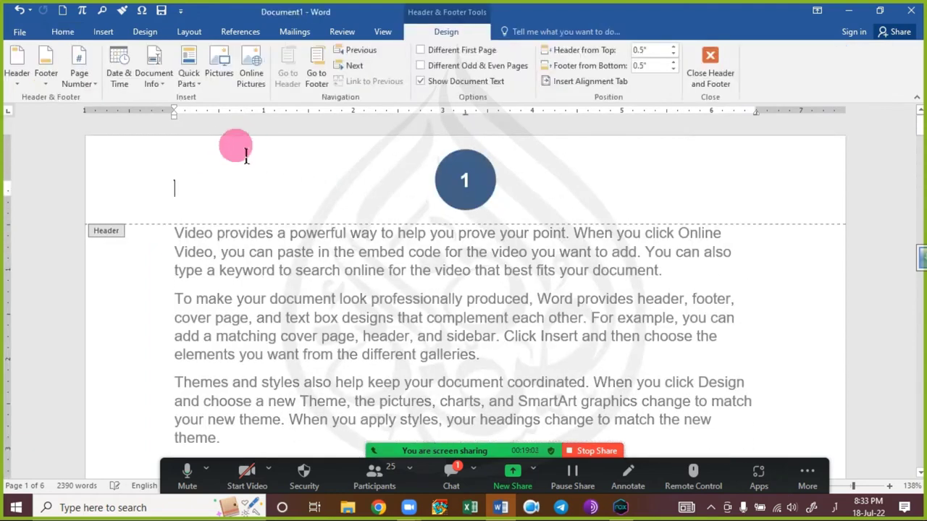
left_click(78, 84)
left_click(127, 115)
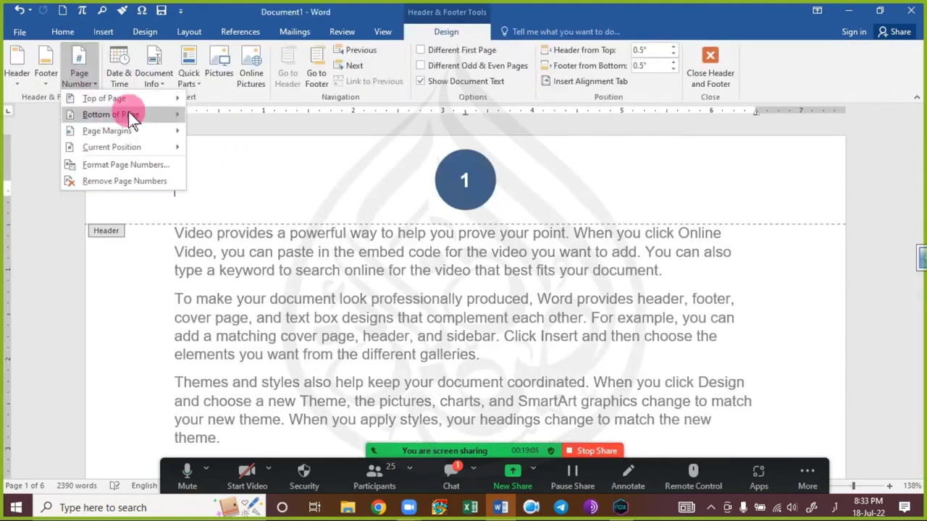
left_click(148, 103)
scroll(352, 296, "down", 10)
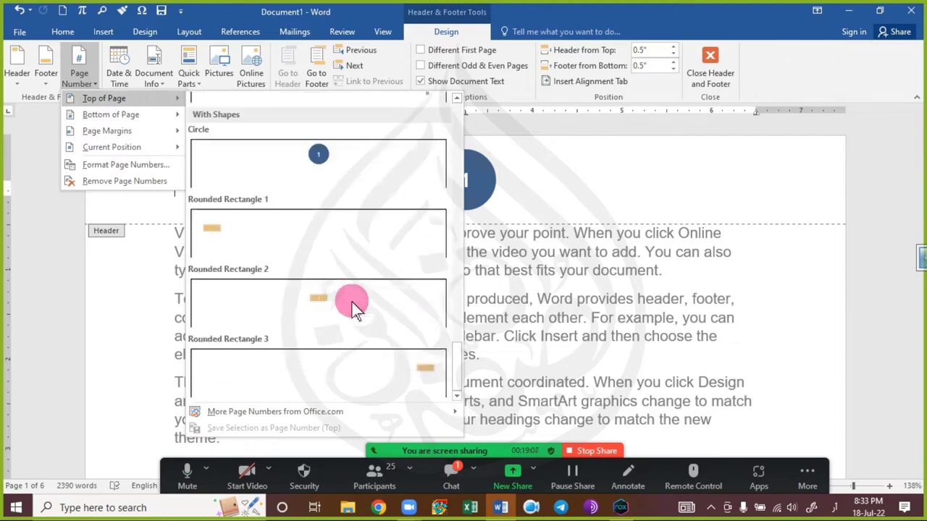
left_click(330, 310)
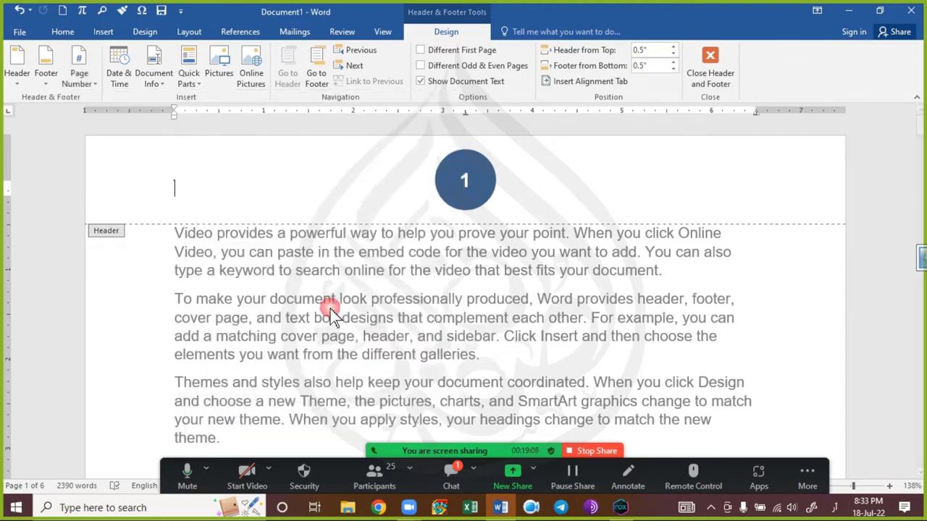
- Replace it with the Brackets 2 page number and return to the body text
left_click(79, 80)
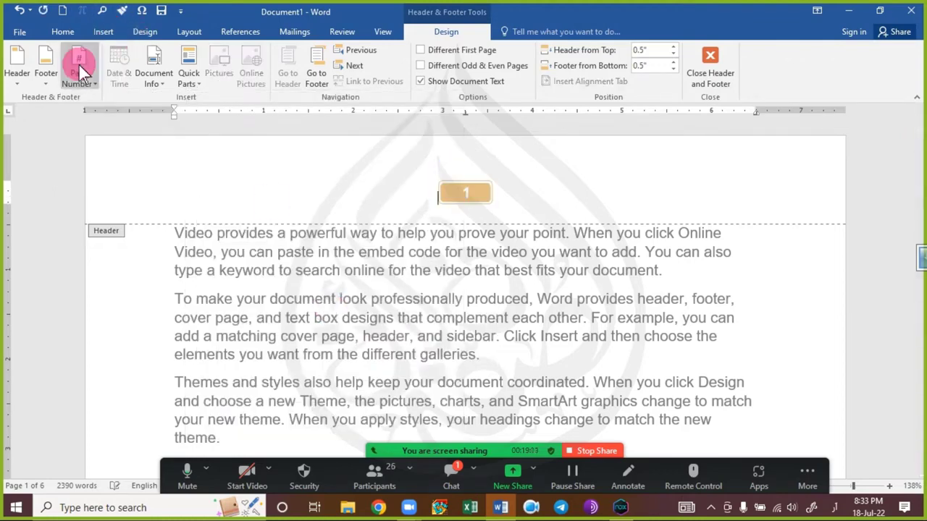
mouse_move(159, 98)
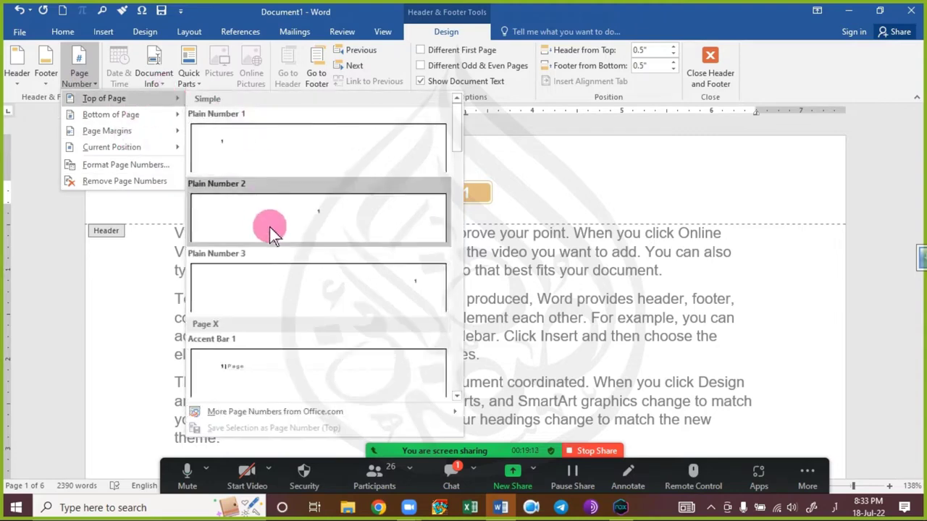
scroll(368, 286, "down", 10)
scroll(368, 284, "down", 10)
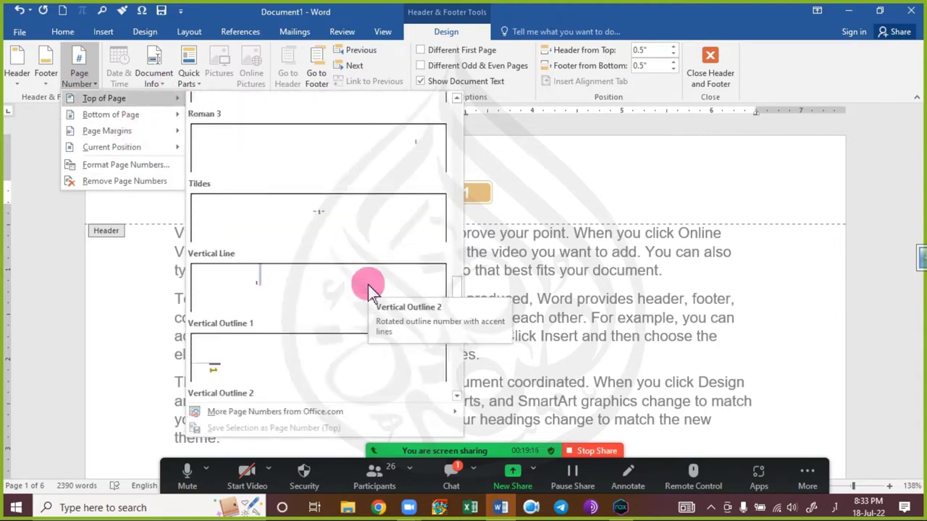
scroll(368, 284, "up", 8)
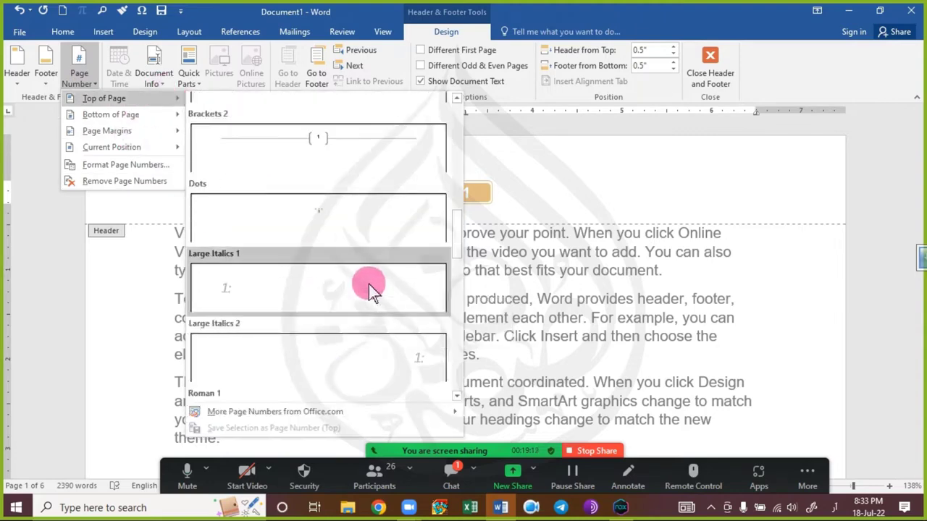
left_click(324, 356)
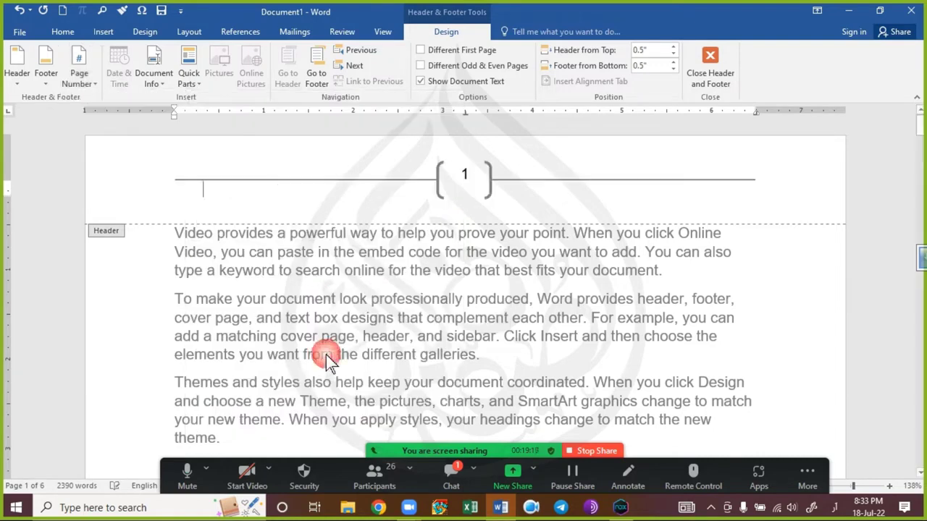
double_click(349, 330)
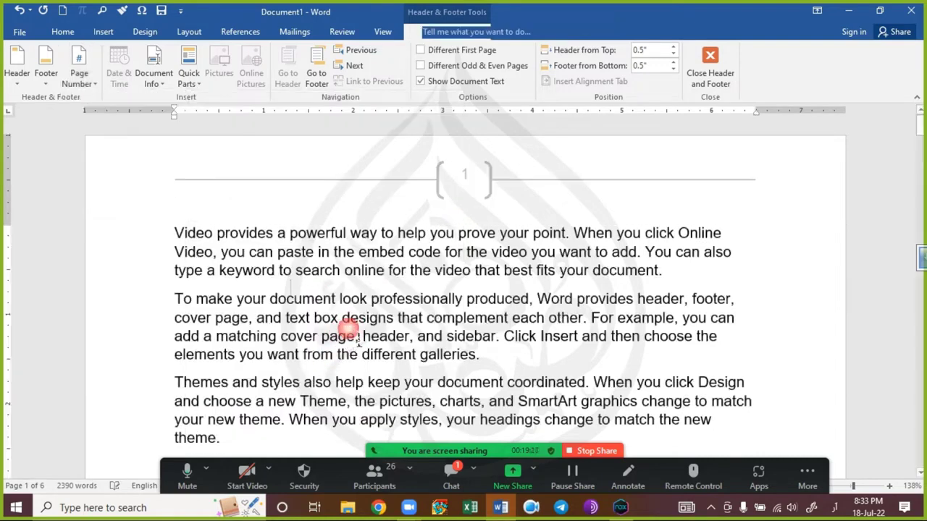
- Swap the header number for the Bold Numbers 2 'Page 1 of 6' design, then exit the header
double_click(276, 167)
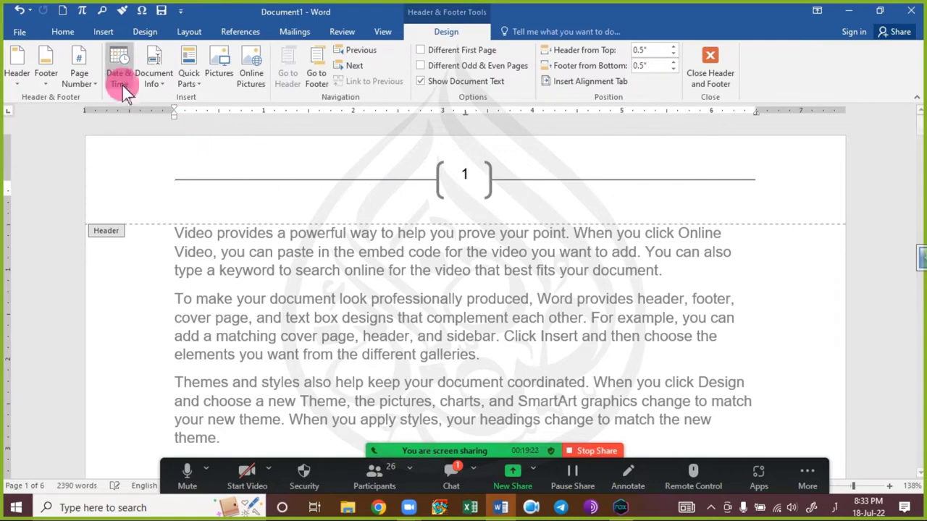
left_click(84, 73)
mouse_move(109, 98)
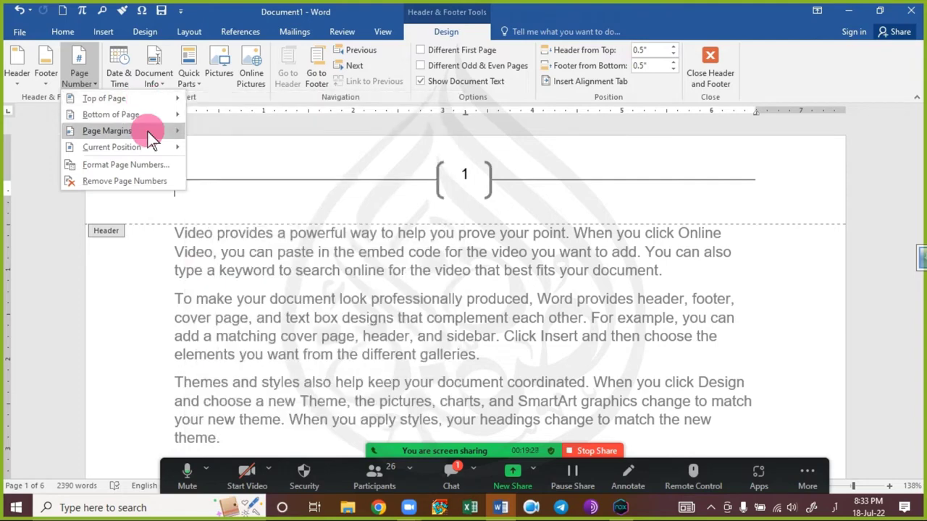
mouse_move(160, 142)
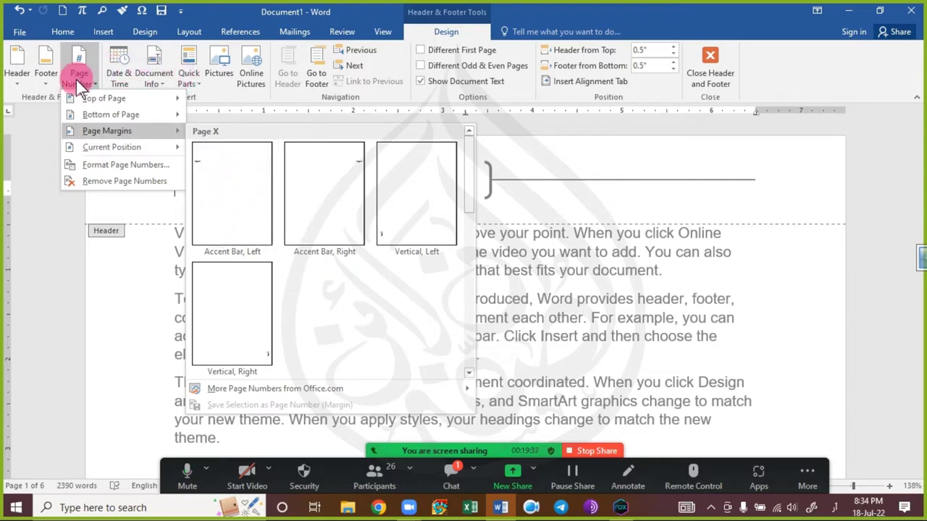
scroll(287, 264, "down", 10)
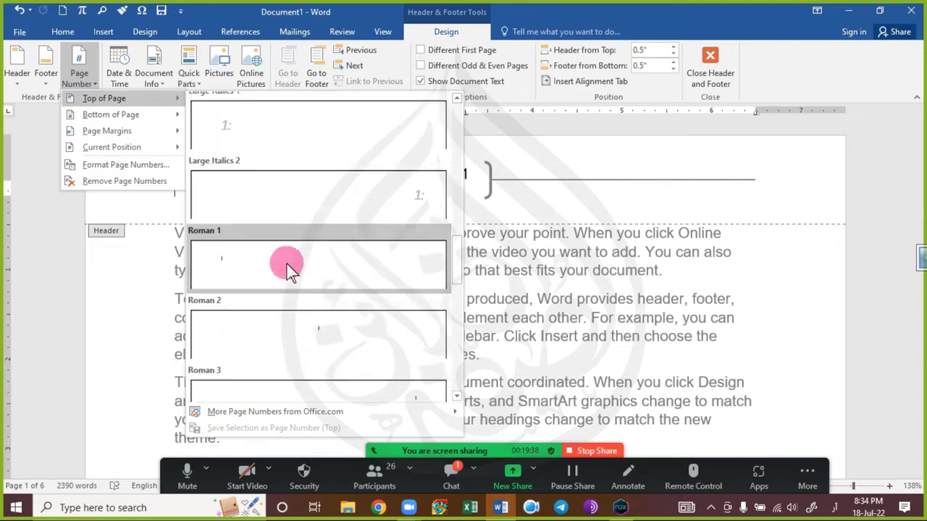
scroll(333, 274, "down", 3)
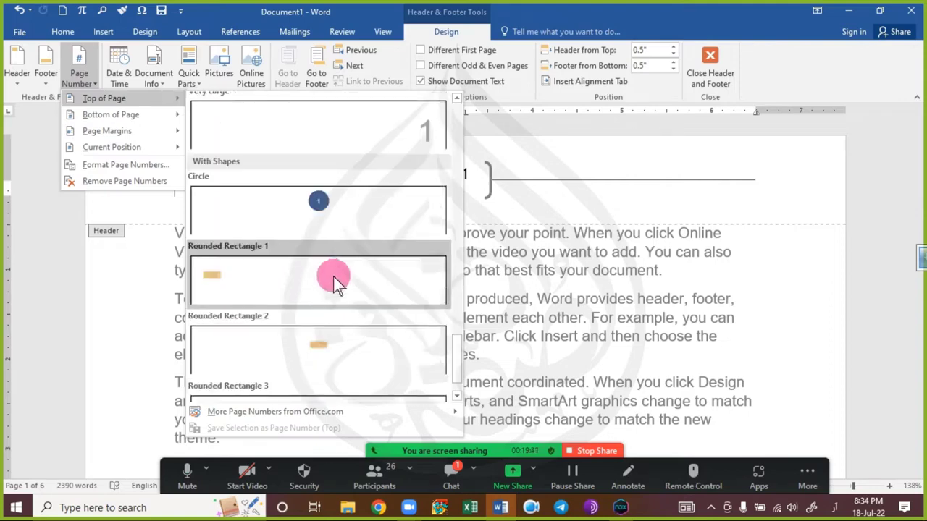
scroll(333, 276, "up", 6)
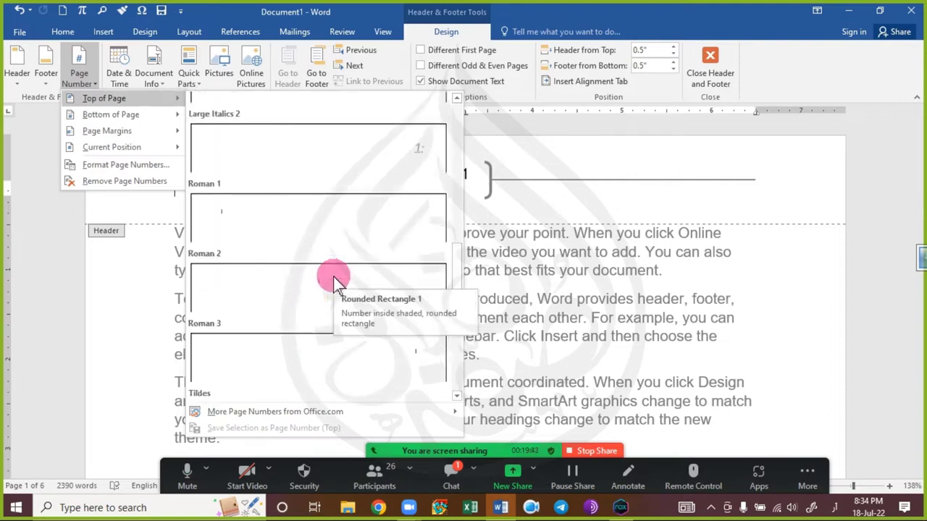
scroll(333, 279, "up", 6)
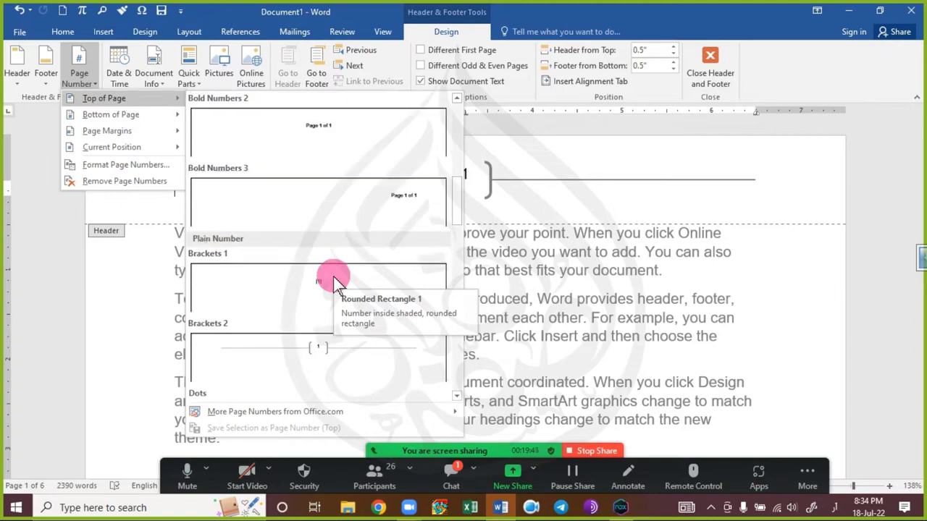
left_click(338, 148)
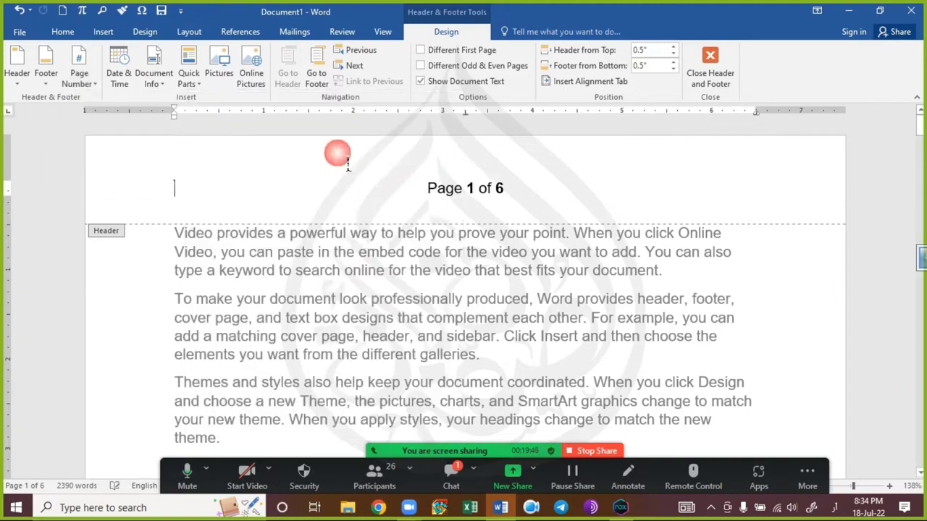
double_click(403, 287)
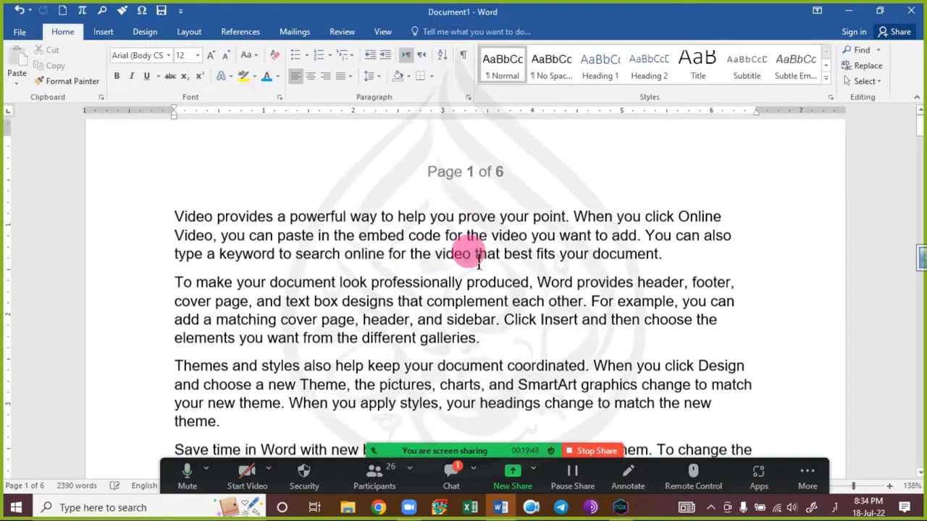
- Add a page break at the end of the document, making it 7 pages
scroll(478, 260, "down", 15)
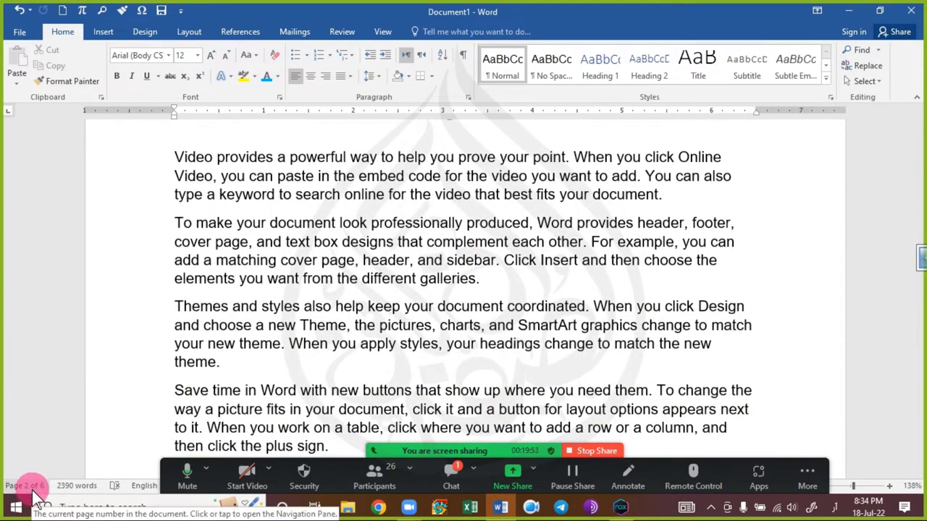
scroll(429, 204, "down", 1)
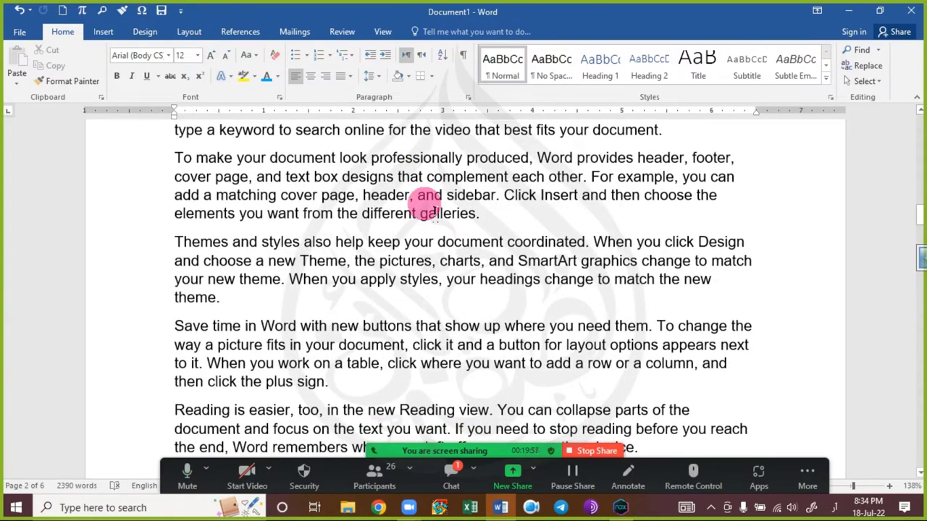
key("ctrl+End")
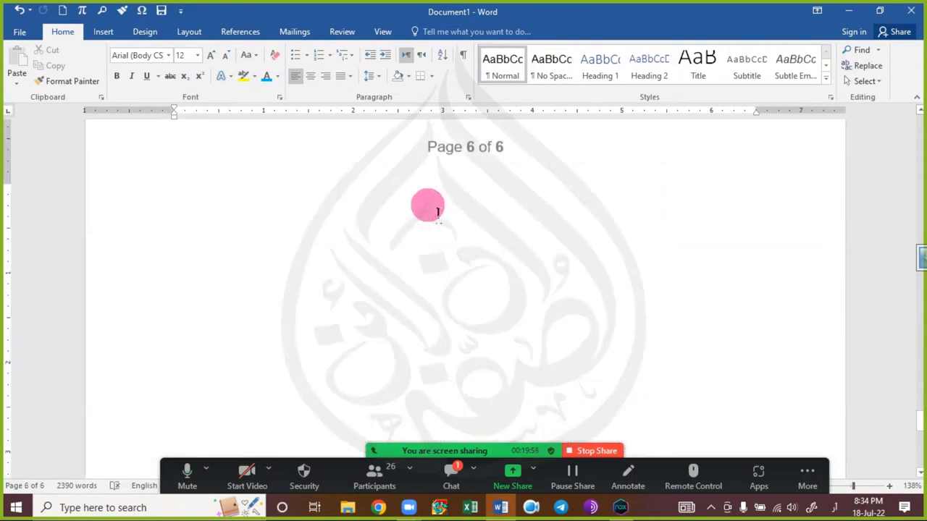
scroll(449, 216, "up", 2)
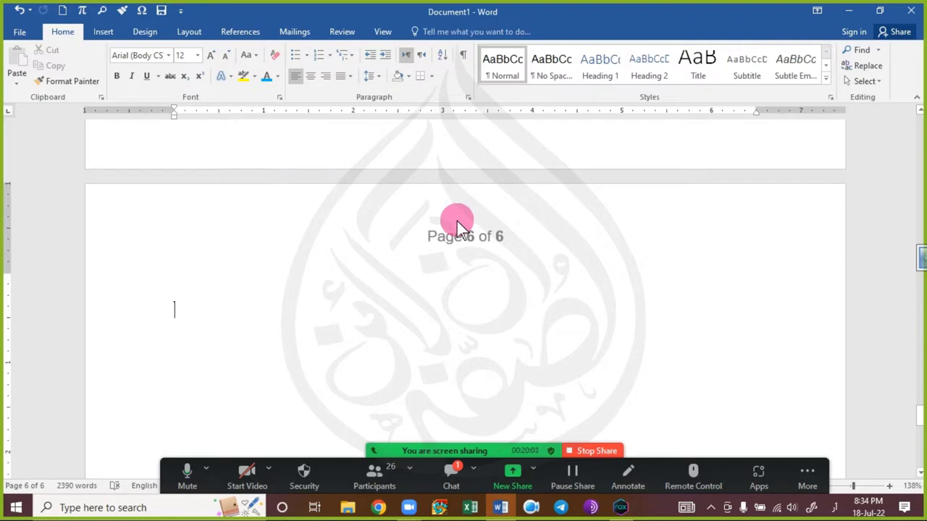
key("ctrl+Return")
- Check the Zoom meeting chat and close it again
scroll(493, 270, "down", 3)
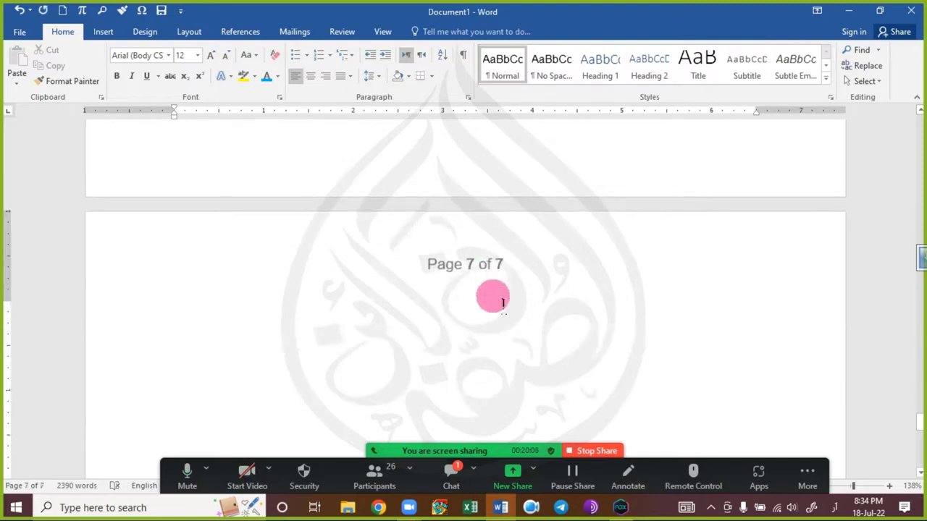
scroll(502, 302, "up", 1)
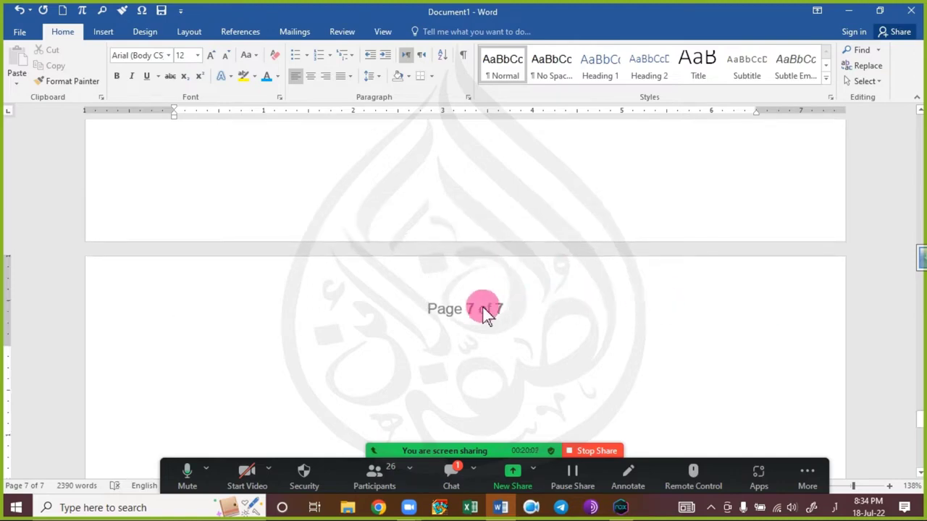
scroll(689, 313, "up", 20)
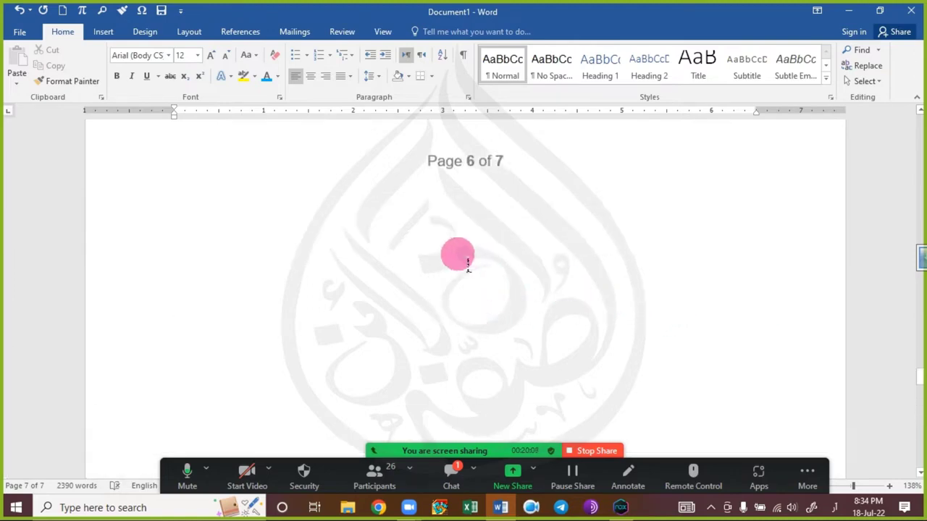
scroll(447, 312, "down", 2)
scroll(488, 327, "up", 15)
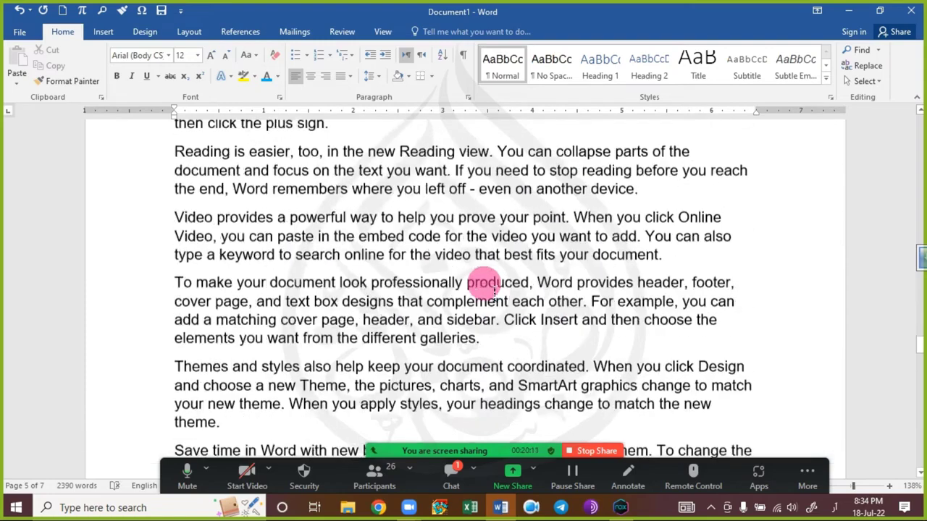
scroll(492, 293, "up", 3)
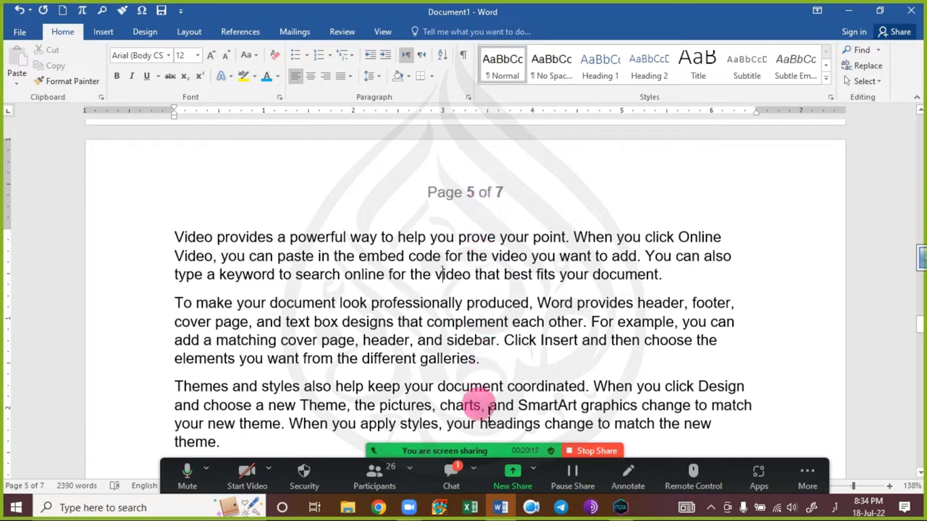
left_click(462, 485)
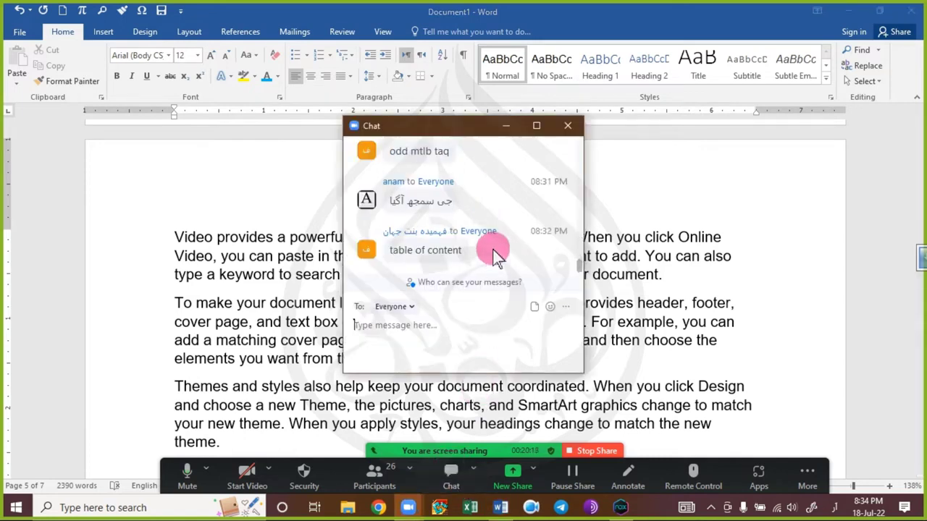
left_click(568, 129)
- Scroll to the top of page 4 showing its 'Page 4 of 7' header
scroll(399, 213, "up", 2)
scroll(454, 257, "down", 4)
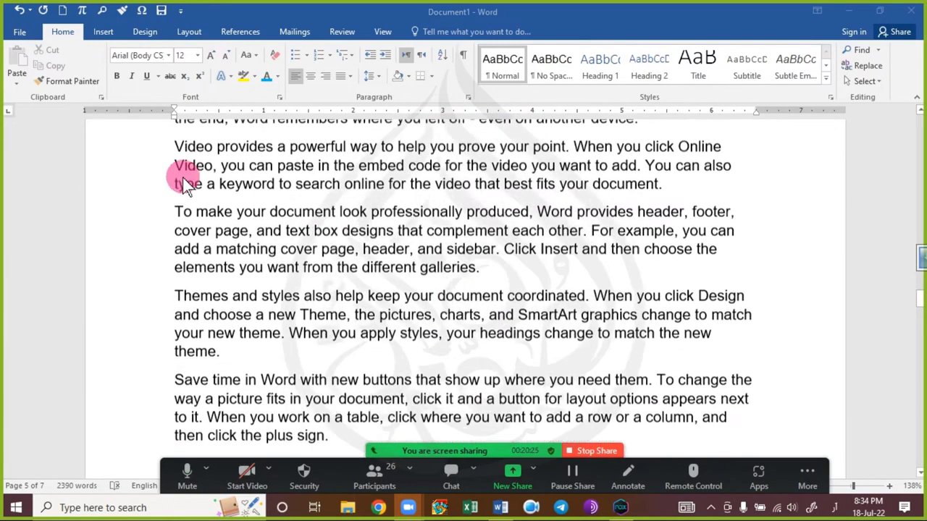
scroll(251, 222, "up", 3)
scroll(252, 223, "down", 3)
scroll(364, 220, "up", 2)
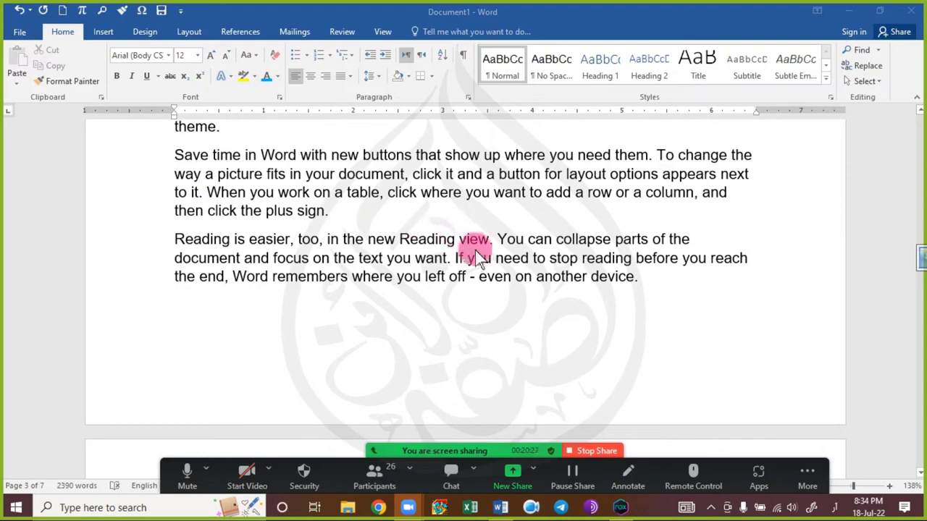
scroll(475, 259, "down", 6)
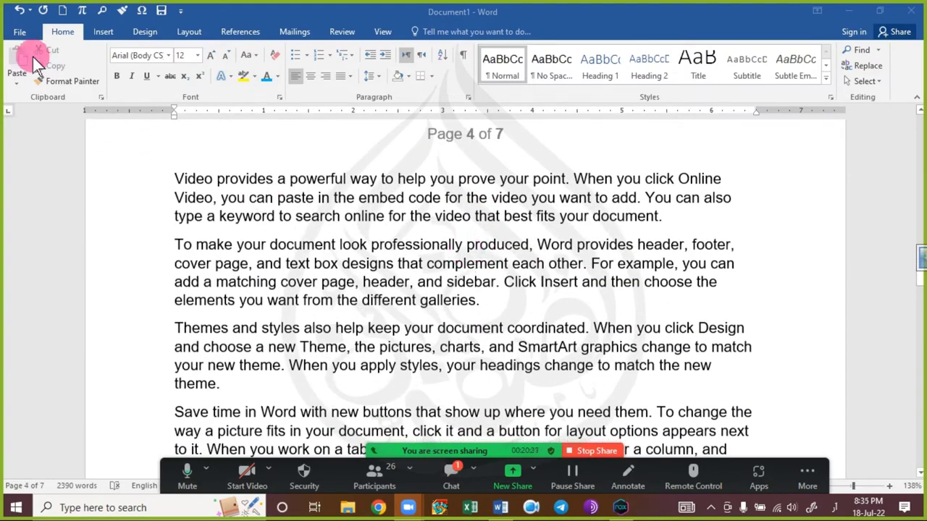
- Open the page header for editing, dismissing the Page Number menu unused
double_click(504, 136)
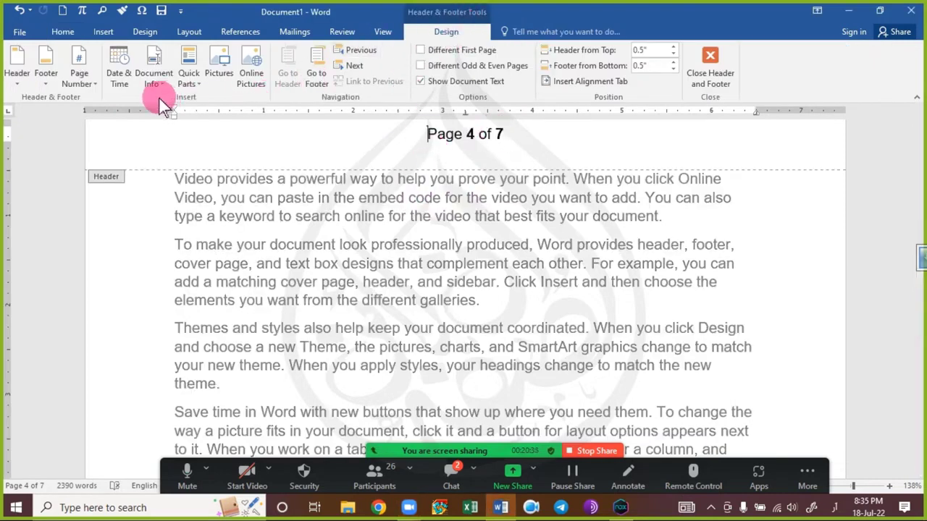
left_click(85, 81)
left_click(87, 86)
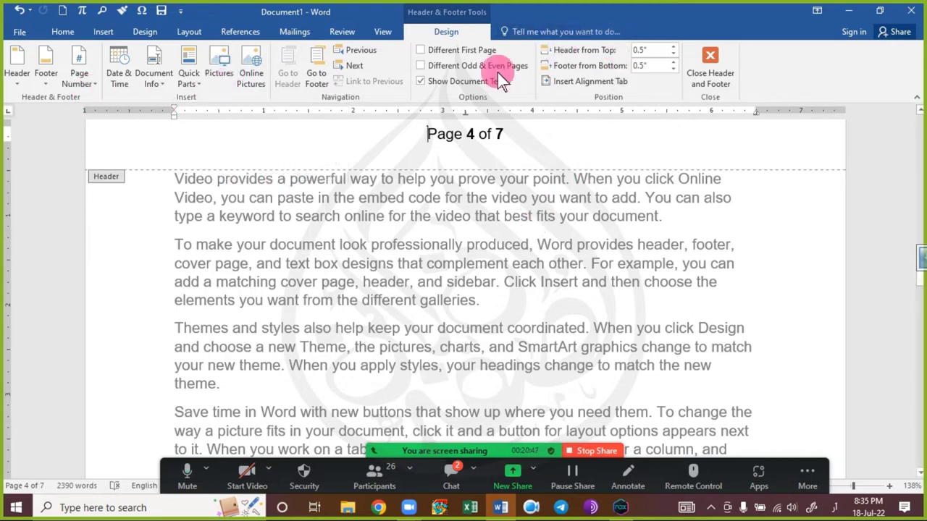
scroll(610, 159, "up", 2)
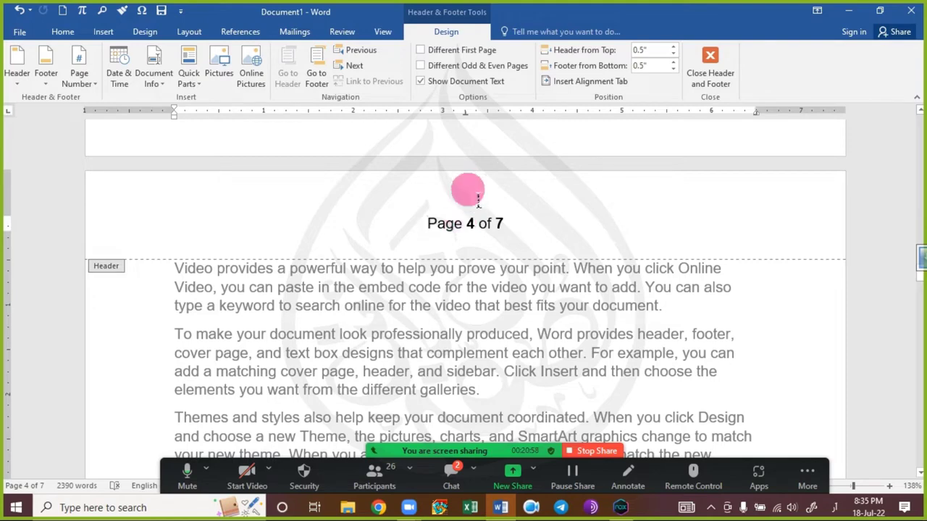
- Try various Header from Top distances with the spinner, starting from 0.1"
left_click(670, 55)
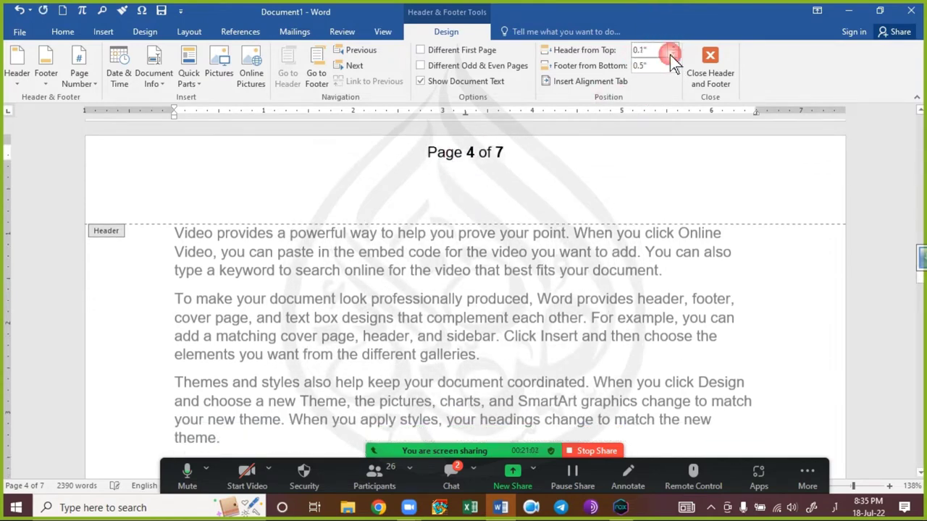
left_click(672, 46)
left_click(672, 47)
left_click(672, 46)
left_click(672, 46)
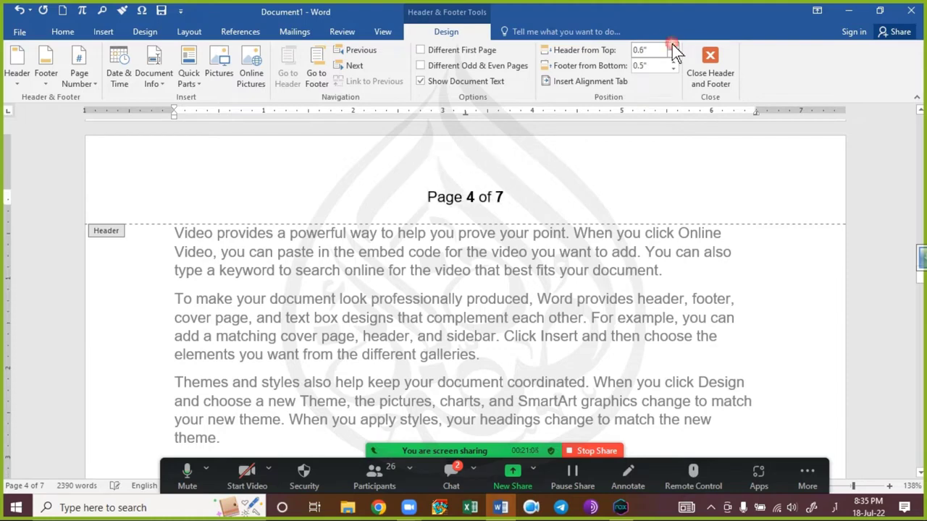
left_click(672, 46)
left_click(672, 46)
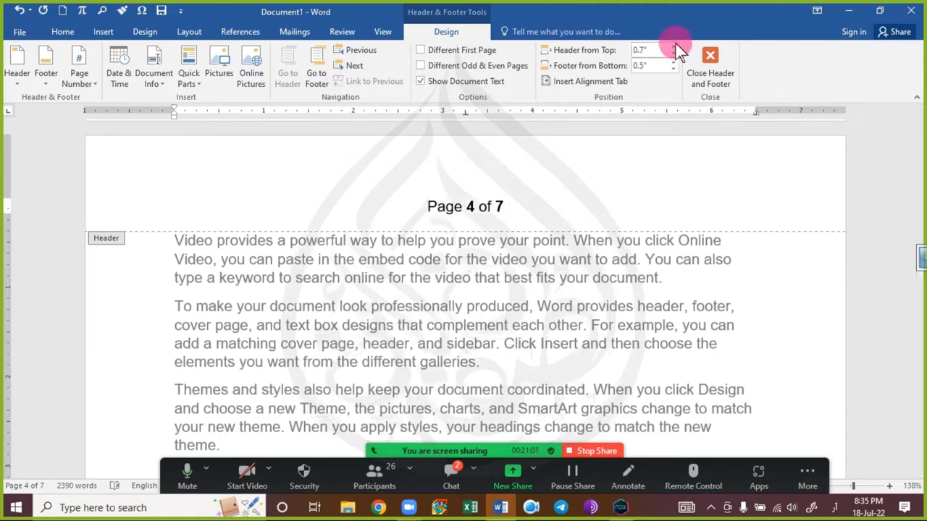
left_click(673, 47)
left_click(673, 47)
left_click(672, 48)
left_click(673, 47)
left_click(672, 48)
left_click(674, 54)
left_click(673, 54)
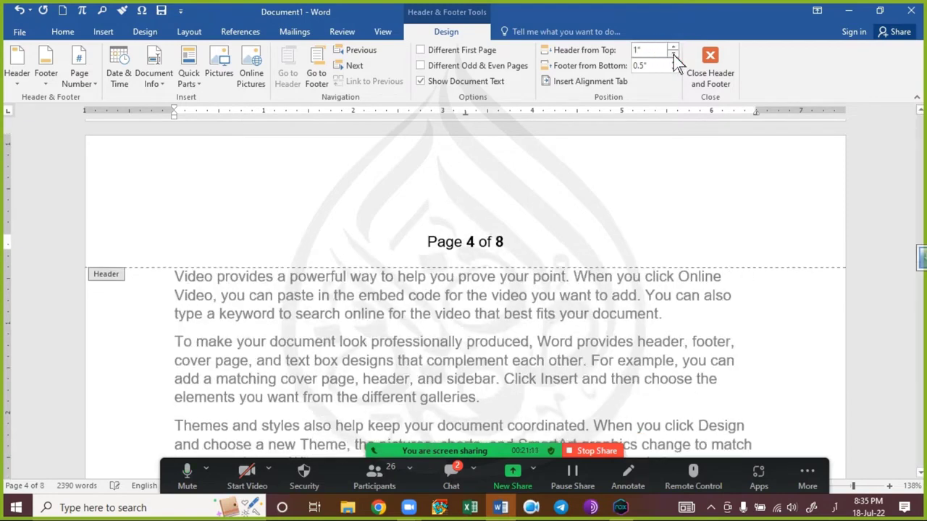
left_click(673, 53)
left_click(673, 54)
left_click(673, 54)
left_click(673, 53)
left_click(674, 54)
left_click(674, 54)
left_click(674, 54)
left_click(674, 54)
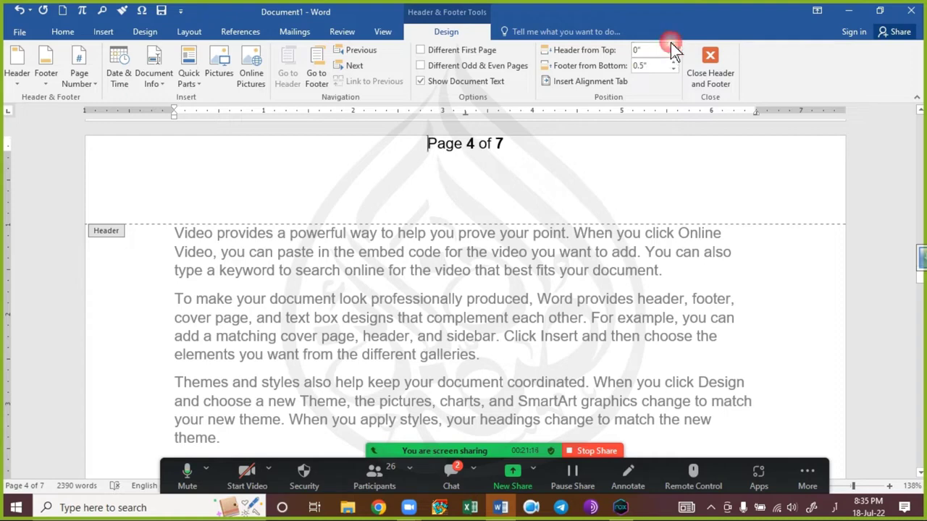
- Settle the Header from Top distance at 0.4" and close header editing
left_click(671, 47)
left_click(672, 48)
left_click(671, 48)
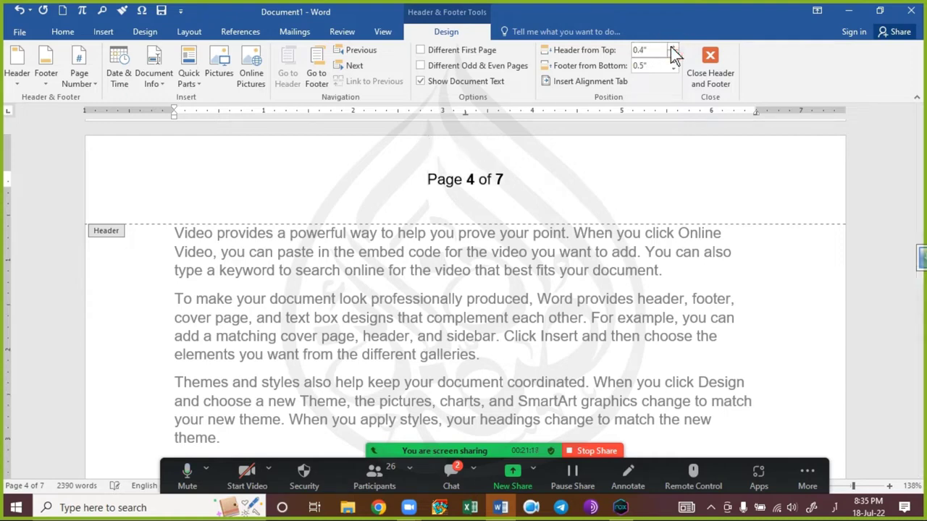
left_click(435, 220)
left_click(484, 186)
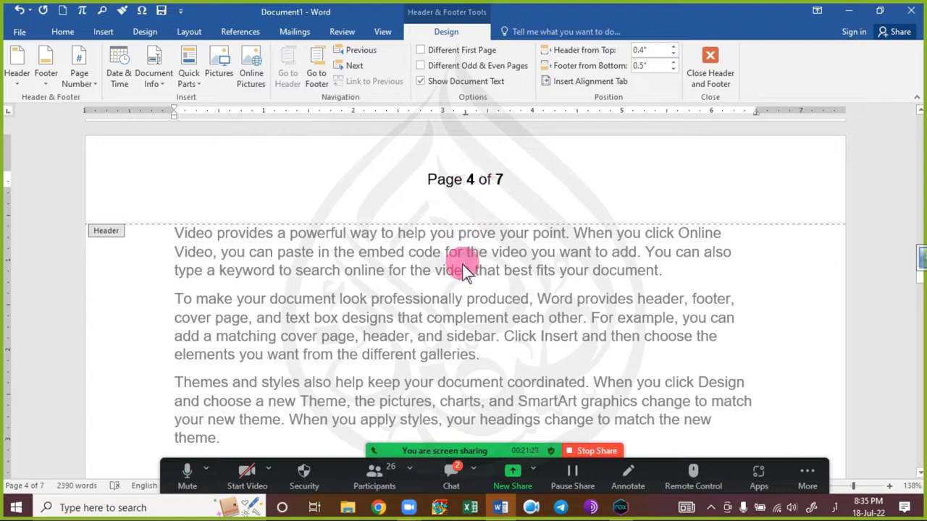
left_click(726, 81)
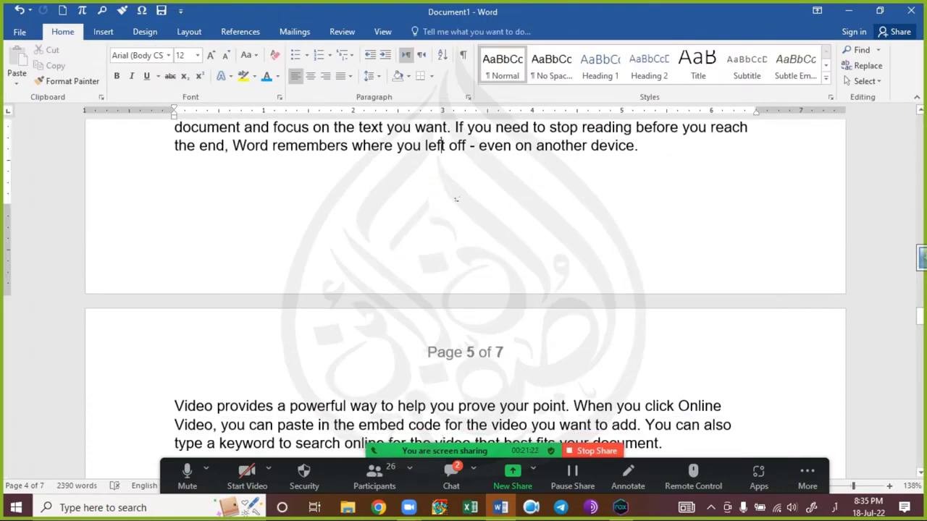
- Look through the Zoom meeting chat, leaving it closed afterwards
scroll(445, 207, "up", 3)
left_click(439, 481)
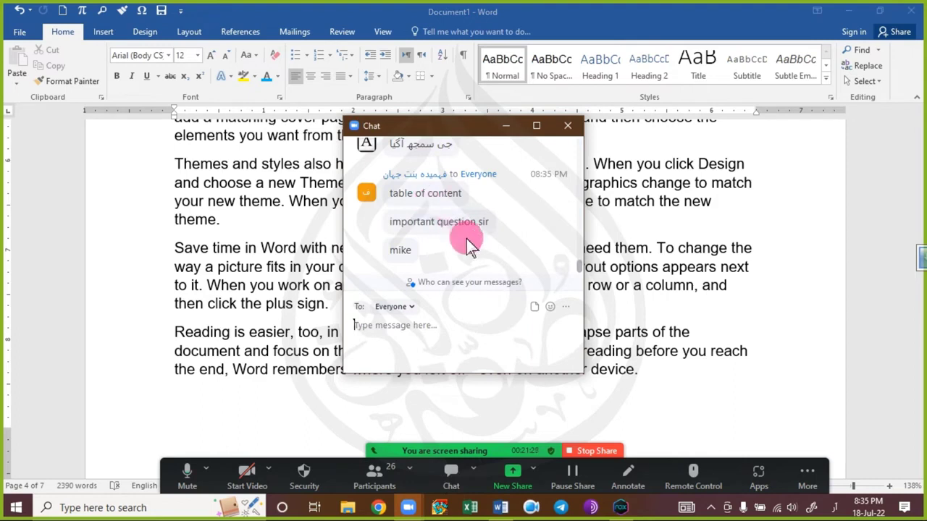
left_click(567, 125)
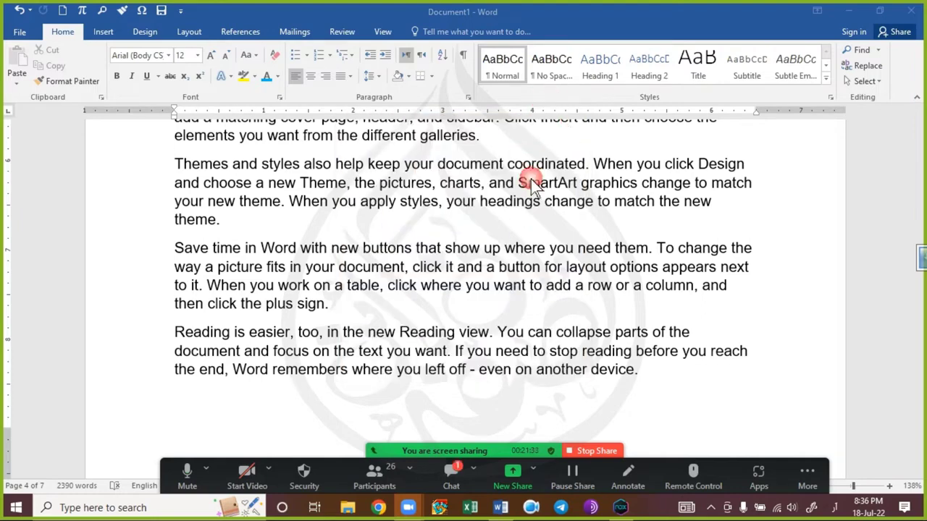
left_click(470, 477)
left_click(451, 471)
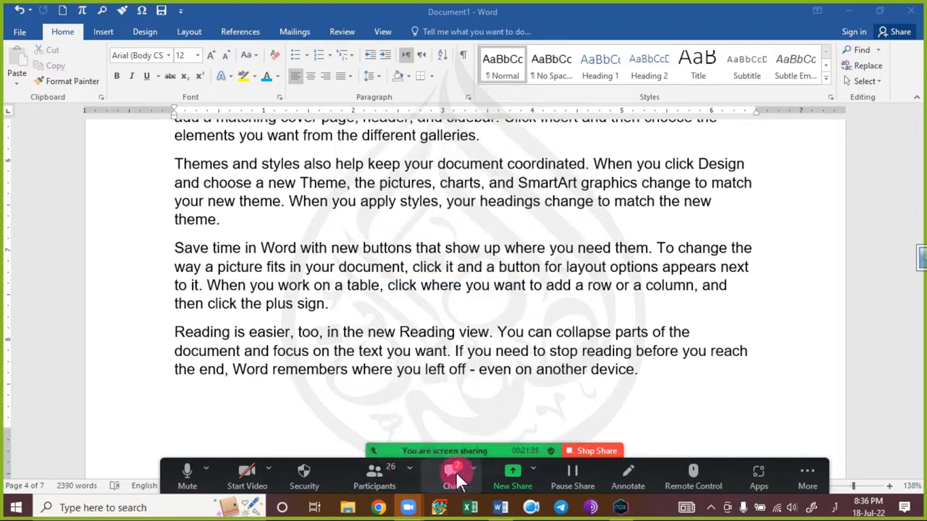
left_click(451, 470)
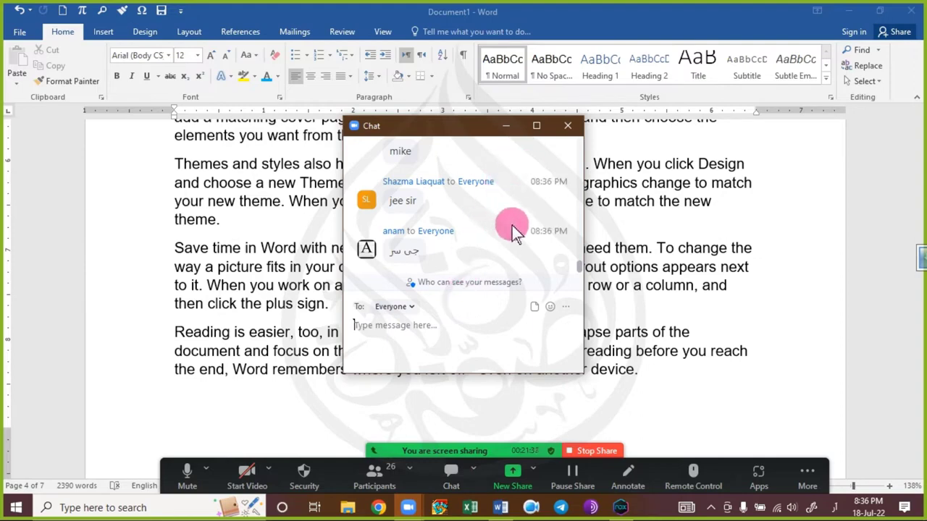
left_click(567, 126)
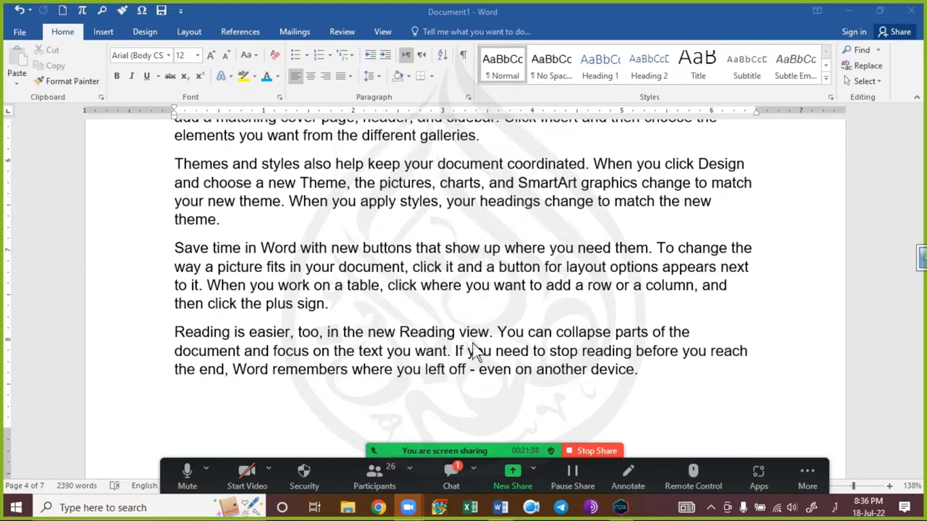
left_click(449, 482)
scroll(499, 265, "up", 3)
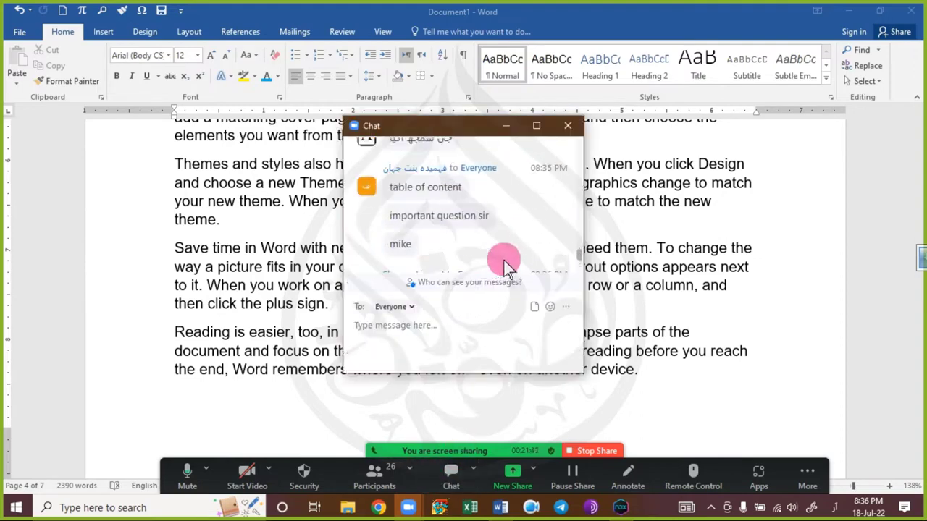
left_click(567, 125)
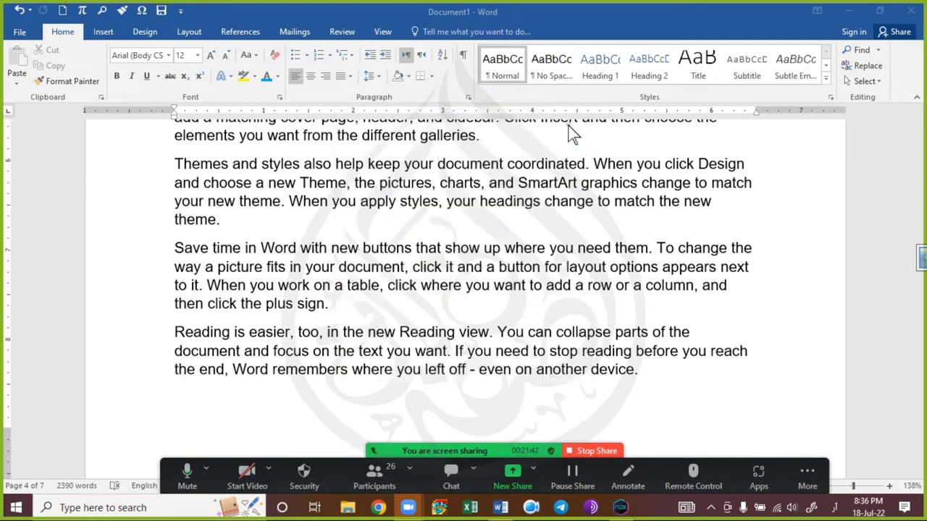
- Search Participants for the attendee, send them an Ask to Unmute request, and close the list
left_click(369, 480)
left_click(395, 163)
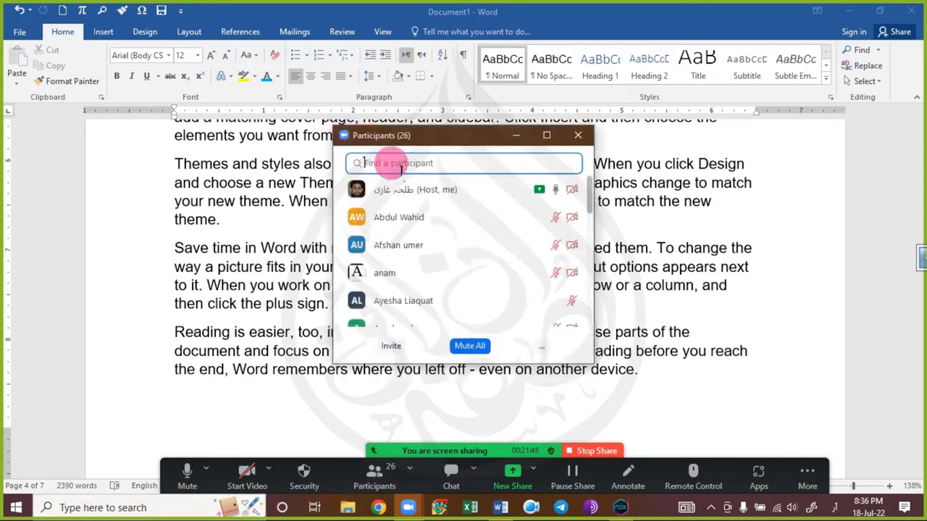
type("af")
key("BackSpace")
key("BackSpace")
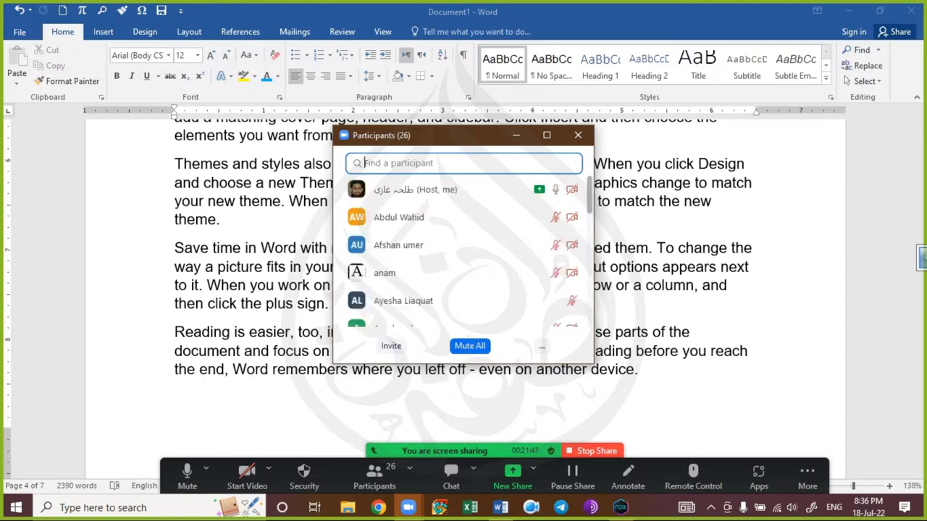
type("فہ")
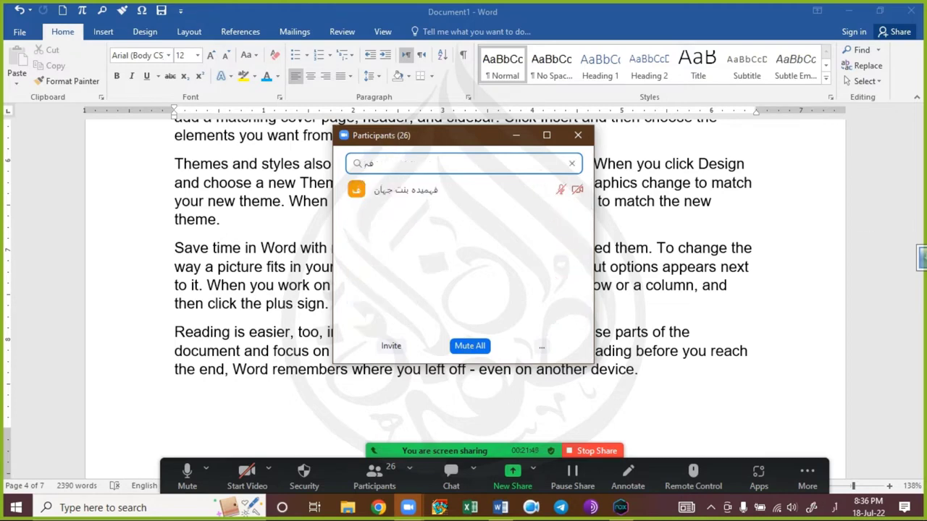
left_click(533, 192)
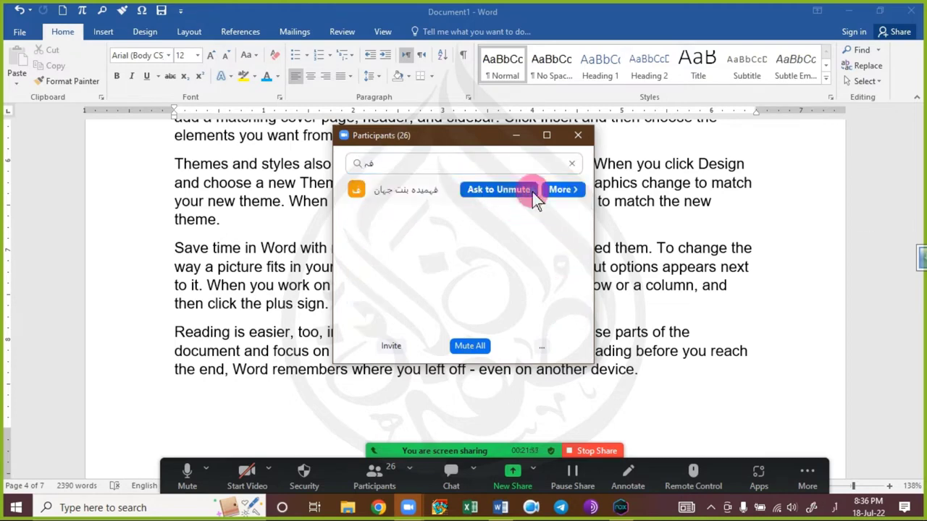
left_click(578, 139)
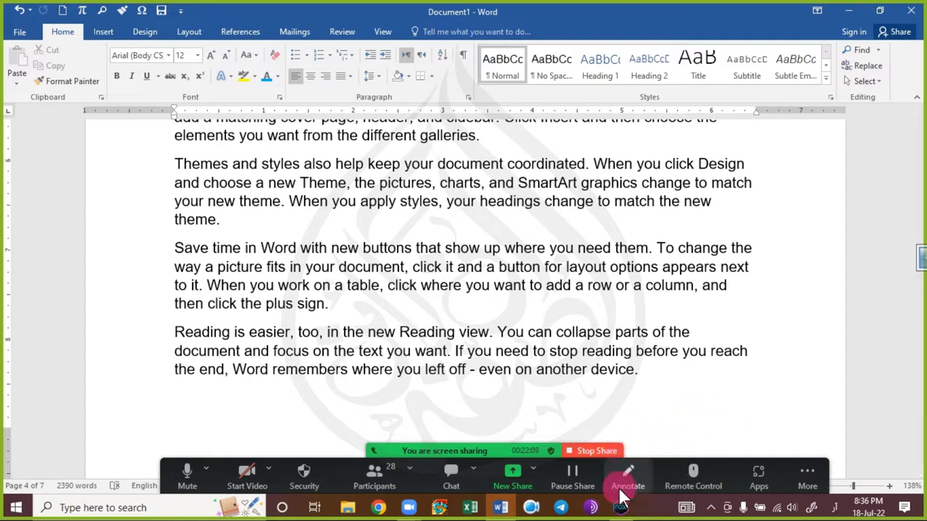
- Select the entire 'Reading is easier' paragraph closing page 4
left_click(619, 391)
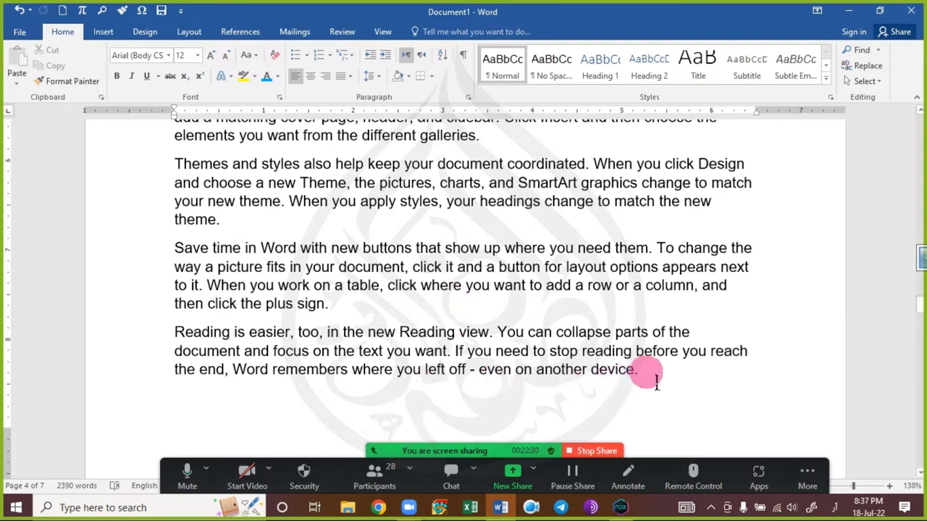
triple_click(420, 352)
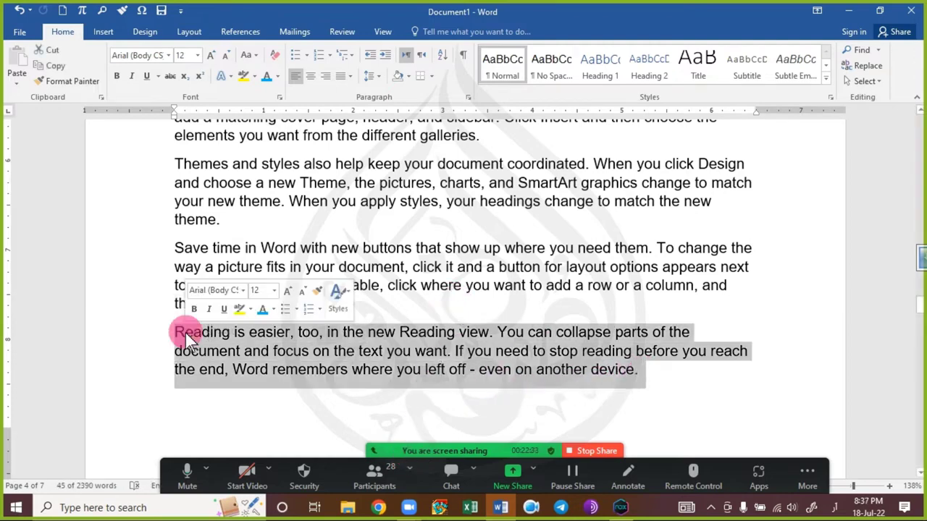
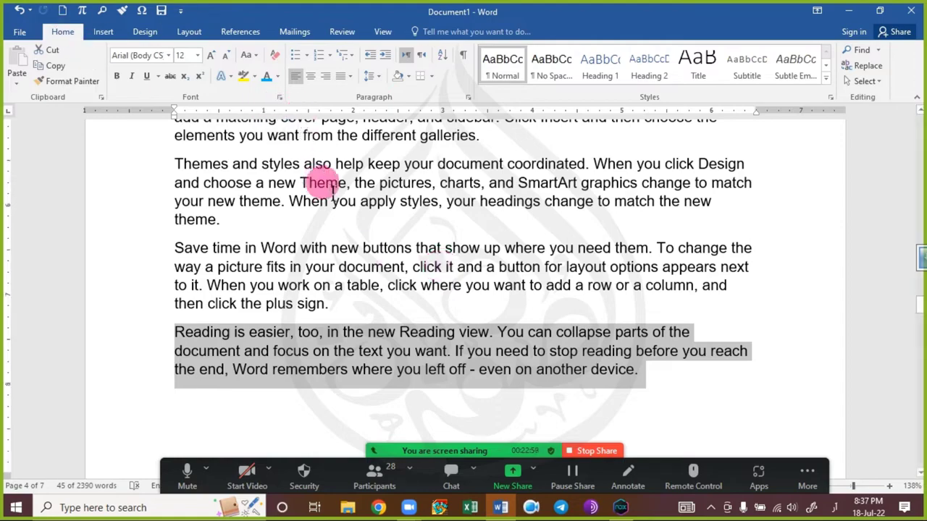
- Open the page 4 header and add an Accent Bar, Left page number in the margin
scroll(507, 260, "up", 6)
scroll(507, 254, "up", 3)
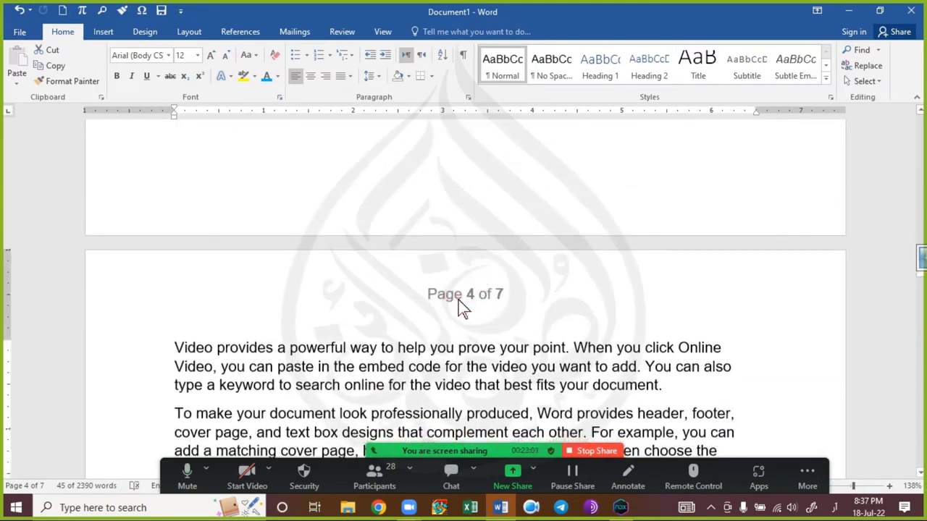
double_click(458, 308)
left_click(79, 69)
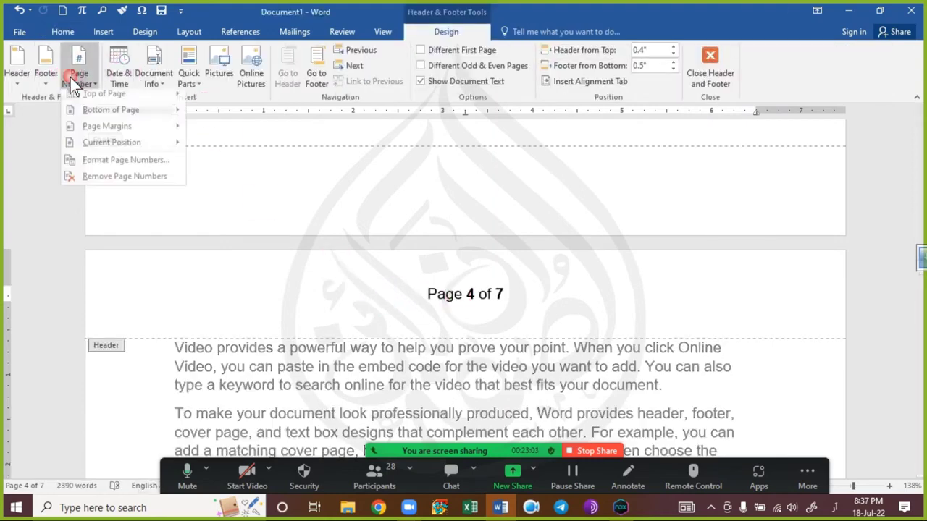
mouse_move(138, 130)
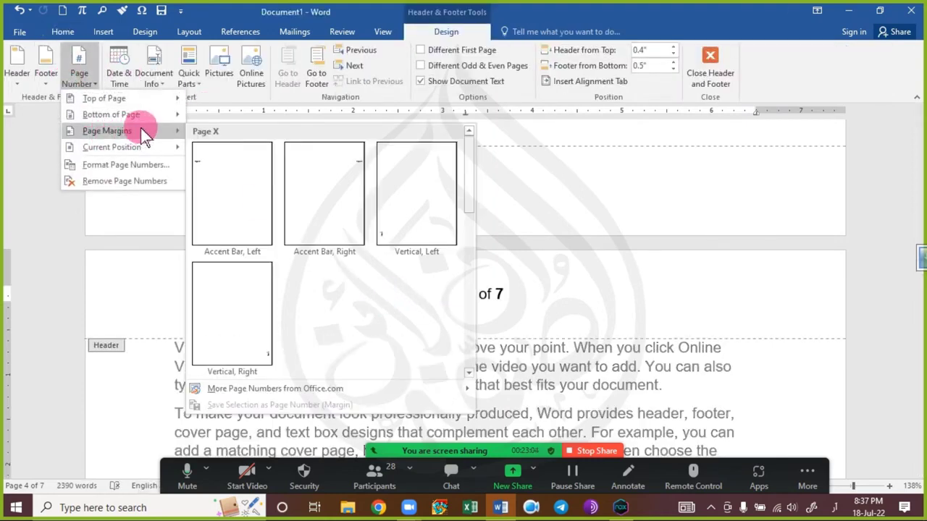
left_click(216, 200)
- Delete the 'Page 4 of 7' header content and reinsert the Accent Bar, Left number 'Page | 4'
scroll(254, 316, "down", 3)
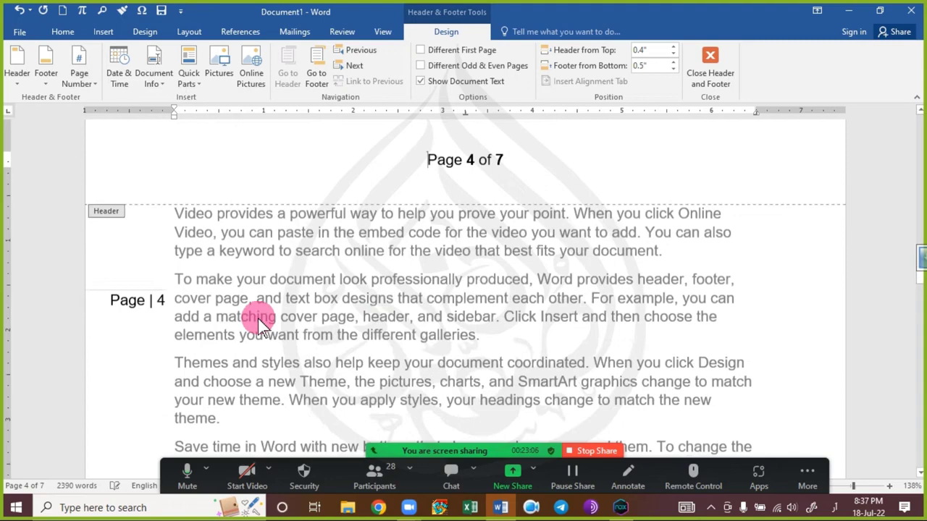
left_click(546, 173)
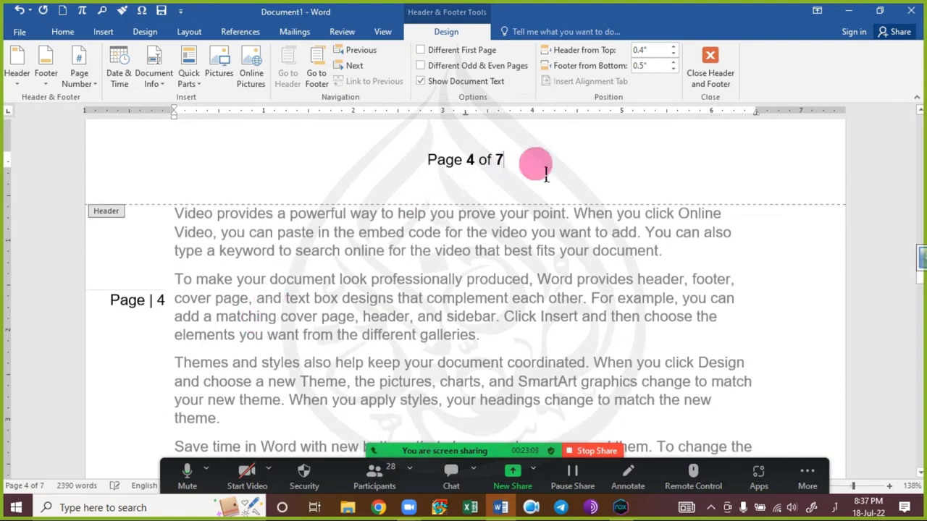
key("ctrl+a")
key("Delete")
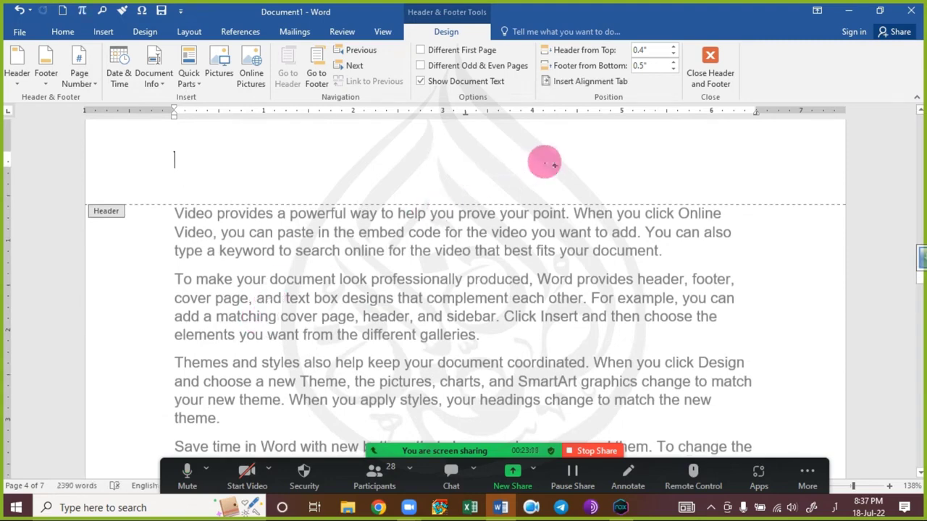
left_click(81, 79)
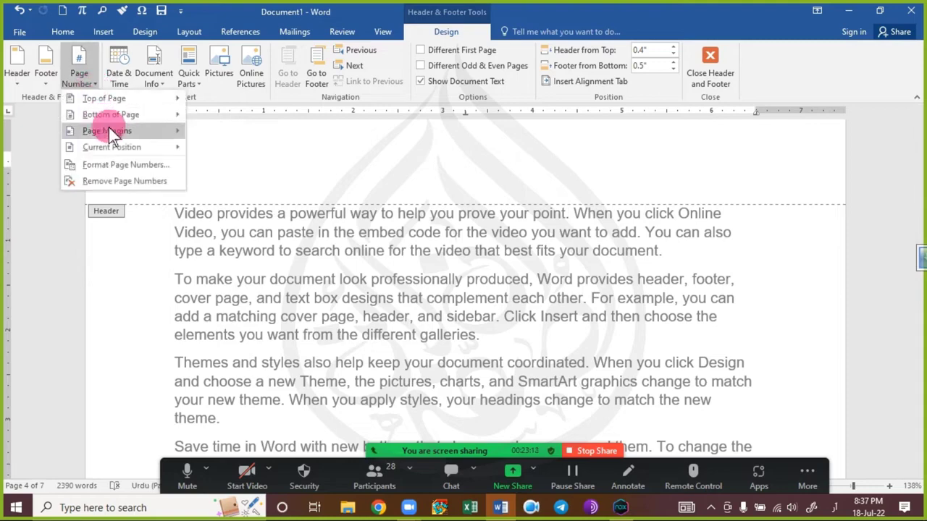
mouse_move(155, 130)
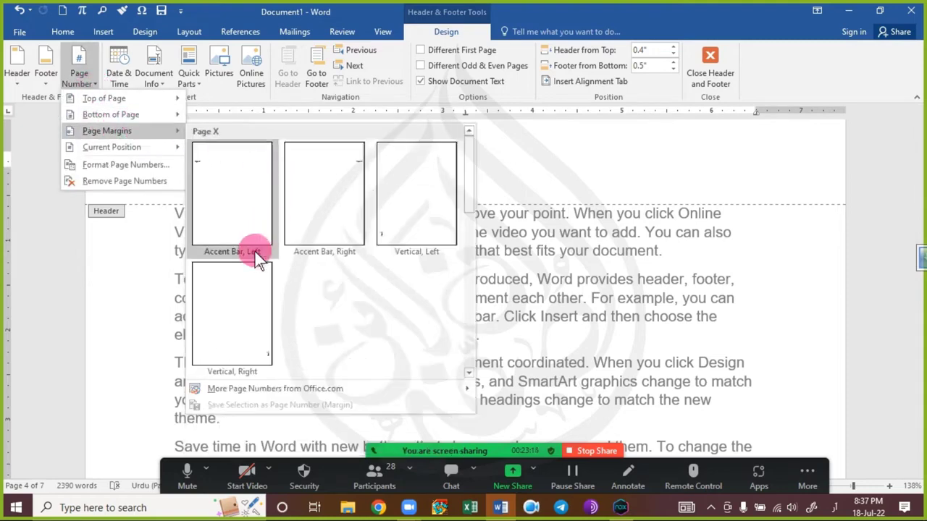
left_click(262, 204)
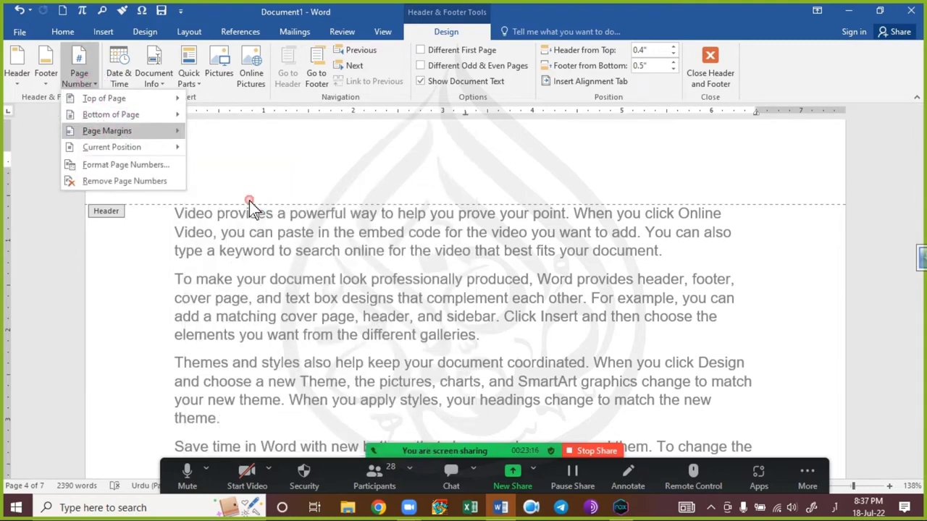
double_click(312, 323)
scroll(342, 313, "up", 10)
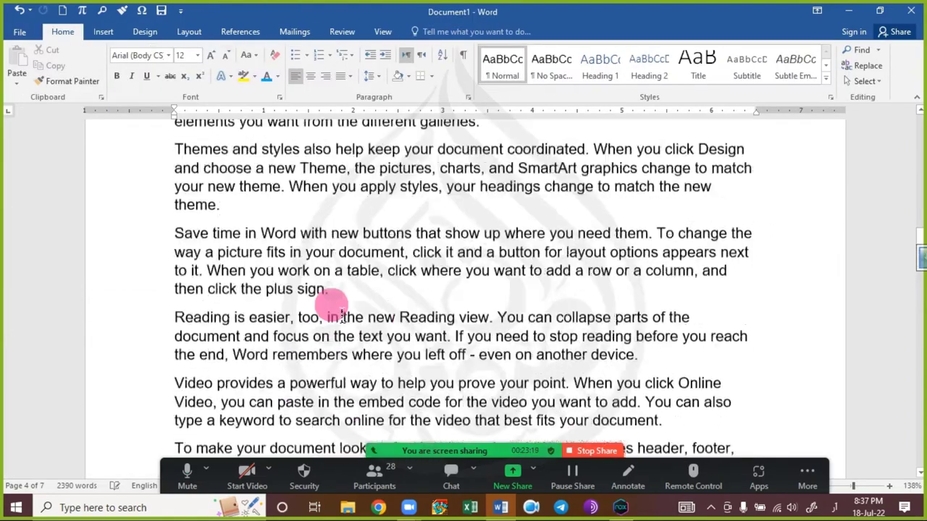
- Select the whole document and justify all its text with Ctrl+J
scroll(159, 272, "up", 10)
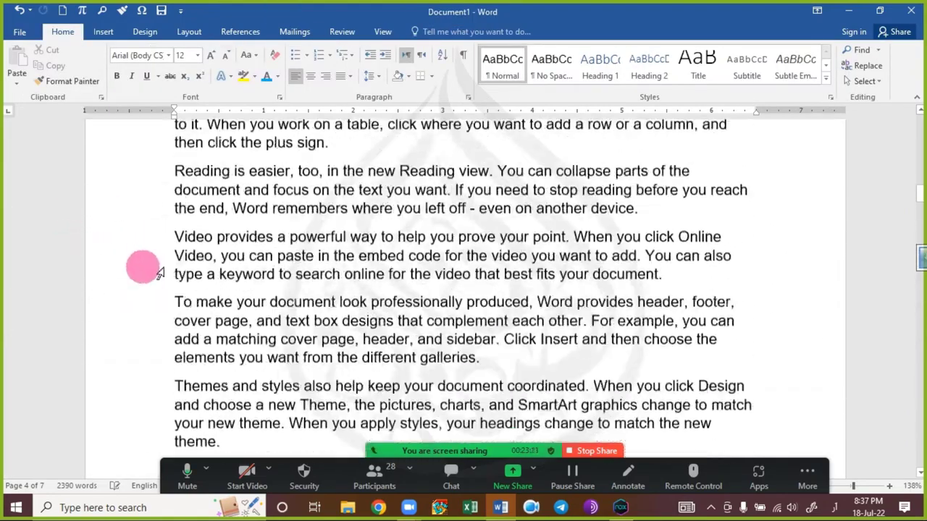
scroll(160, 246, "up", 15)
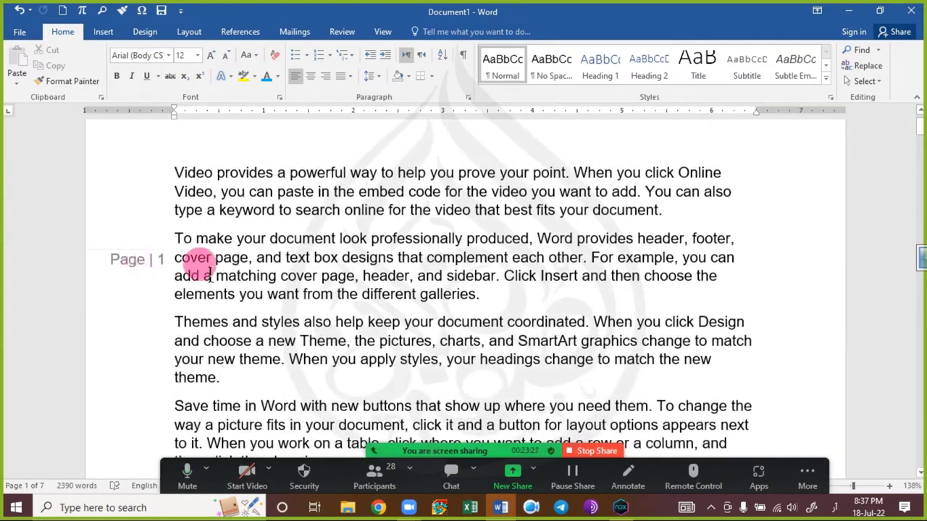
key("ctrl+a")
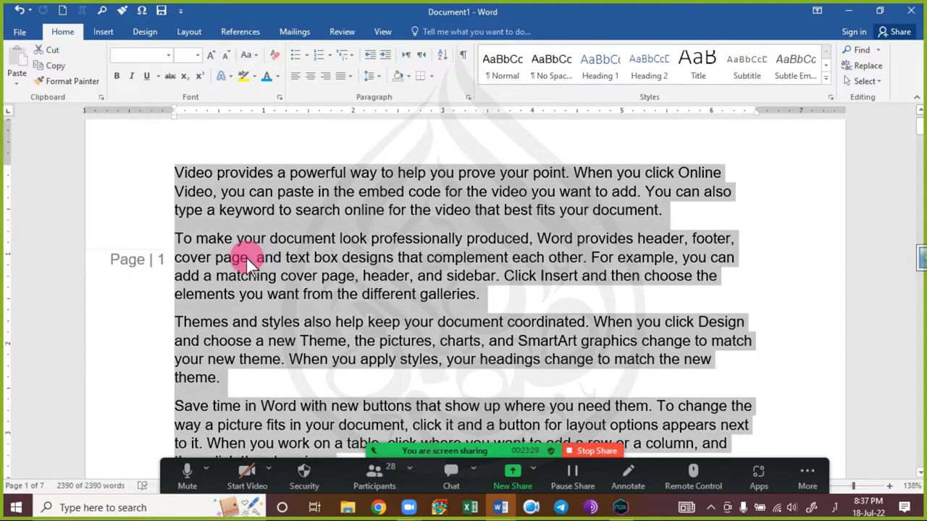
key("ctrl+j")
left_click(287, 258)
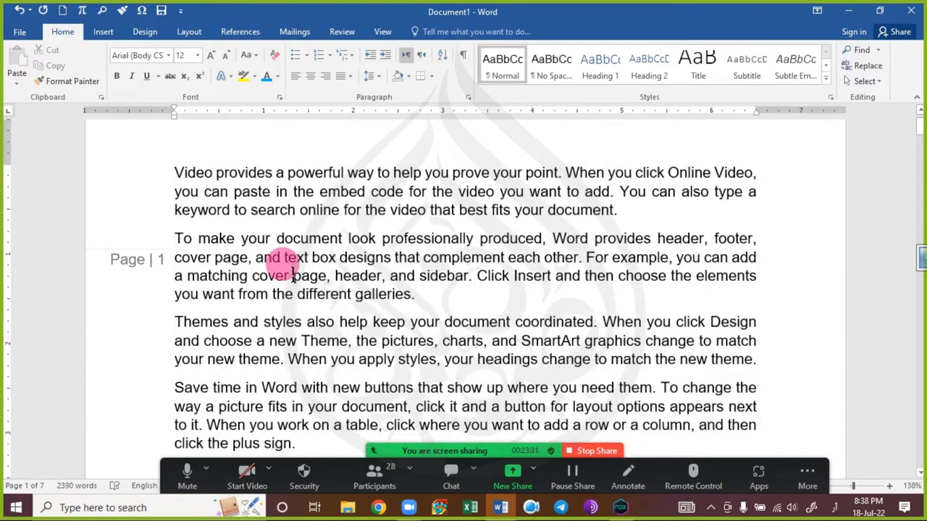
scroll(292, 210, "up", 2)
- Briefly open the page 1 header, then select and deselect the 'Save time' paragraph
double_click(297, 184)
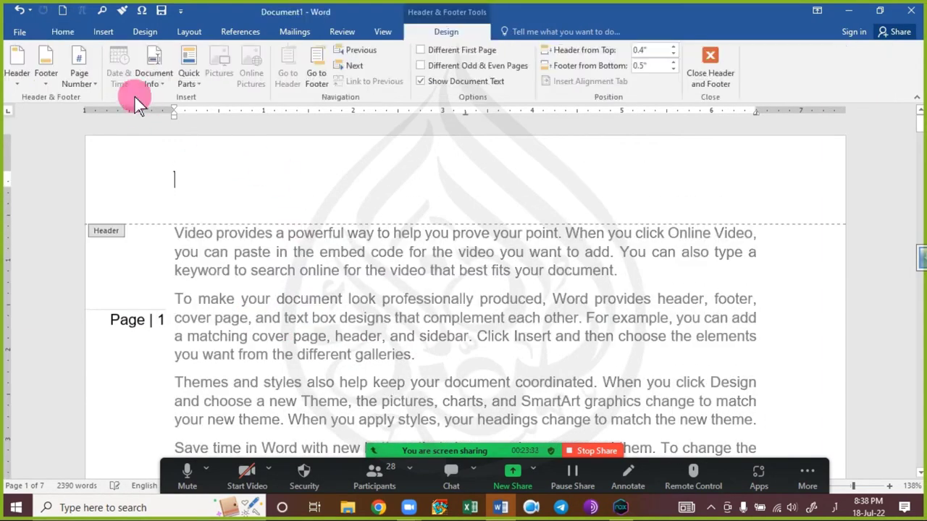
key("Escape")
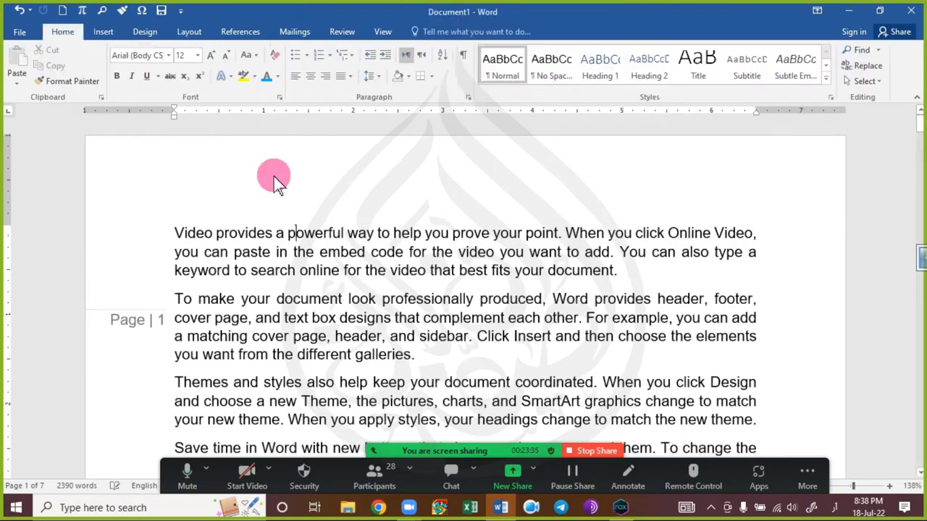
scroll(253, 279, "down", 5)
scroll(276, 295, "up", 1)
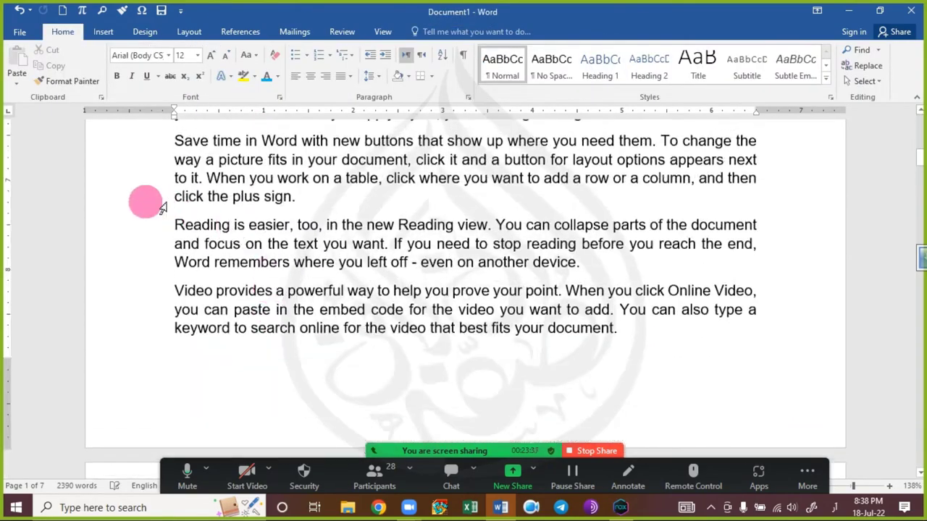
double_click(149, 202)
left_click(430, 275)
left_click(382, 371)
- Insert an Accent Bar 1 bottom-of-page number reading '1 | Page' in the page 1 footer
double_click(384, 373)
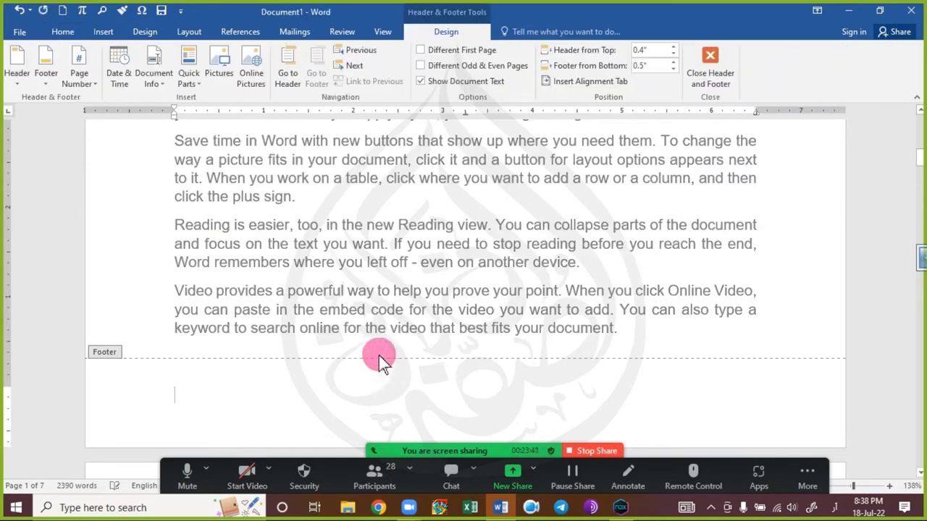
left_click(80, 76)
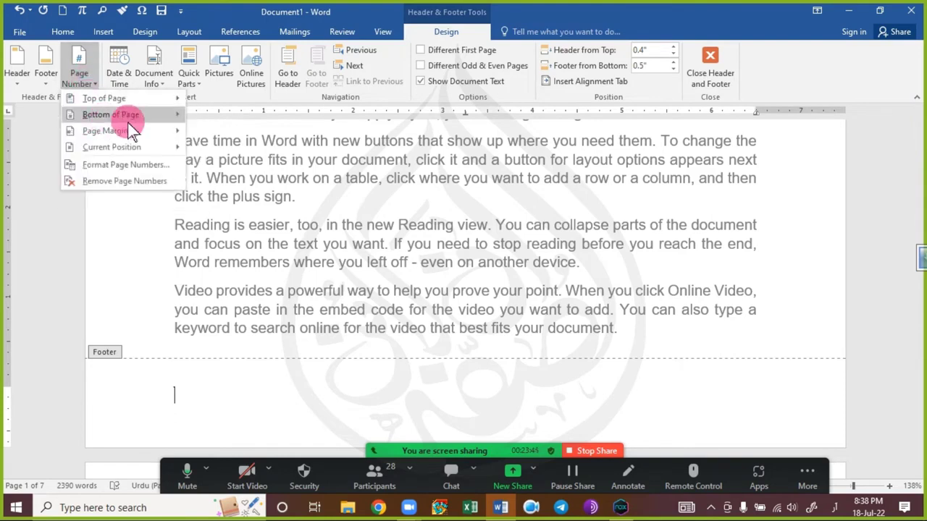
mouse_move(109, 114)
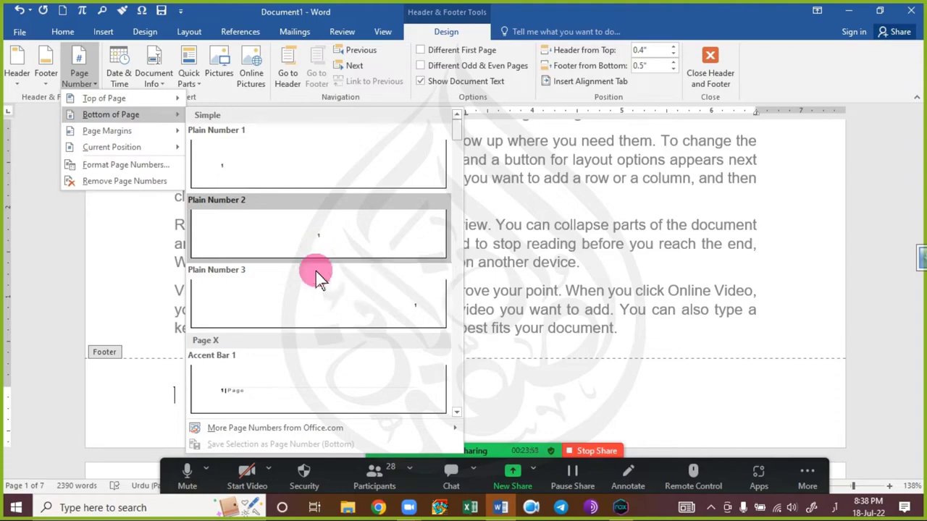
left_click(324, 381)
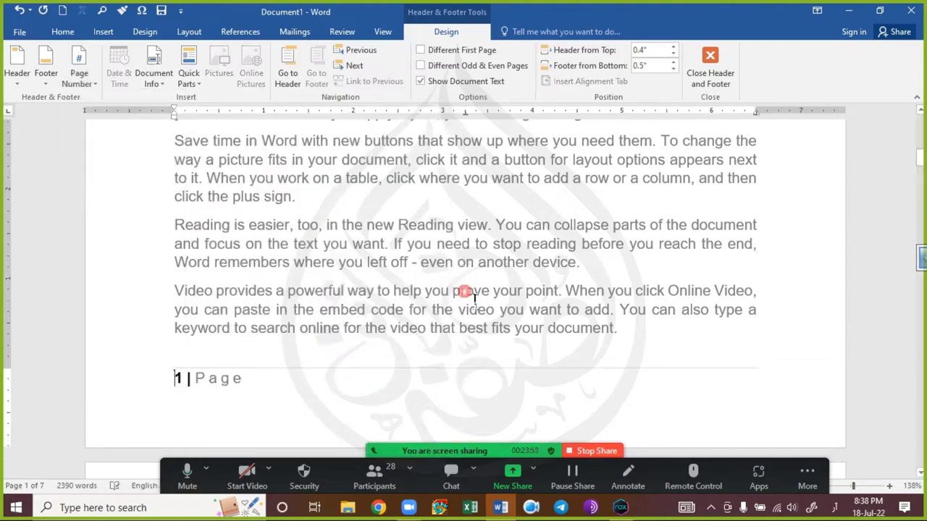
- Delete the '2 | Page' number from the page 2 footer, leaving the footers empty
double_click(467, 290)
scroll(470, 296, "up", 5)
scroll(478, 300, "down", 10)
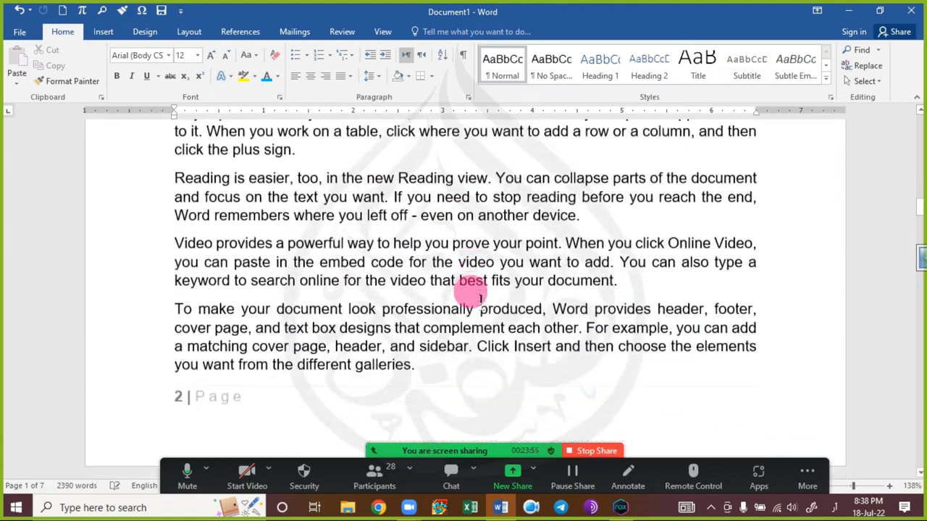
scroll(471, 292, "up", 2)
scroll(273, 319, "up", 1)
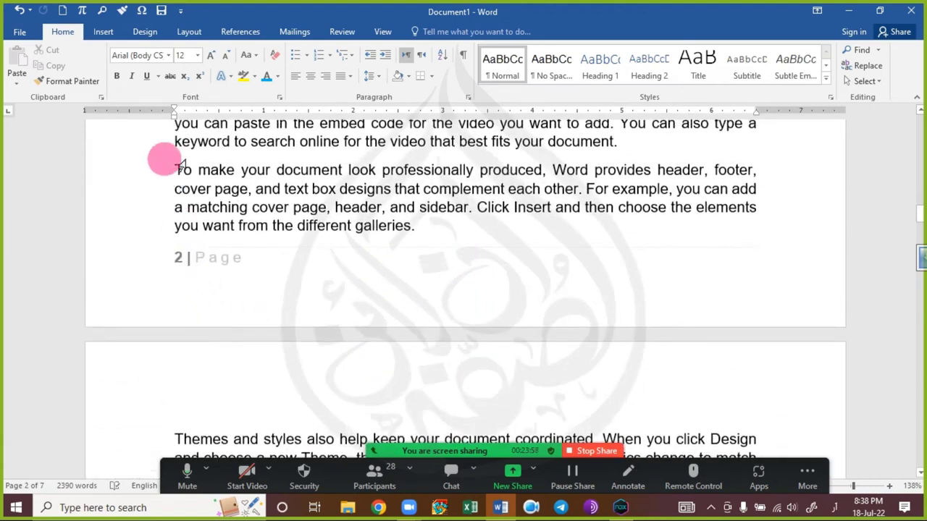
double_click(300, 297)
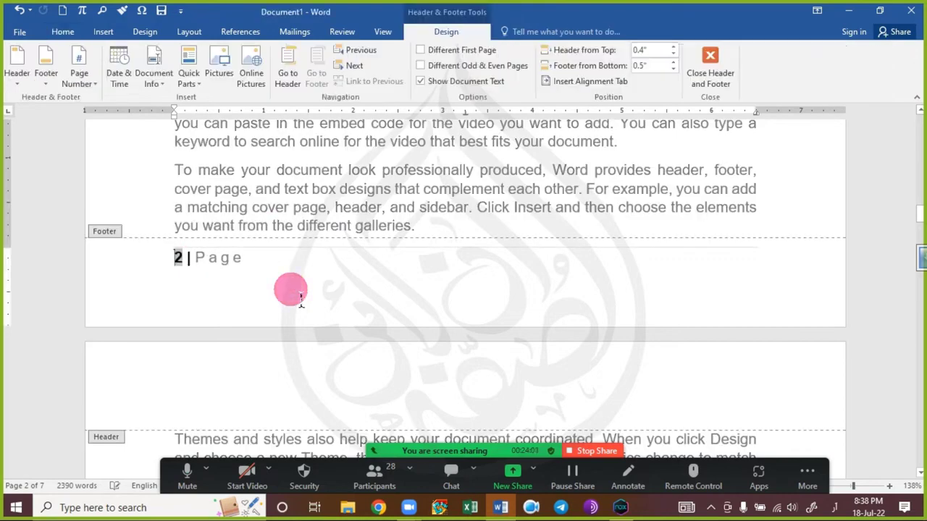
key("Delete")
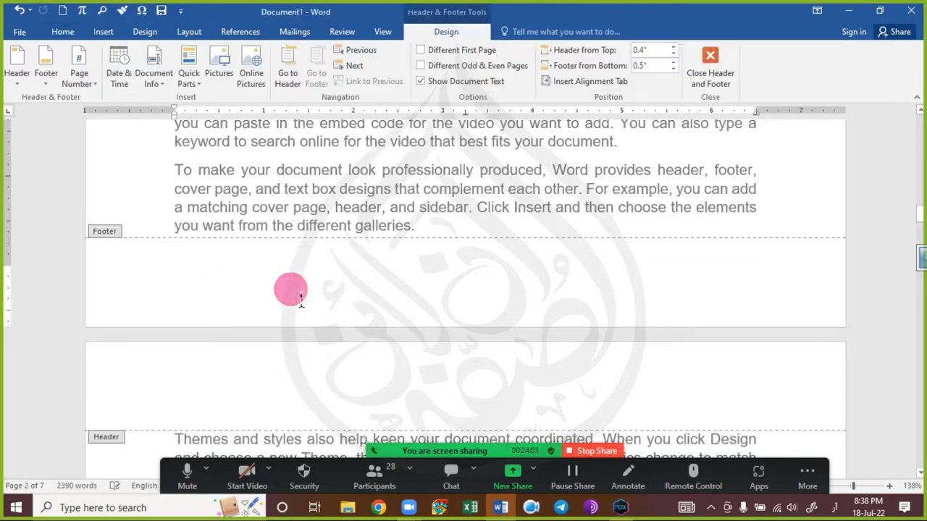
double_click(355, 178)
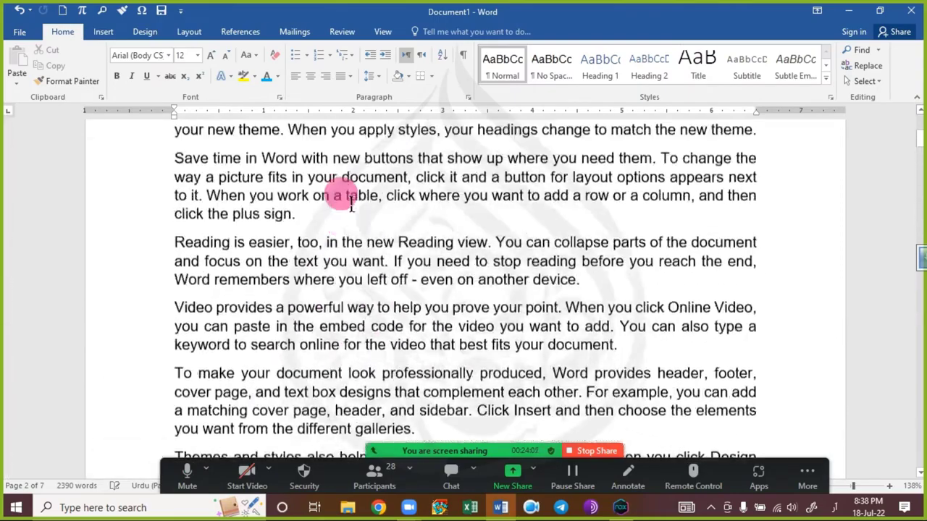
scroll(141, 207, "up", 5)
- Drag the top margin boundary on the vertical ruler upward so body text starts higher
double_click(324, 203)
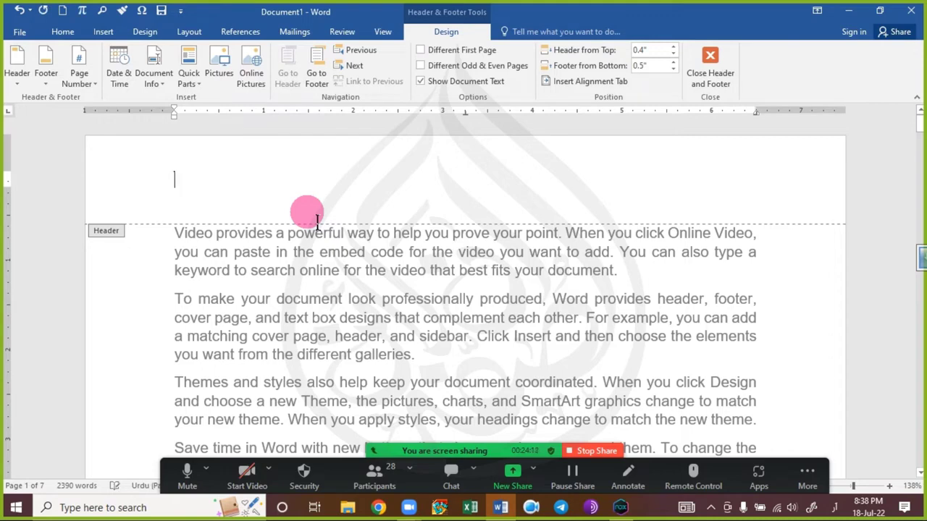
double_click(311, 293)
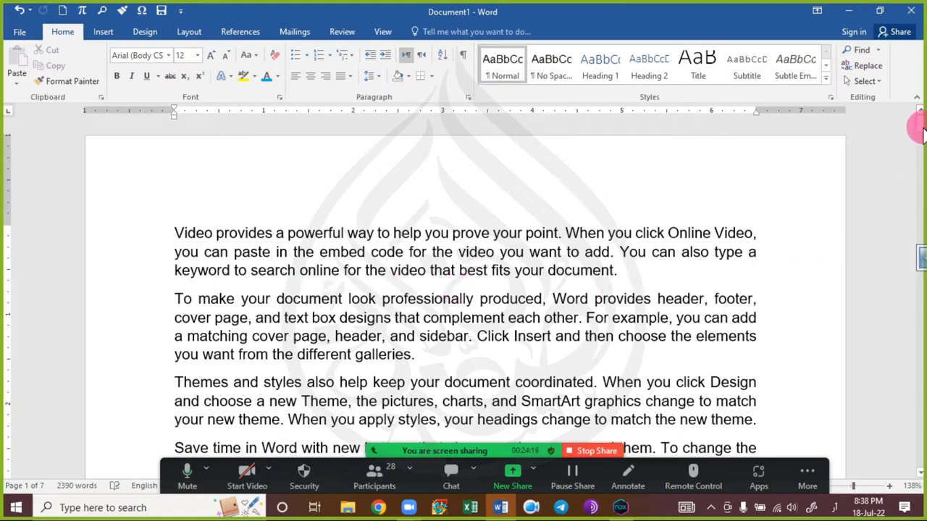
left_click_drag(921, 126, 921, 124)
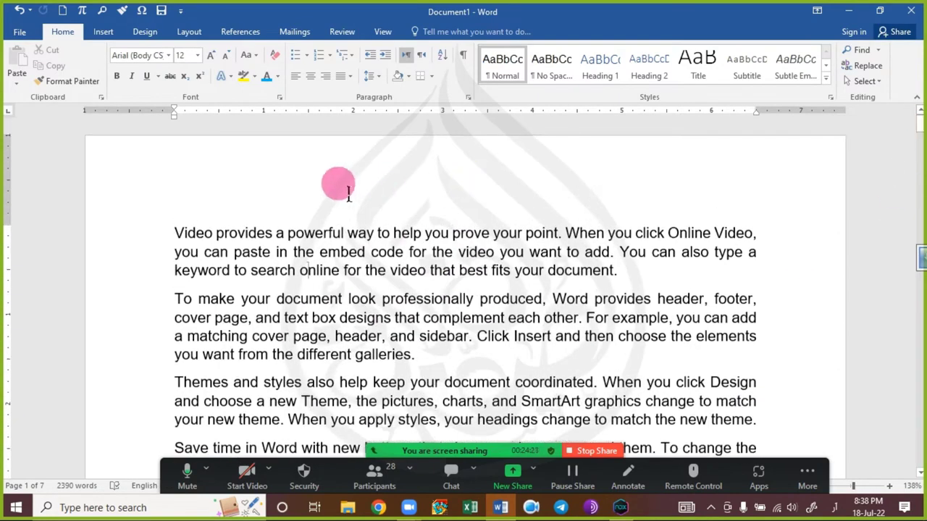
left_click_drag(11, 234, 18, 196)
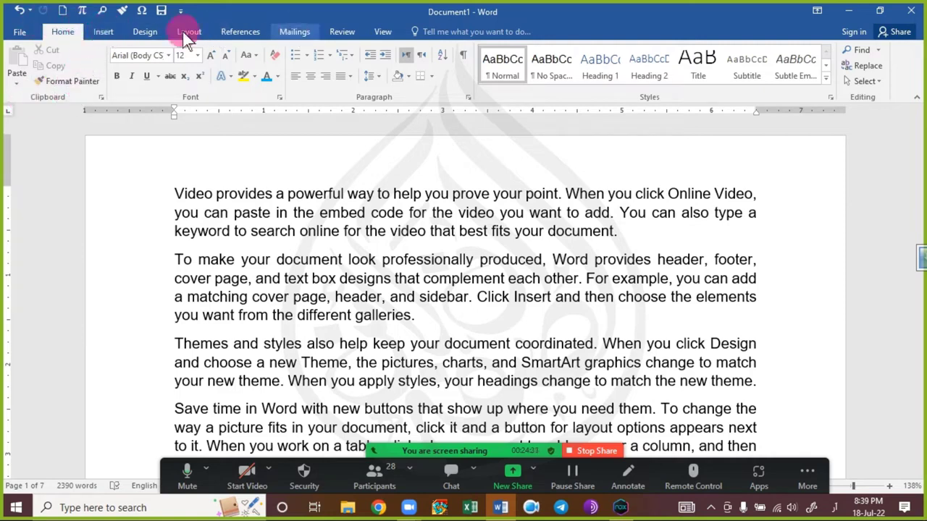
- Start editing the page header from the Insert tab's Header menu
left_click(91, 28)
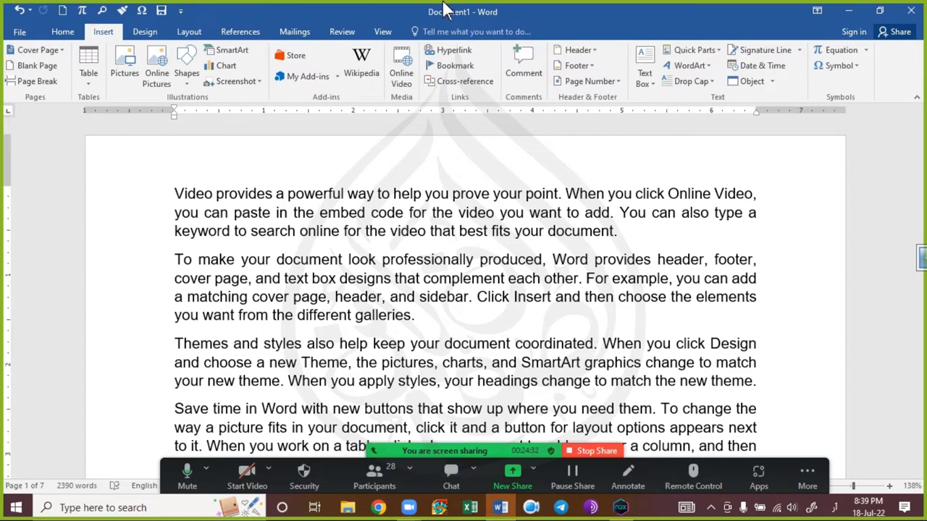
left_click(591, 58)
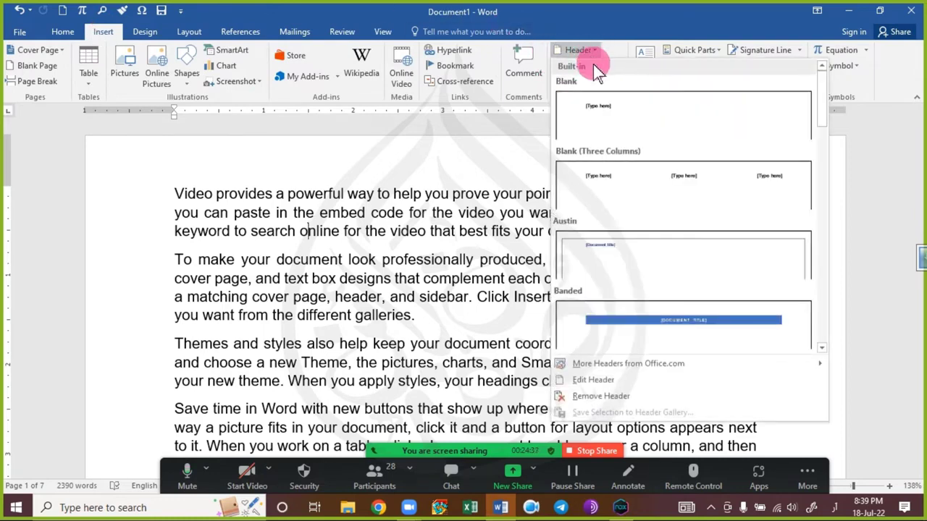
left_click(582, 50)
left_click(581, 54)
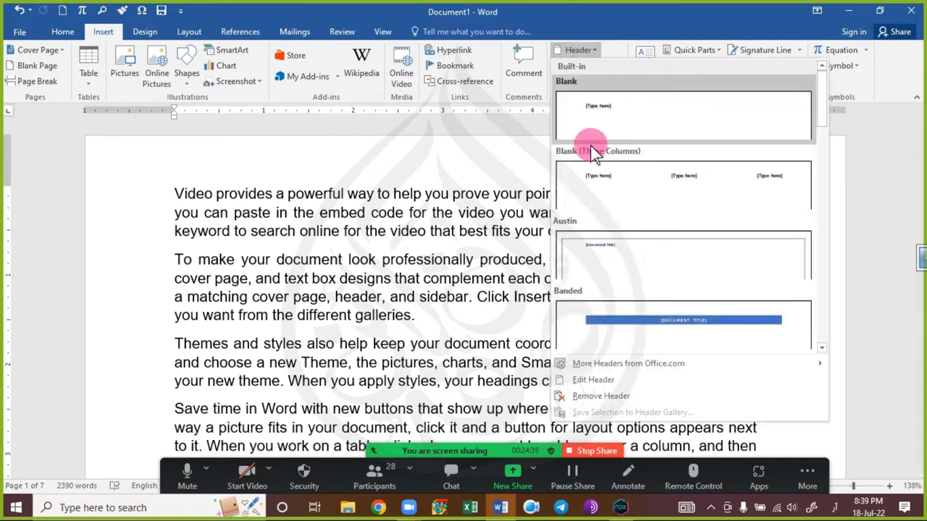
left_click(630, 385)
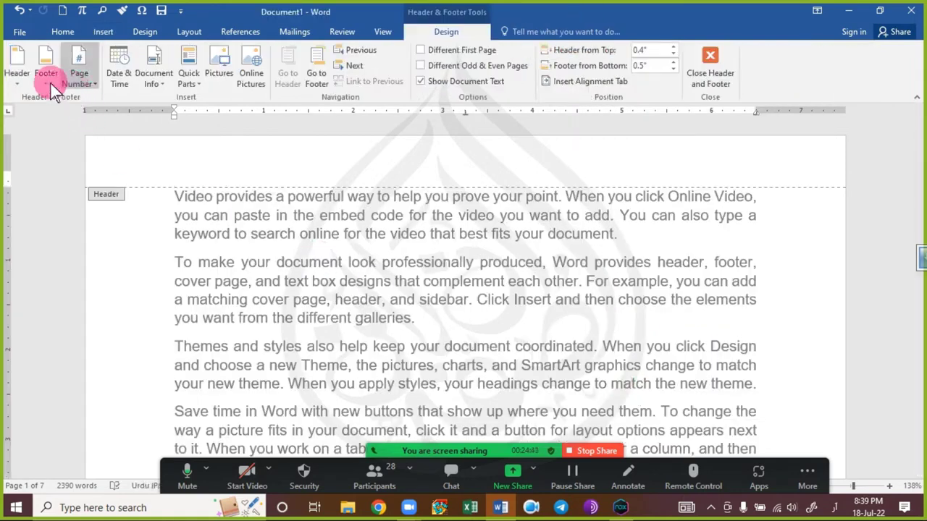
- Insert the Arrow 1 bottom-of-page number and return to the body text
left_click(76, 80)
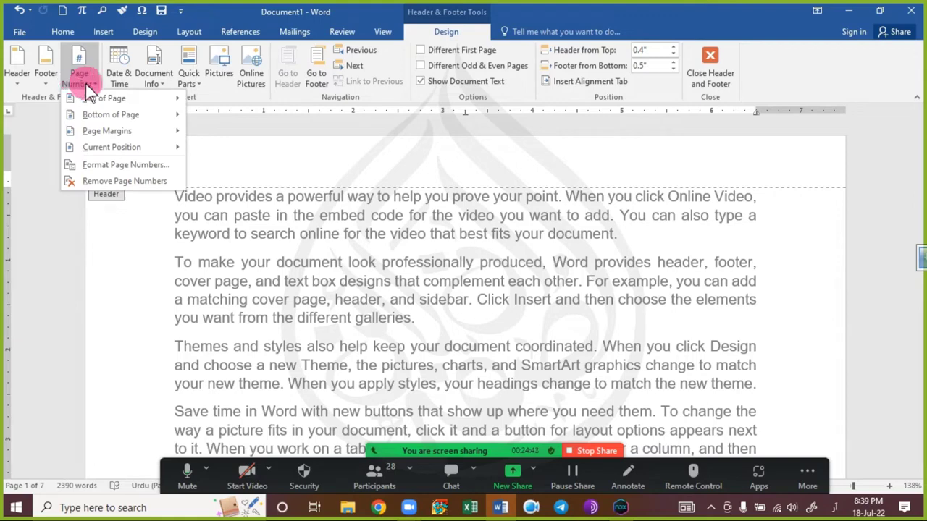
mouse_move(157, 129)
mouse_move(184, 122)
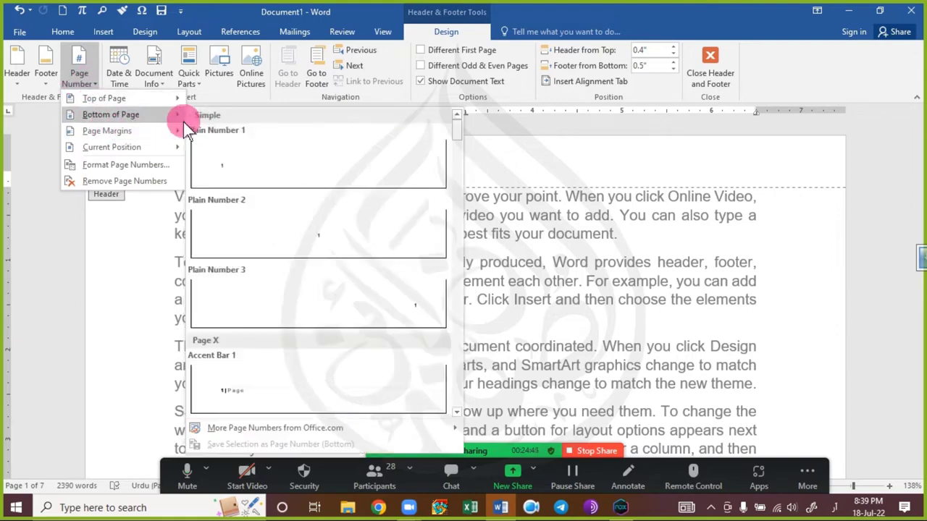
scroll(332, 372, "down", 3)
scroll(332, 372, "down", 10)
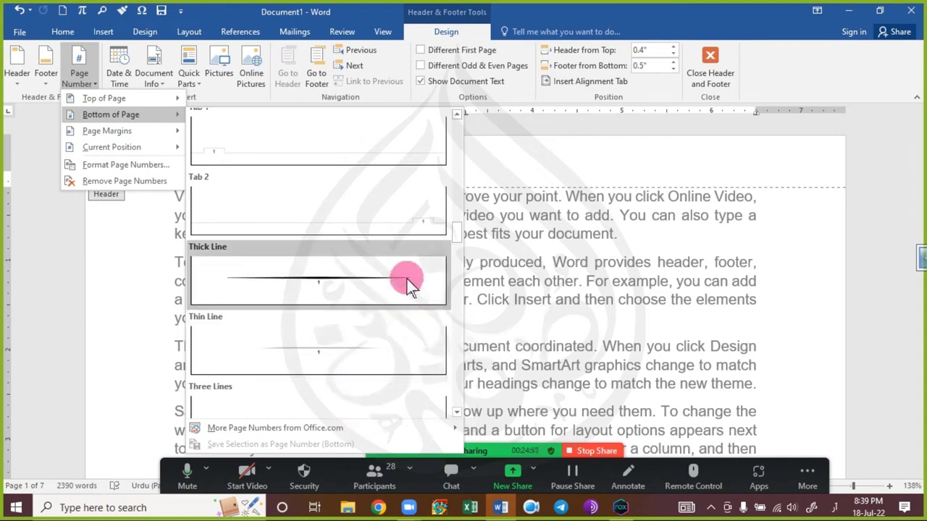
scroll(372, 181, "up", 2)
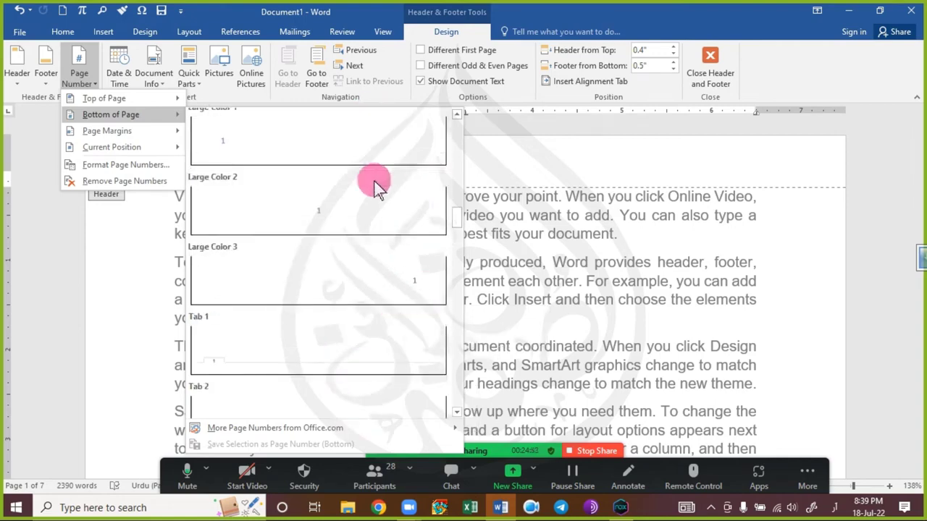
scroll(363, 287, "down", 7)
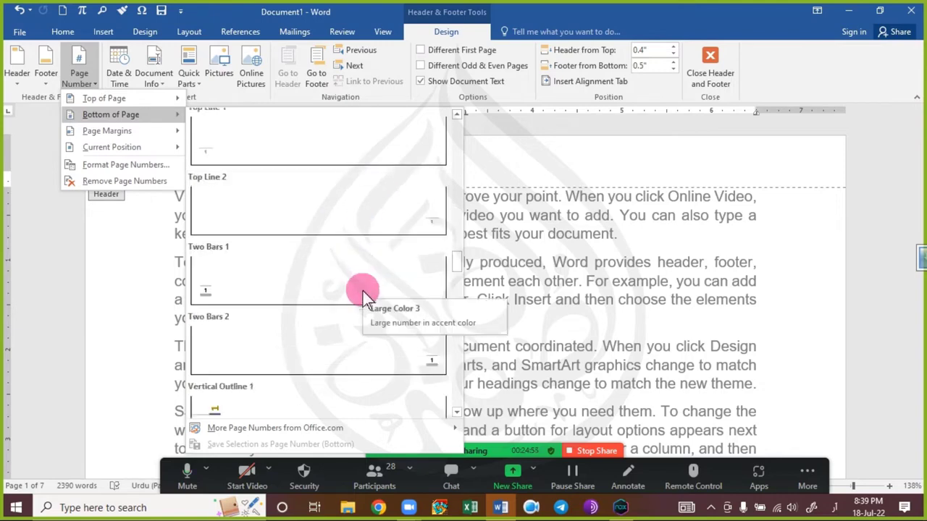
scroll(377, 364, "down", 3)
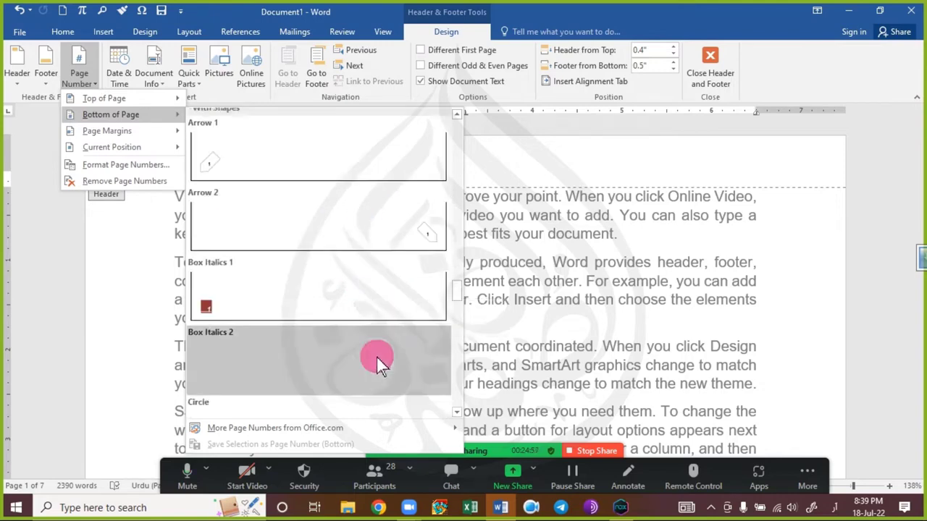
left_click(335, 170)
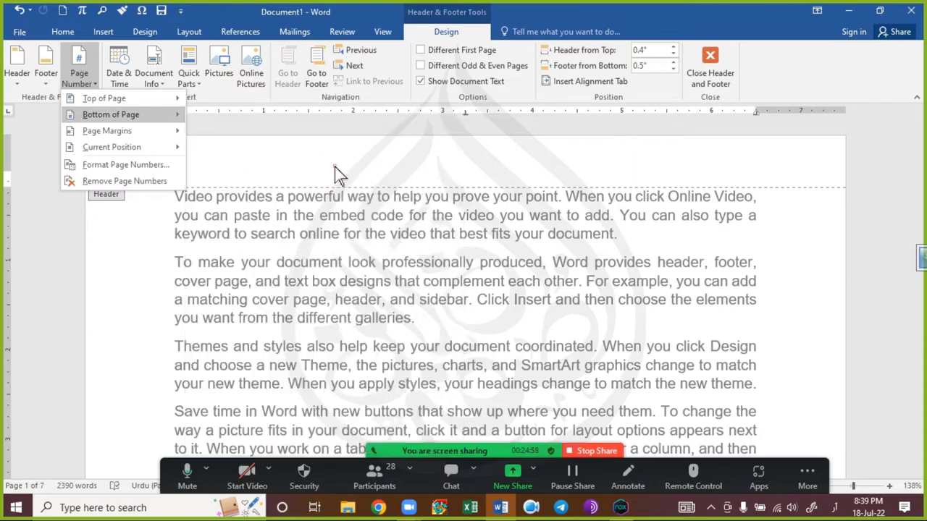
double_click(420, 216)
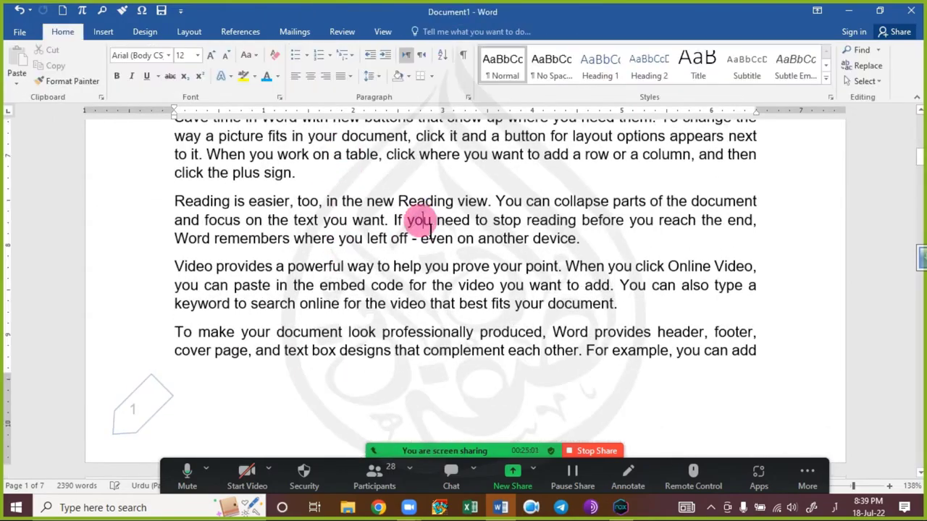
- Scroll through the first pages to check the footer page numbers, then return to the start
scroll(427, 228, "down", 10)
scroll(430, 235, "up", 10)
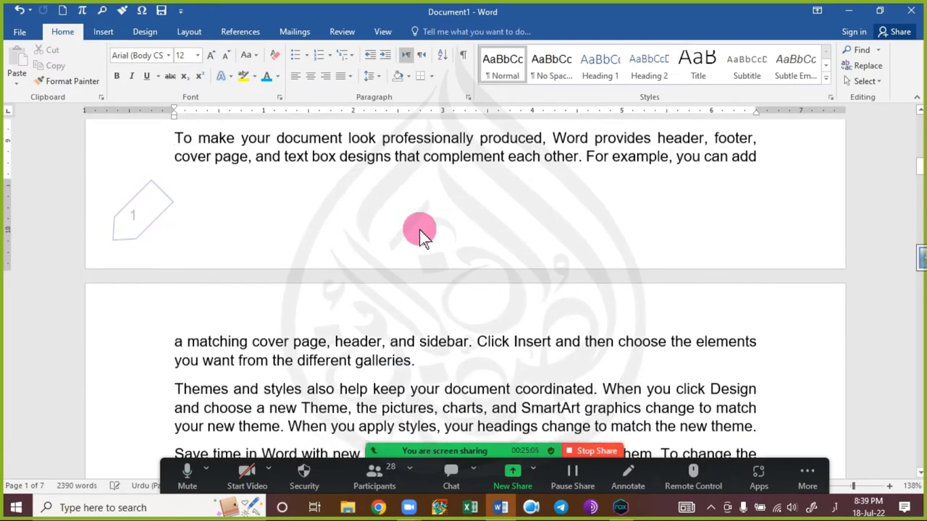
scroll(420, 230, "down", 10)
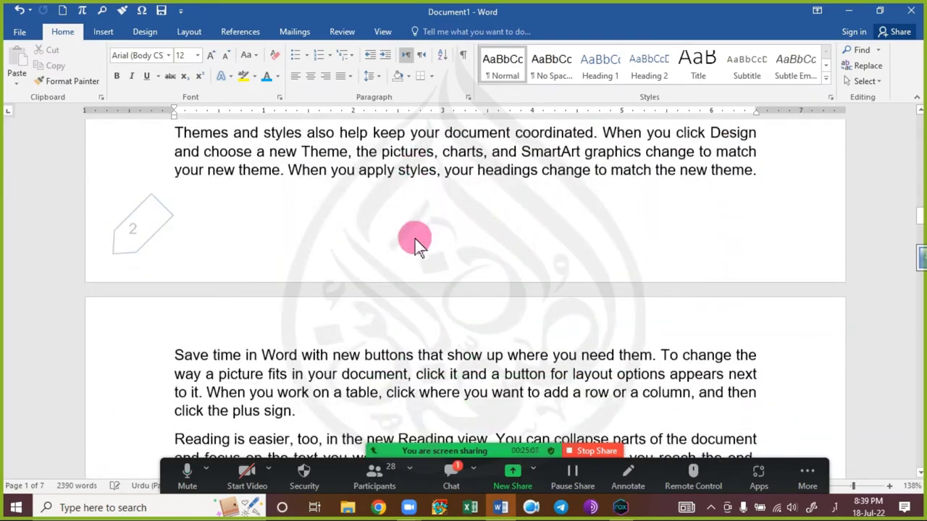
scroll(420, 239, "down", 15)
scroll(425, 249, "down", 15)
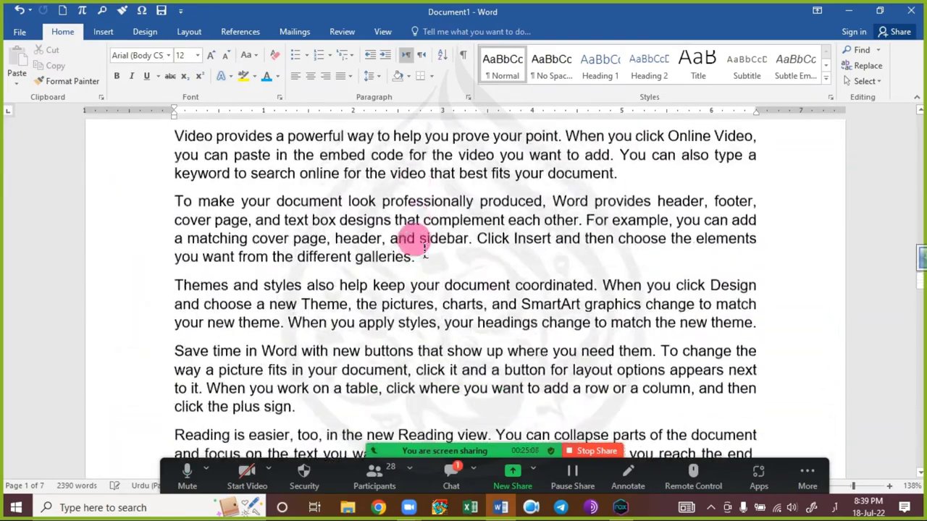
scroll(424, 252, "up", 5)
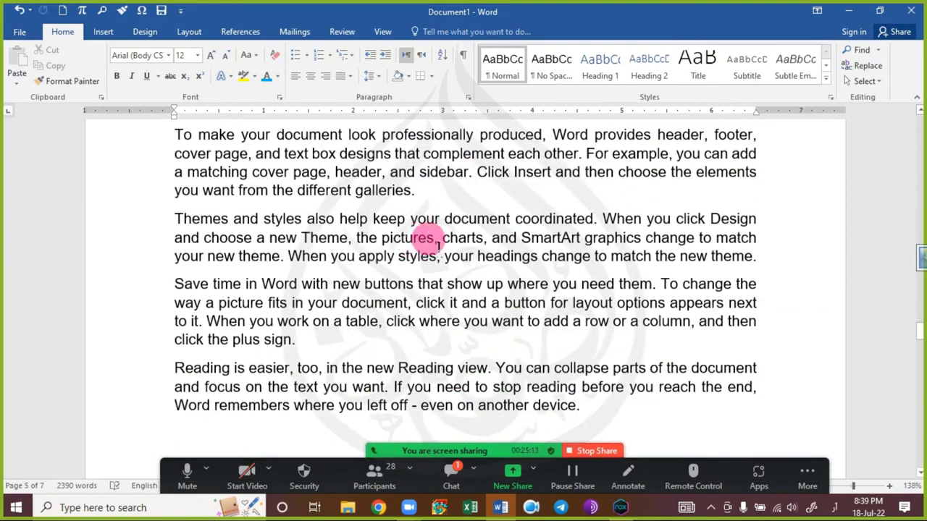
key("ctrl+Home")
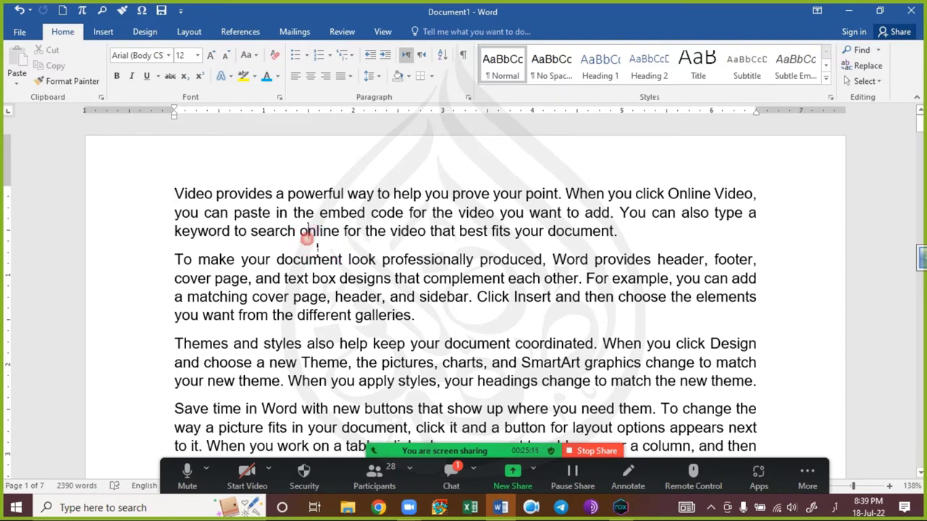
- Show the Insert tab, then briefly open and minimize the Zoom meeting chat
left_click(104, 33)
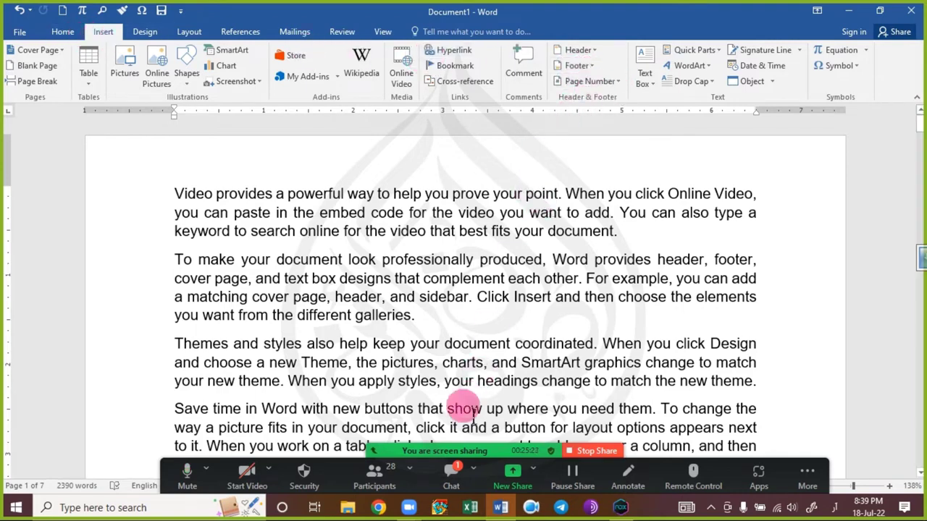
left_click(450, 474)
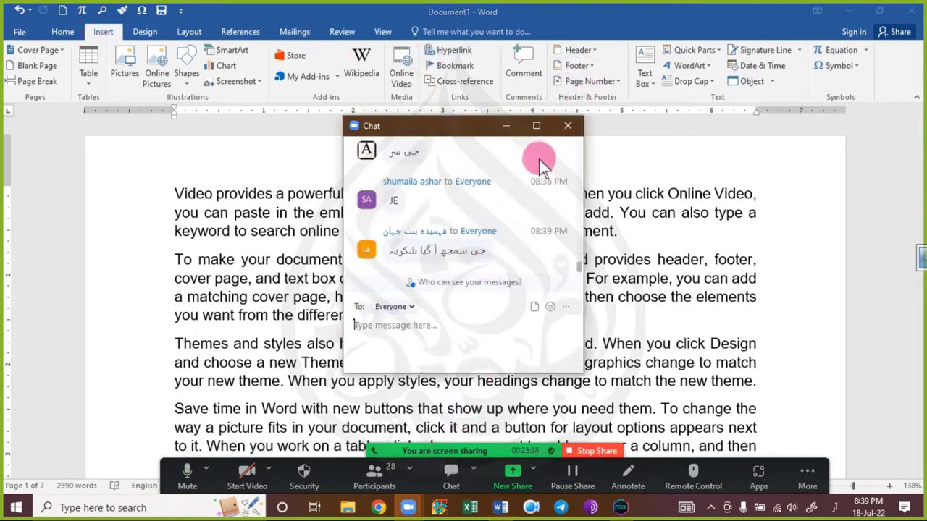
left_click(505, 127)
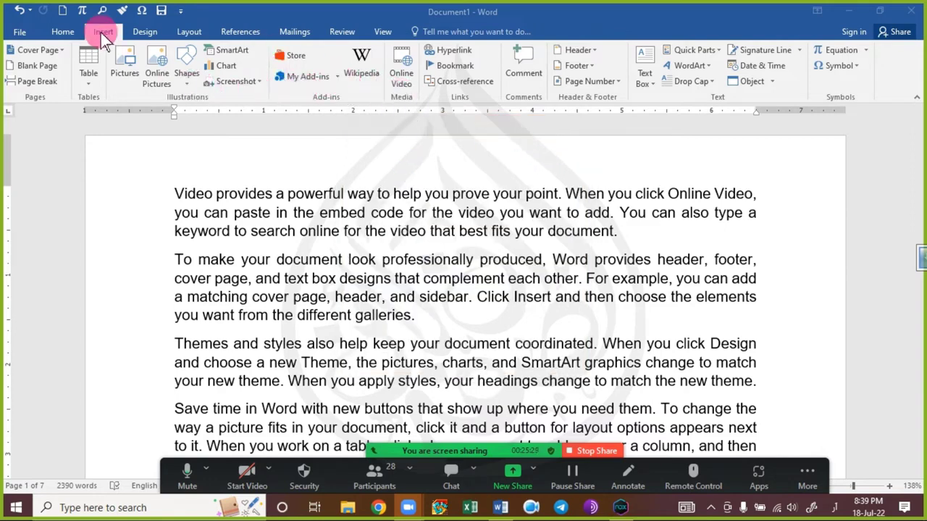
left_click(593, 81)
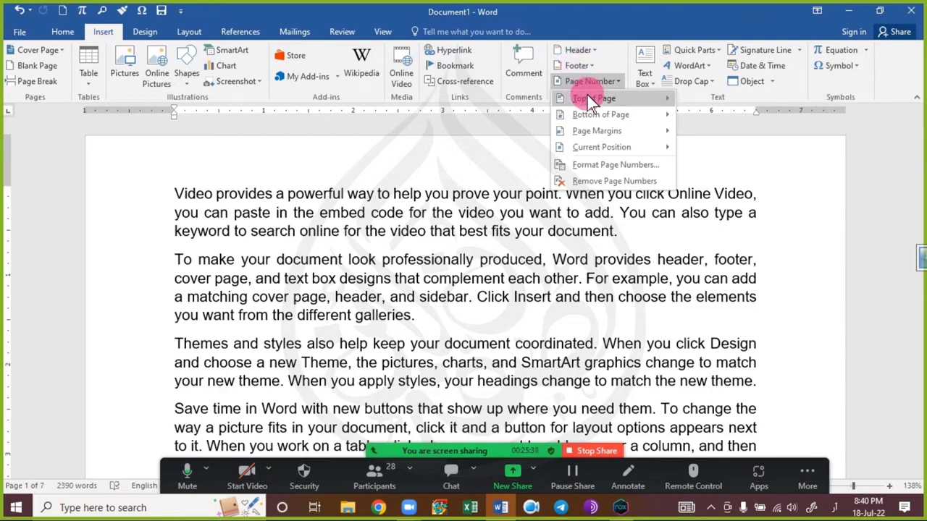
mouse_move(600, 135)
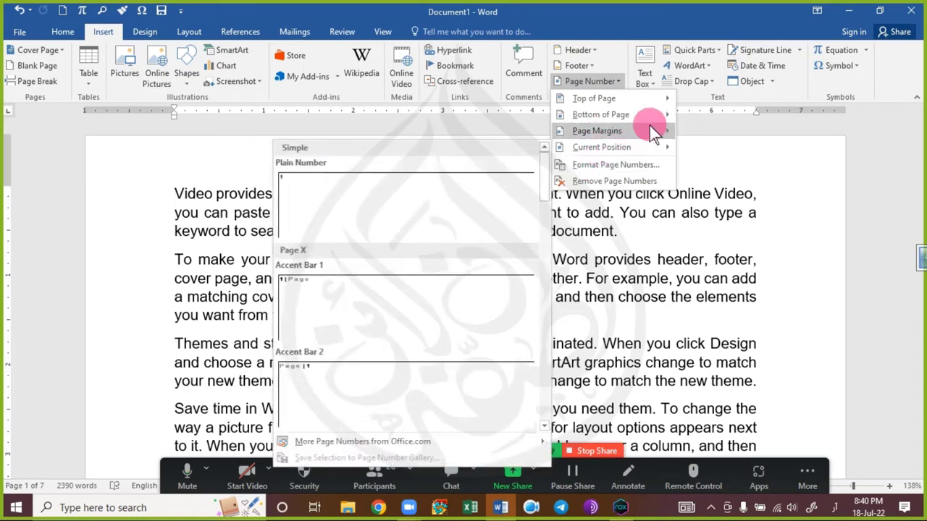
mouse_move(650, 127)
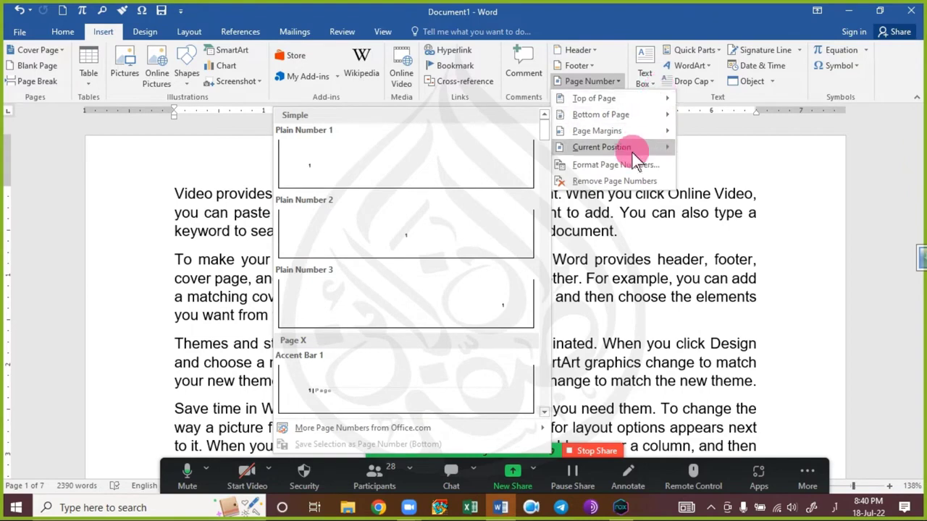
left_click(626, 165)
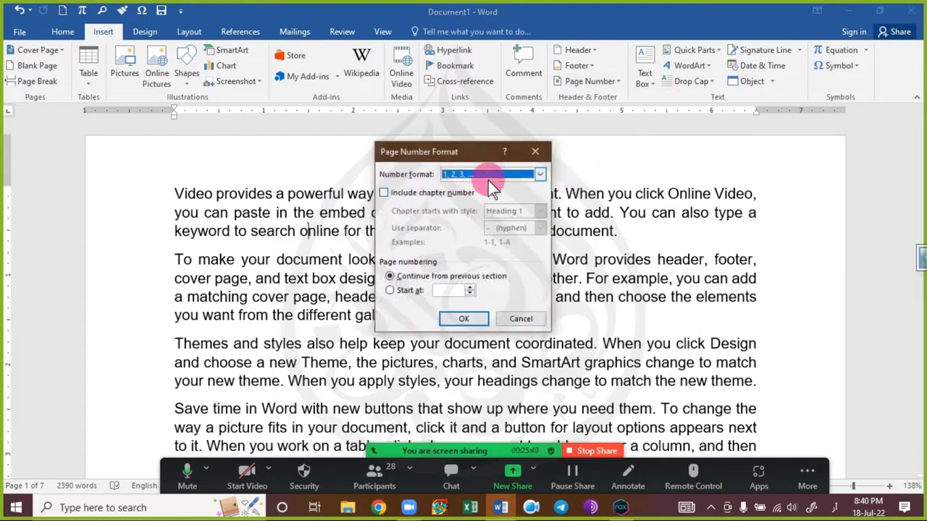
left_click(403, 290)
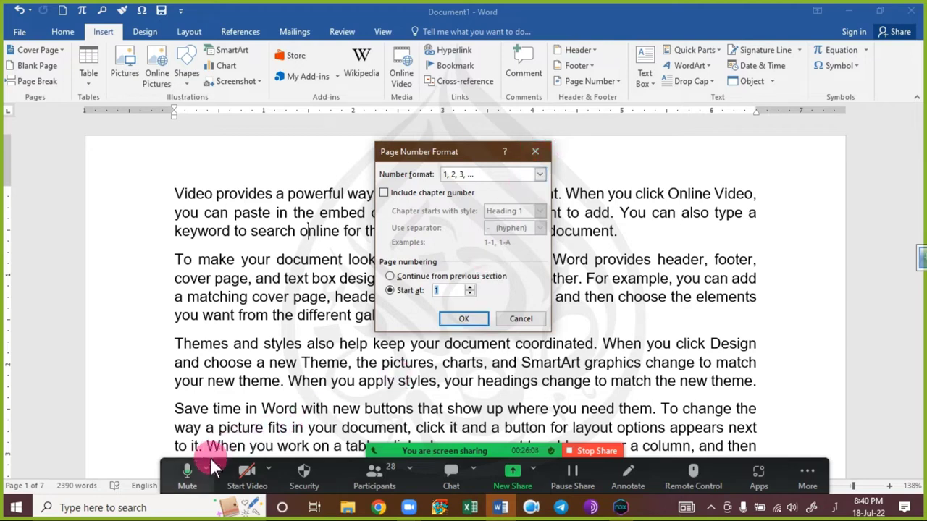
type("2")
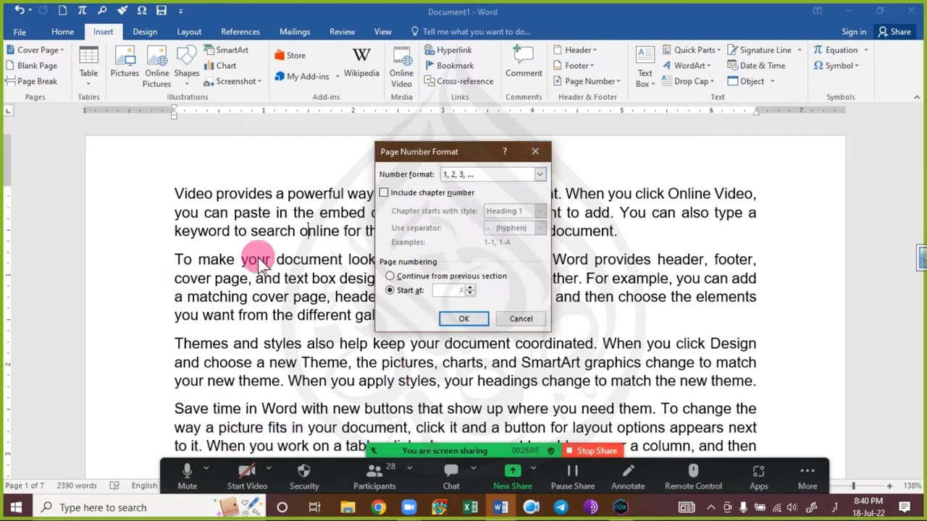
left_click(521, 319)
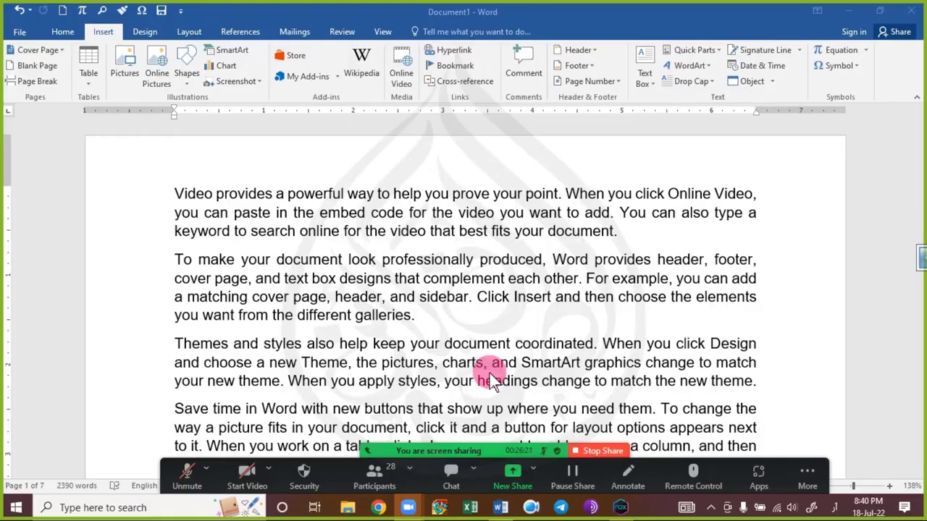
- Peek at the hidden system tray icons, then open the Zoom Chat window over Word
mouse_move(410, 507)
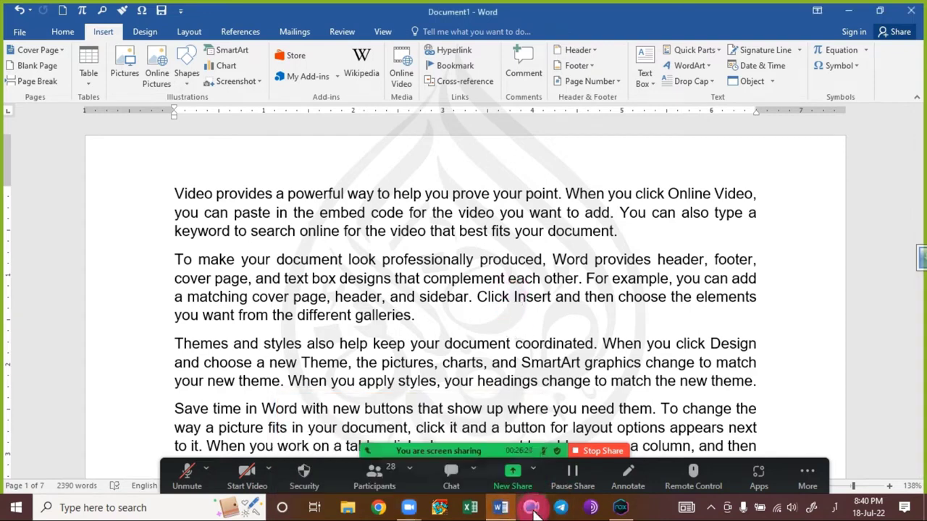
left_click(710, 508)
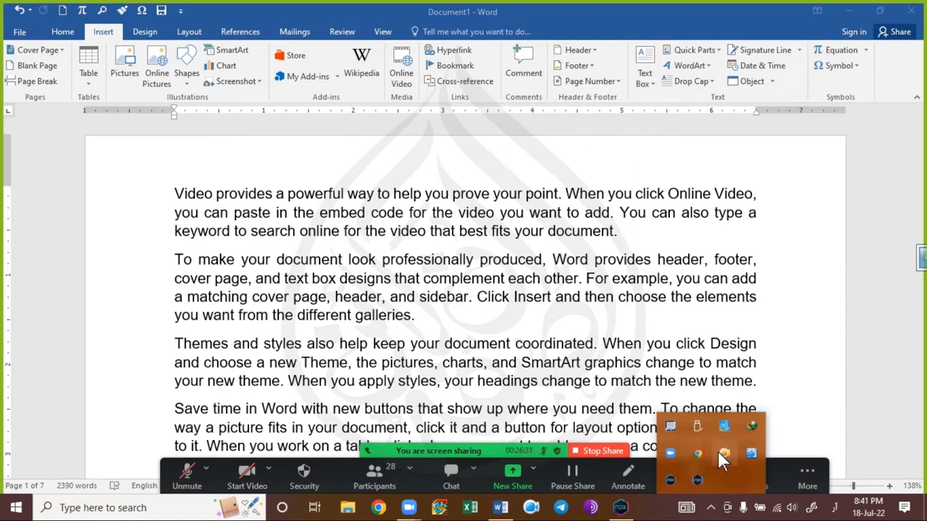
left_click(542, 385)
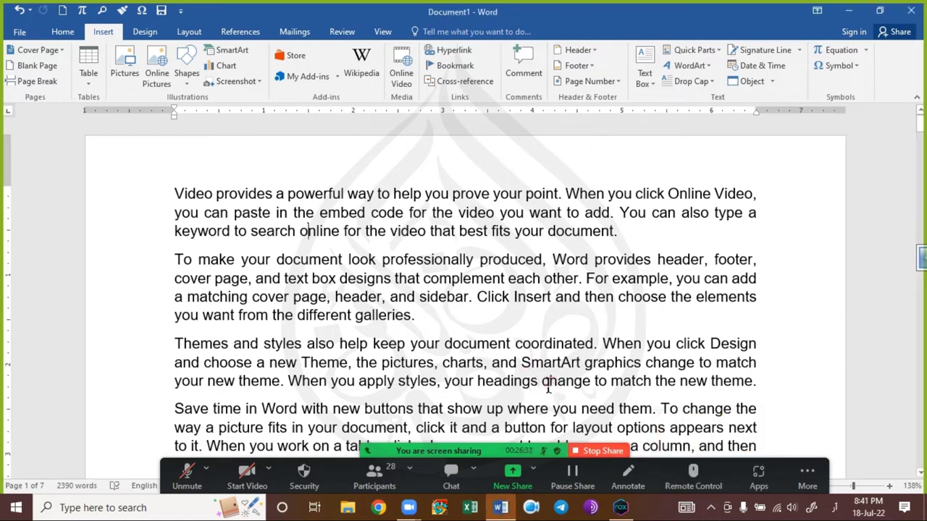
left_click(536, 381, "alt")
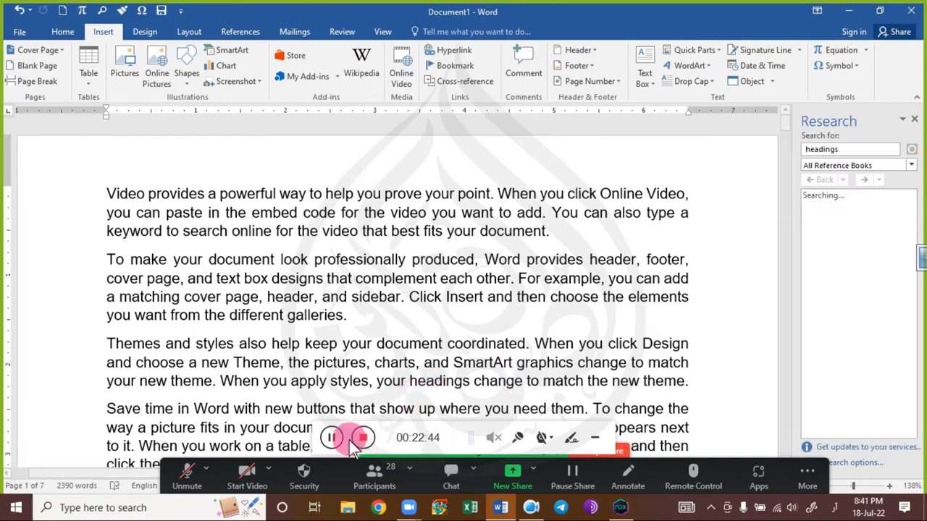
left_click(451, 474)
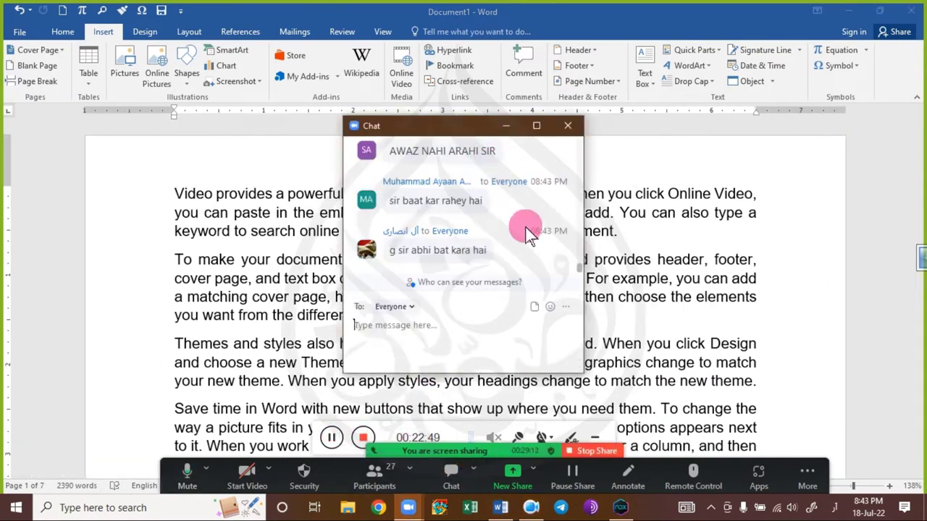
- Dismiss Zoom's 'free meeting will end' warning
scroll(528, 233, "up", 4)
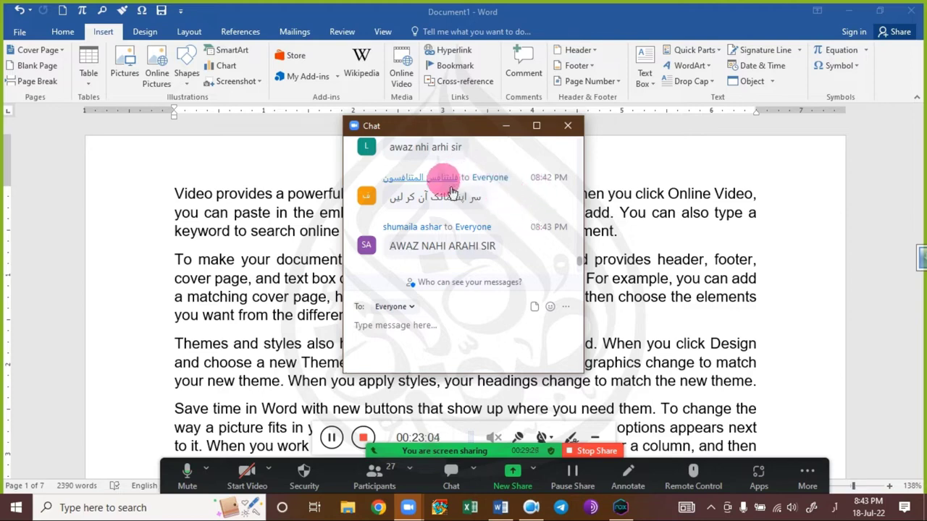
scroll(534, 202, "down", 1)
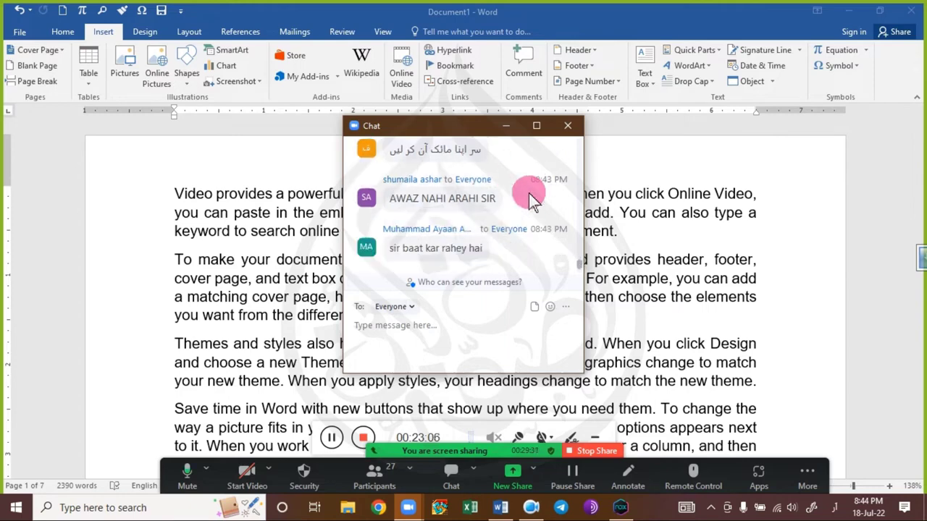
scroll(534, 202, "up", 1)
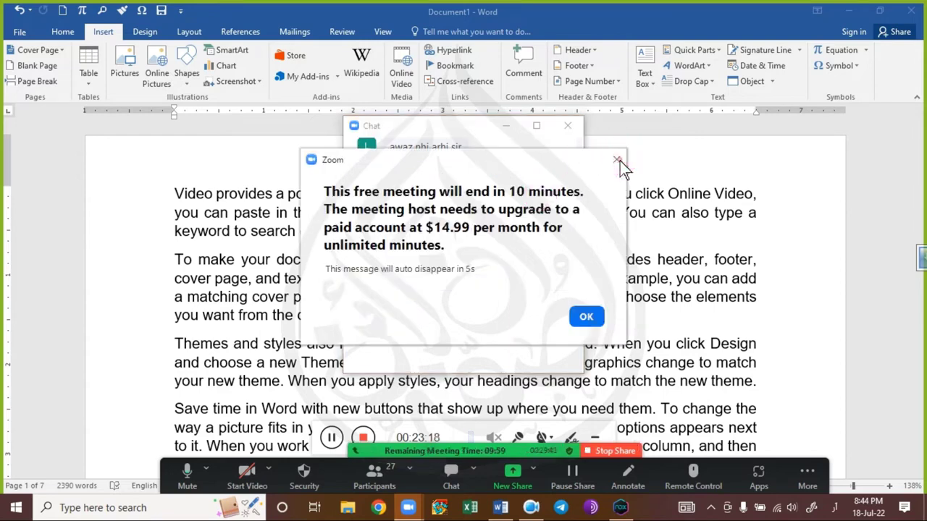
left_click(614, 161)
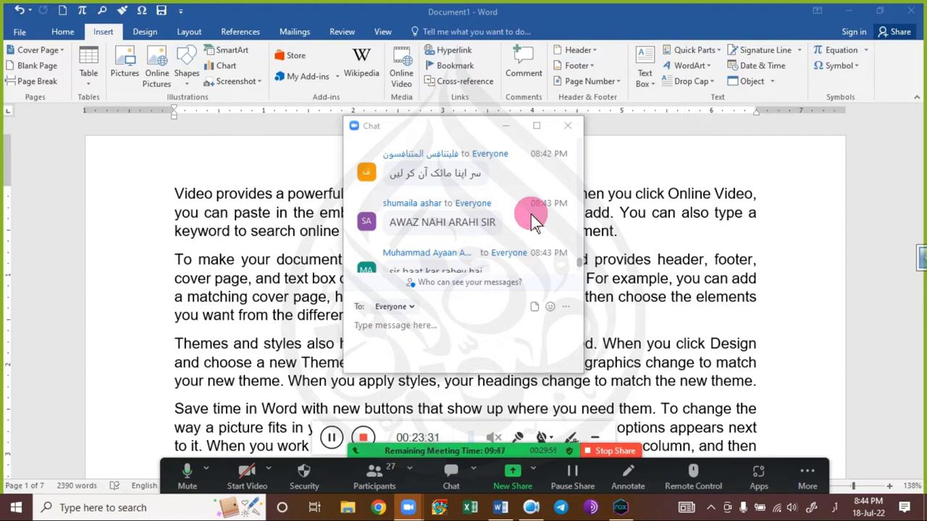
- Read through the chat, nudge its window up and right, then minimize it
scroll(531, 215, "up", 1)
scroll(531, 215, "down", 1)
scroll(531, 214, "down", 3)
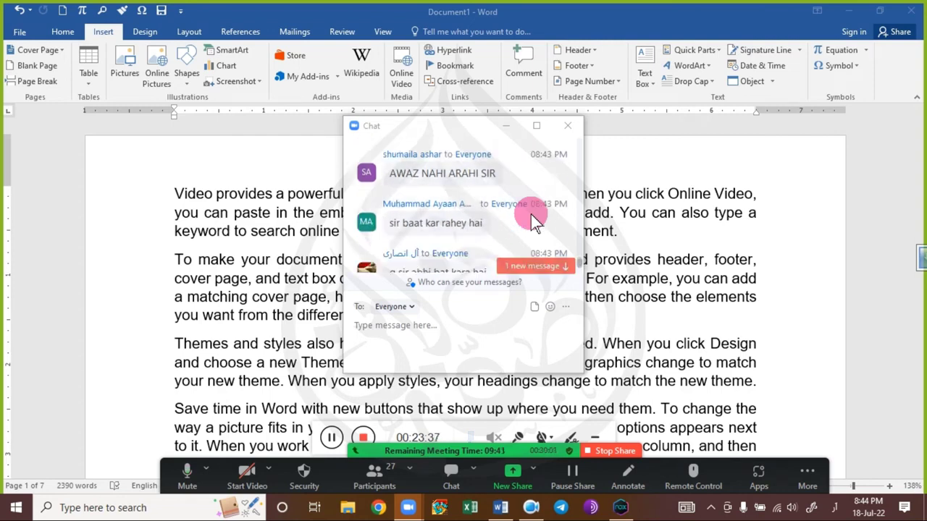
scroll(531, 214, "down", 2)
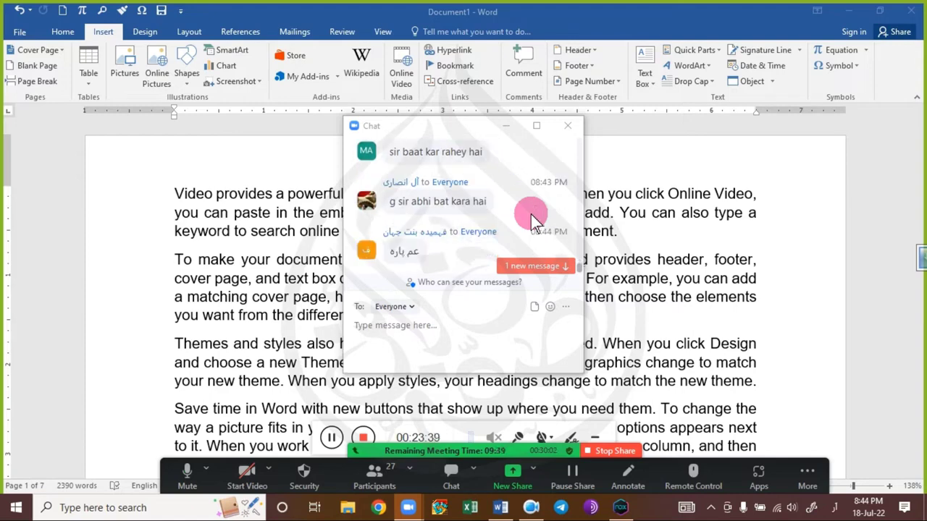
scroll(531, 214, "down", 1)
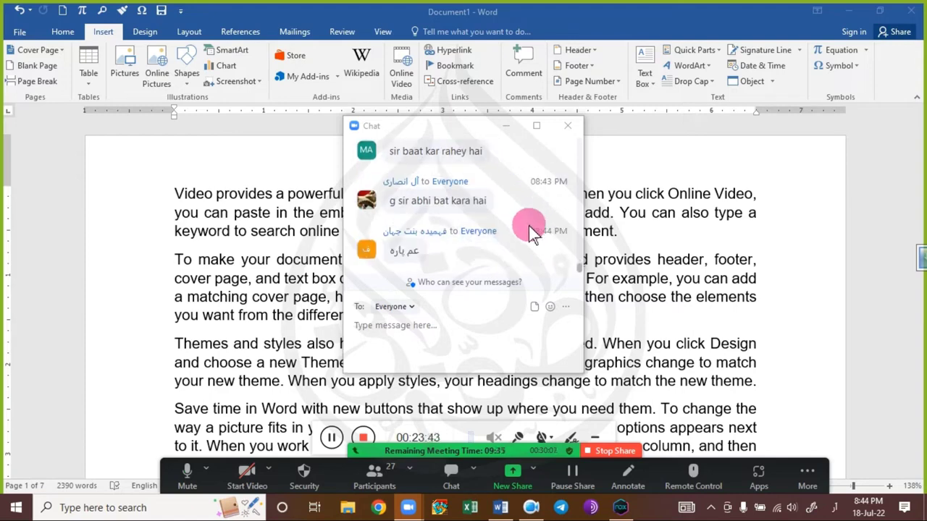
left_click(444, 130)
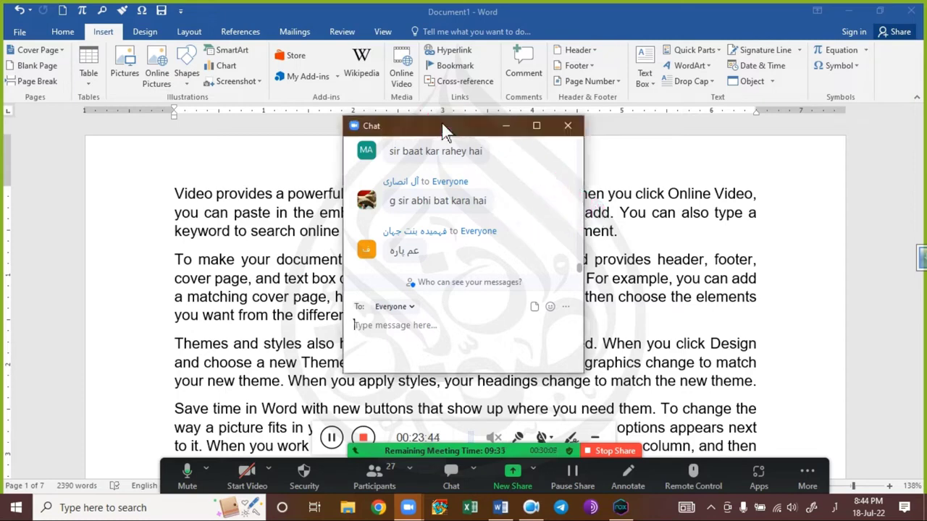
left_click_drag(444, 130, 459, 112)
left_click(534, 170)
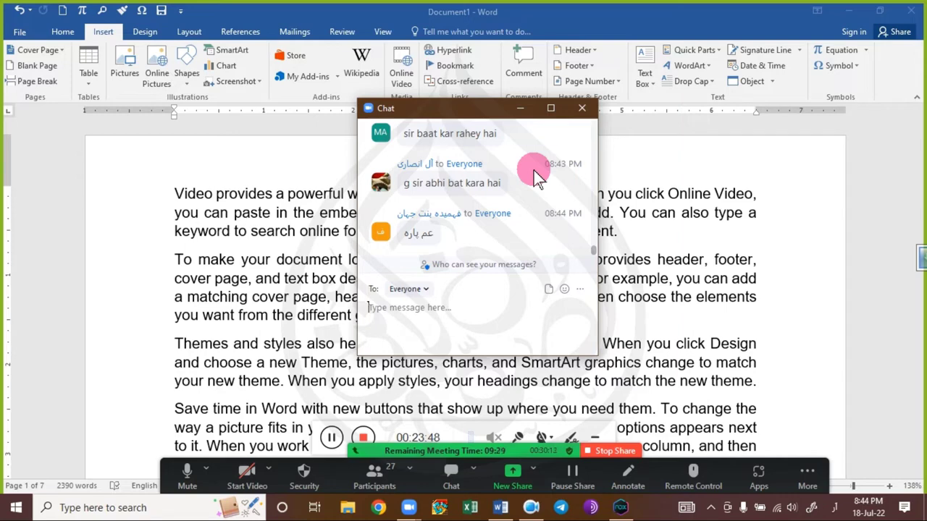
scroll(534, 170, "up", 5)
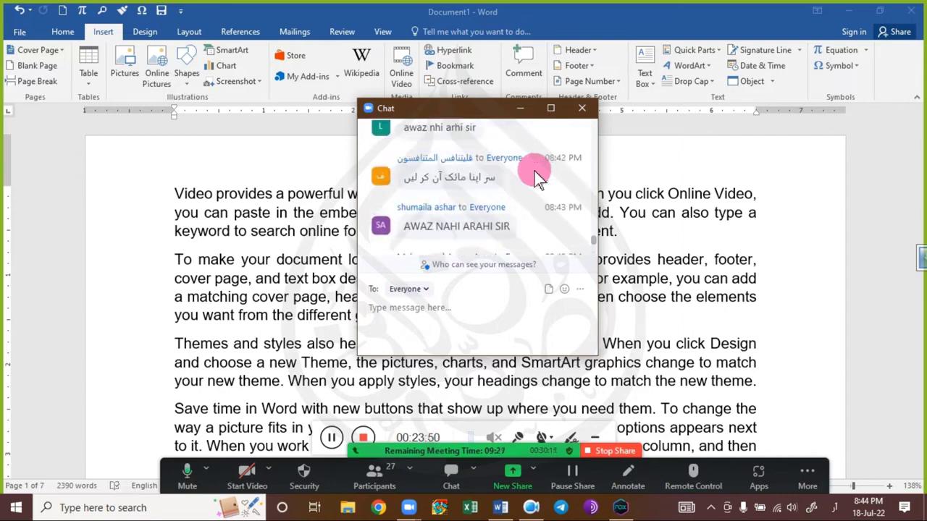
scroll(535, 178, "up", 1)
scroll(535, 177, "down", 1)
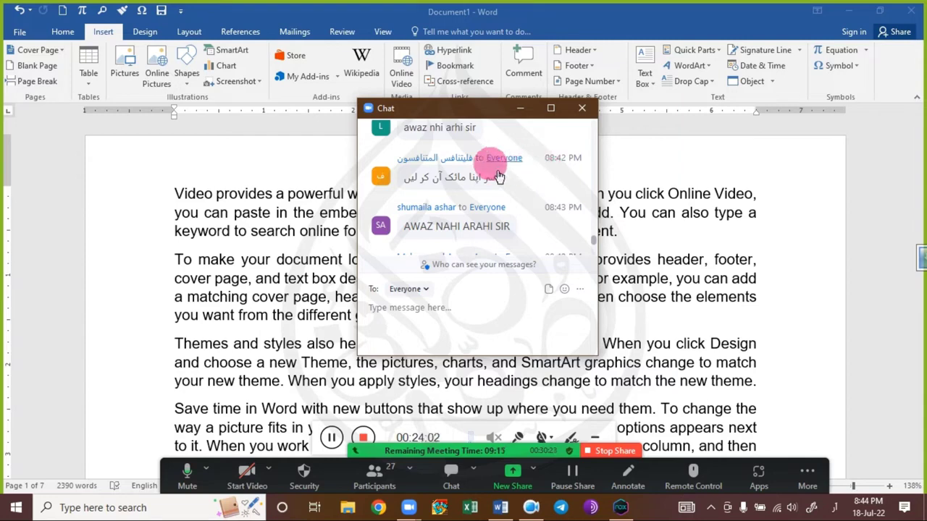
left_click(520, 110)
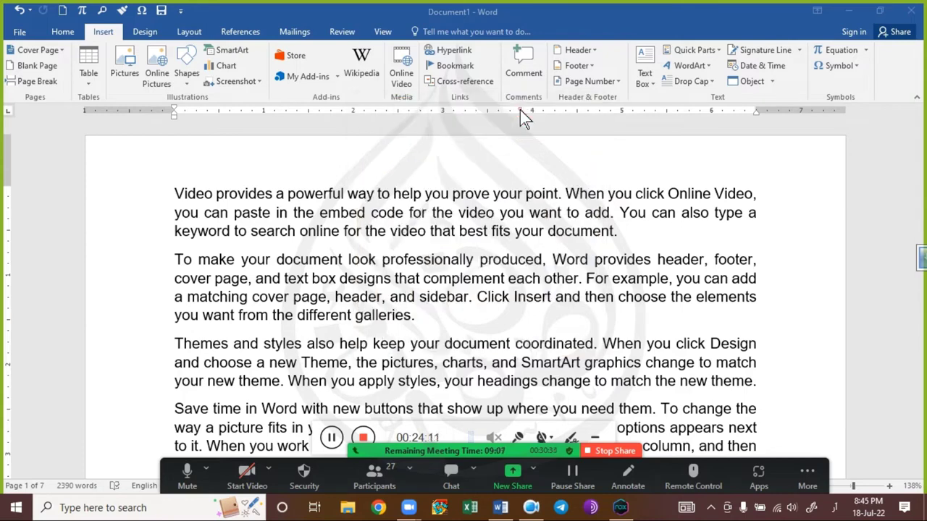
- Toggle the meeting chat open and closed, dragging its window slightly left and up
left_click(452, 472)
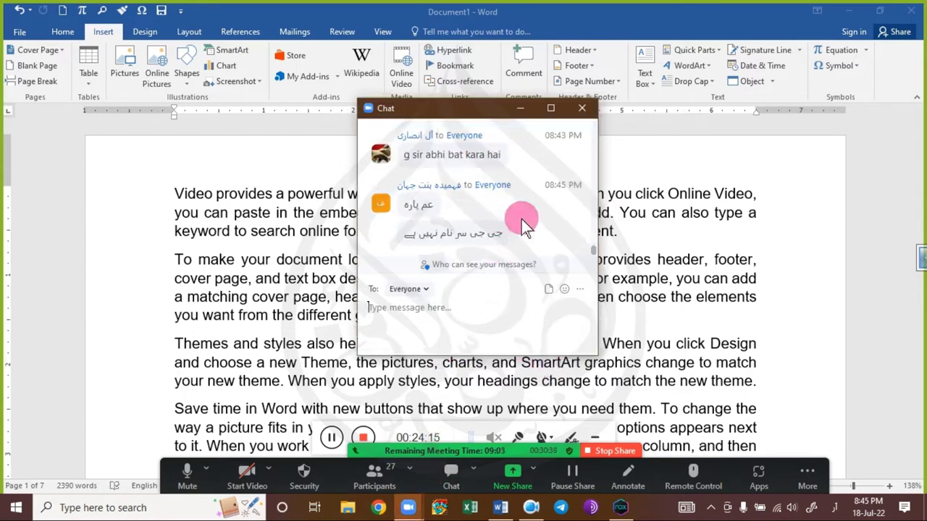
left_click(522, 108)
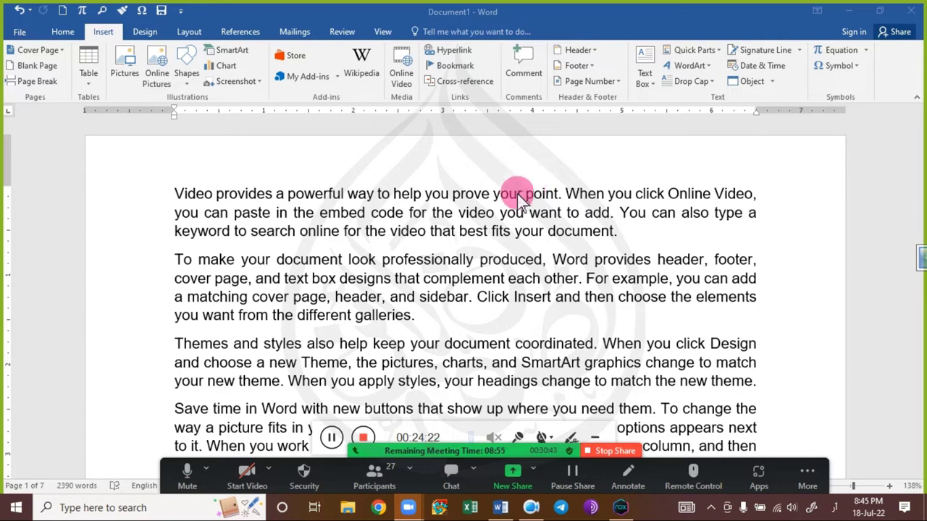
left_click(450, 474)
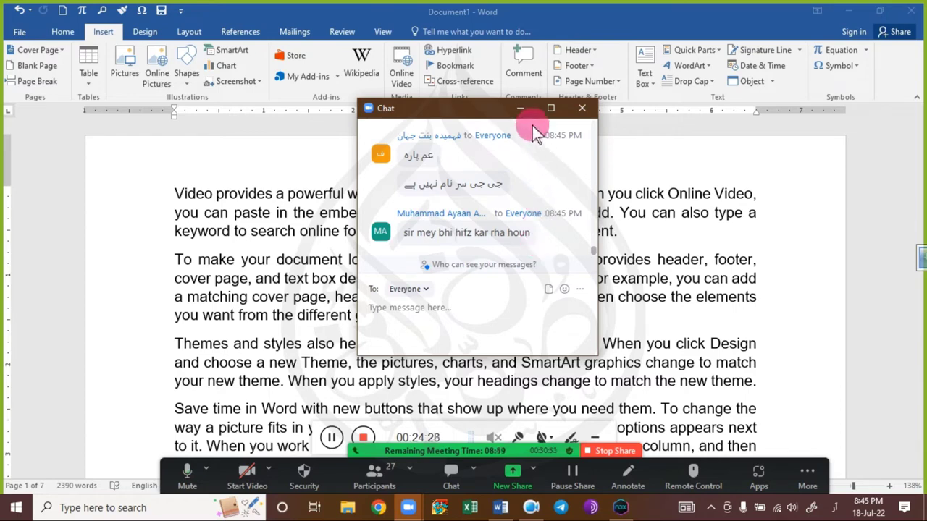
left_click_drag(457, 113, 436, 103)
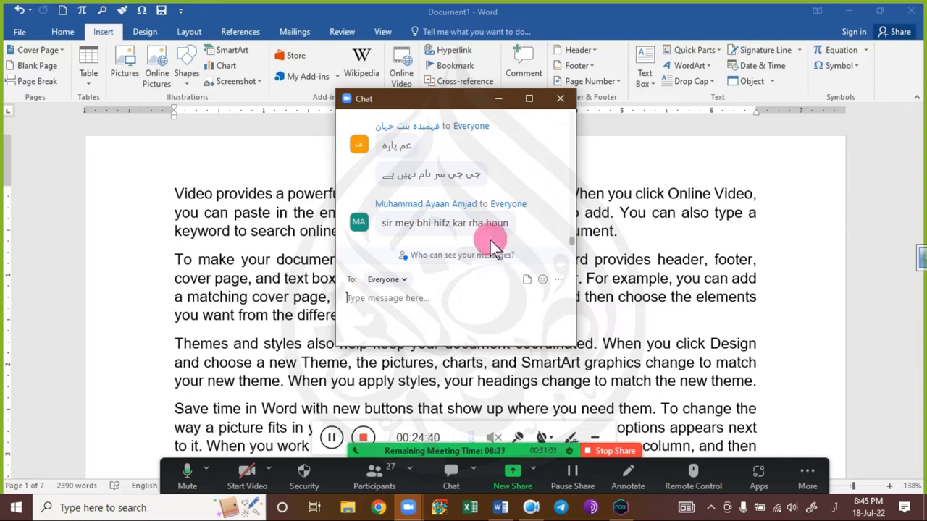
left_click(499, 104)
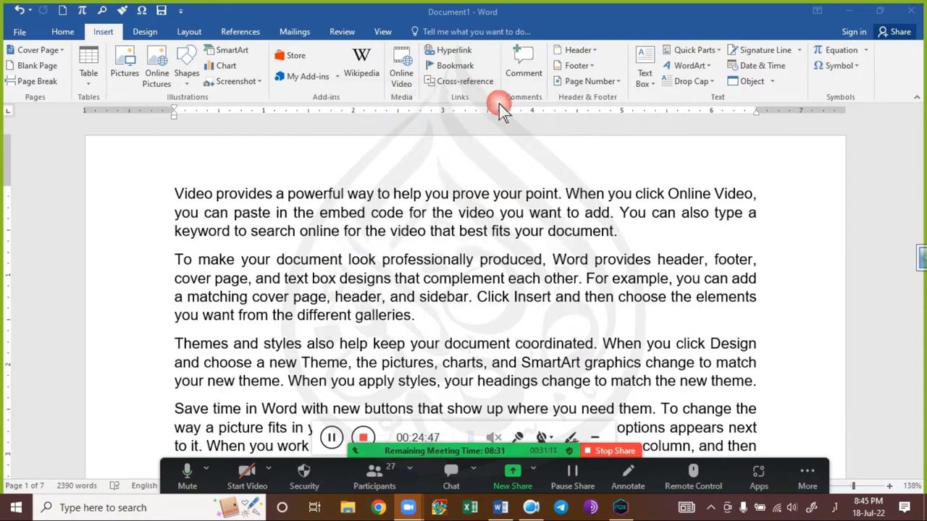
- Reopen the chat and scroll to the latest participant messages
left_click(449, 472)
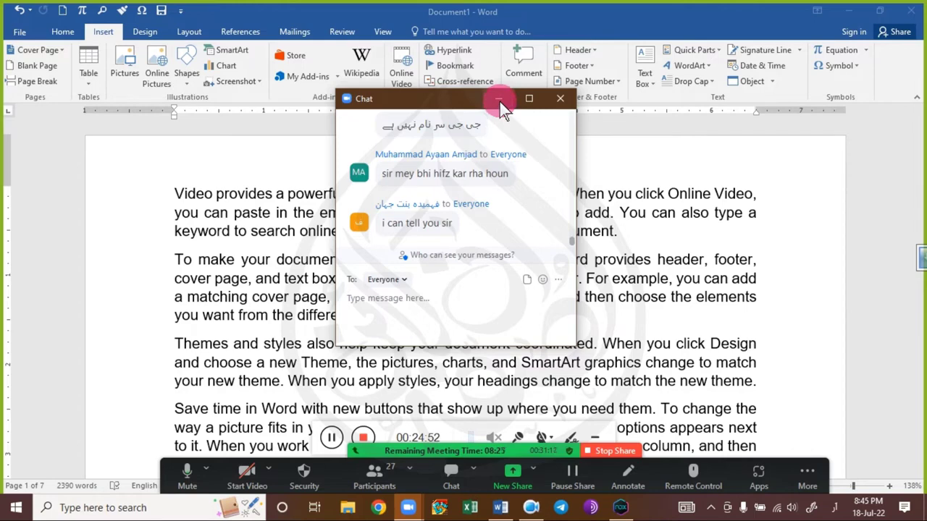
scroll(514, 207, "up", 5)
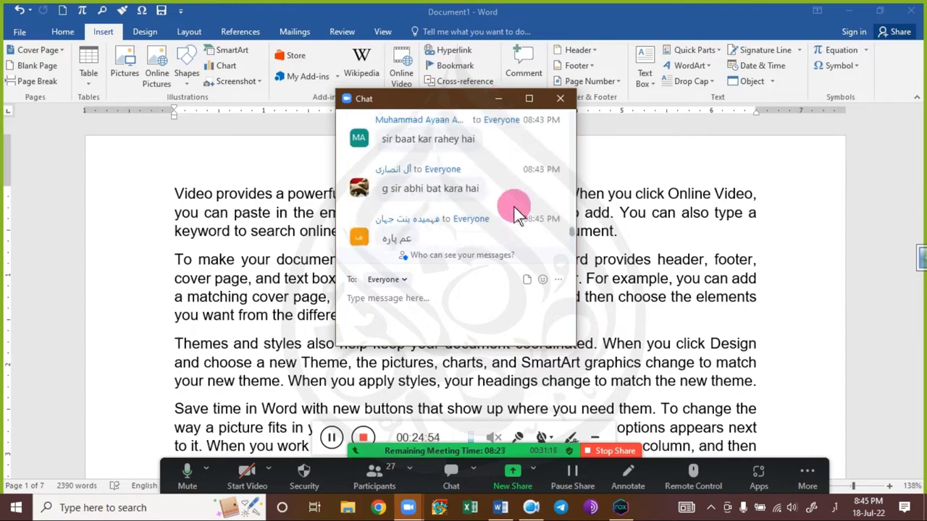
scroll(514, 210, "up", 3)
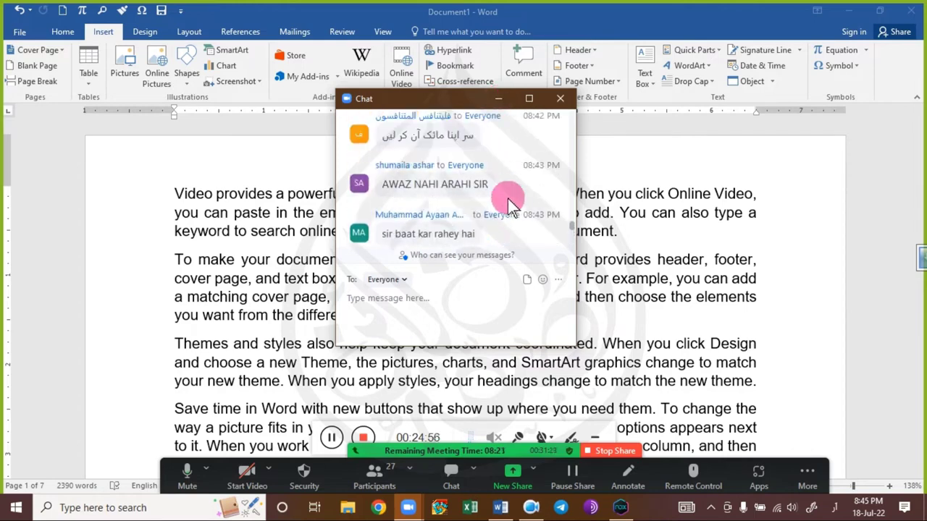
scroll(507, 198, "down", 5)
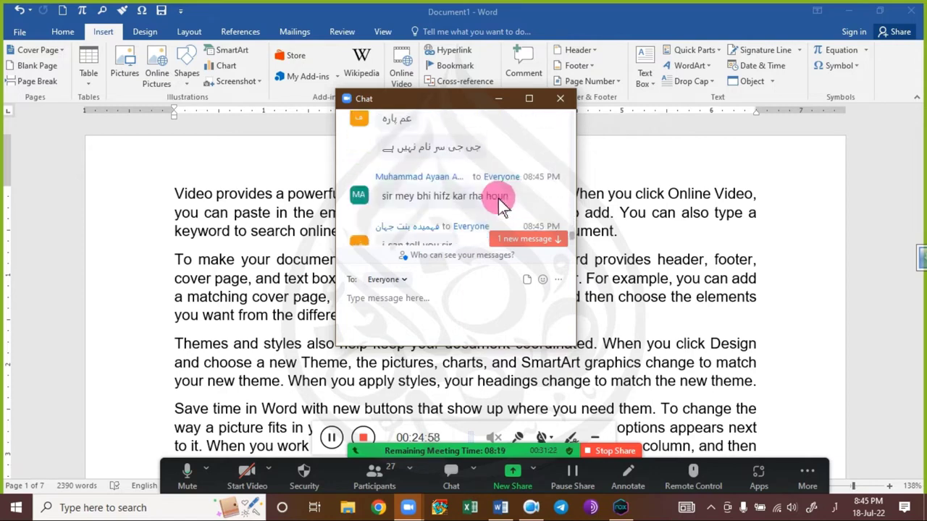
scroll(500, 197, "down", 2)
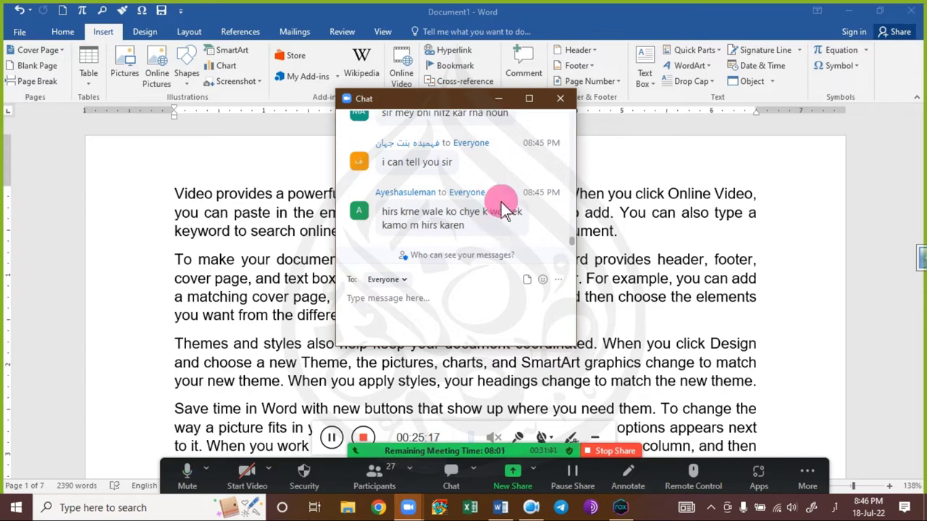
- Toggle the Zoom meeting chat, move it lower, then close it to reveal the document
left_click(498, 101)
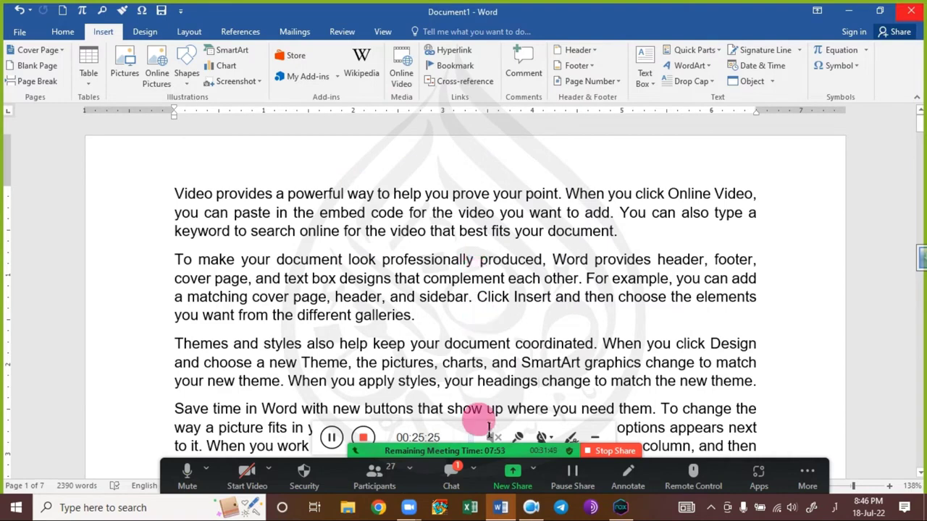
left_click(450, 477)
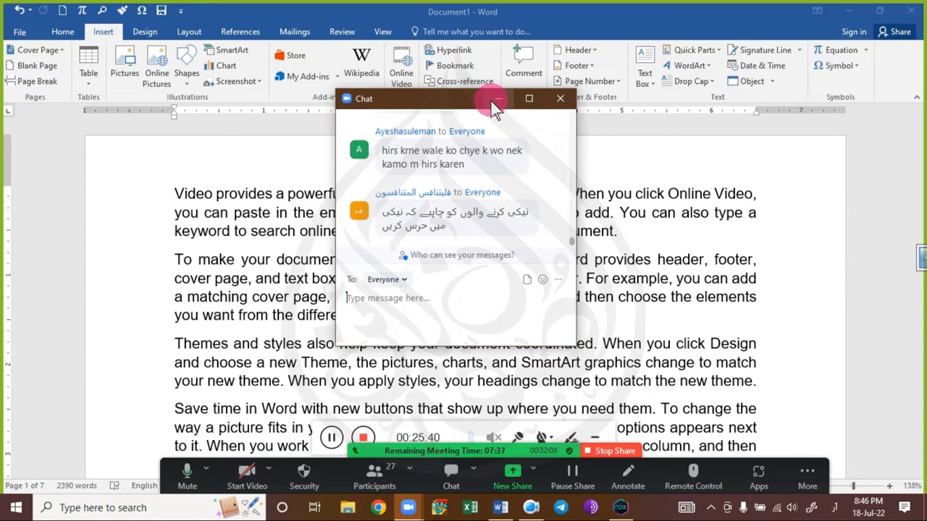
left_click_drag(460, 104, 467, 173)
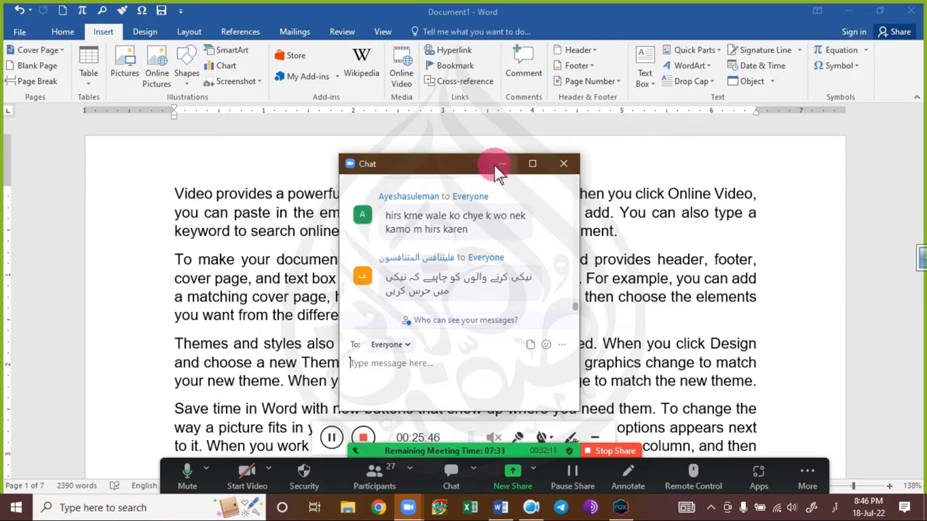
left_click(498, 167)
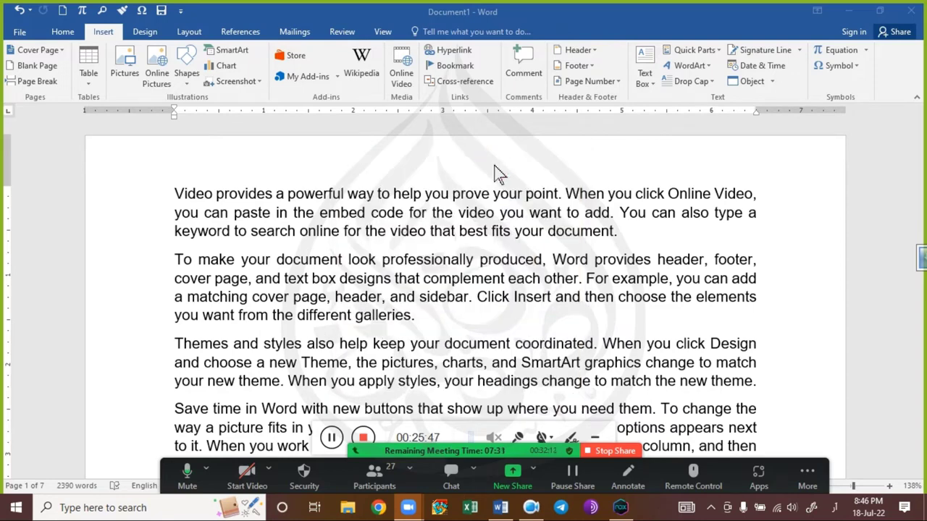
left_click(443, 467)
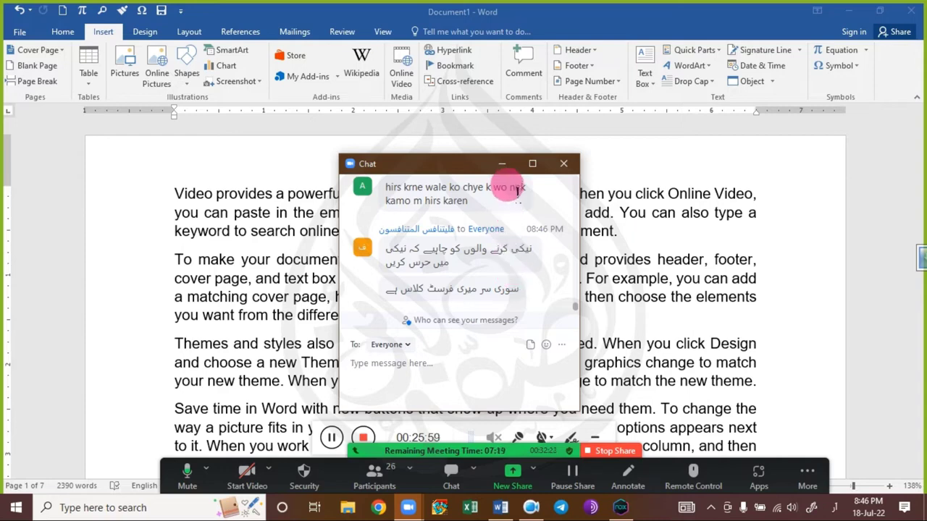
left_click(504, 169)
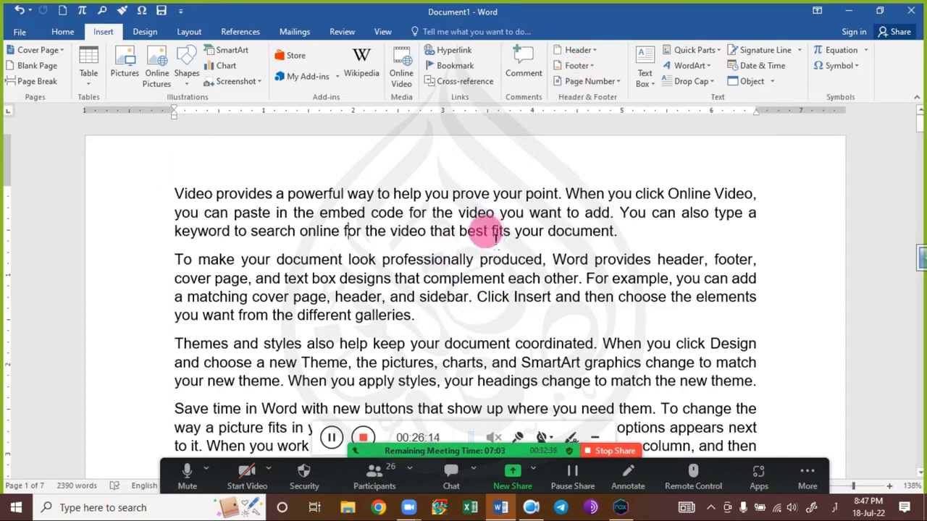
- Briefly select and deselect the opening text, then hide the participant video thumbnails
left_click_drag(174, 192, 319, 274)
left_click(277, 273)
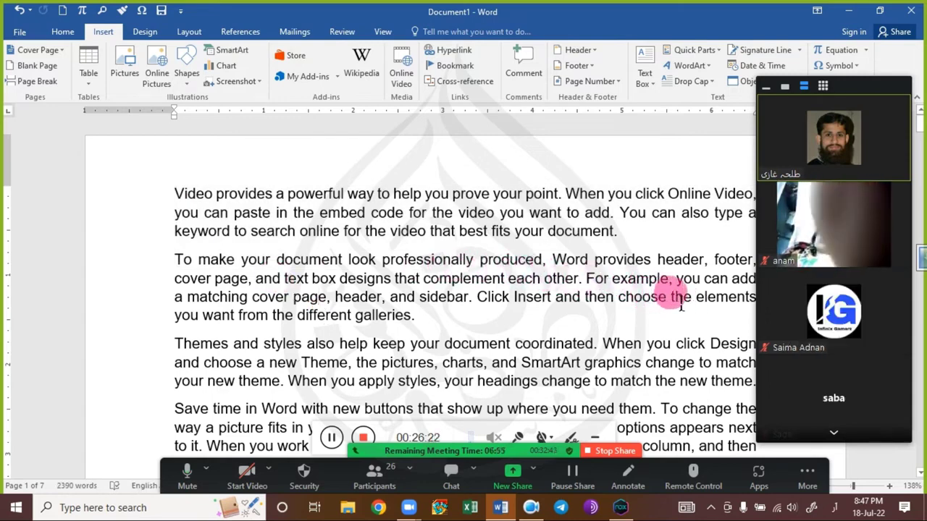
mouse_move(866, 293)
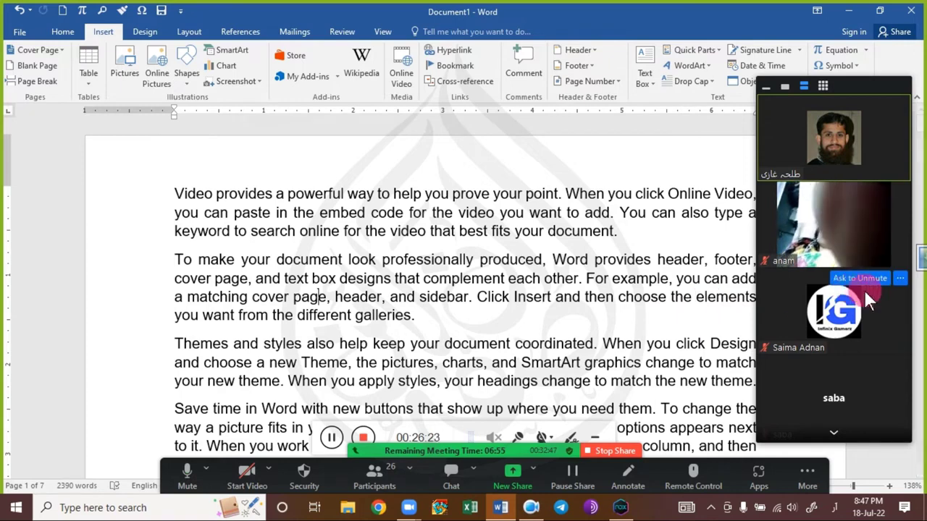
left_click(765, 88)
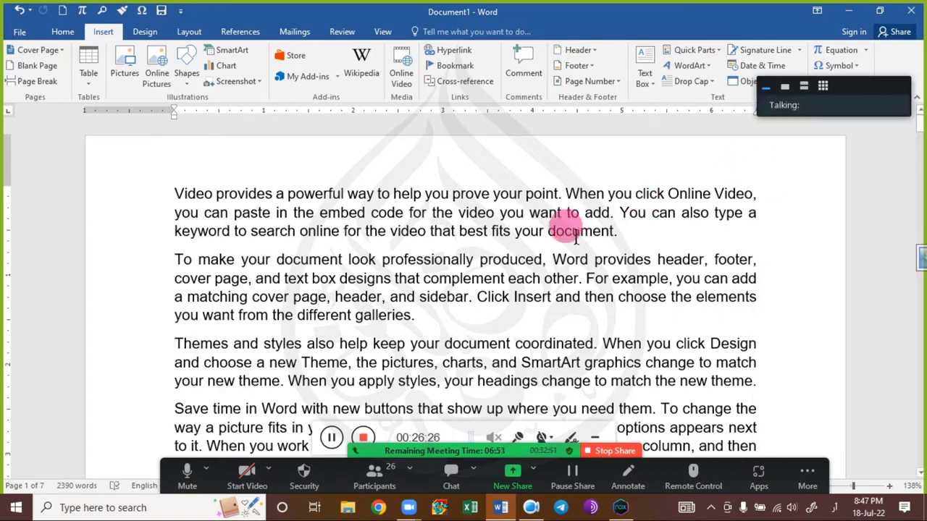
- Reopen the meeting chat, nudge it up and right, and pause the screen recorder
left_click(451, 481)
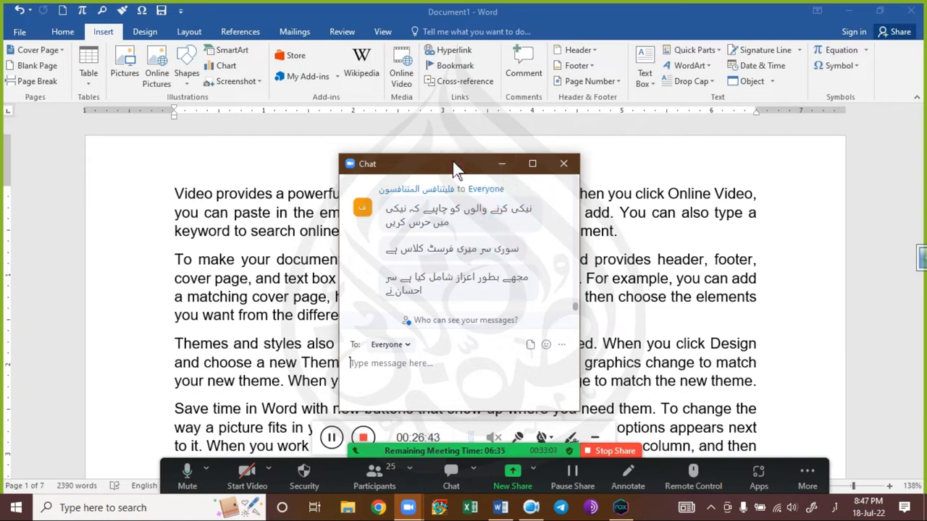
left_click_drag(452, 162, 458, 157)
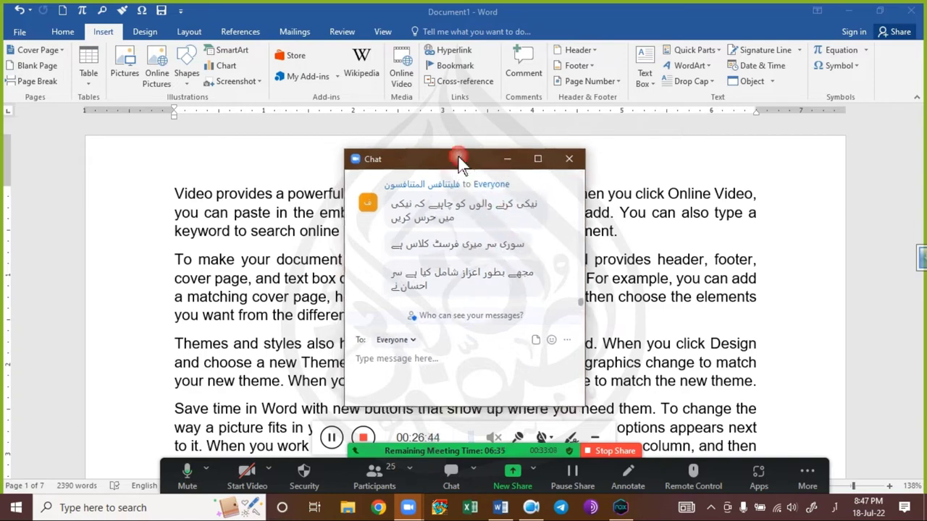
left_click(332, 438)
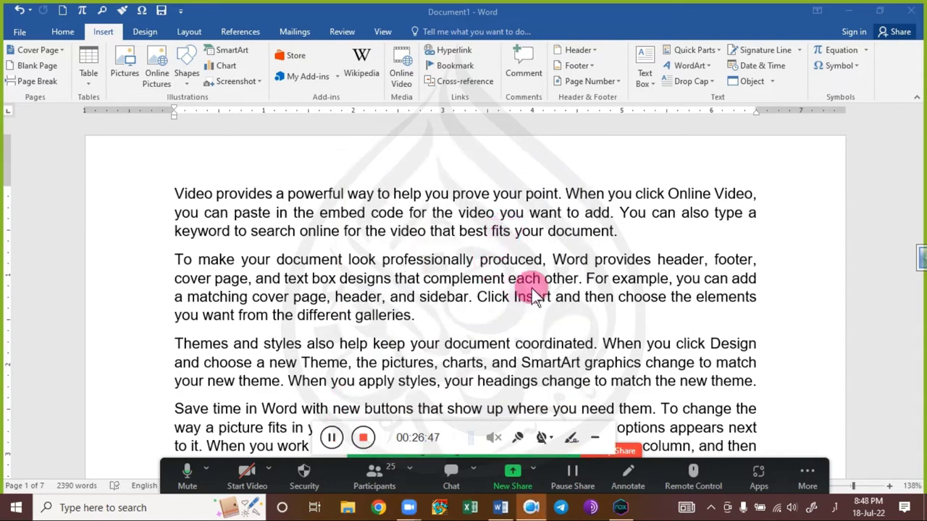
left_click(408, 273)
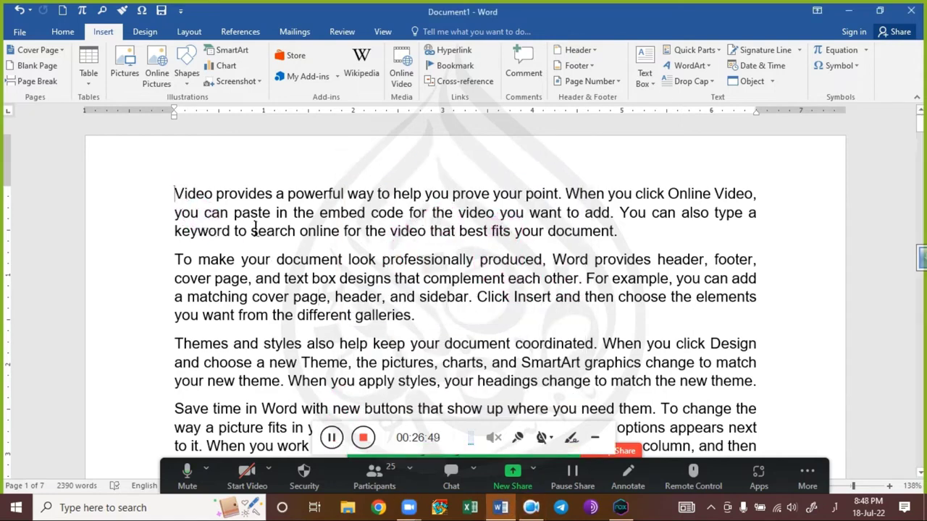
left_click_drag(174, 193, 381, 297)
left_click_drag(176, 167, 177, 210)
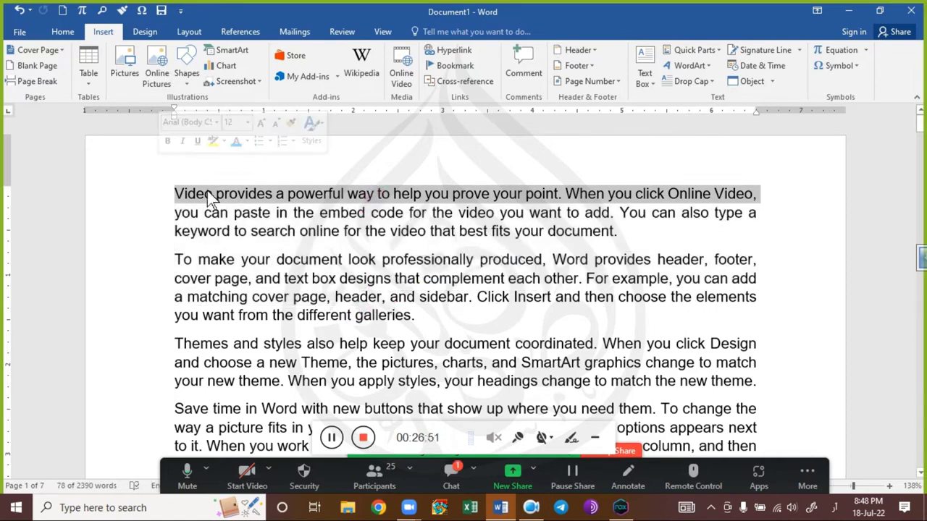
left_click(269, 212)
triple_click(224, 227)
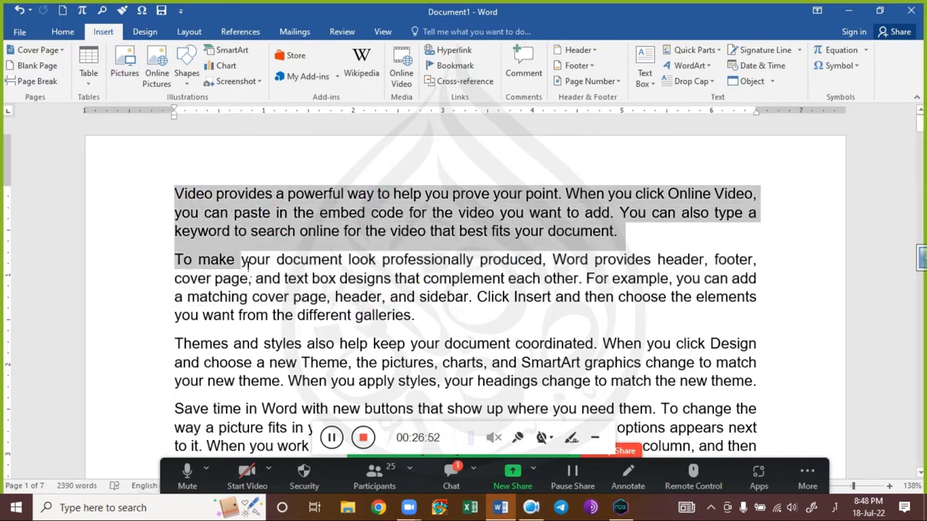
left_click(284, 295)
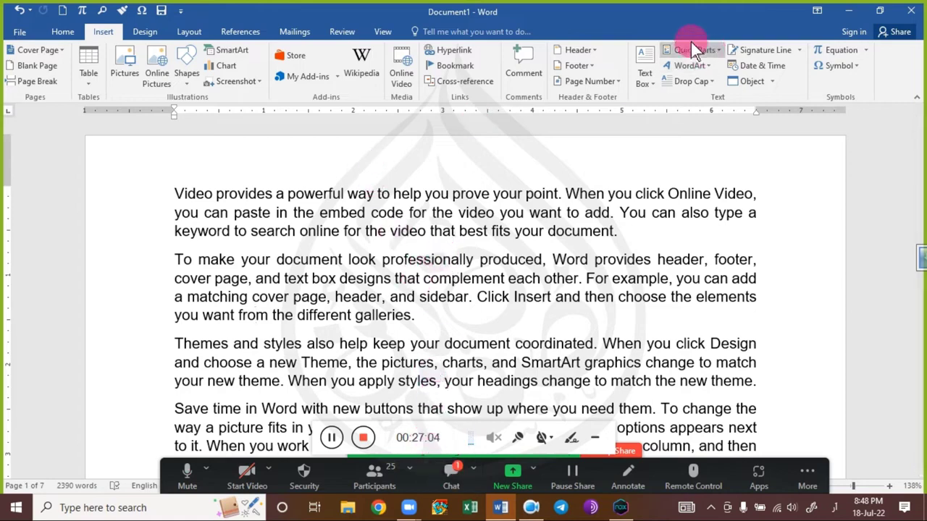
left_click(582, 52)
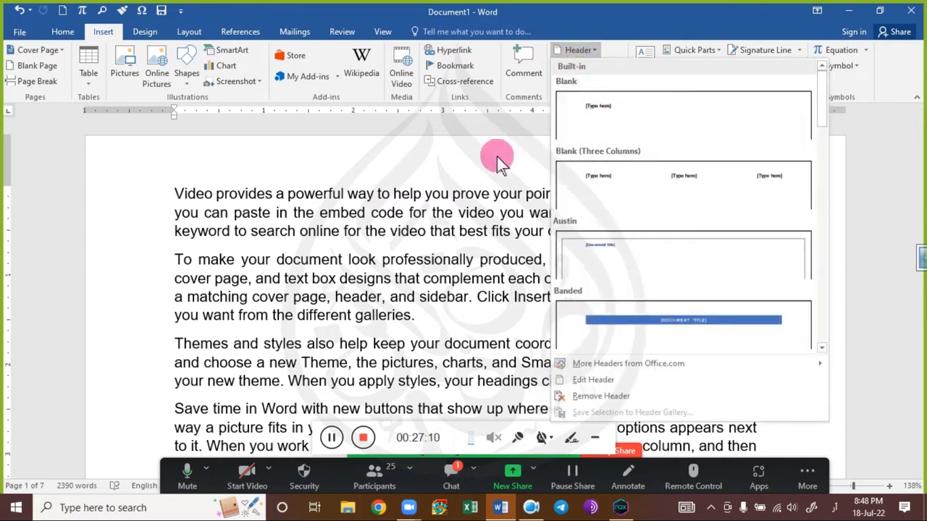
left_click(660, 378)
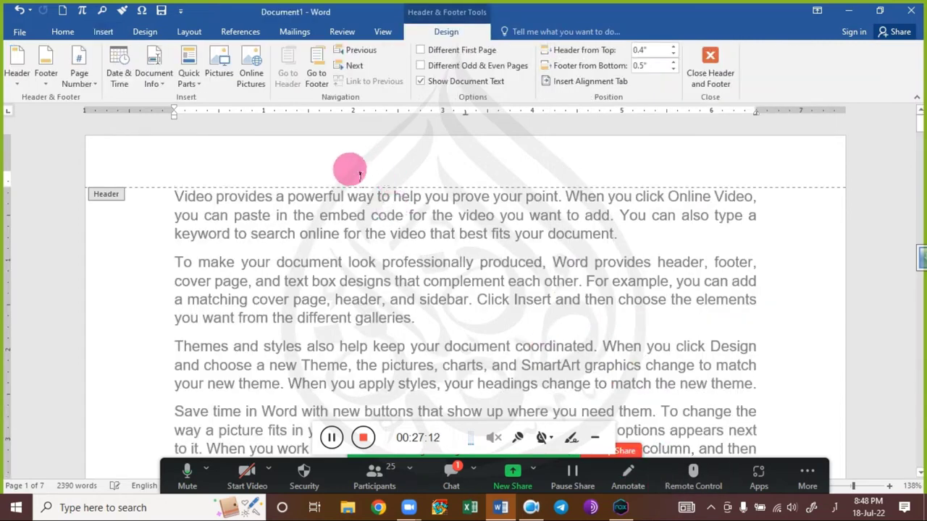
left_click(150, 84)
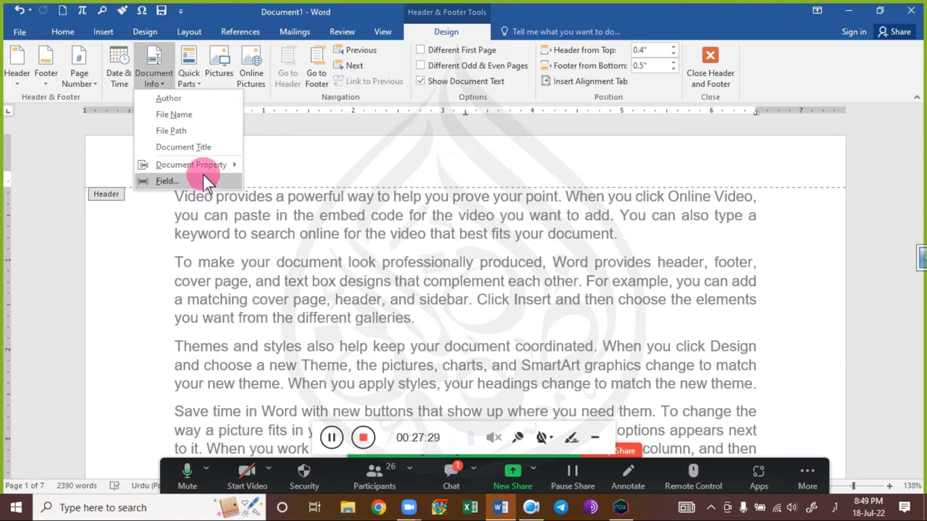
left_click(270, 134)
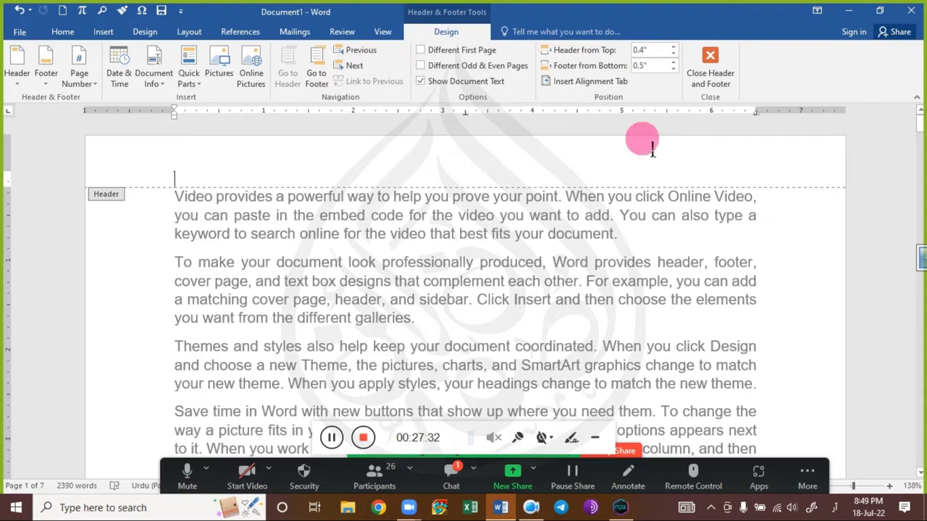
left_click(709, 69)
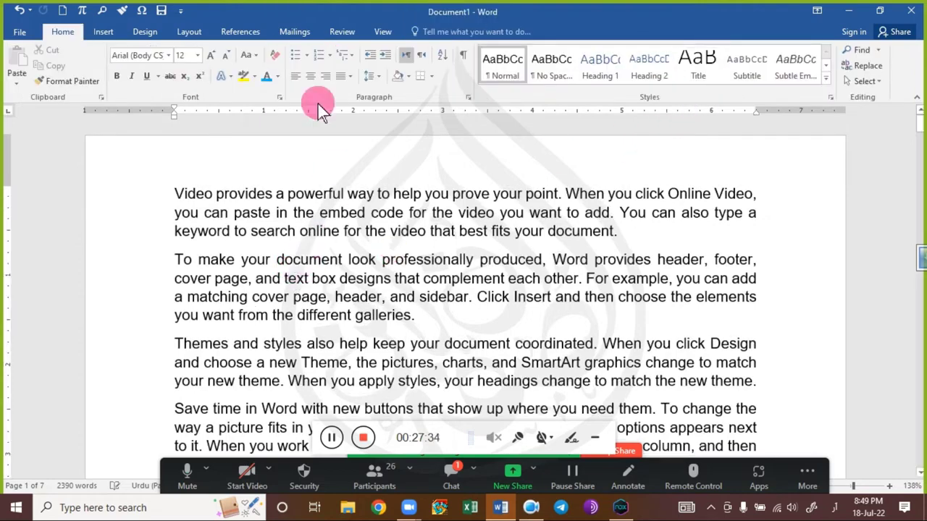
left_click(103, 32)
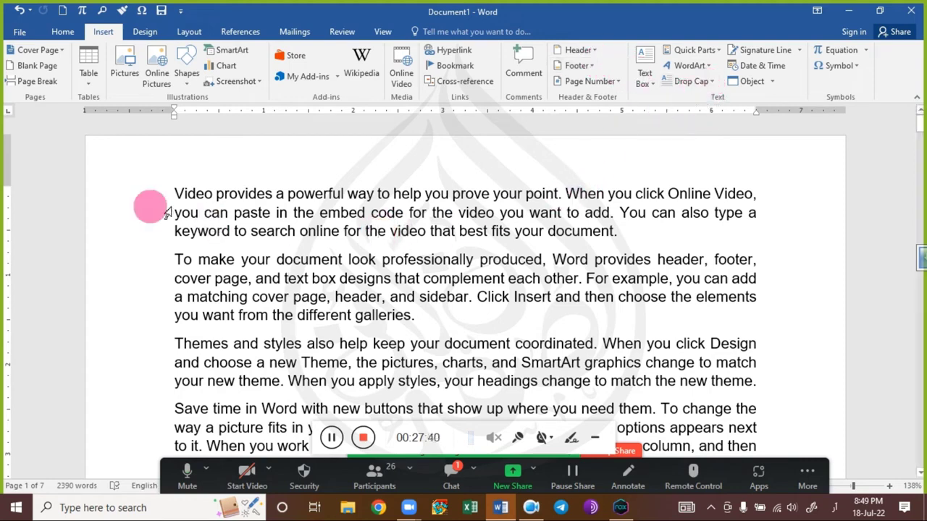
left_click(712, 86)
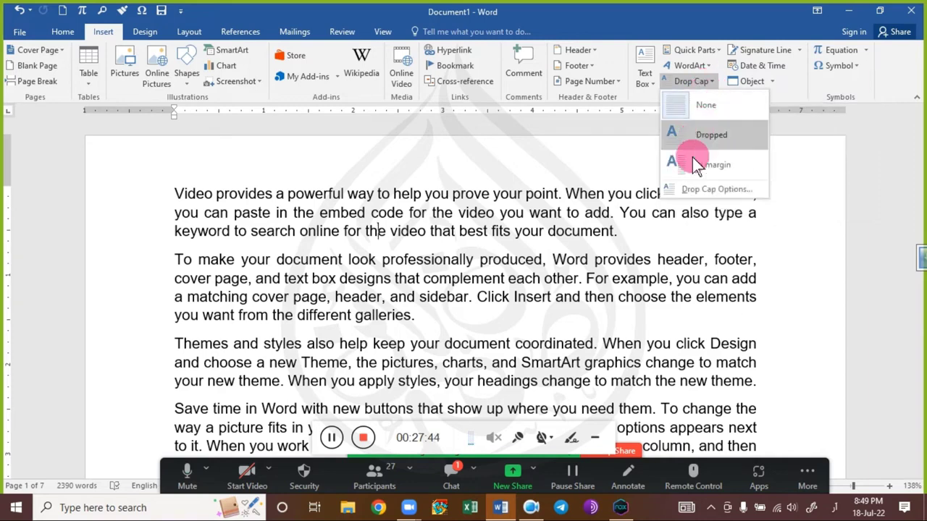
left_click(255, 277)
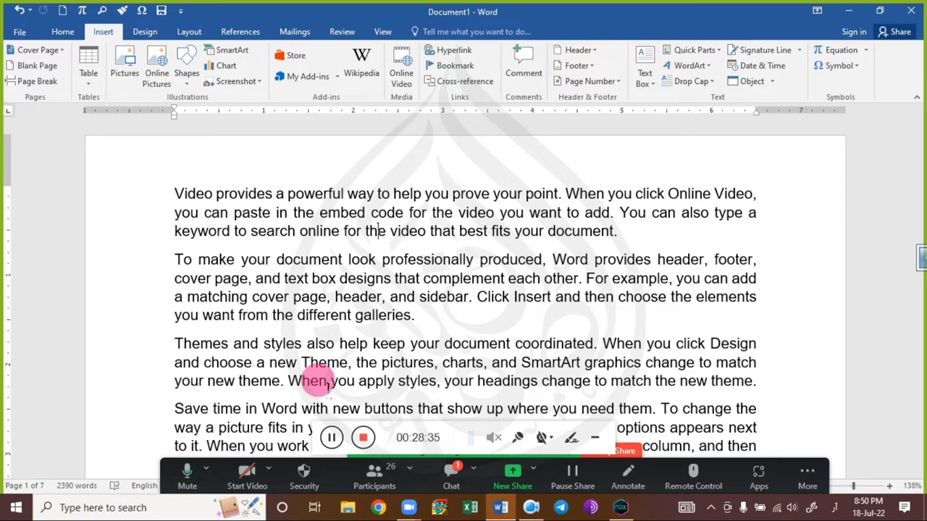
left_click(450, 479)
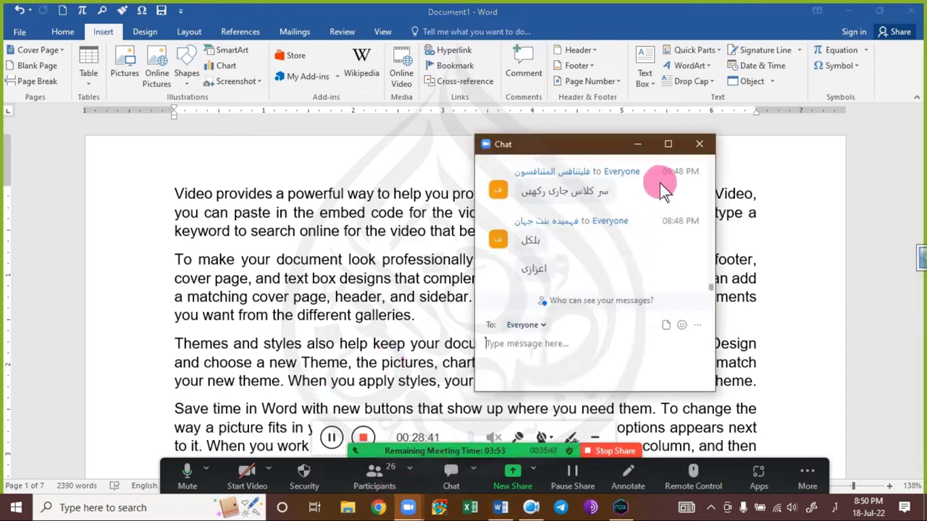
left_click(636, 143)
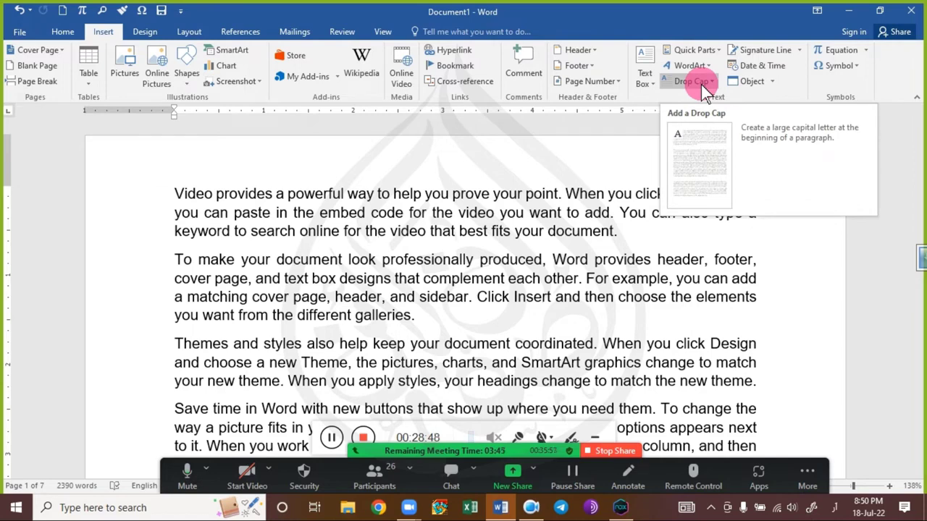
left_click(175, 197)
left_click(251, 237)
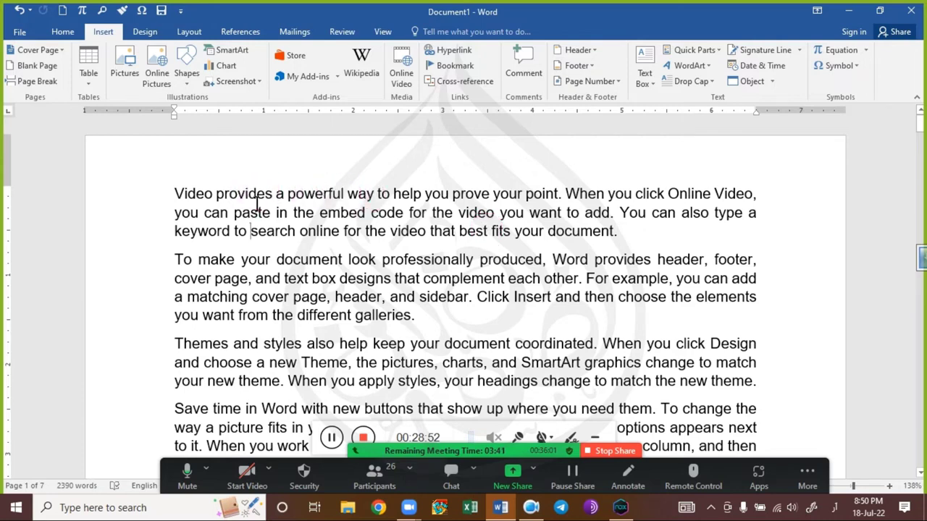
left_click(176, 195)
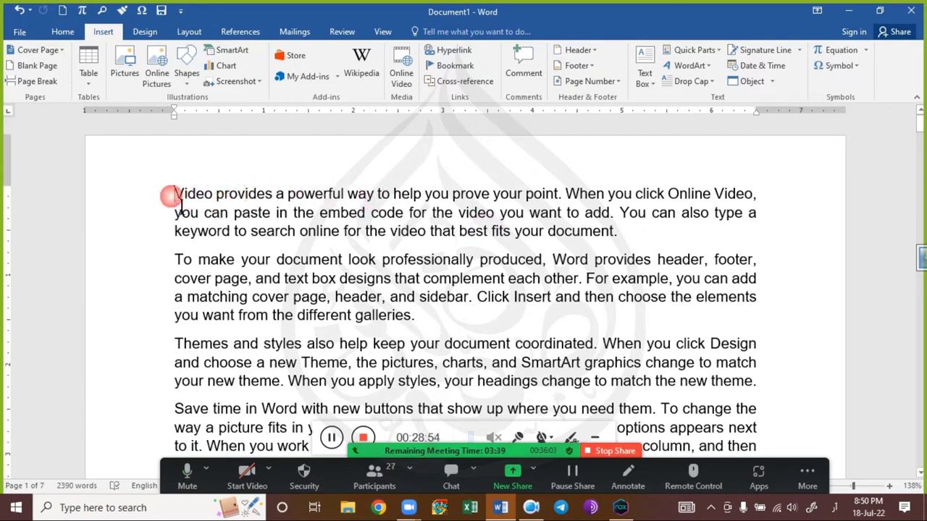
left_click(324, 305)
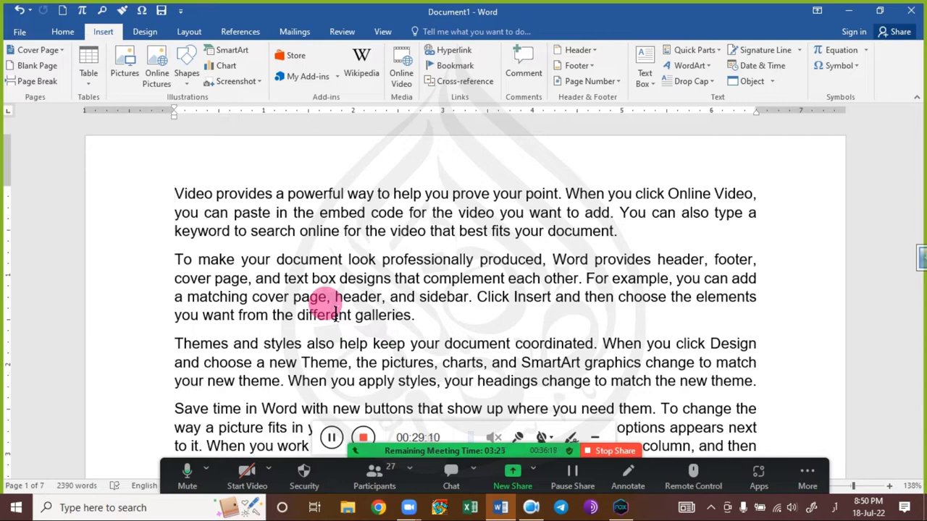
- Try a dropped capital V on the first paragraph, then reopen the Drop Cap choices
left_click(690, 82)
left_click(697, 136)
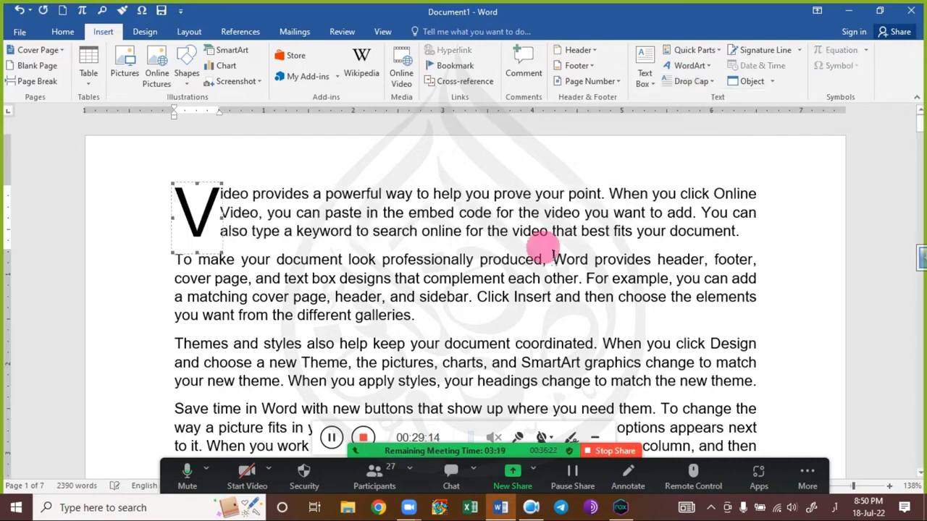
left_click(445, 343)
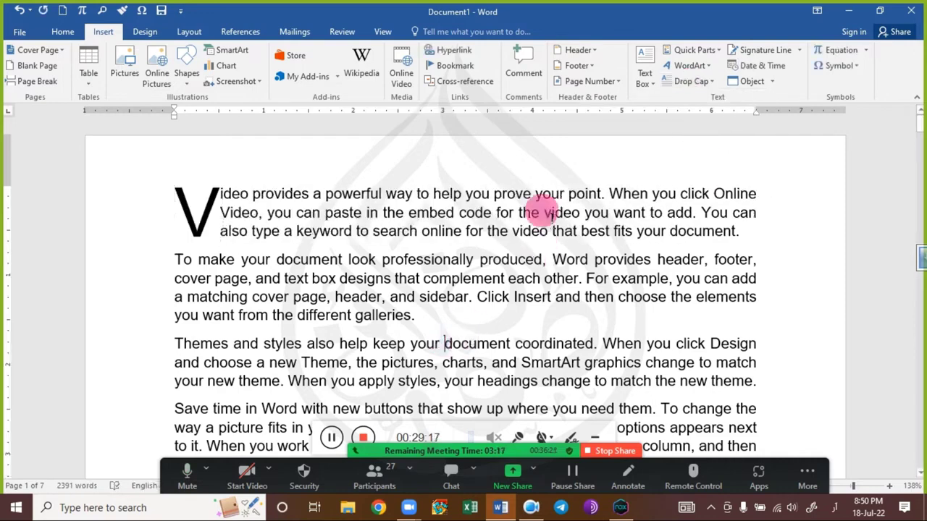
left_click(694, 82)
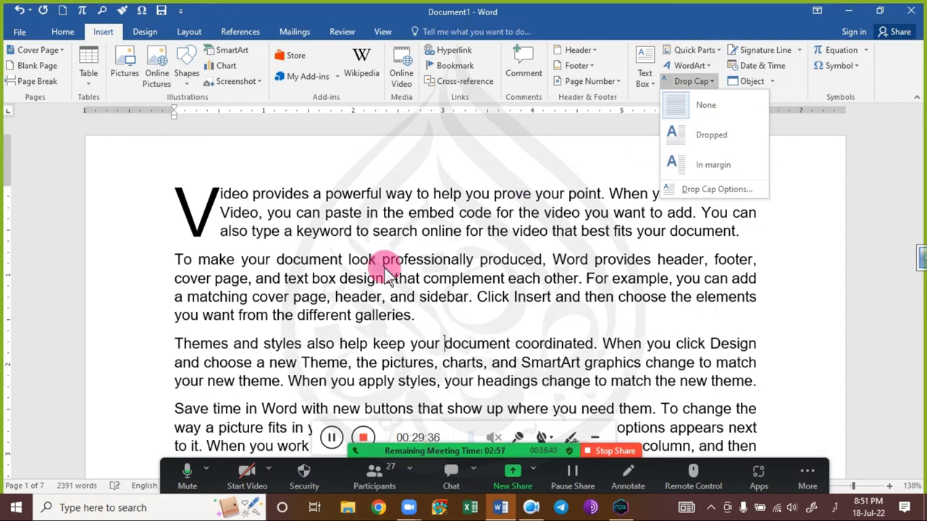
- Put the cursor in the first paragraph and set Drop Cap to None
left_click(232, 351)
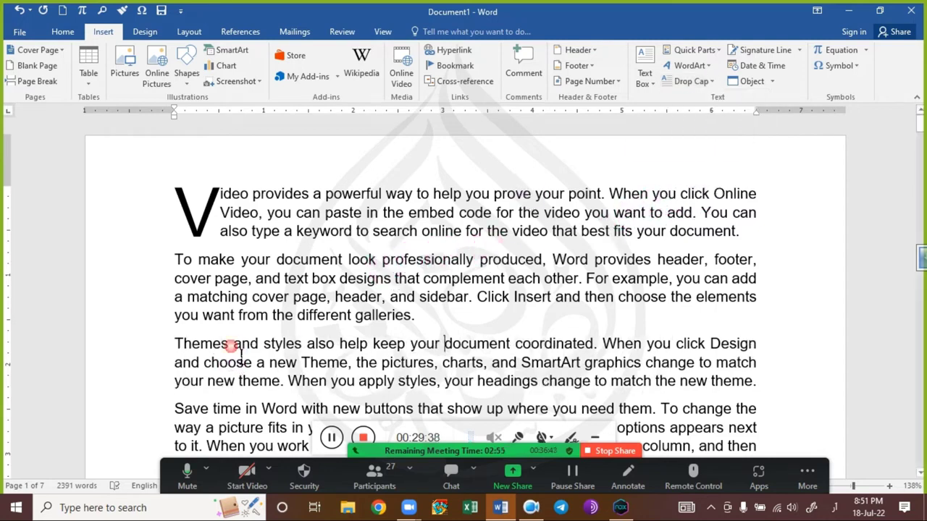
left_click(265, 218)
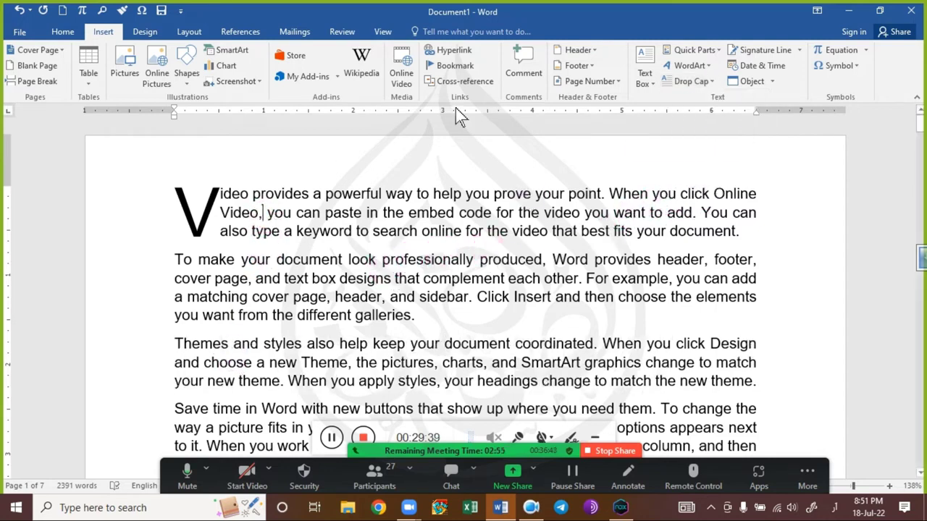
left_click(699, 69)
left_click(670, 67)
left_click(683, 82)
left_click(693, 118)
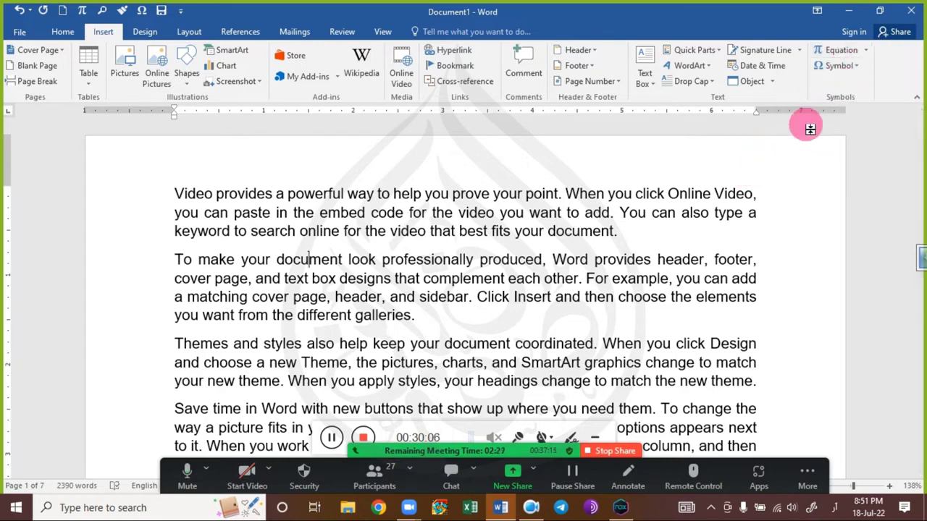
left_click(430, 470)
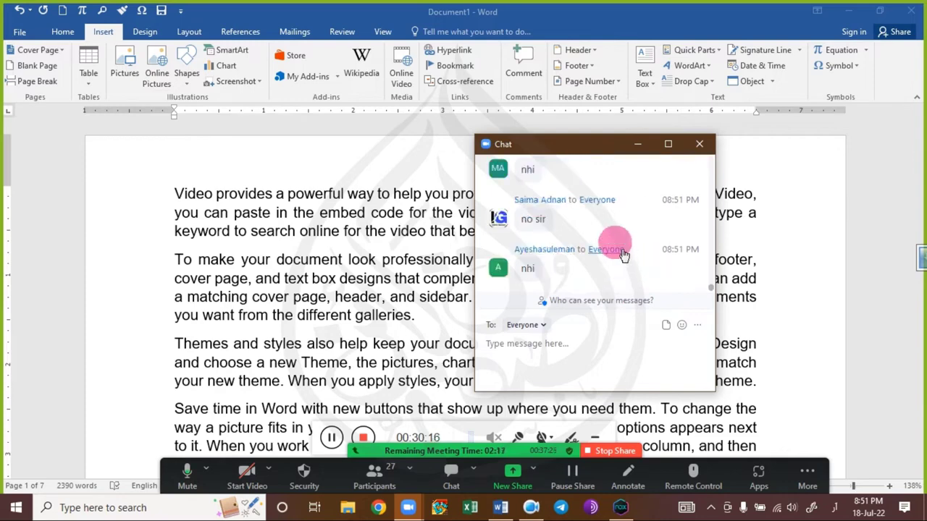
scroll(605, 239, "up", 1)
scroll(607, 245, "down", 5)
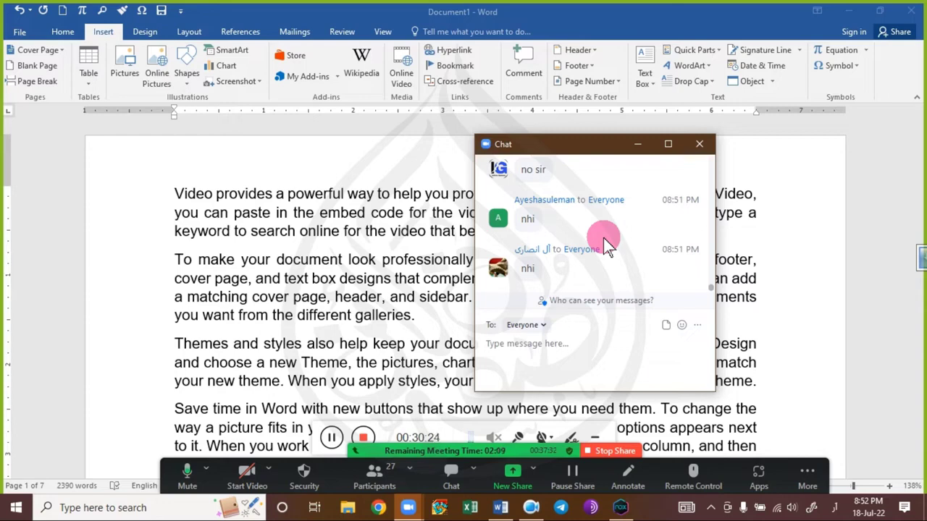
left_click(636, 146)
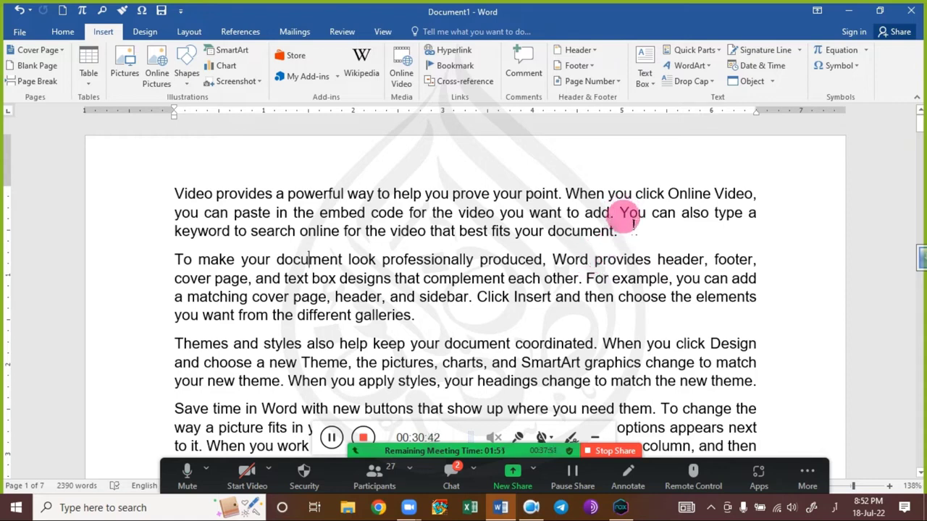
left_click(447, 487)
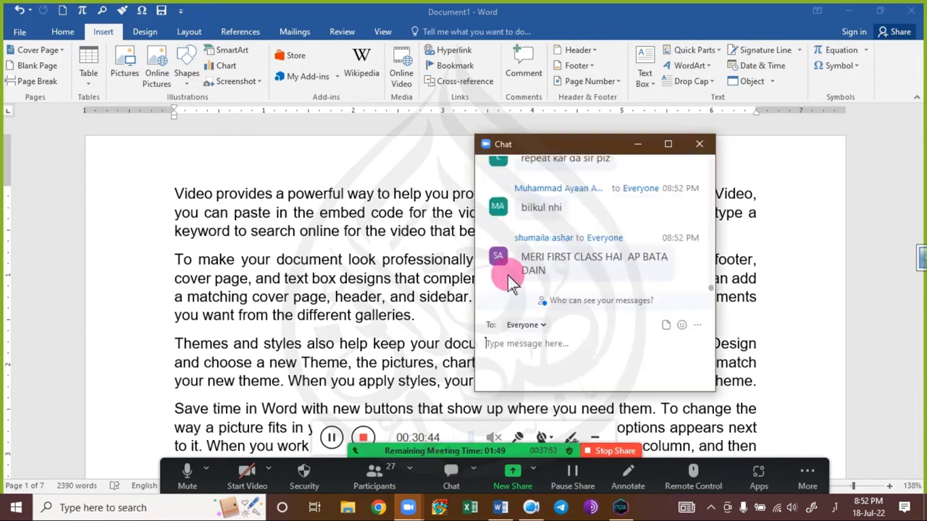
left_click(599, 277)
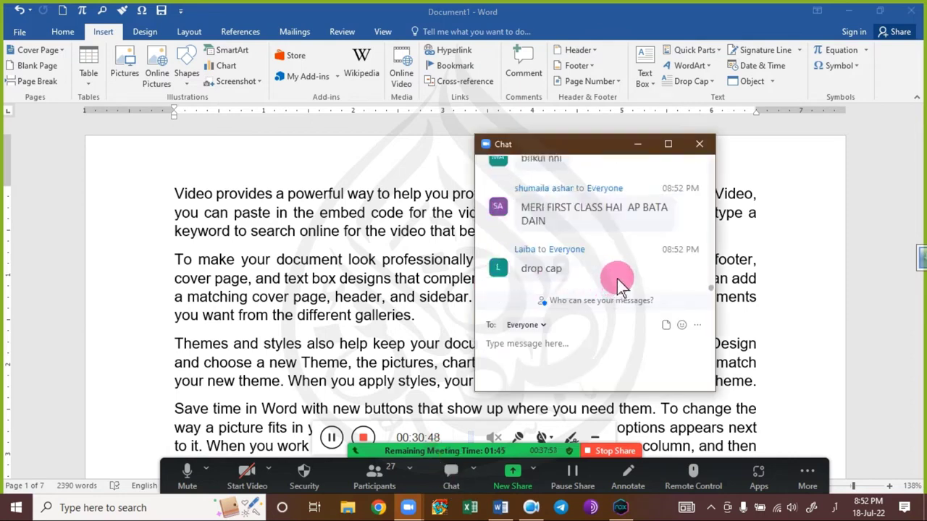
scroll(598, 251, "up", 3)
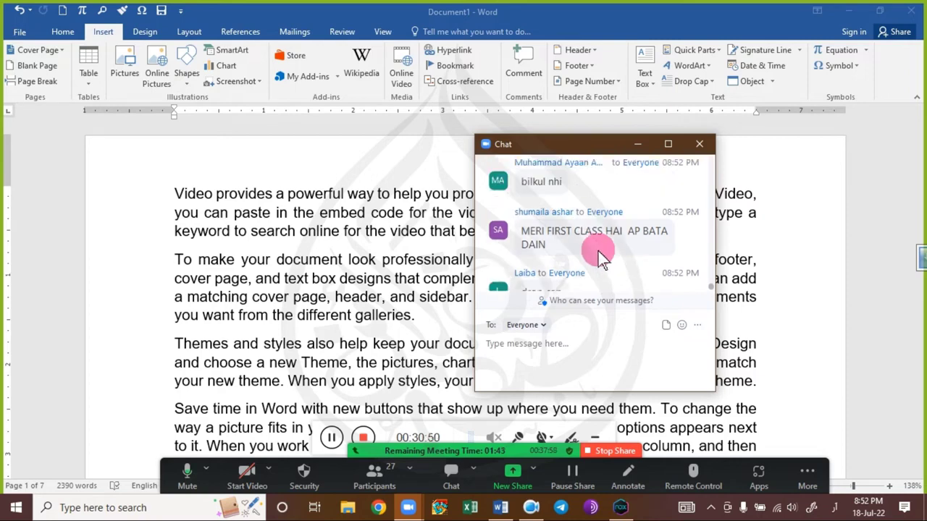
scroll(598, 252, "up", 5)
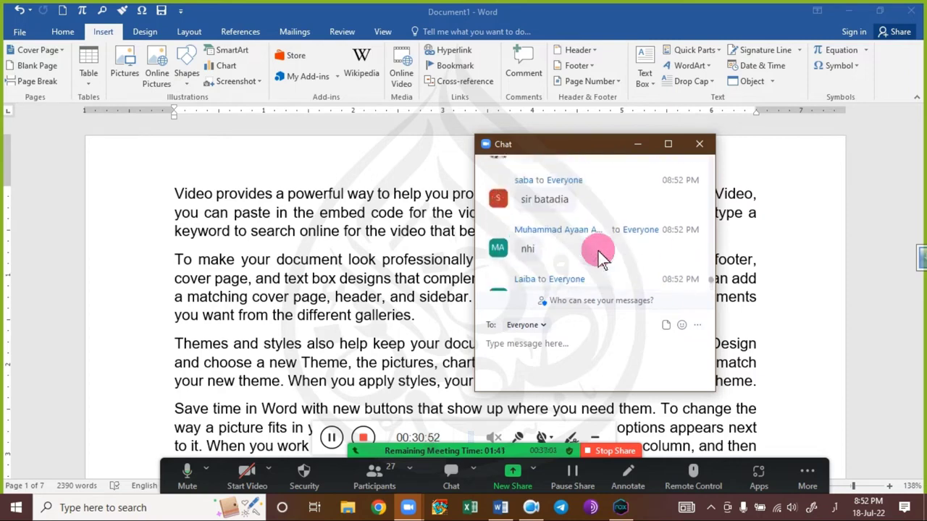
scroll(598, 251, "down", 8)
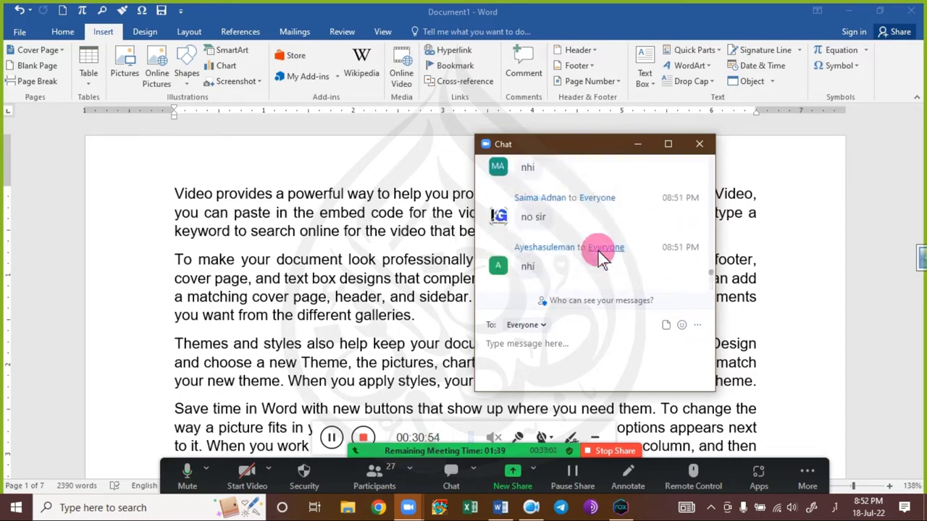
scroll(599, 252, "down", 1)
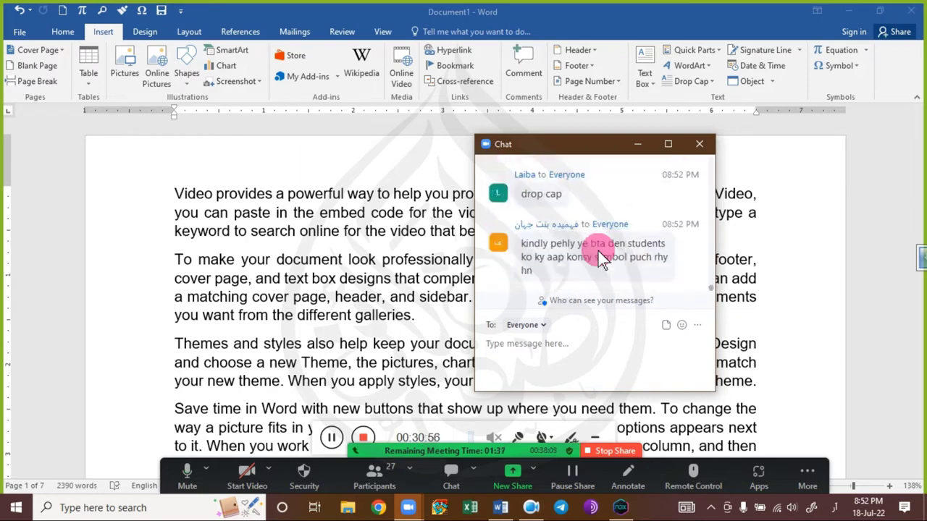
scroll(598, 251, "up", 3)
scroll(598, 251, "up", 5)
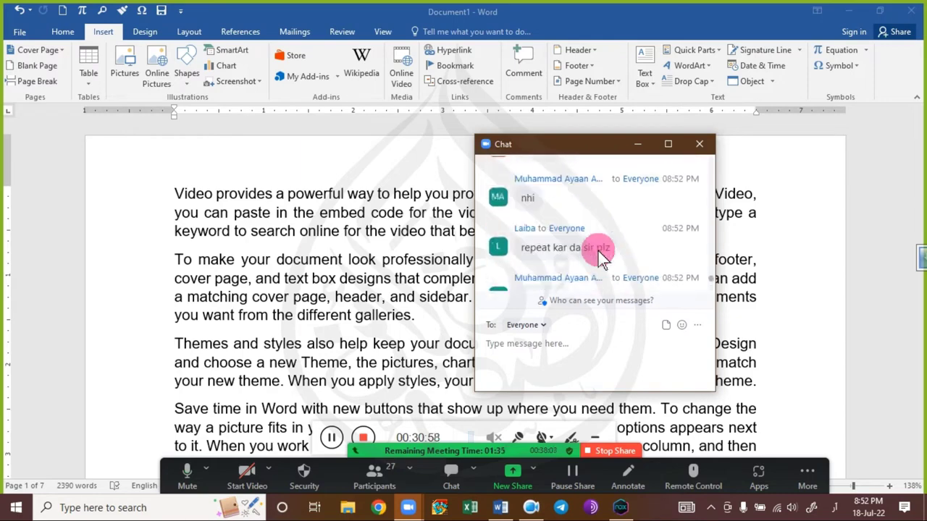
scroll(598, 251, "down", 5)
scroll(598, 251, "down", 3)
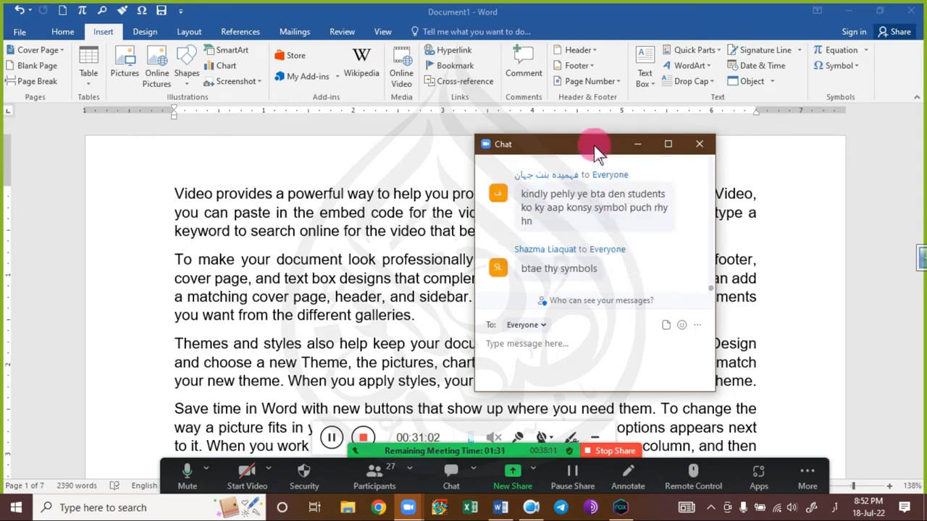
left_click_drag(595, 150, 585, 104)
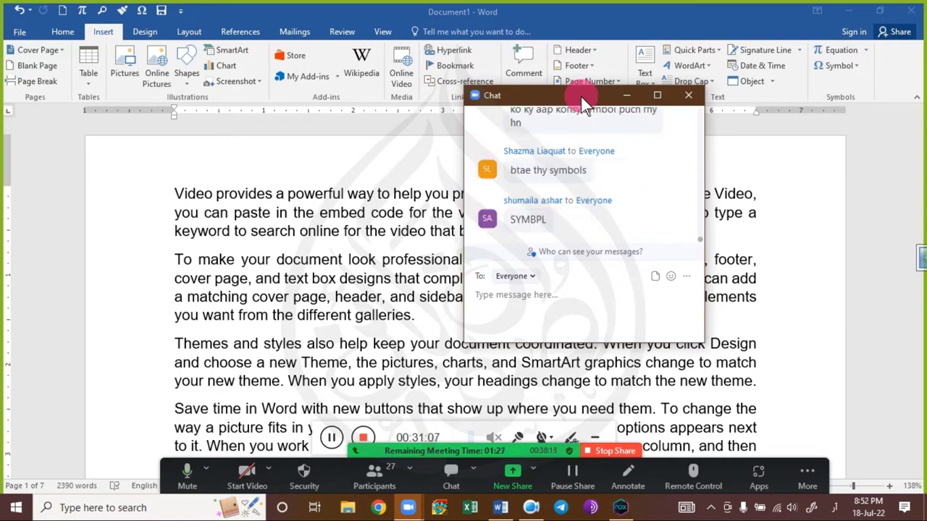
scroll(588, 127, "up", 2)
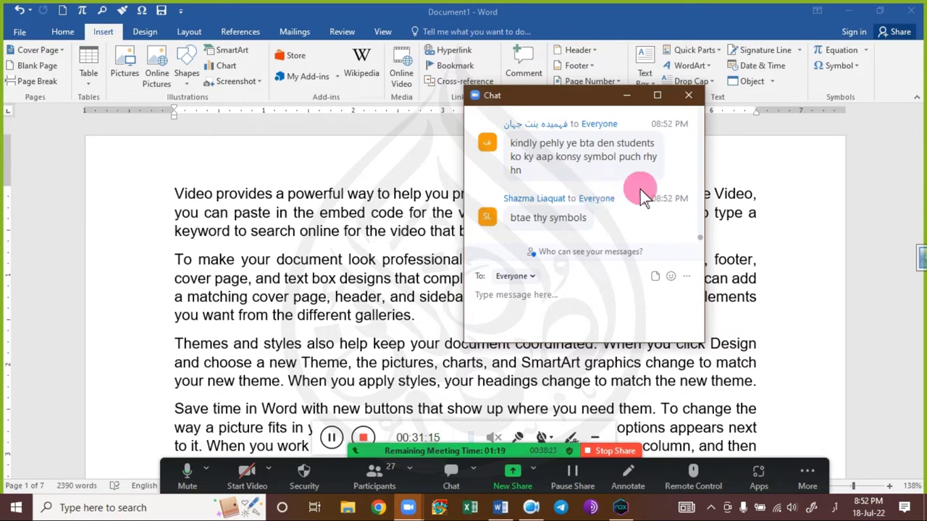
scroll(622, 229, "down", 1)
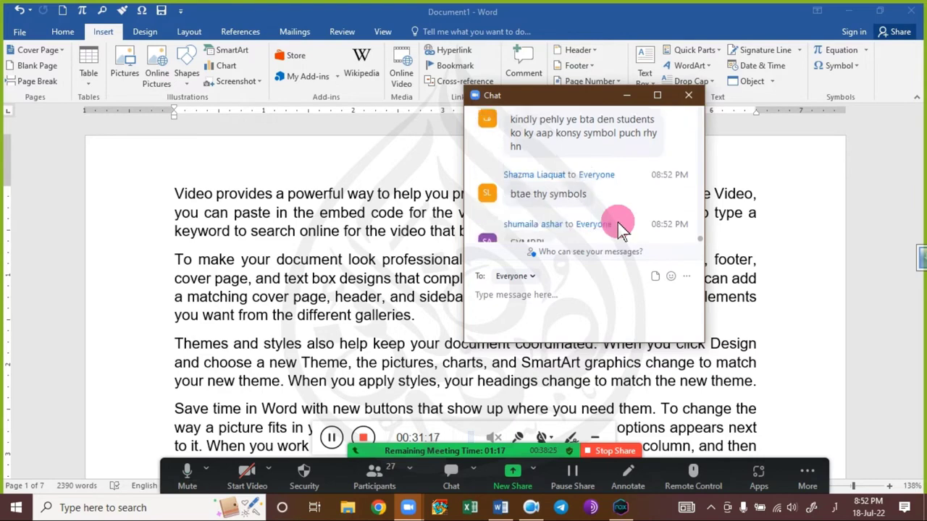
scroll(620, 219, "down", 1)
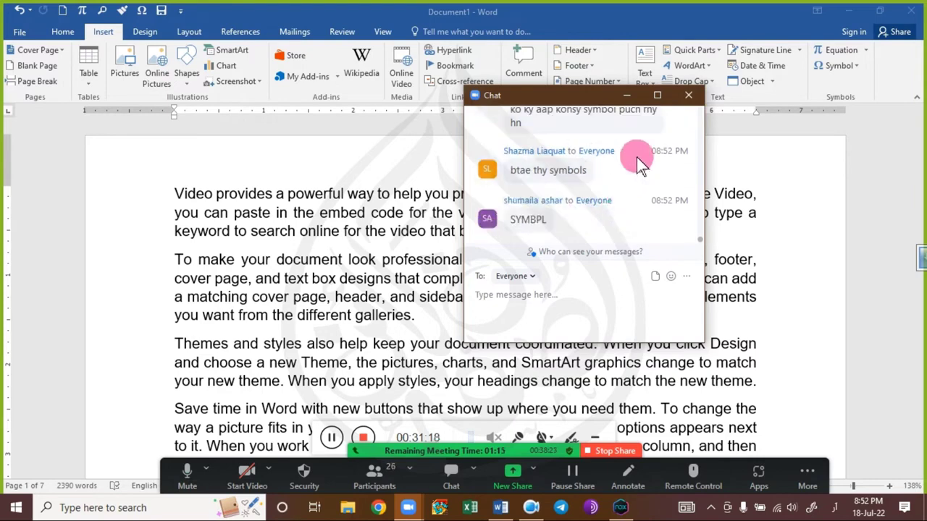
left_click(688, 95)
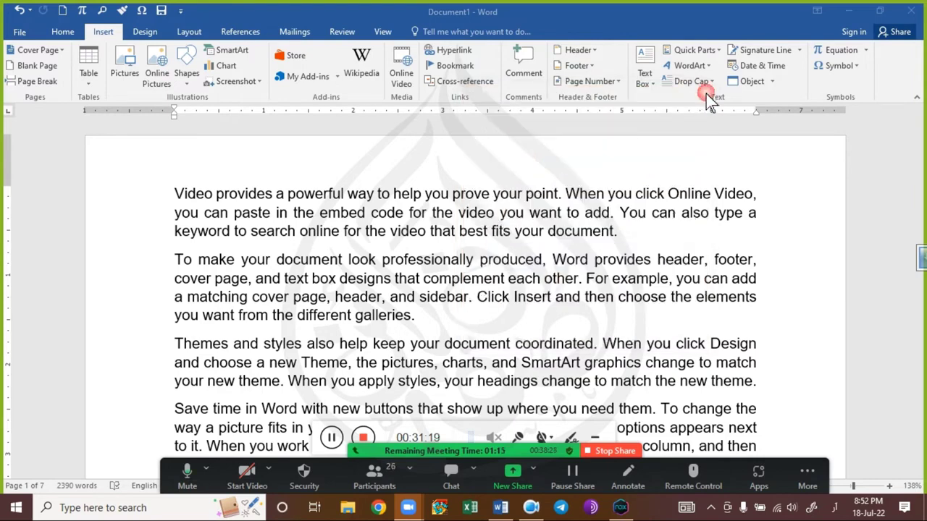
- Open Insert > Symbol > More Symbols to show the Symbol font's character table
left_click(849, 67)
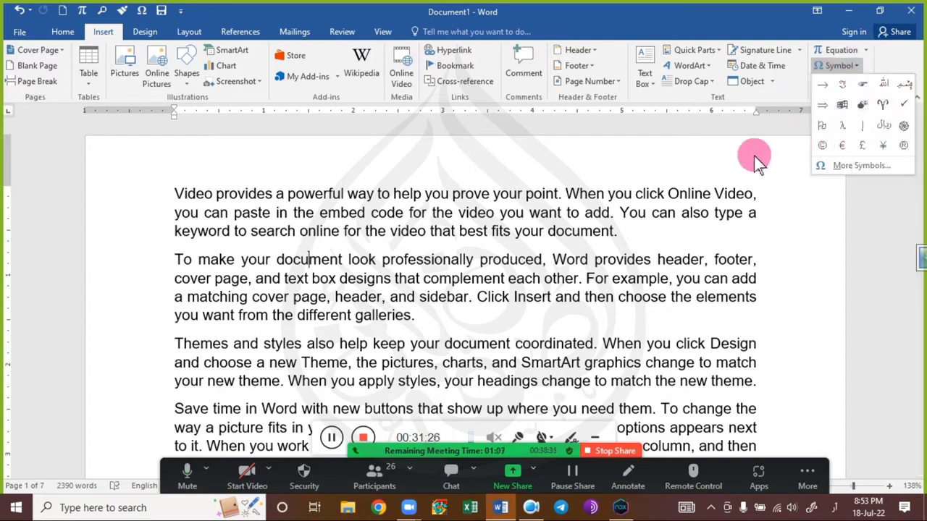
left_click(525, 257)
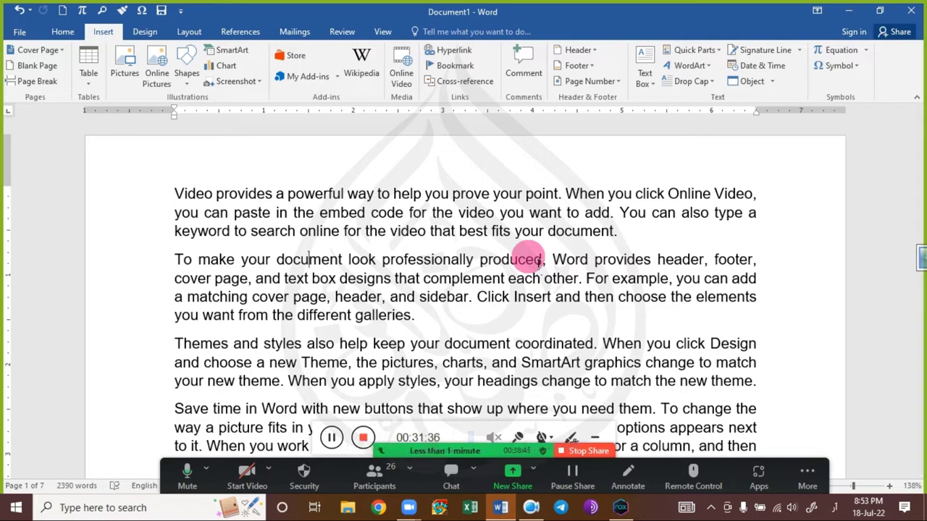
left_click(846, 71)
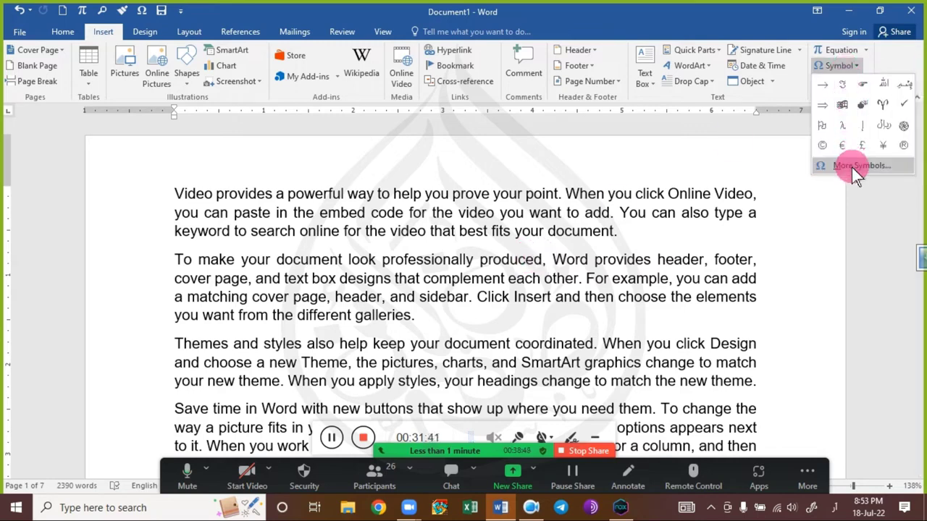
left_click(842, 69)
left_click(843, 69)
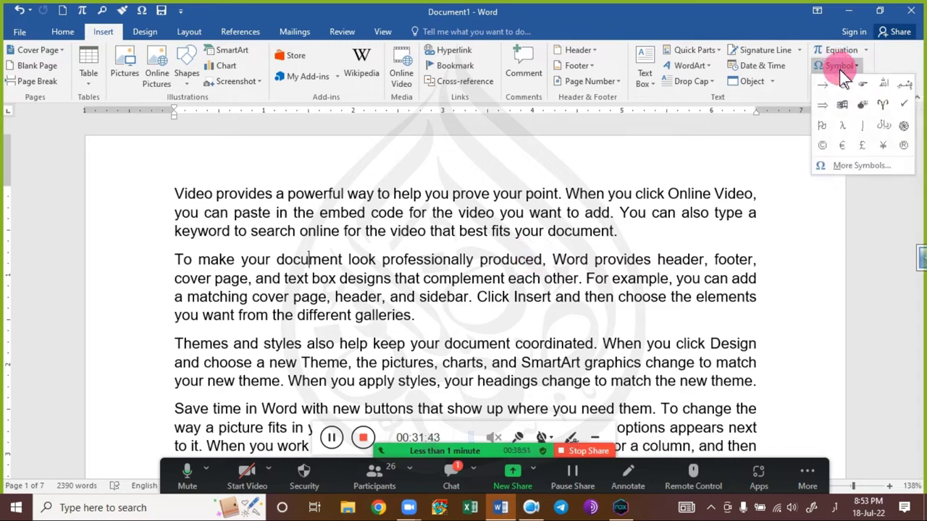
left_click(845, 166)
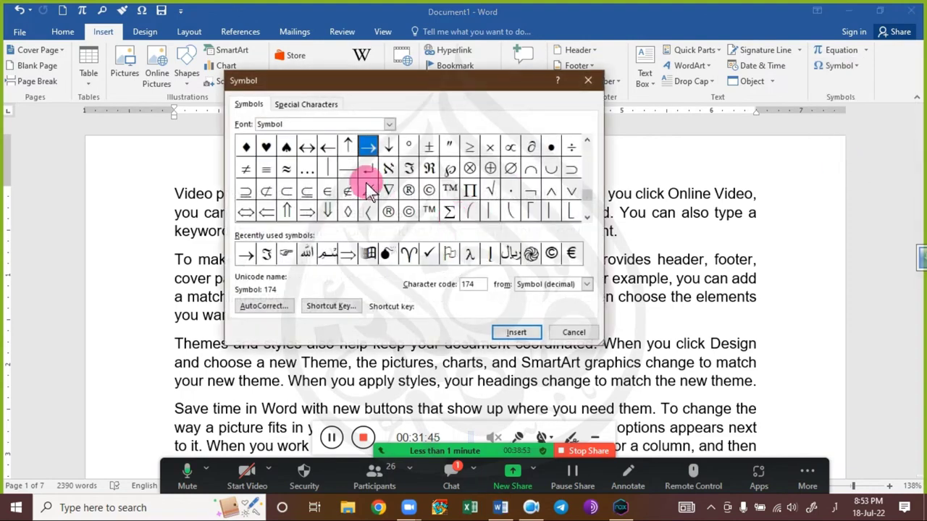
- Browse the Symbol font table, trying the ≈, ×, φ and | symbols
left_click(307, 169)
left_click(287, 169)
left_click_drag(275, 199, 492, 150)
left_click(584, 217)
left_click(584, 216)
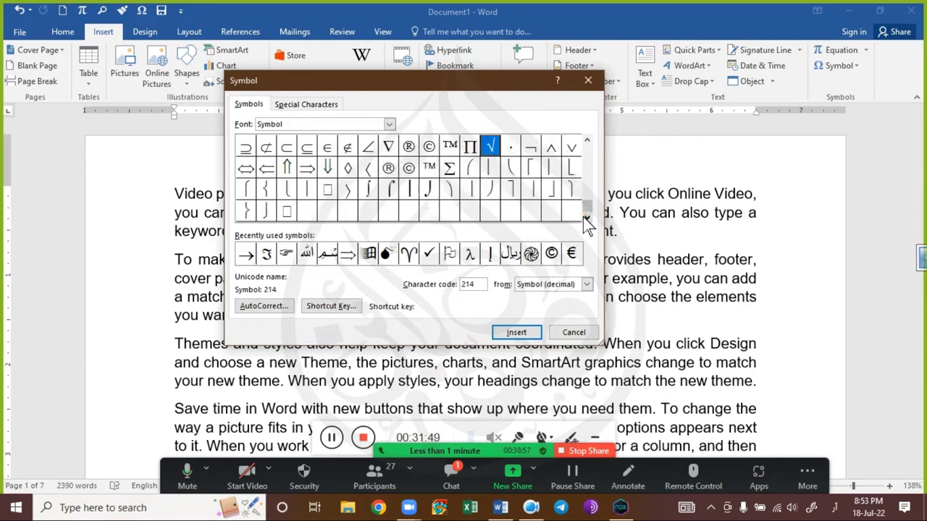
left_click_drag(585, 204, 584, 147)
left_click(585, 217)
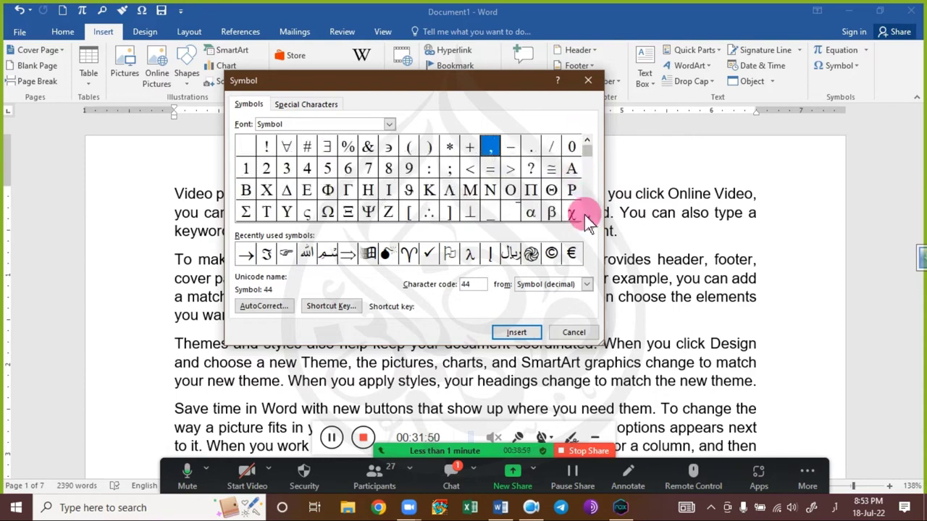
left_click(586, 218)
left_click_drag(451, 199, 288, 208)
left_click(391, 218)
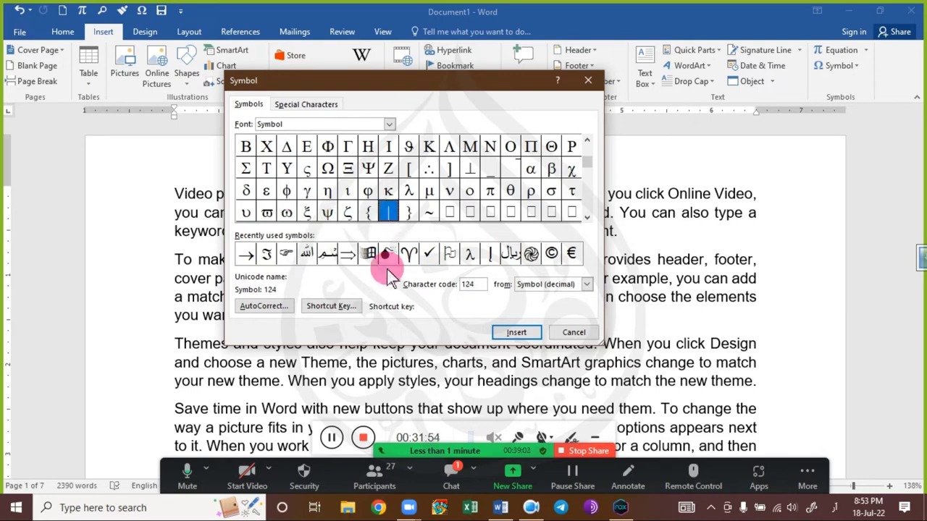
- Pick the swirl symbol 058E from recently used symbols and move the dialog aside
left_click(315, 251)
left_click(416, 307)
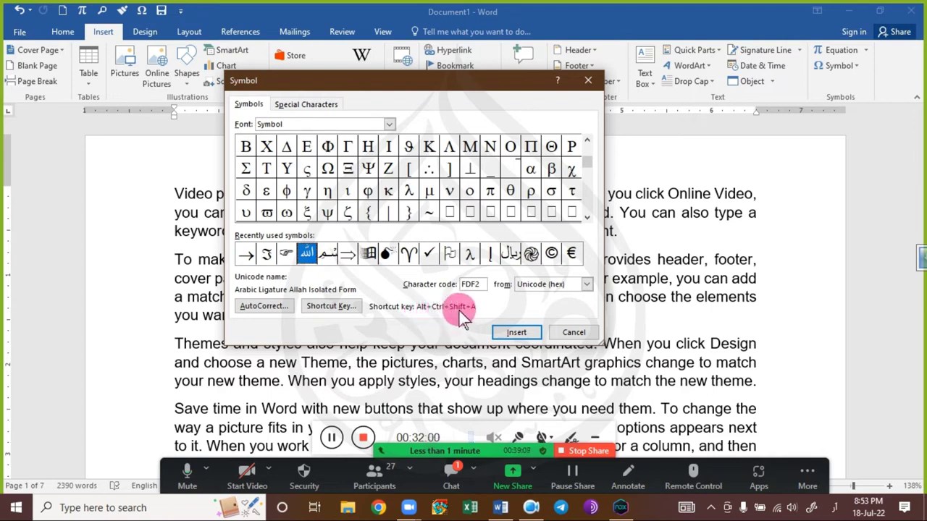
left_click(286, 255)
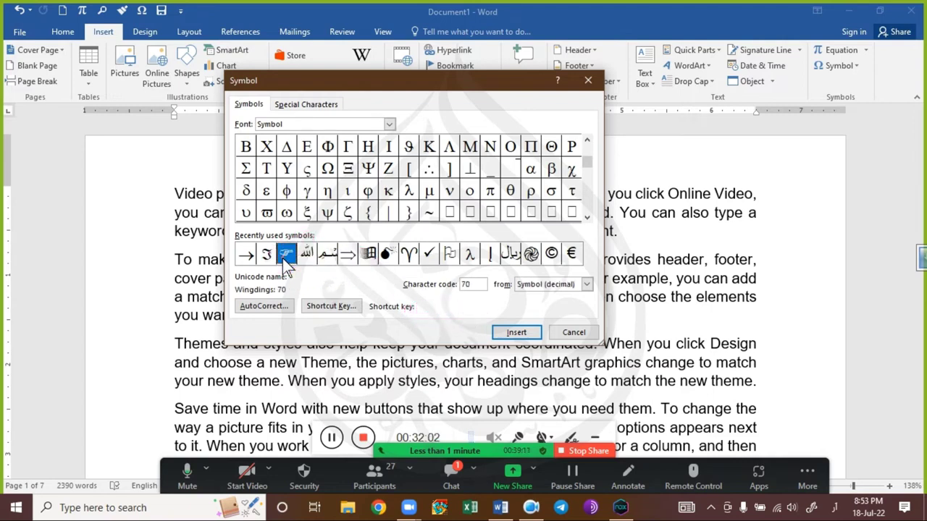
left_click(449, 254)
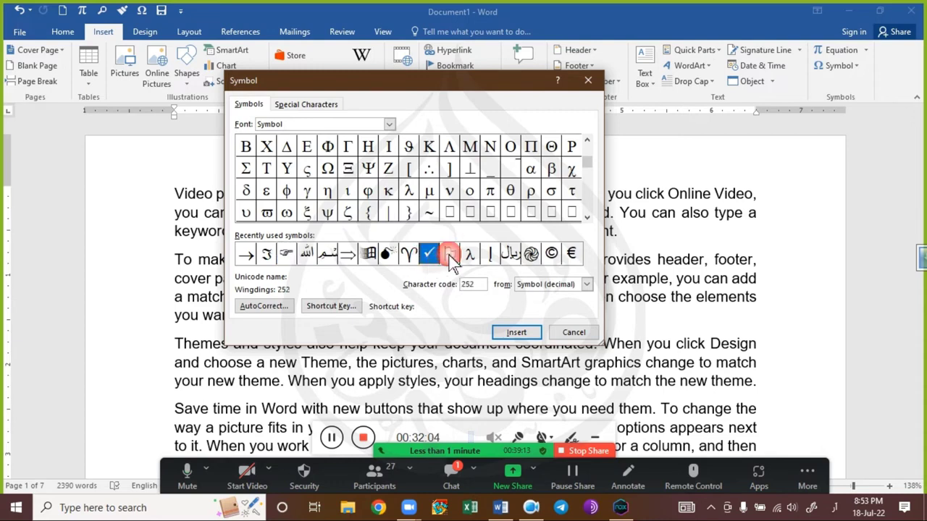
left_click(510, 253)
left_click(530, 253)
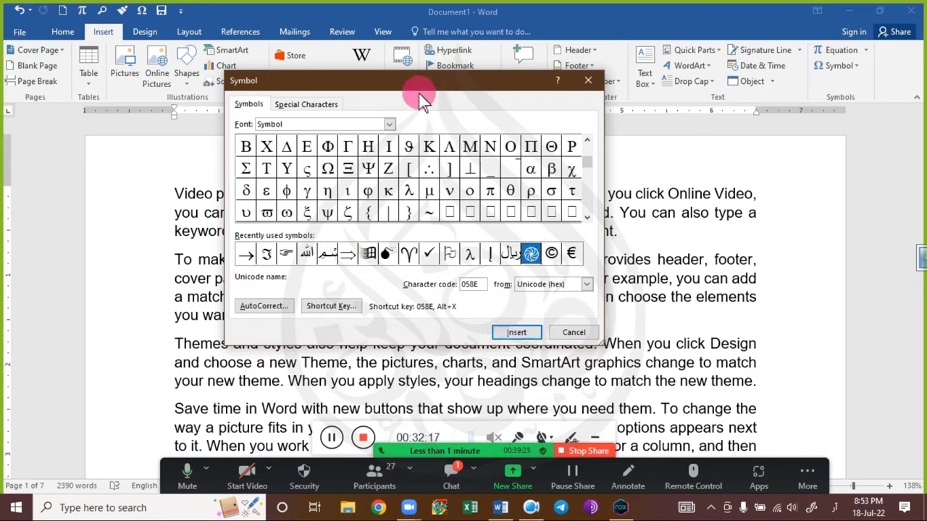
left_click_drag(427, 84, 536, 97)
- Insert the swirl symbol, delete the misplaced copy, and insert it again before 'Video'
left_click(624, 344)
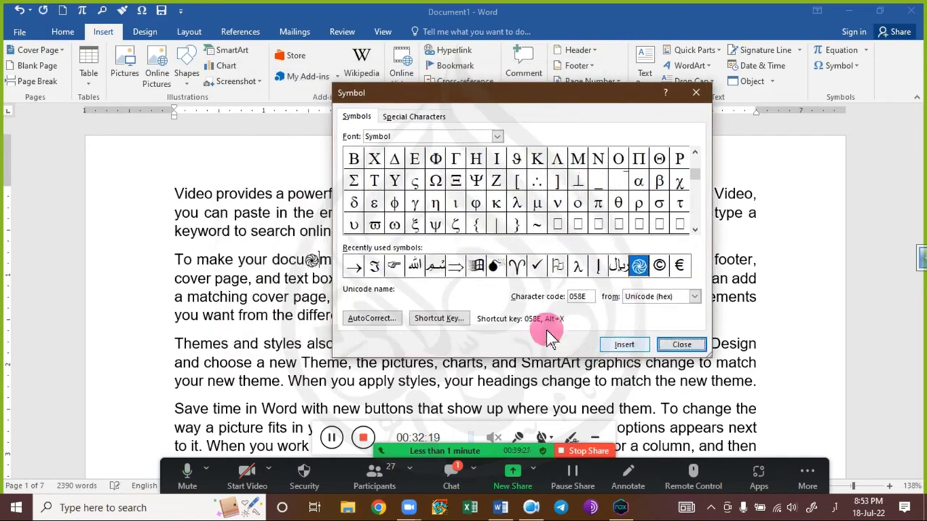
left_click(313, 261)
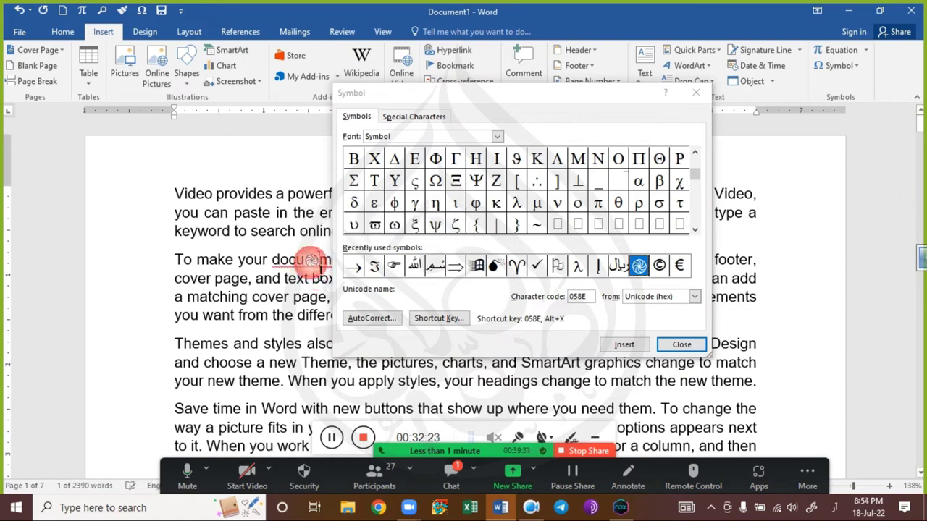
key("BackSpace")
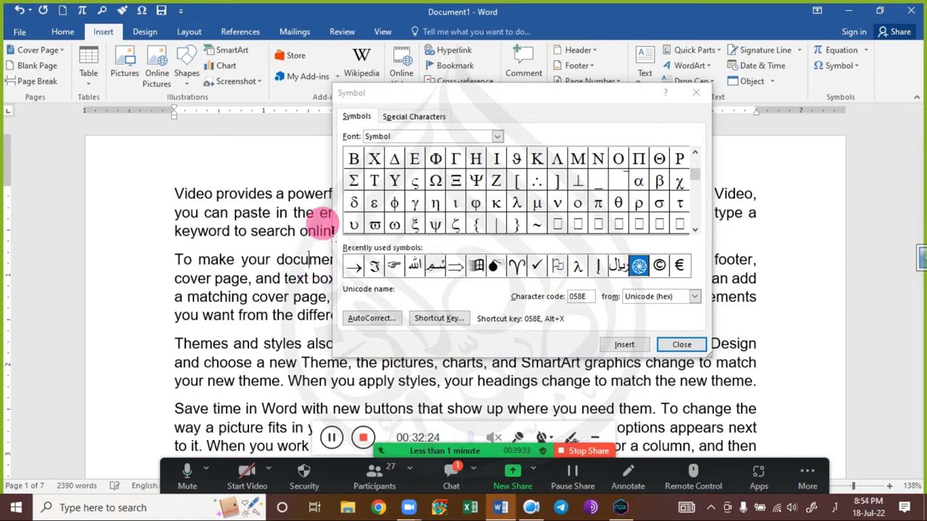
left_click(174, 192)
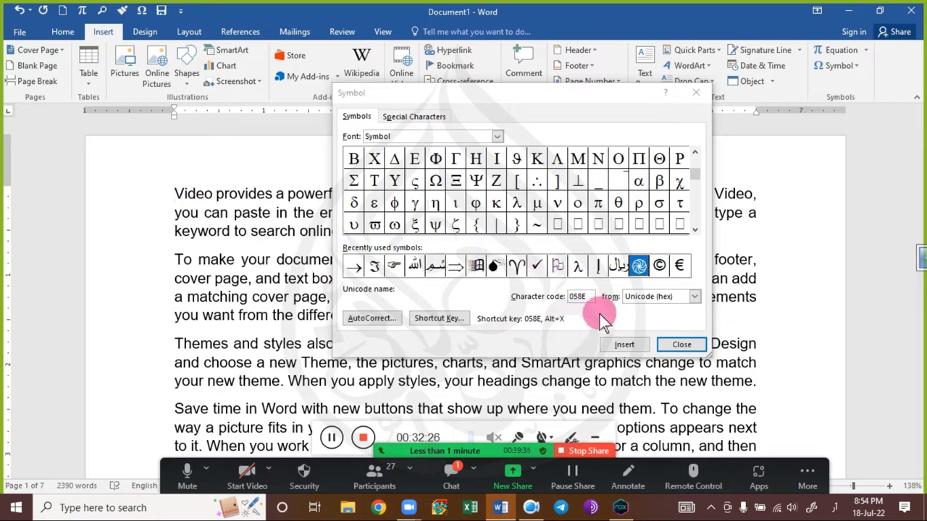
left_click(625, 345)
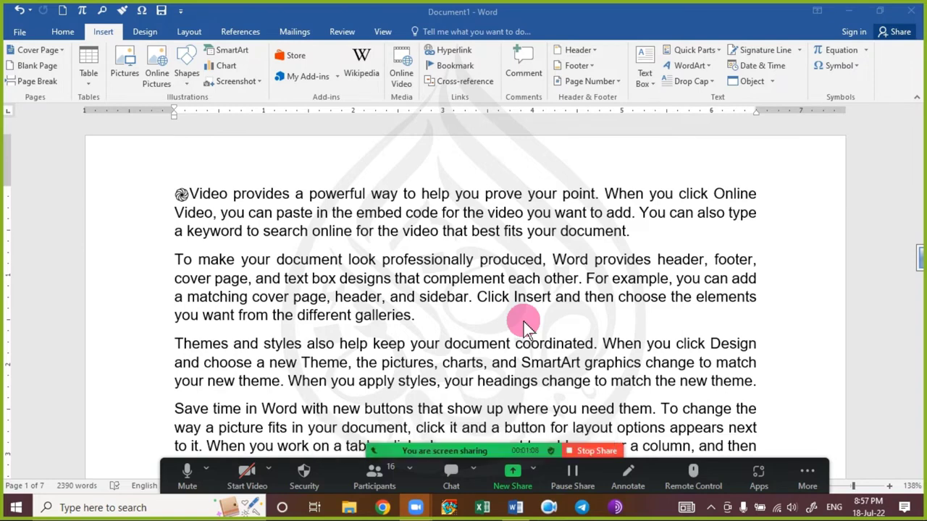
- Reopen the Symbol dialog, compare the wheel symbols beside 058E, and cancel without inserting
left_click(514, 509)
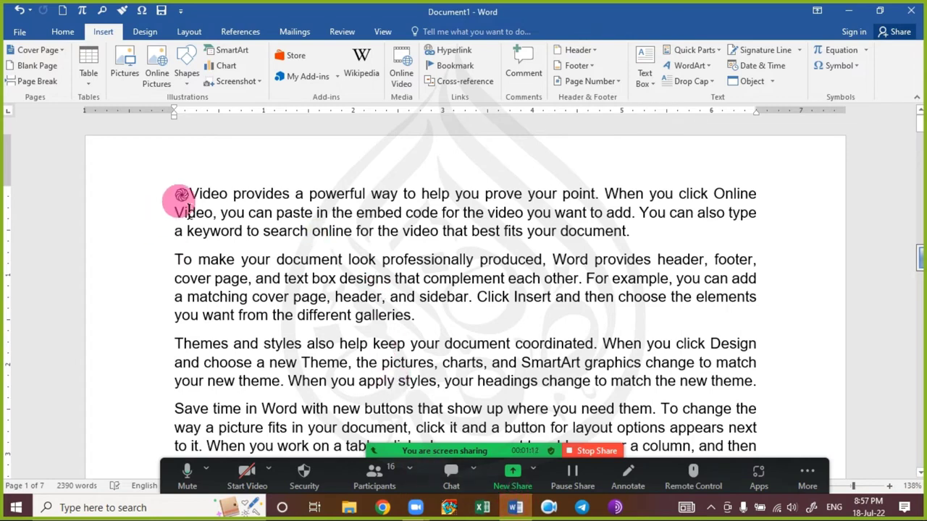
left_click(843, 67)
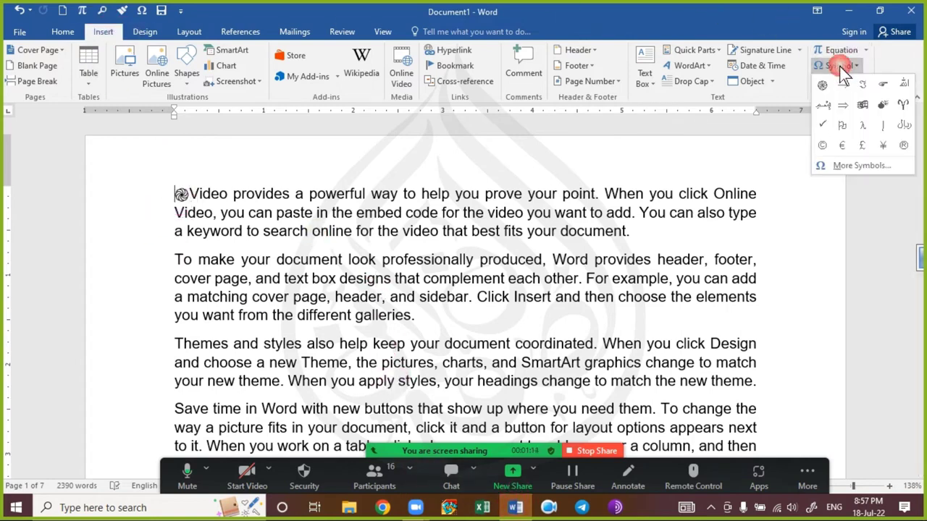
left_click(864, 166)
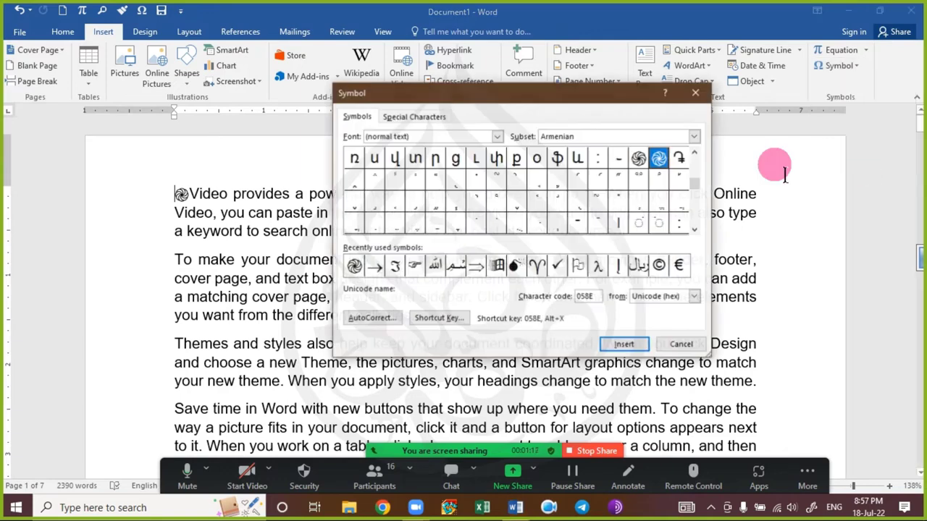
left_click(638, 161)
left_click(659, 161)
left_click(640, 162)
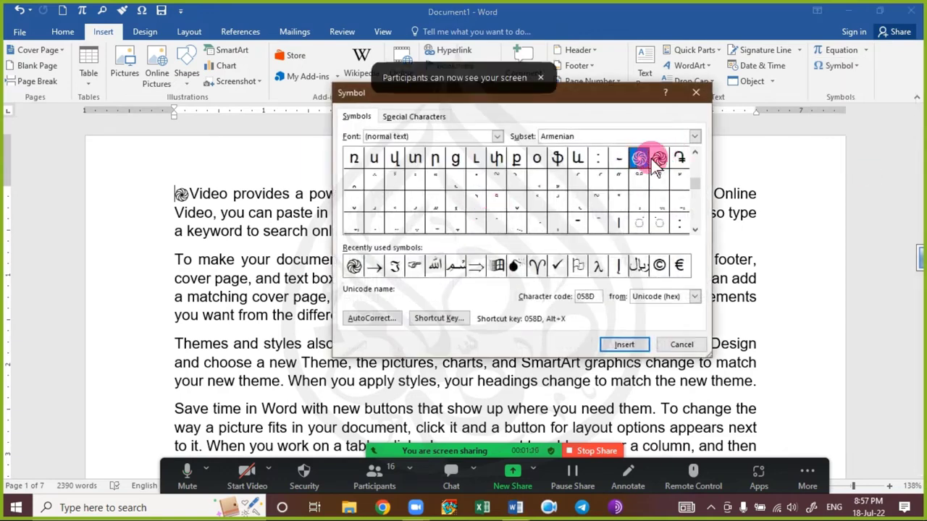
left_click(657, 161)
left_click(682, 345)
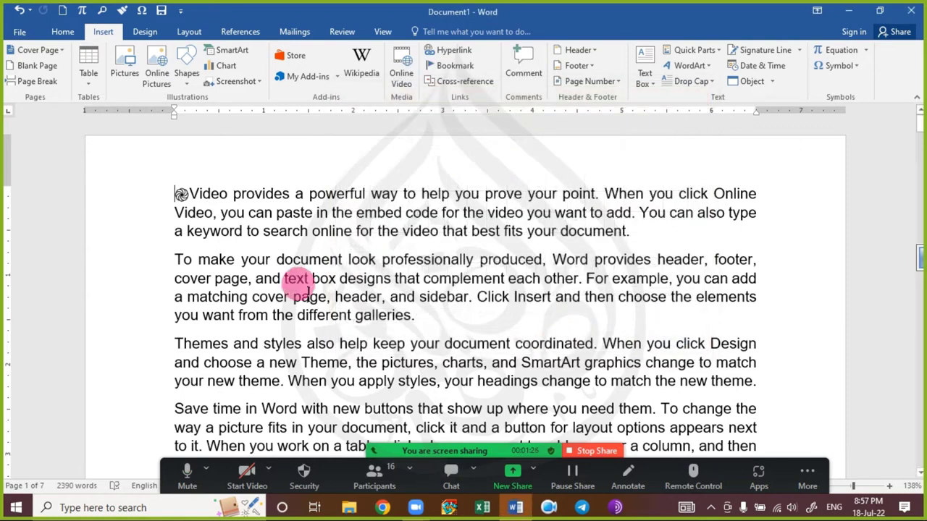
- Add the swirl before 'To make' by typing 058E and converting it with Alt+X
left_click(173, 262)
left_click(393, 400)
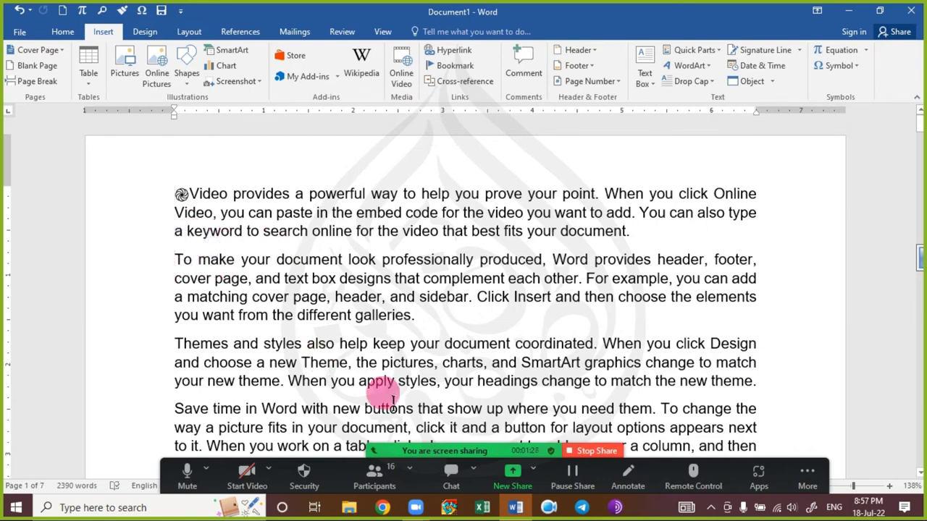
type("05")
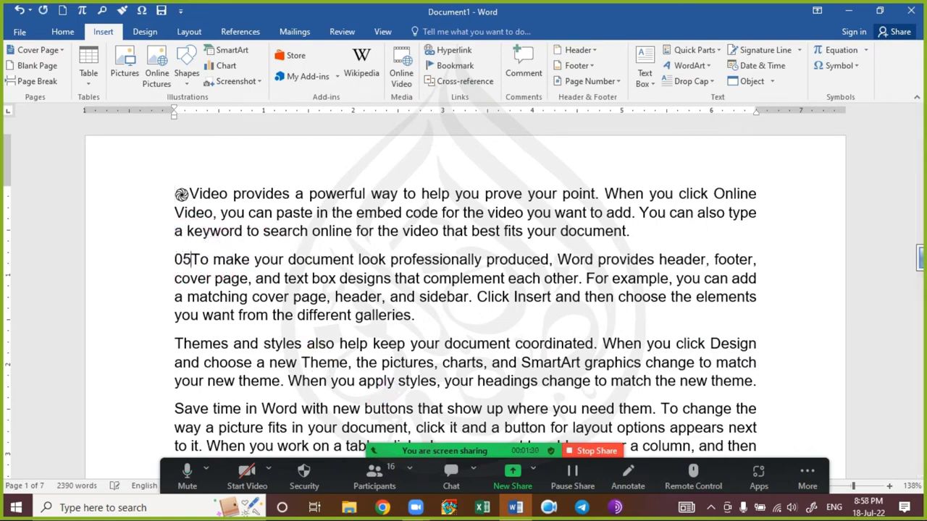
type("8e")
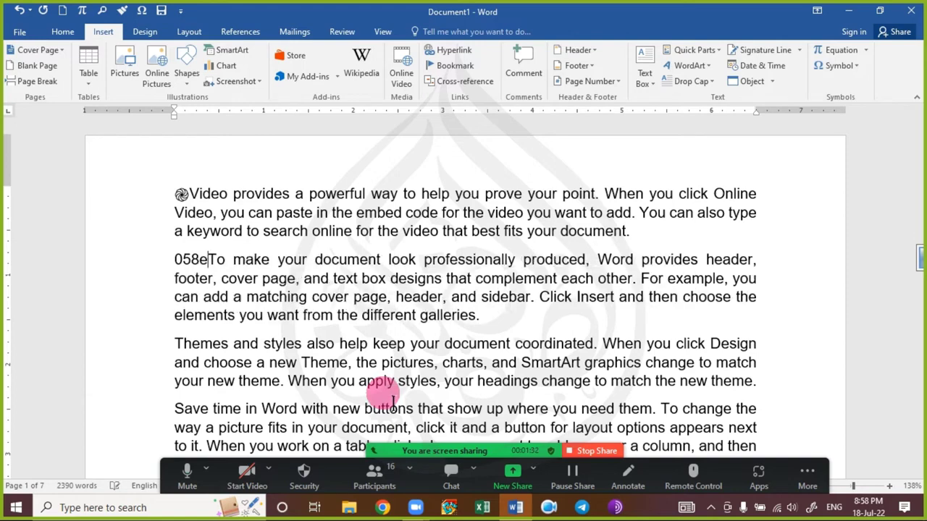
key("BackSpace")
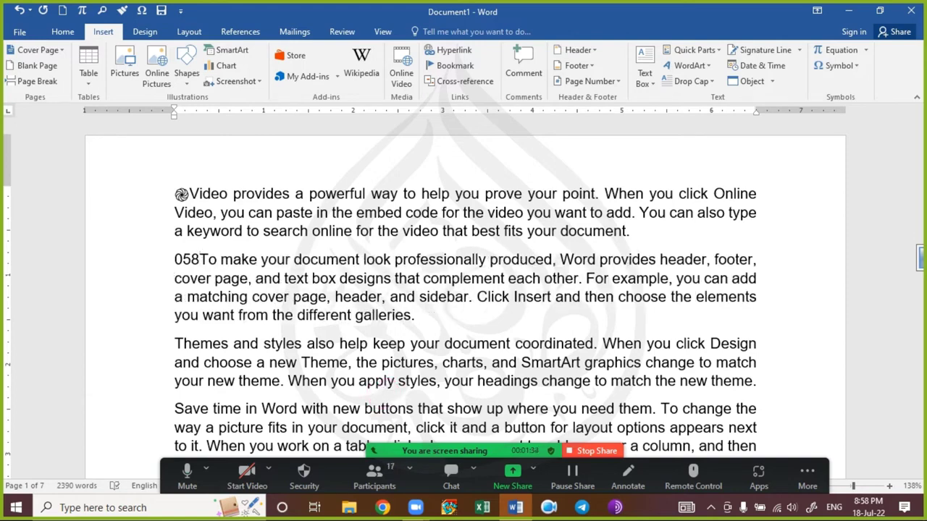
type("E")
key("alt+x")
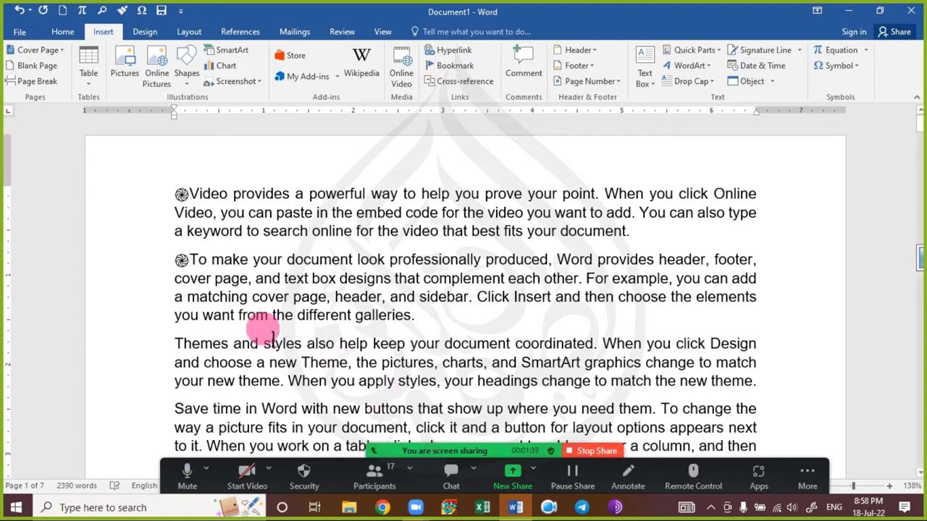
- Try code 0568 with Alt+X before 'Themes', then delete the wrong symbol
scroll(262, 325, "up", 2, "ctrl")
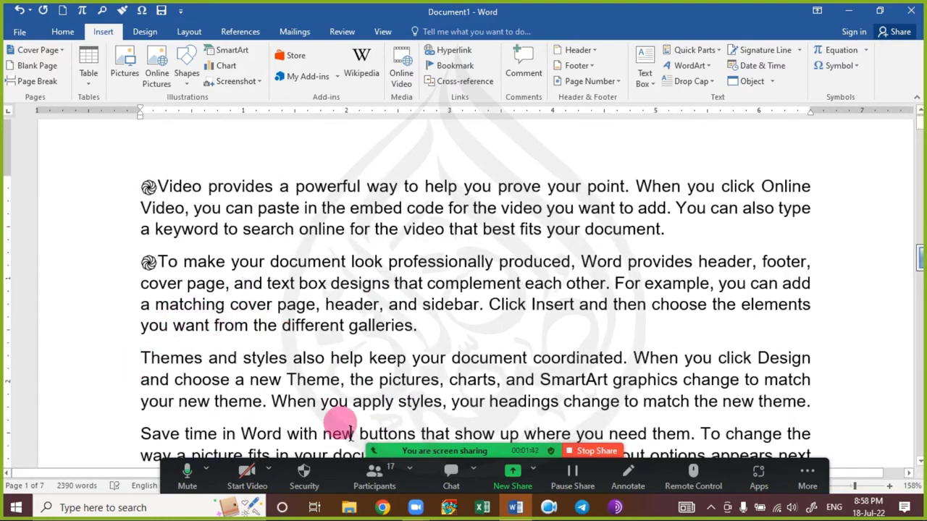
type("05")
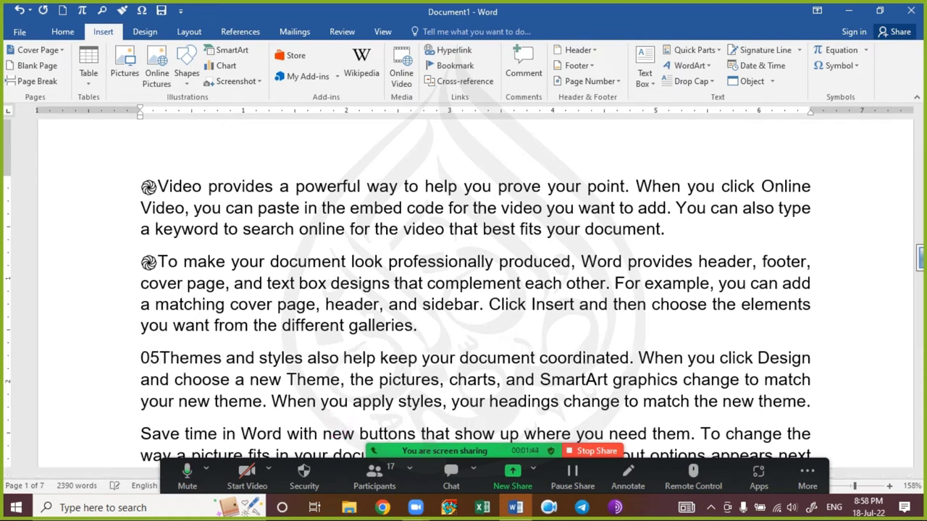
type("68")
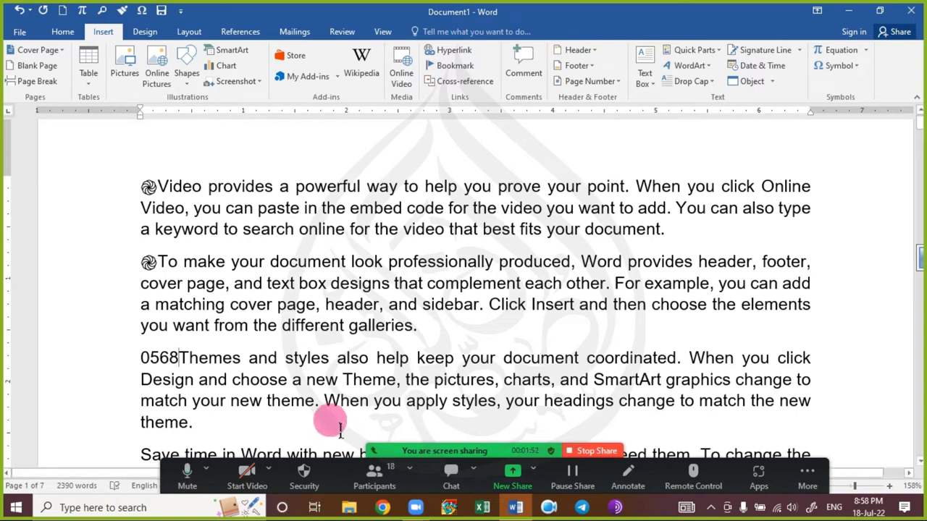
key("alt+x")
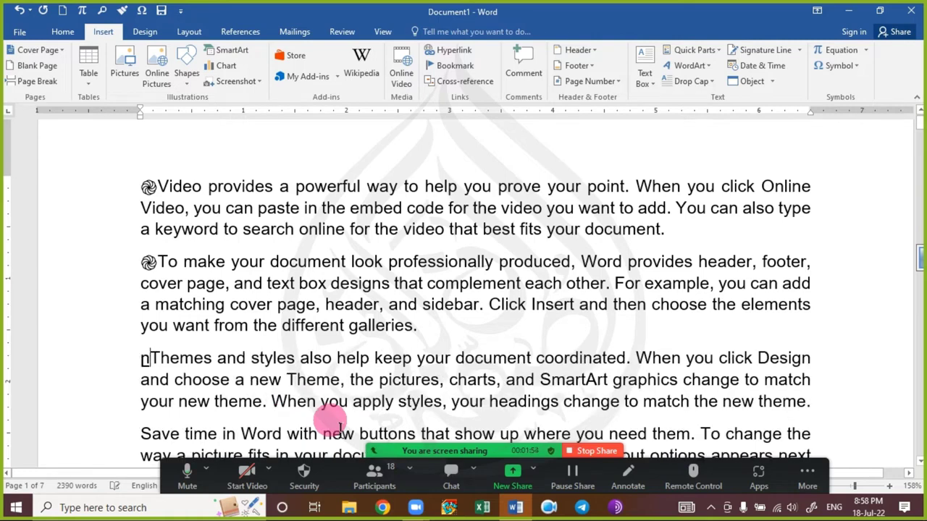
key("BackSpace")
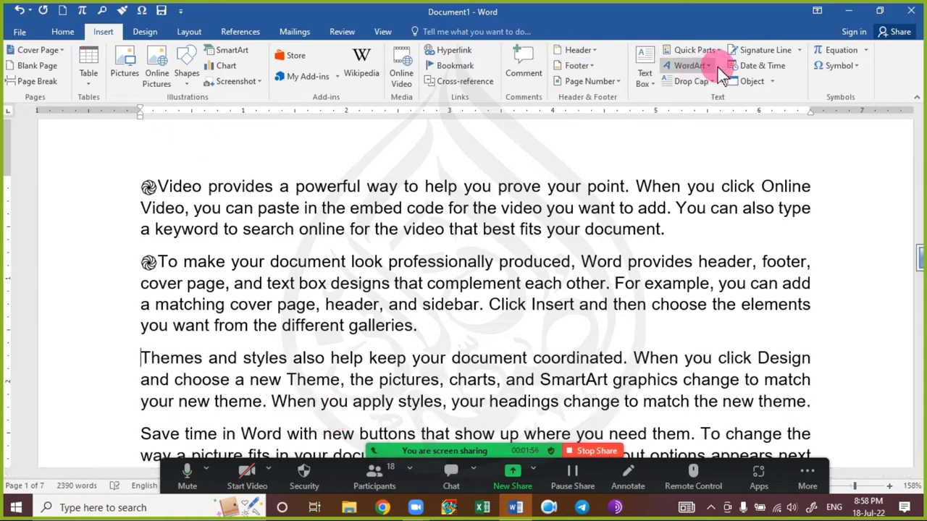
- Add the swirl before 'Themes' by typing 058E and converting it with Alt+X
left_click(840, 67)
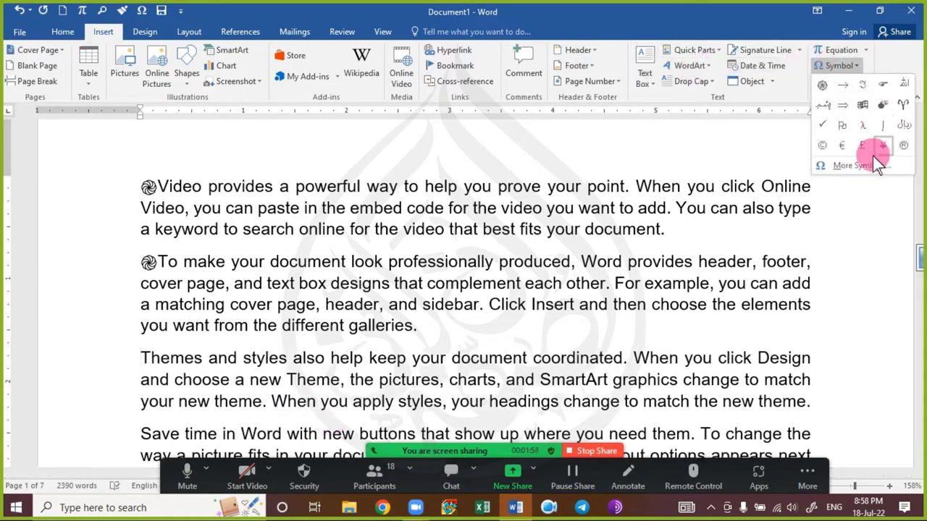
left_click(868, 169)
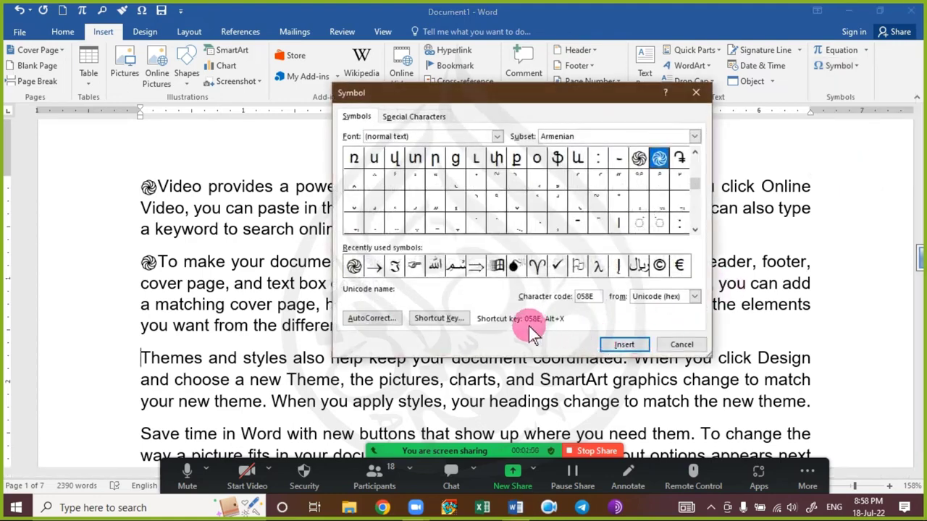
left_click(682, 345)
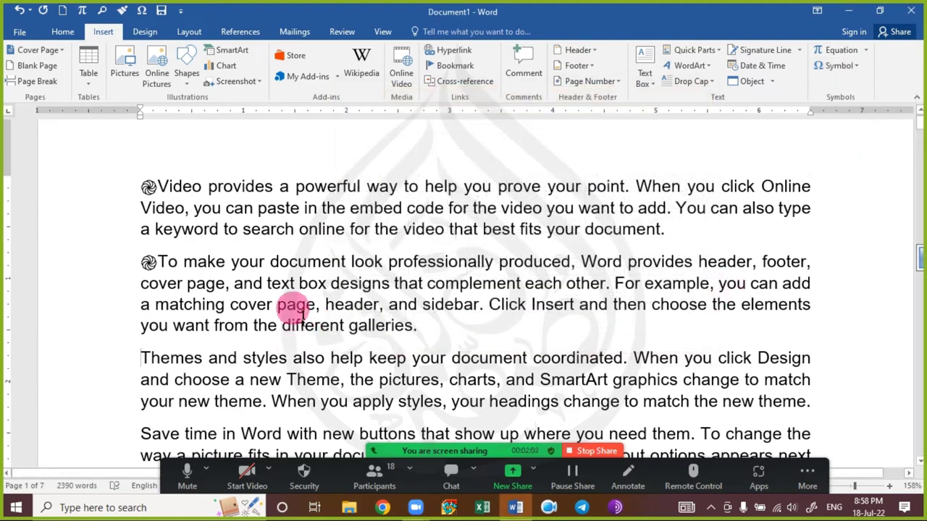
type("0")
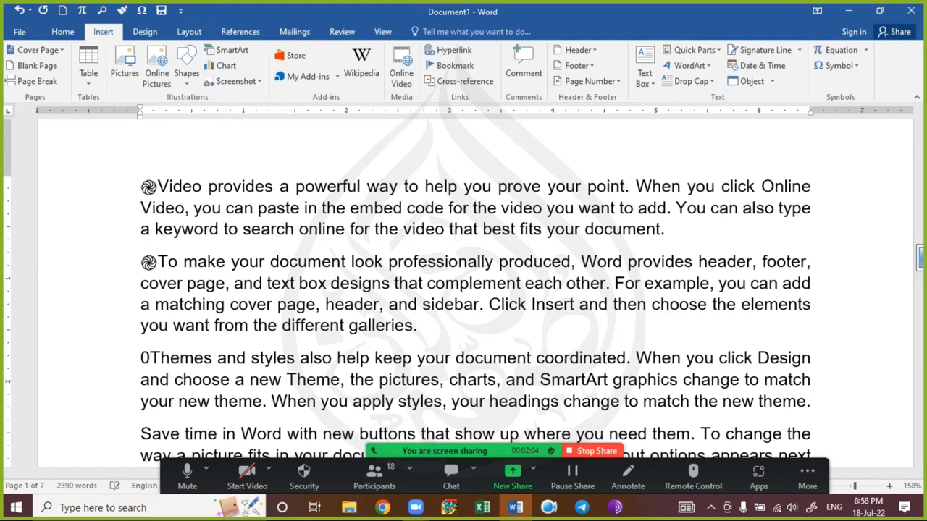
type("58E")
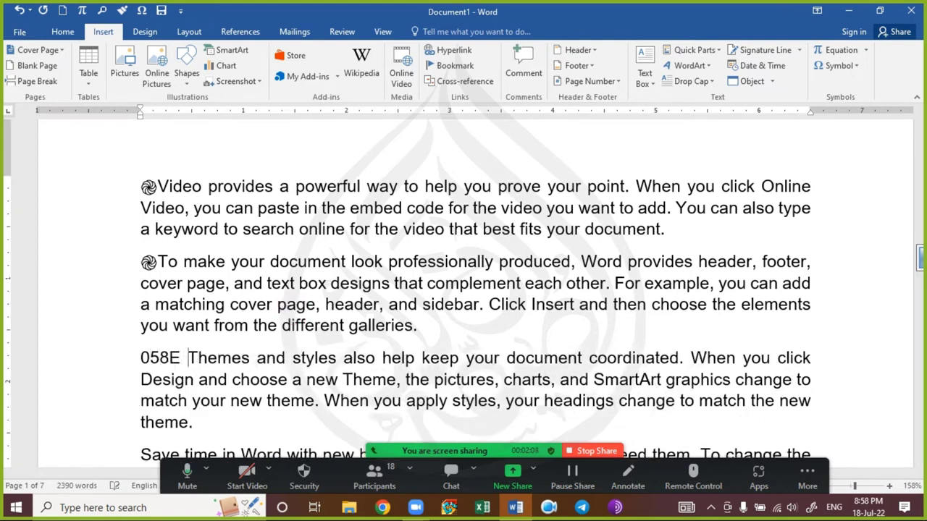
key("Left")
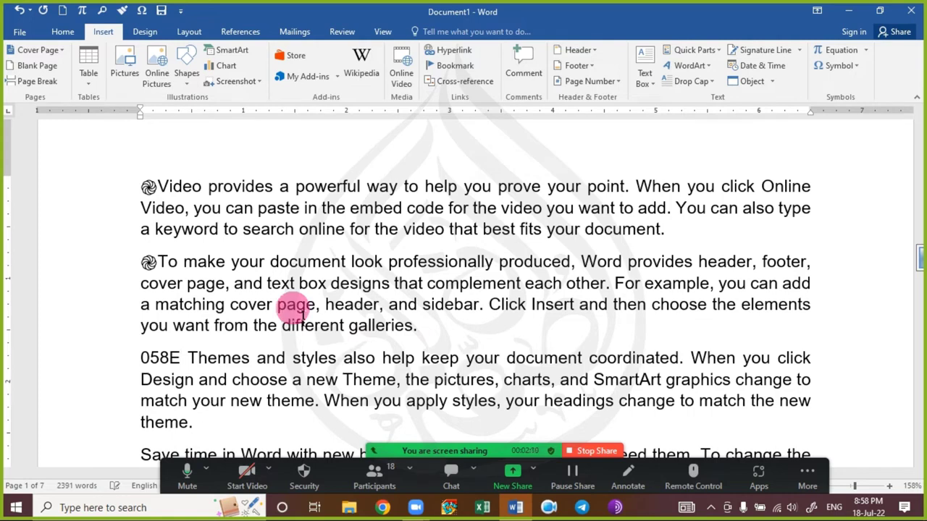
key("alt+x")
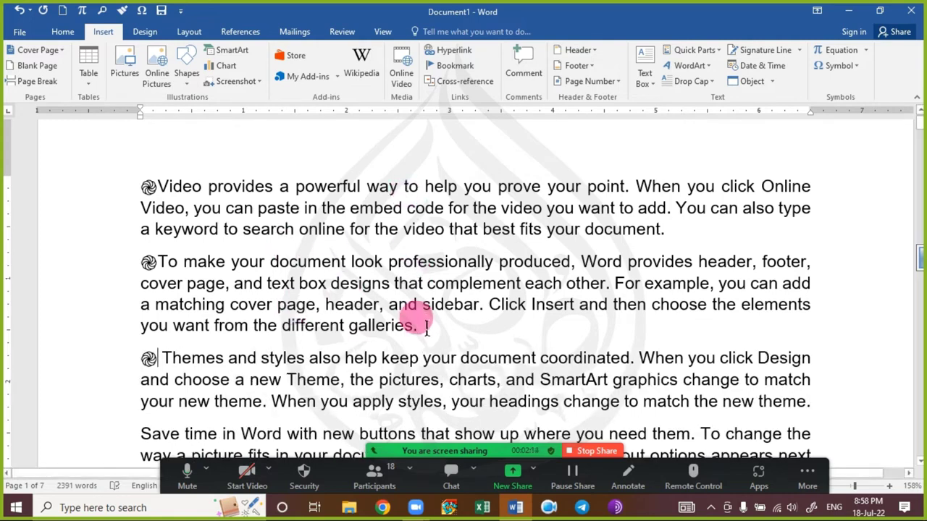
left_click(857, 72)
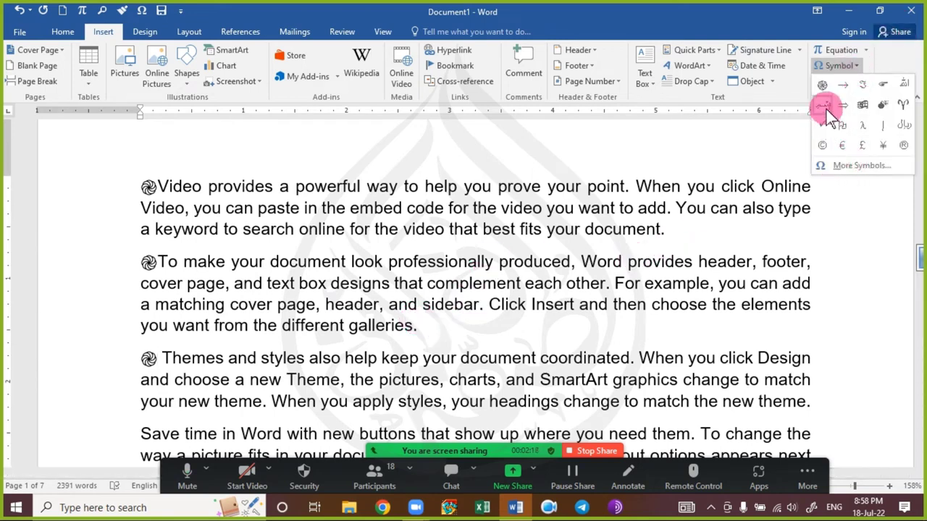
left_click(823, 107)
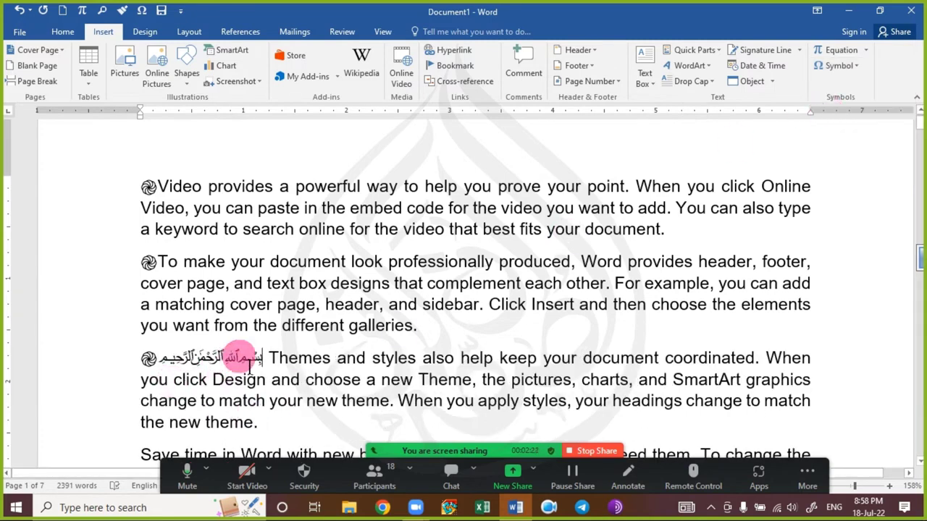
mouse_move(267, 364)
left_mouse_down()
mouse_move(181, 365)
mouse_move(271, 360)
left_mouse_up()
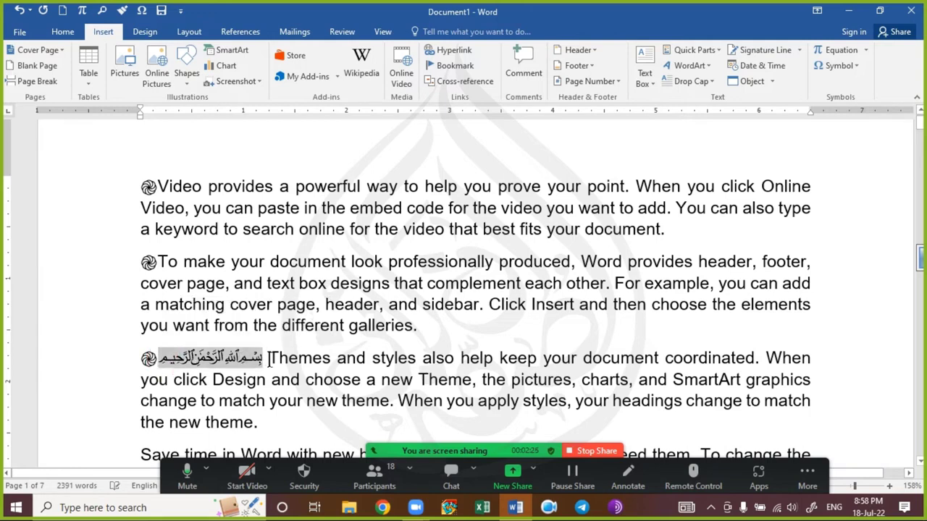
left_click(273, 360)
key("BackSpace")
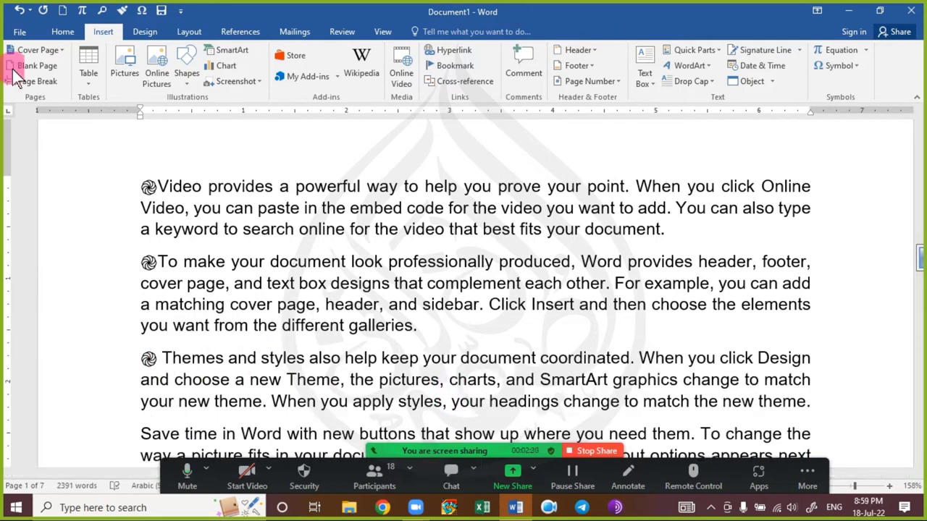
- Open and minimise the Zoom chat, then test-select the opening paragraphs
left_click(447, 475)
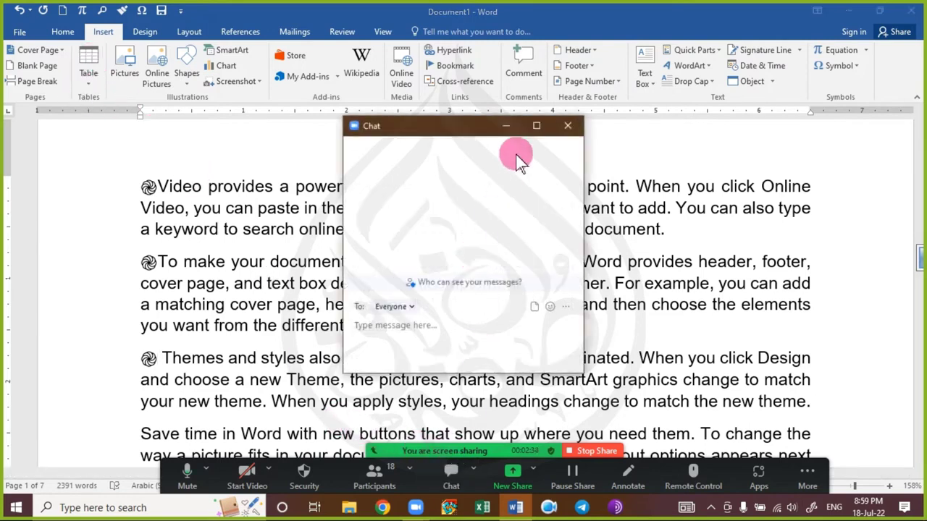
left_click(508, 129)
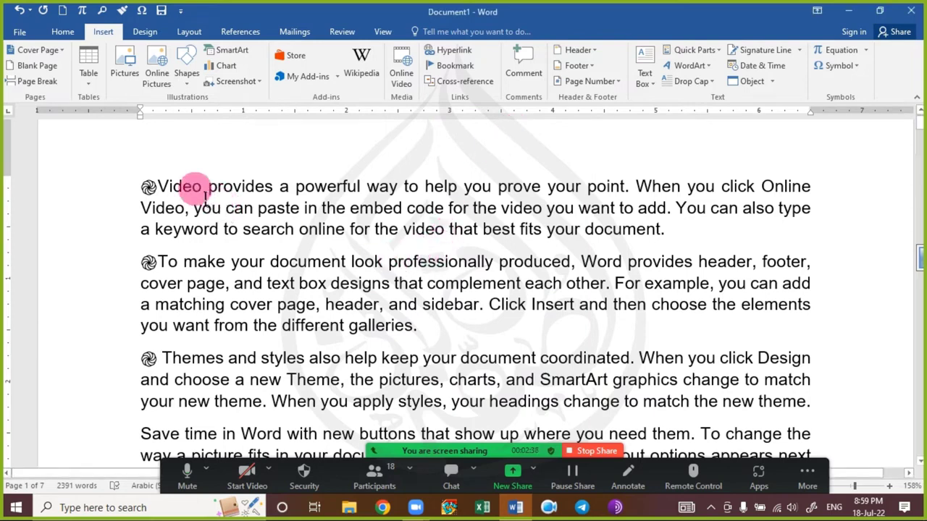
left_click_drag(145, 194, 467, 443)
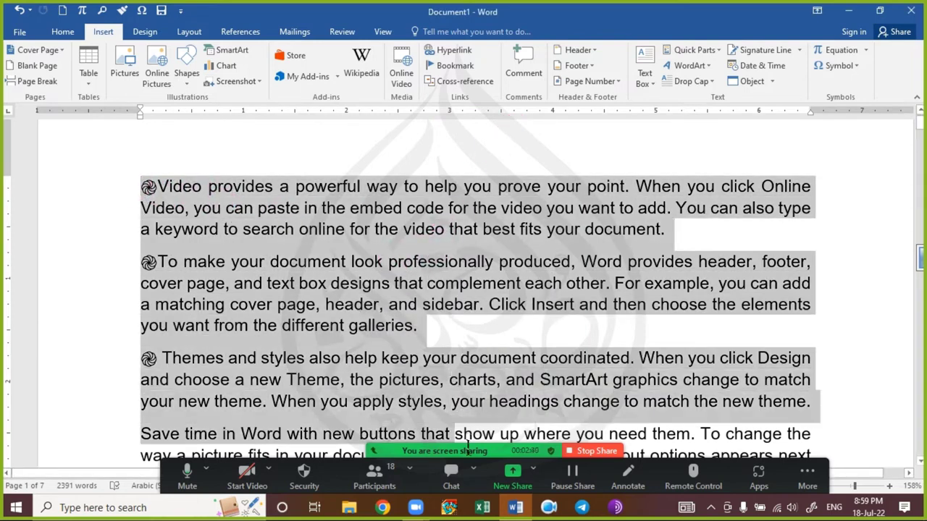
left_click(404, 311)
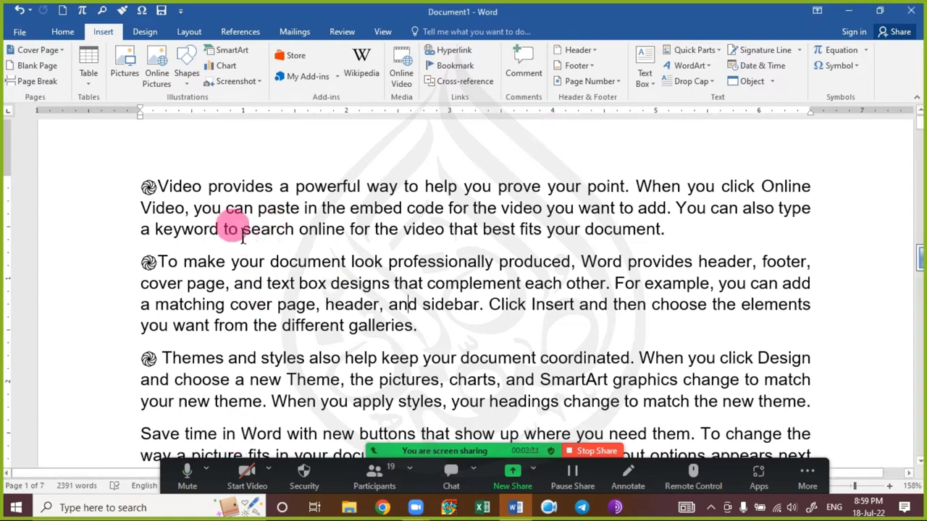
- Select the whole document with Ctrl+A and delete all the text
scroll(173, 253, "up", 1)
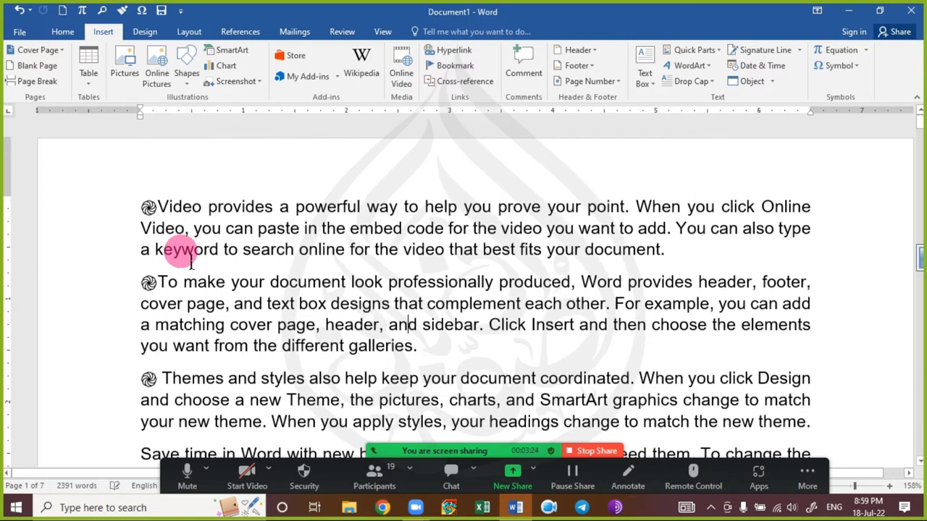
left_click(150, 214)
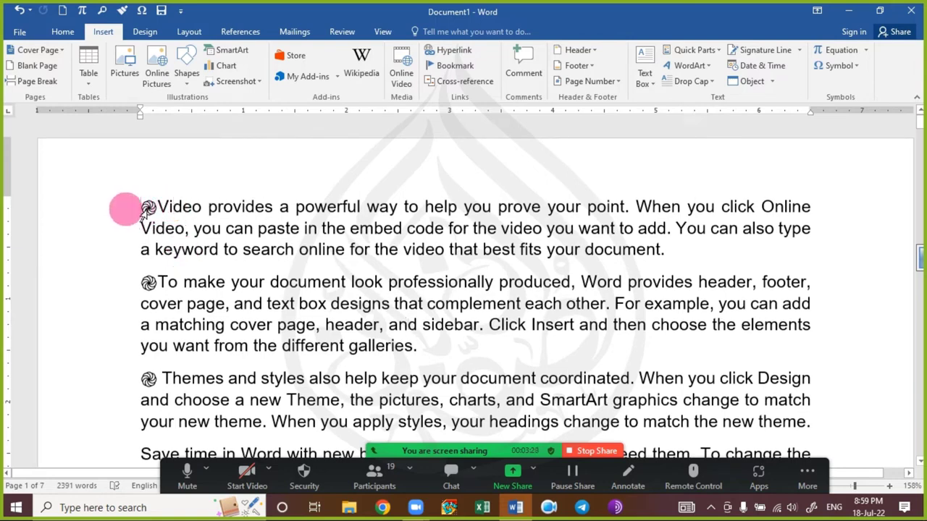
left_click_drag(145, 210, 614, 500)
left_click(493, 284)
key("ctrl+a")
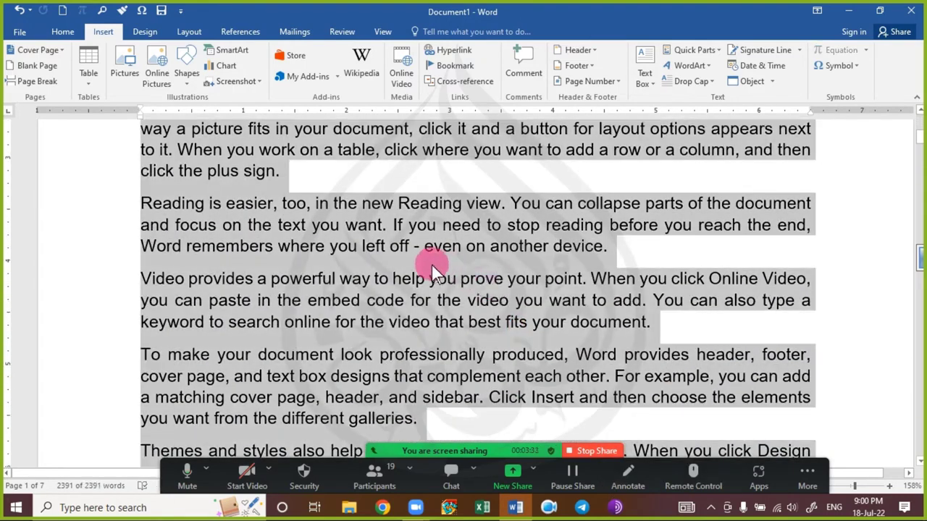
key("Delete")
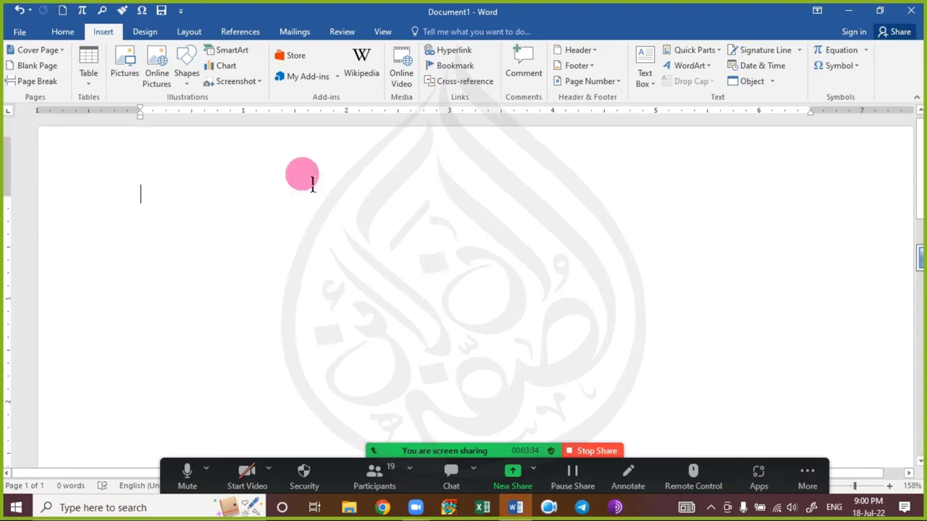
- Erase a trial =rand(1), type 'AL SUFFA ONLINE', then show the desktop with Windows+D
scroll(258, 230, "down", 1)
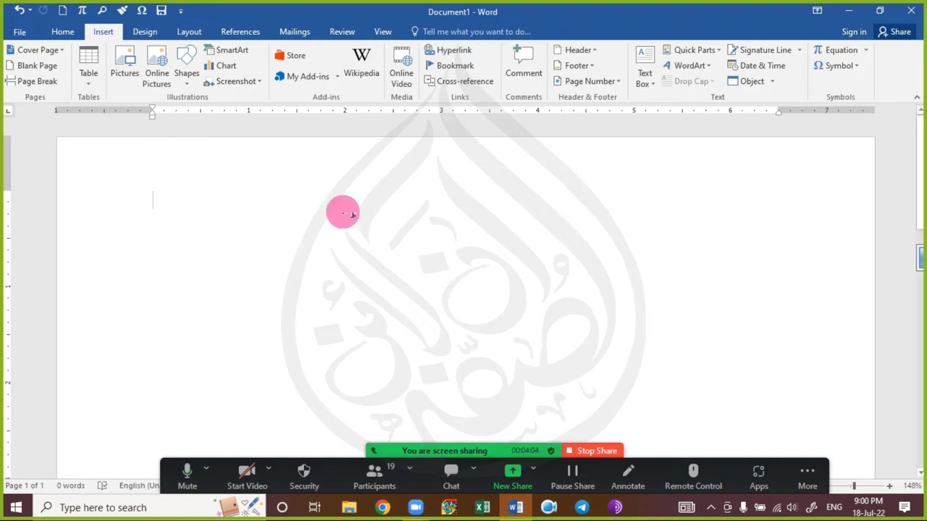
type("=rand")
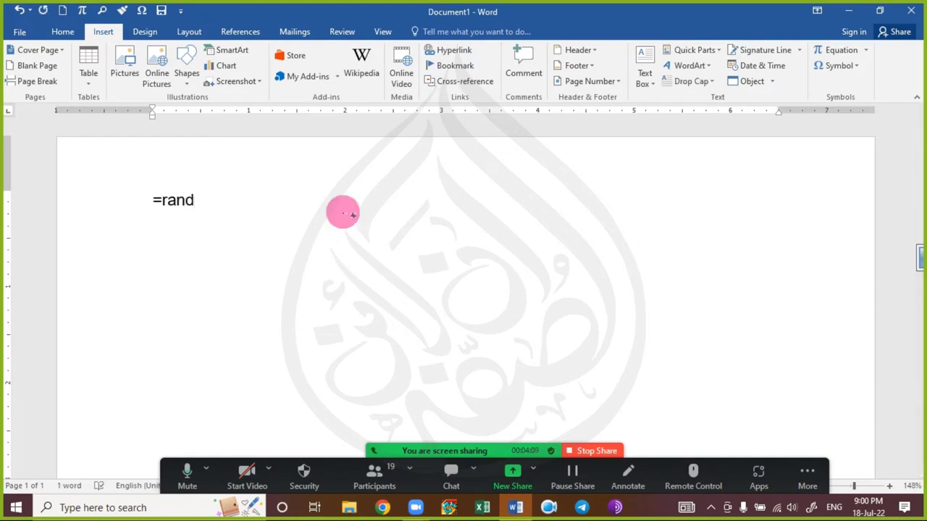
type("()")
key("Left")
type("1")
key("Right")
key("BackSpace")
key("BackSpace")
key("BackSpace")
key("BackSpace")
key("BackSpace")
key("BackSpace")
key("BackSpace")
key("BackSpace")
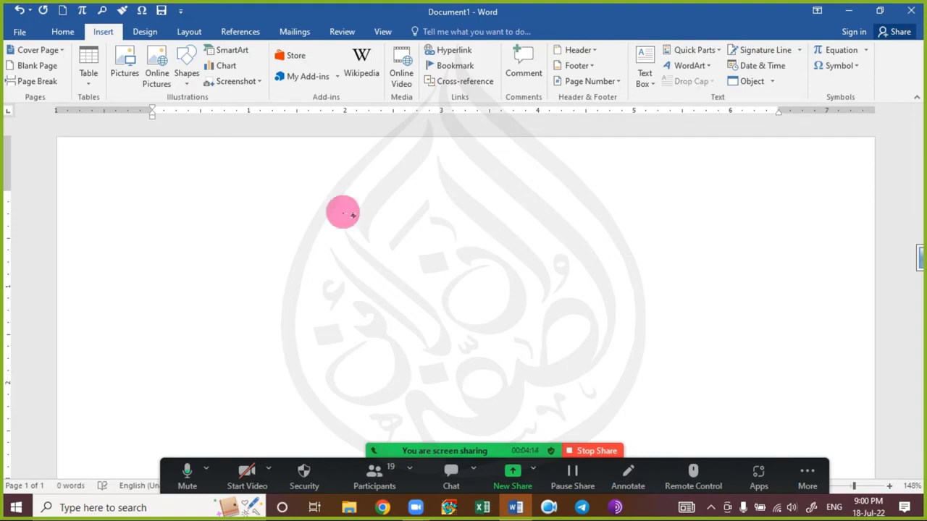
type("AL SU")
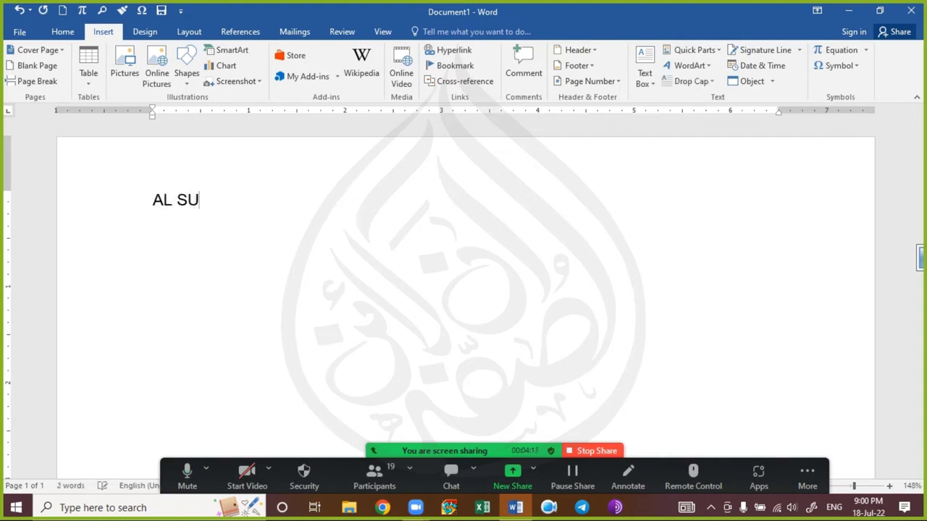
type("FFA ONLINE")
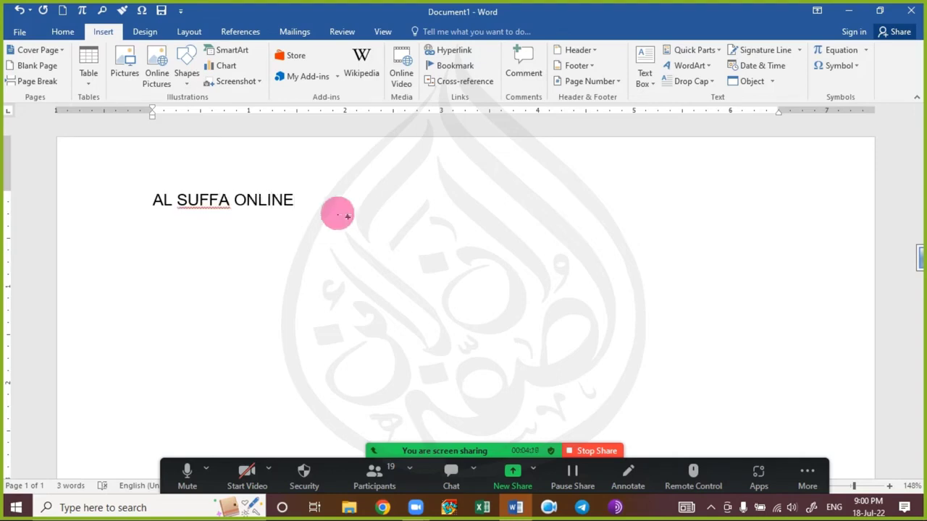
key("super+d")
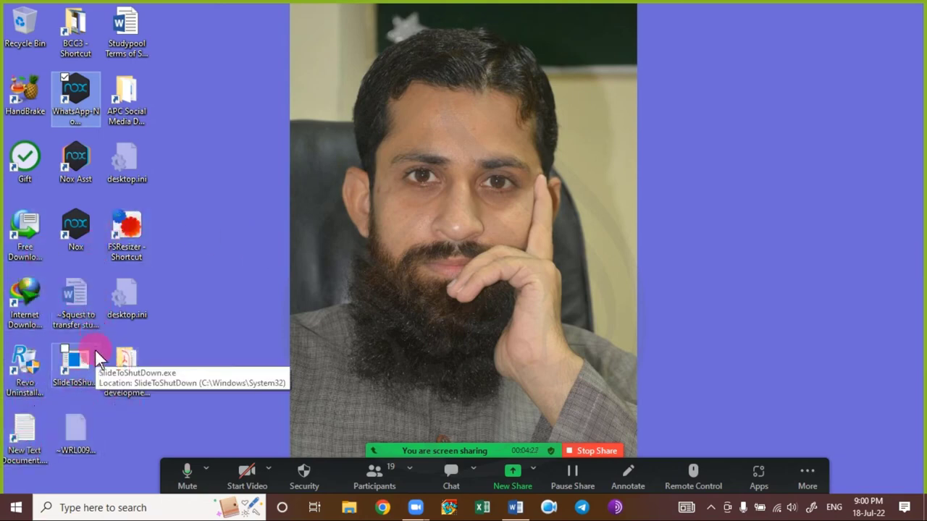
- Open and skim Studypool Terms of Service.docx, close it, then select 'AL SUFFA ONLINE'
left_click(130, 49)
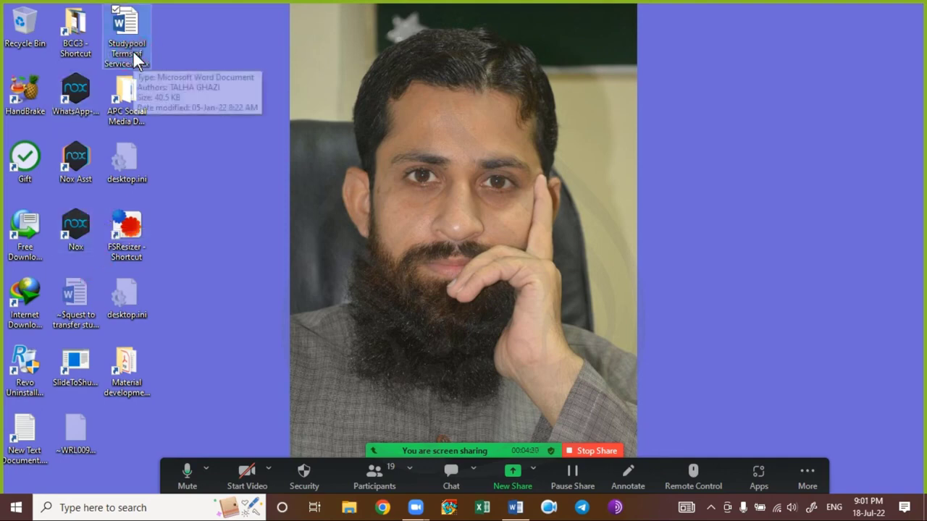
double_click(134, 52)
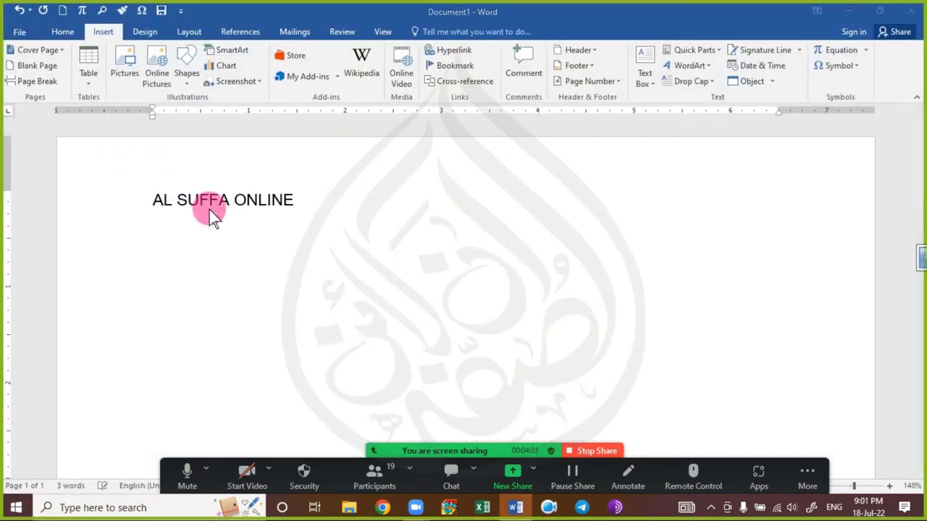
scroll(276, 232, "down", 10)
scroll(304, 249, "down", 8)
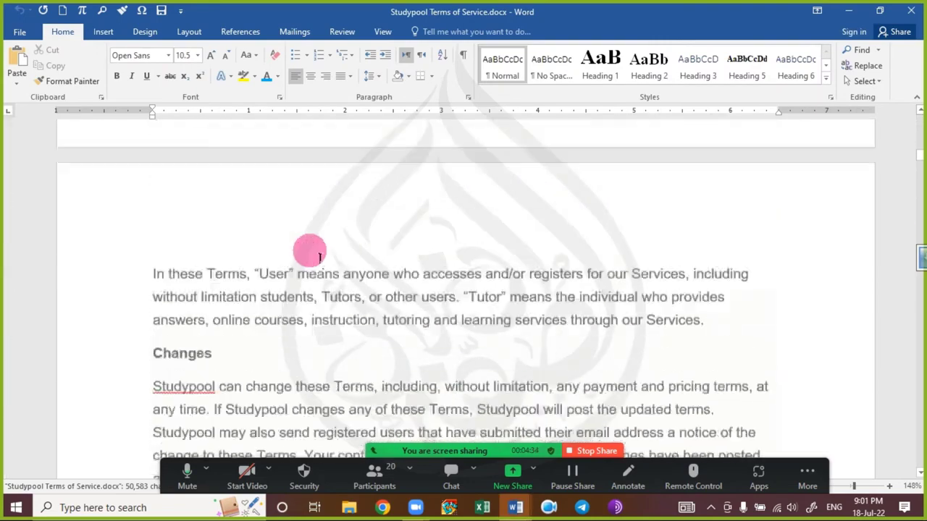
left_click(898, 14)
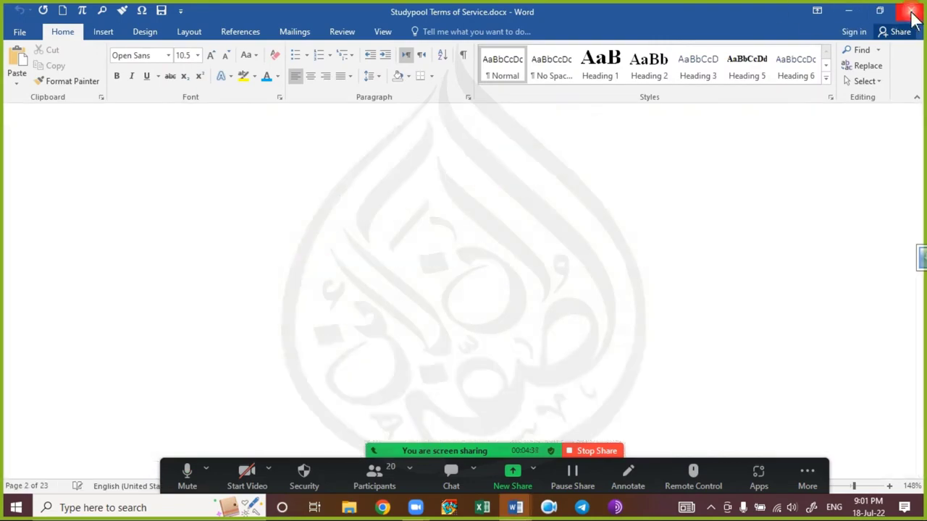
left_click_drag(303, 217, 159, 219)
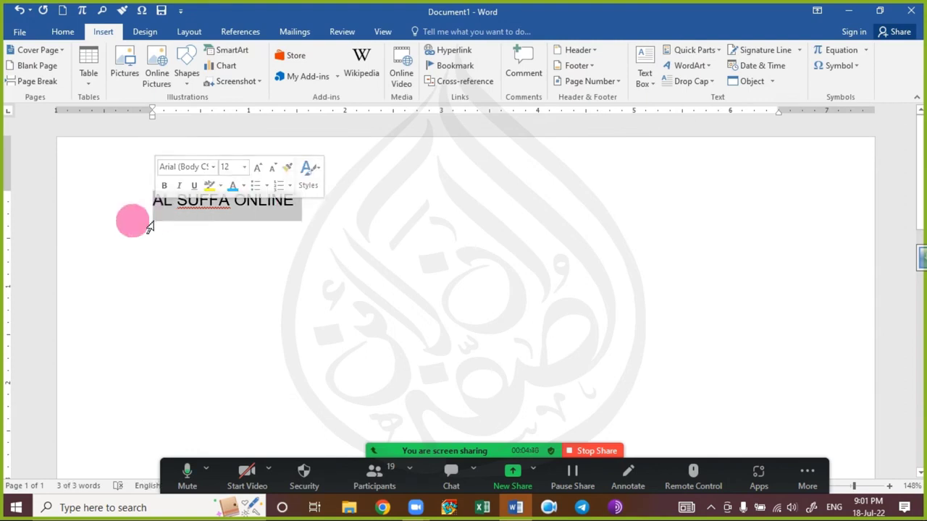
- Select the text AL SUFFA ONLINE in the document
left_click(134, 220)
left_click(199, 212)
left_click(301, 210)
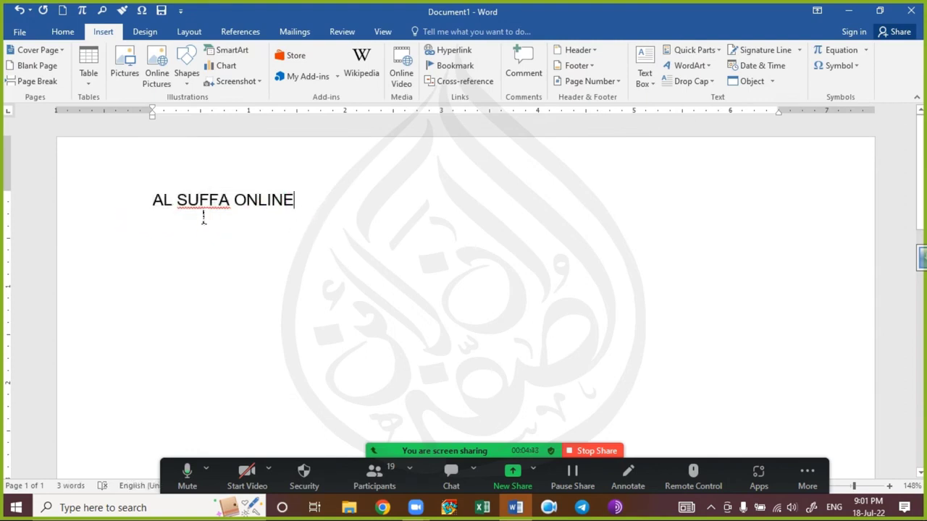
left_click(158, 197, "shift")
- Hyperlink the selection to Studypool Terms of Service.docx on the Desktop
left_click(456, 51)
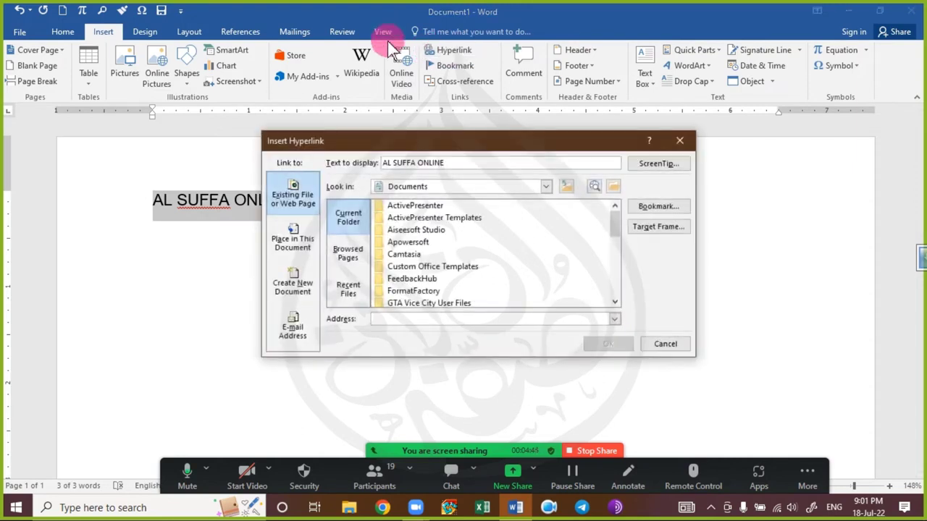
left_click(349, 212)
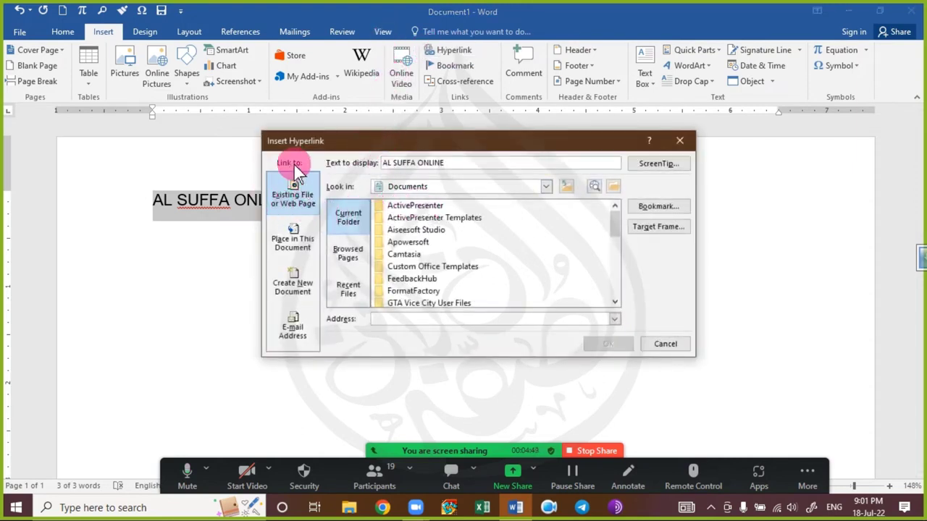
left_click(292, 194)
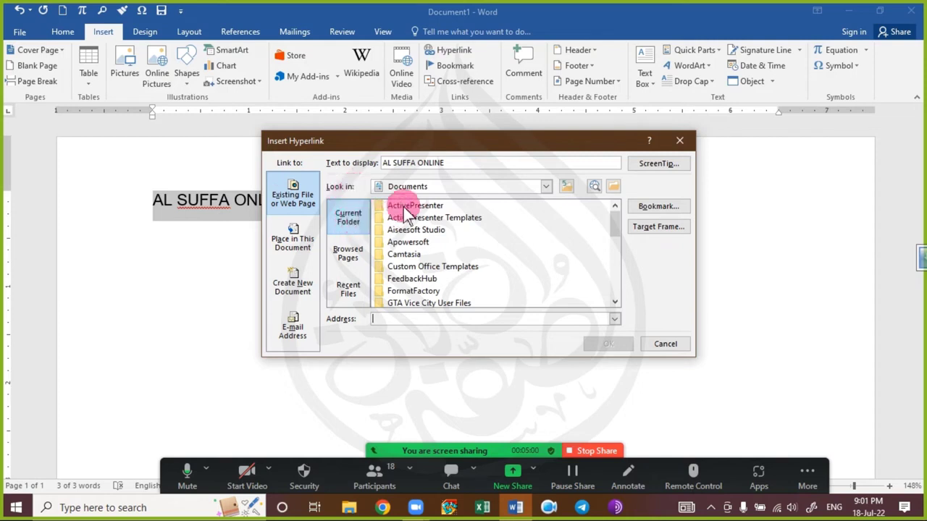
left_click(547, 187)
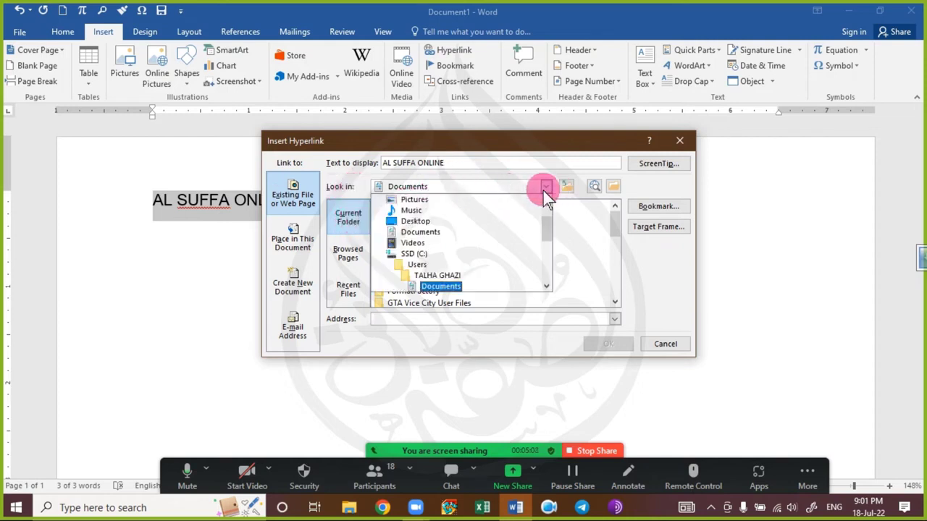
left_click(428, 222)
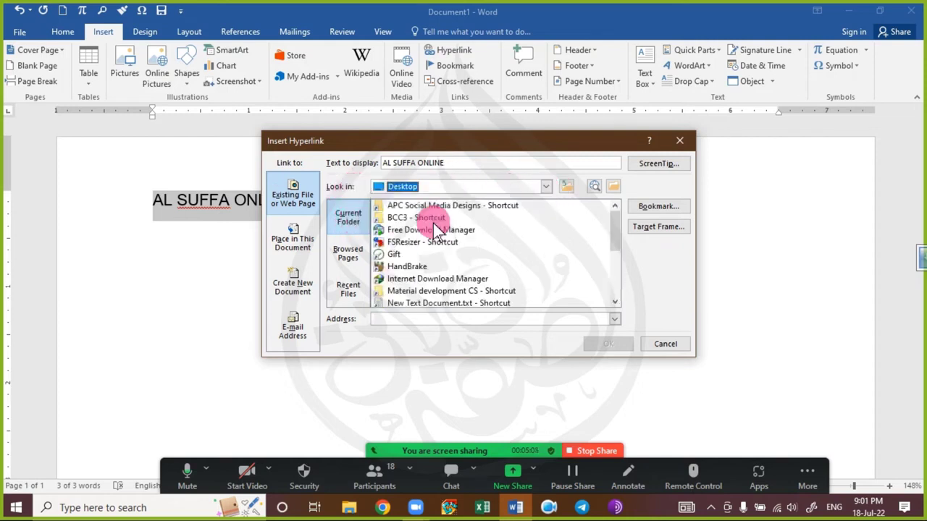
left_click(440, 244)
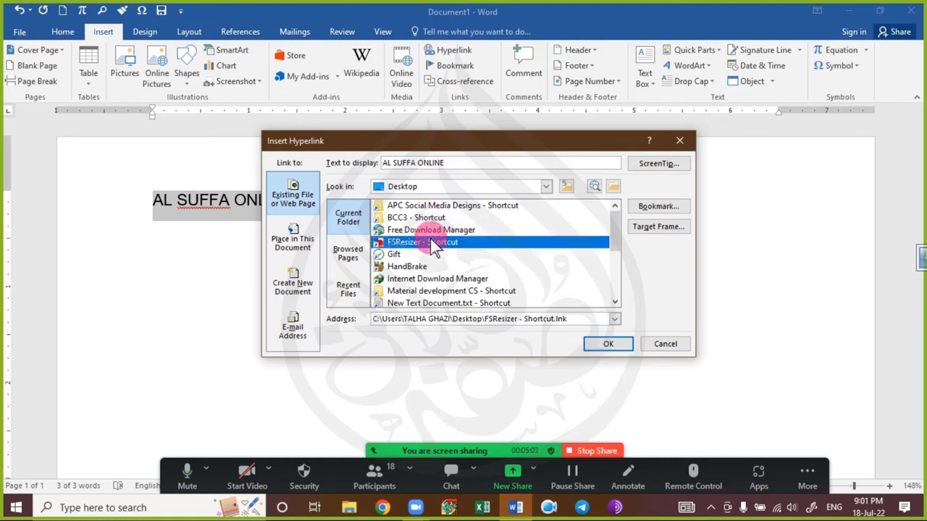
key("s")
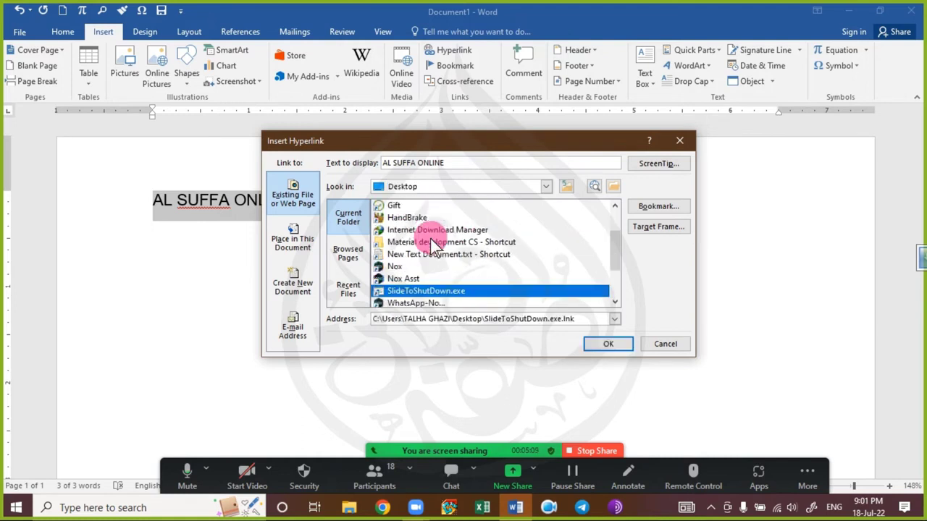
key("s")
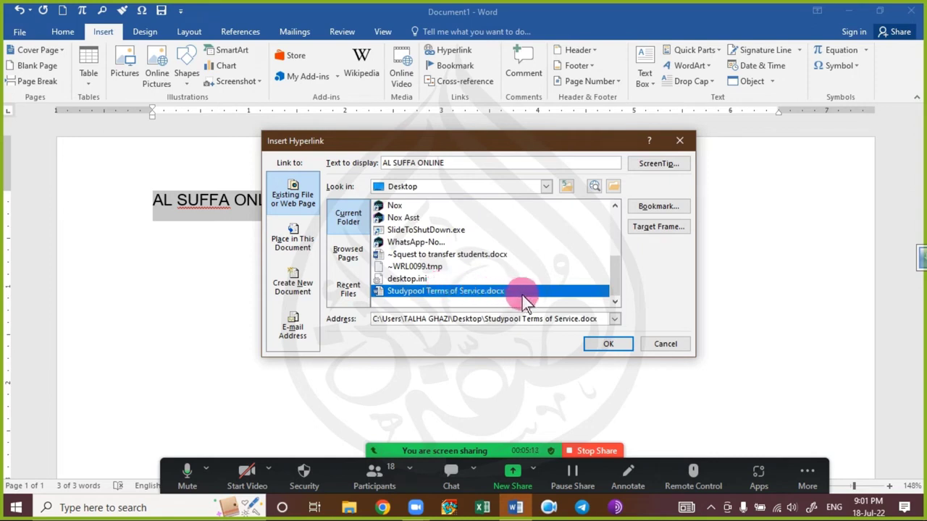
left_click(615, 339)
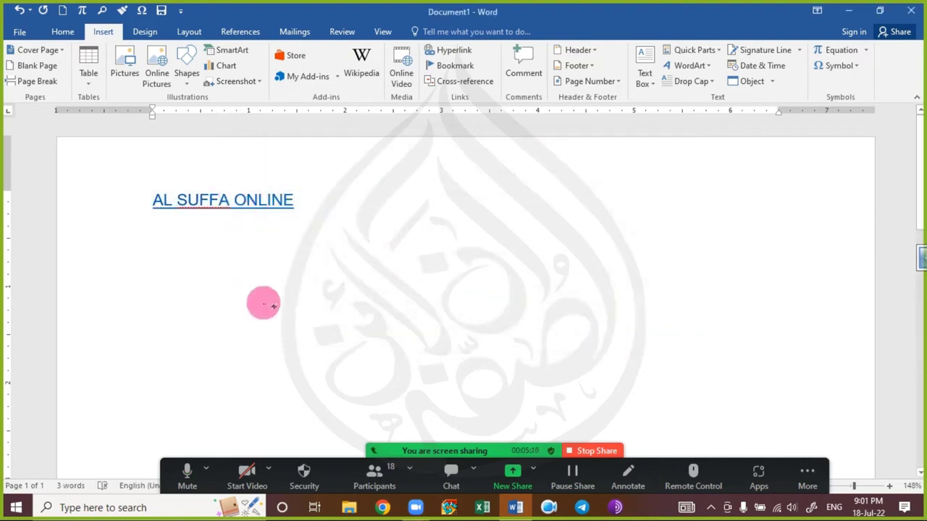
- Follow the AL SUFFA ONLINE link, allow the terms file to open, then close it
mouse_move(250, 209)
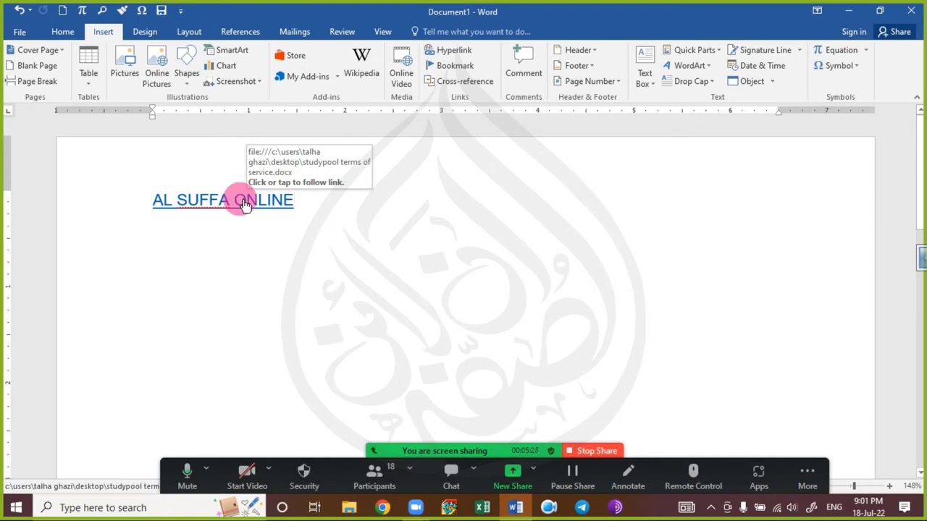
left_click(245, 204)
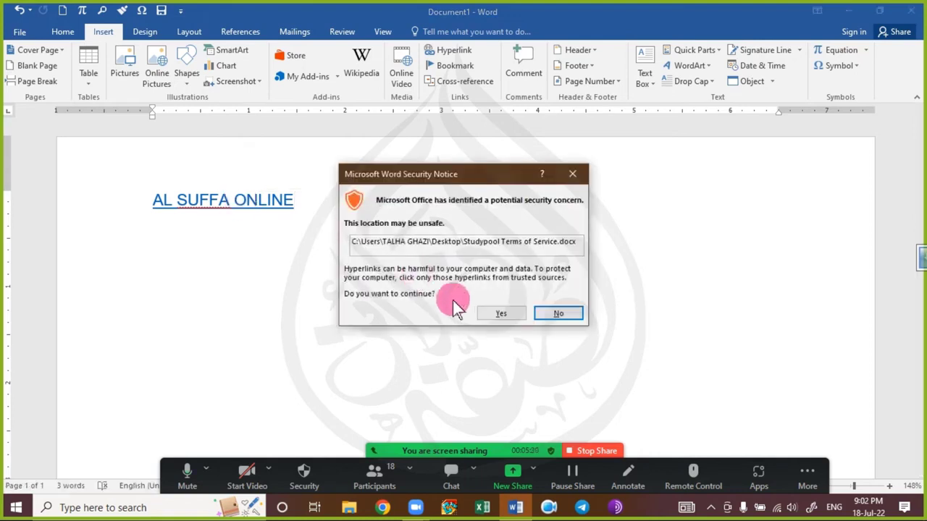
left_click(494, 305)
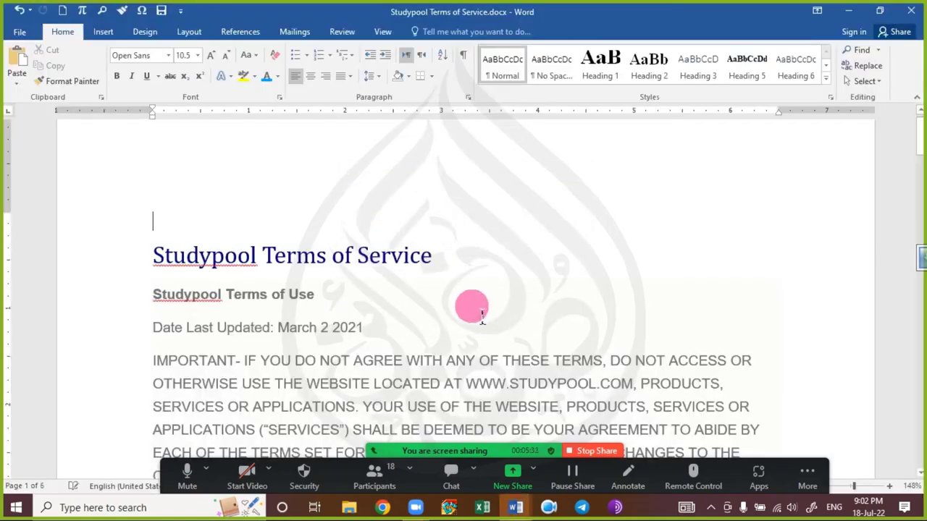
scroll(267, 302, "down", 5)
scroll(274, 300, "down", 4)
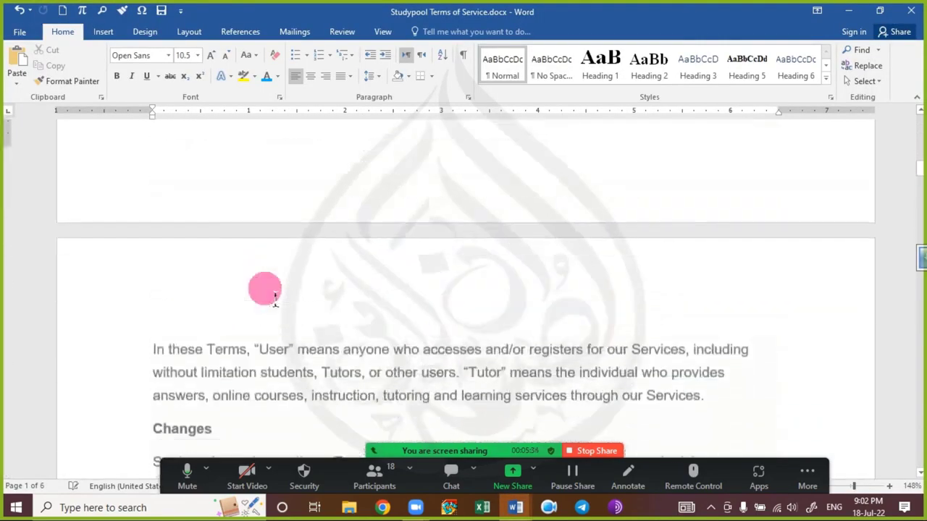
left_click(911, 11)
- Follow the link again and close the file, then follow once more and decline opening
left_click(236, 203, "ctrl")
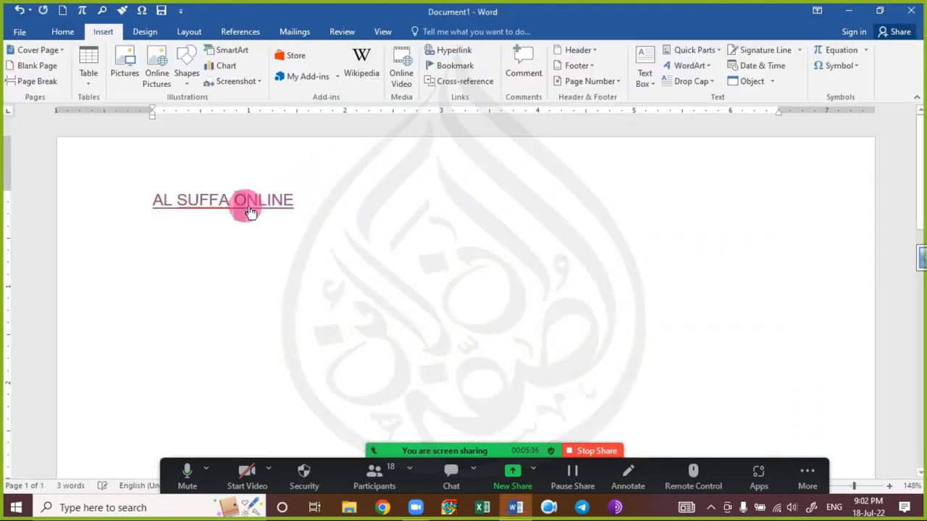
left_click(498, 313)
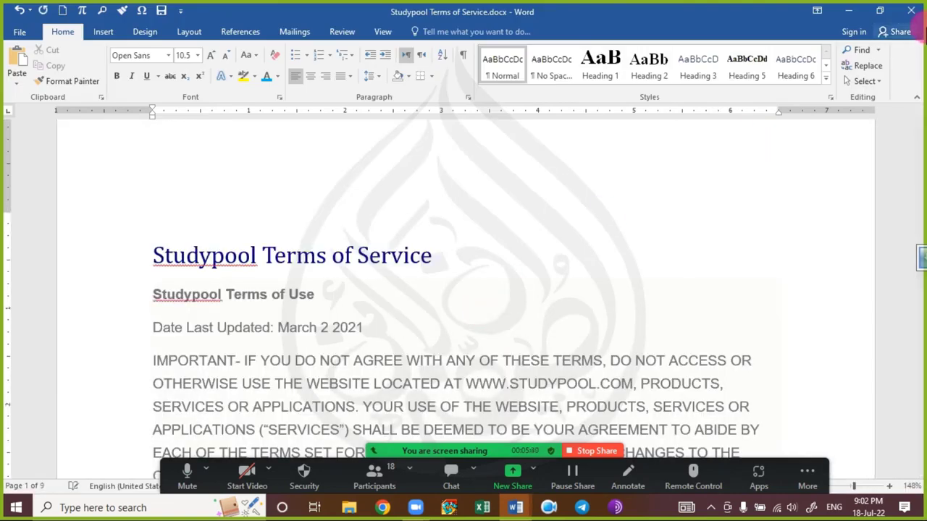
left_click(906, 15)
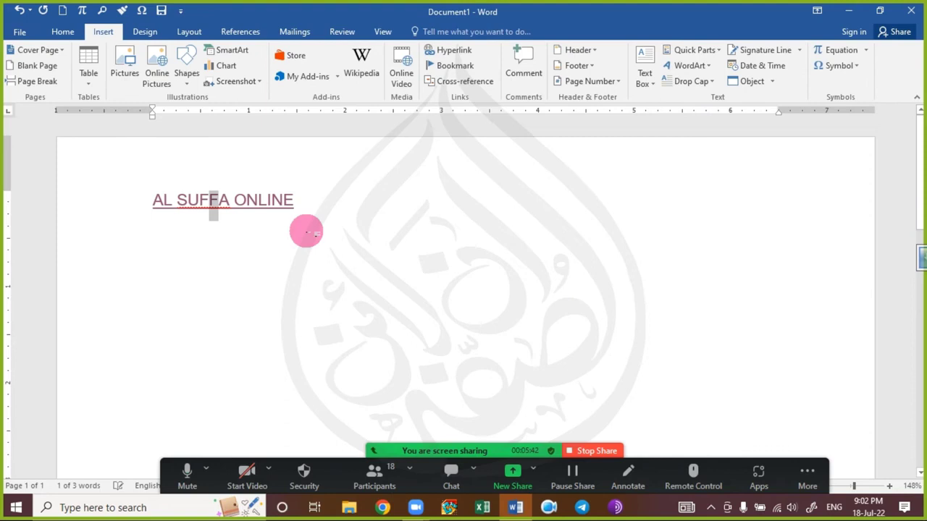
left_click(270, 201, "ctrl")
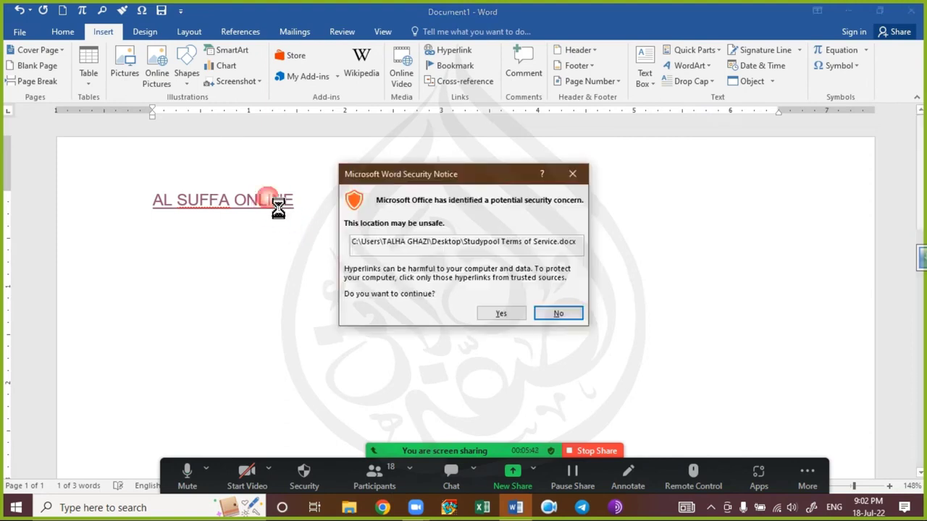
left_click(556, 314)
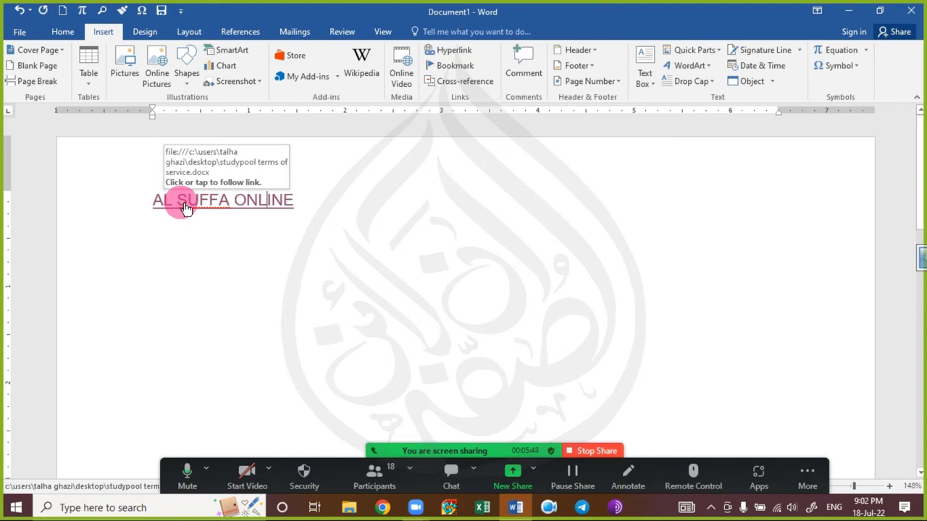
- Remove the hyperlink from AL SUFFA ONLINE and ignore all spelling flags on SUFFA
right_click(184, 209)
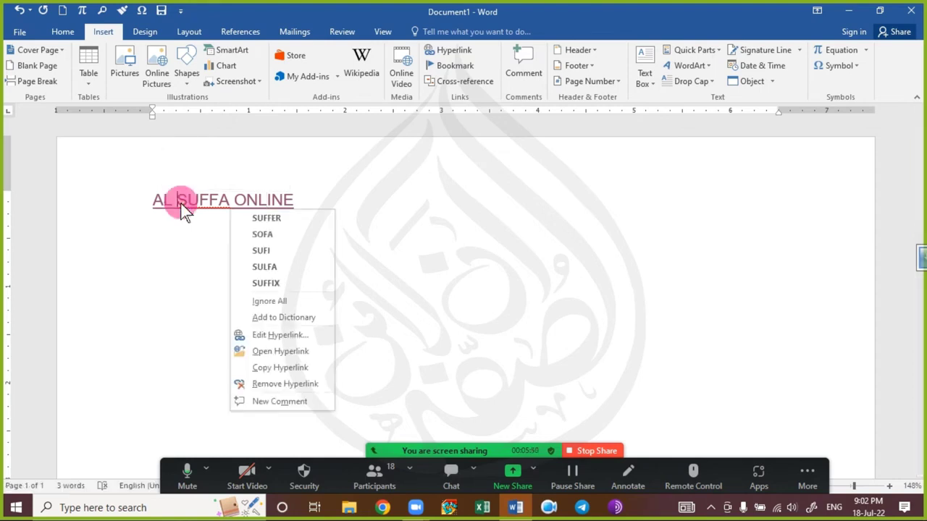
left_click(290, 387)
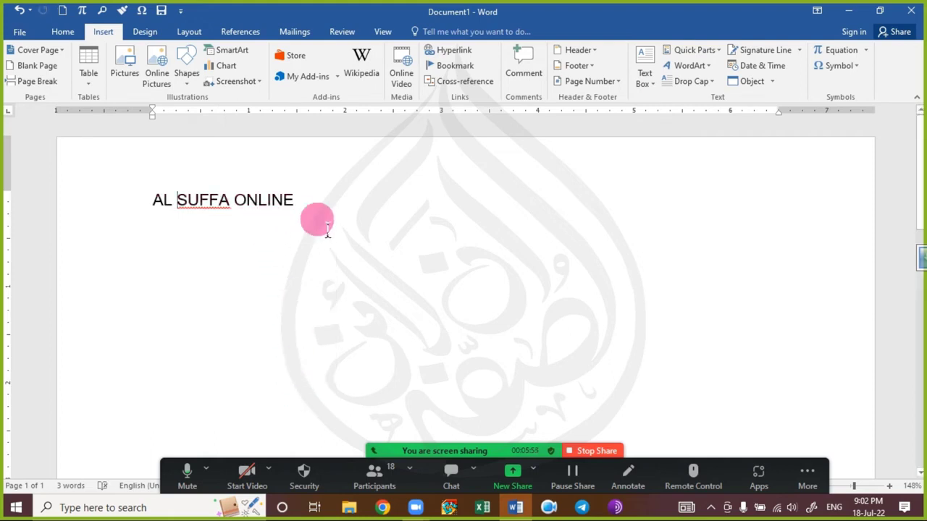
right_click(220, 204)
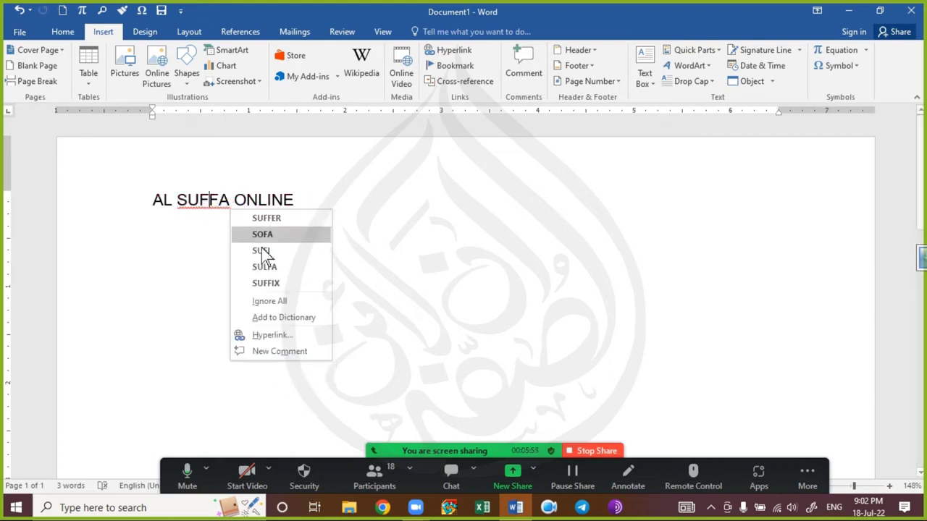
left_click(298, 299)
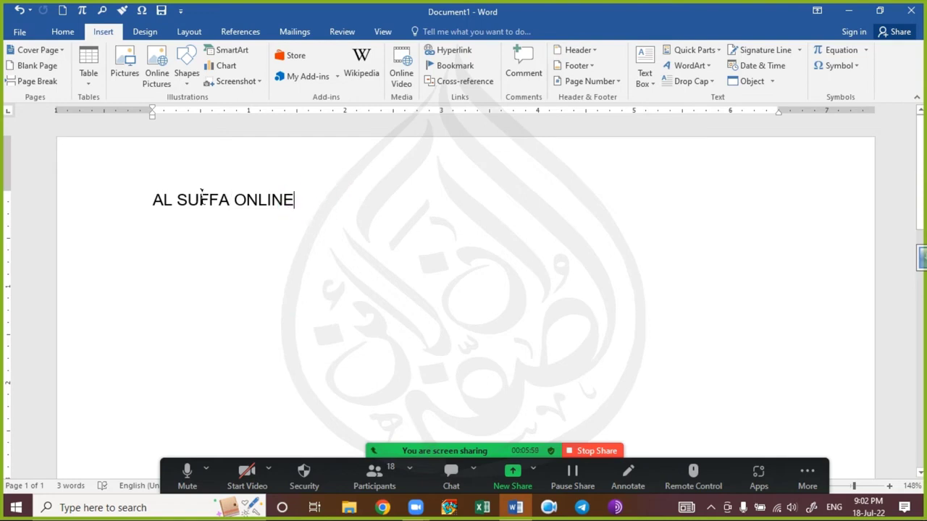
- Select AL SUFFA ONLINE and reopen Insert Hyperlink for it with Ctrl+K
triple_click(165, 190)
left_click_drag(155, 200, 236, 215)
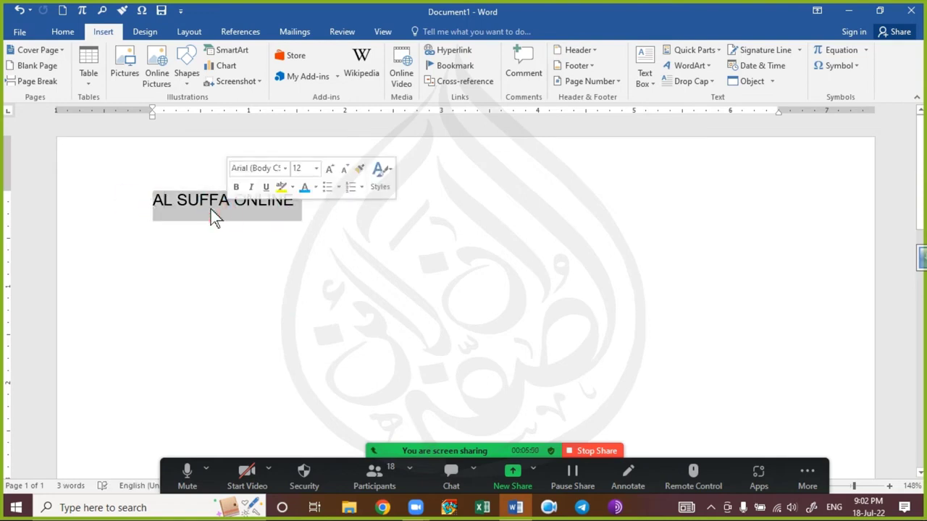
right_click(205, 206)
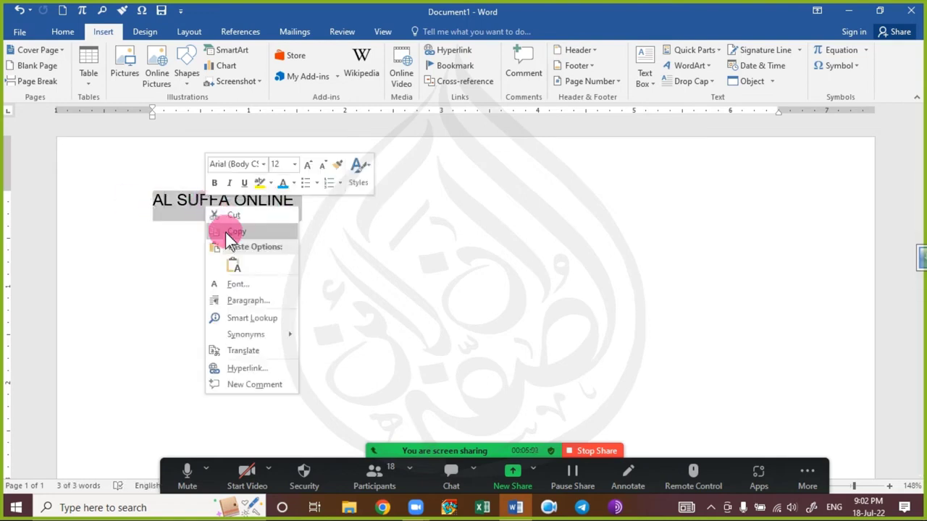
left_click(252, 369)
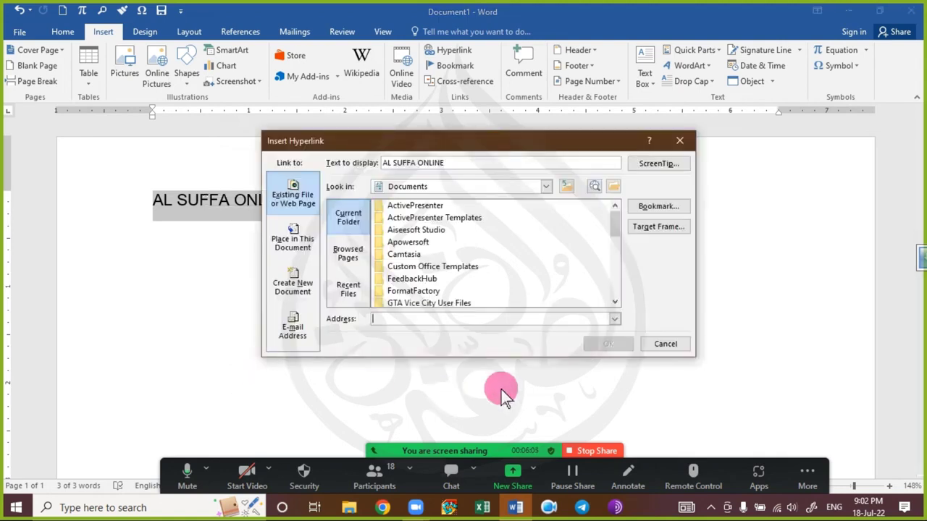
left_click(658, 346)
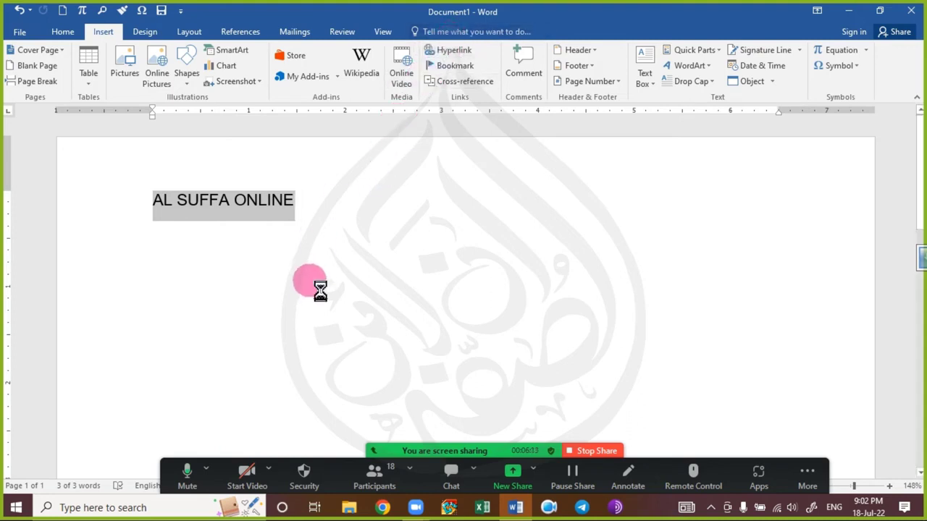
key("ctrl+k")
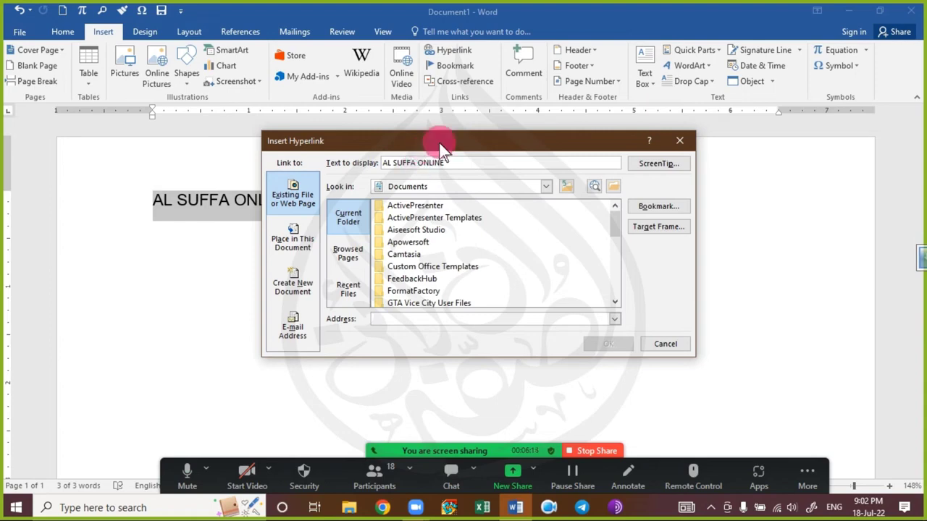
left_click_drag(442, 145, 525, 109)
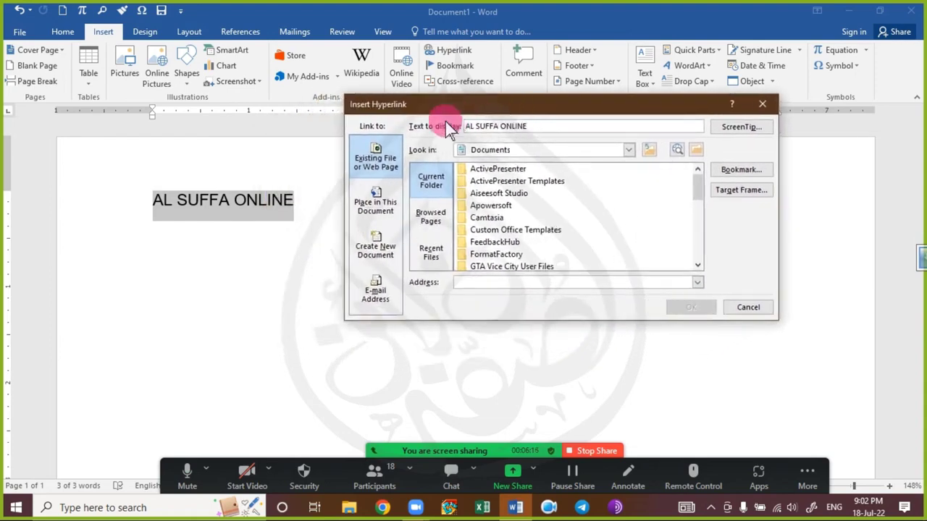
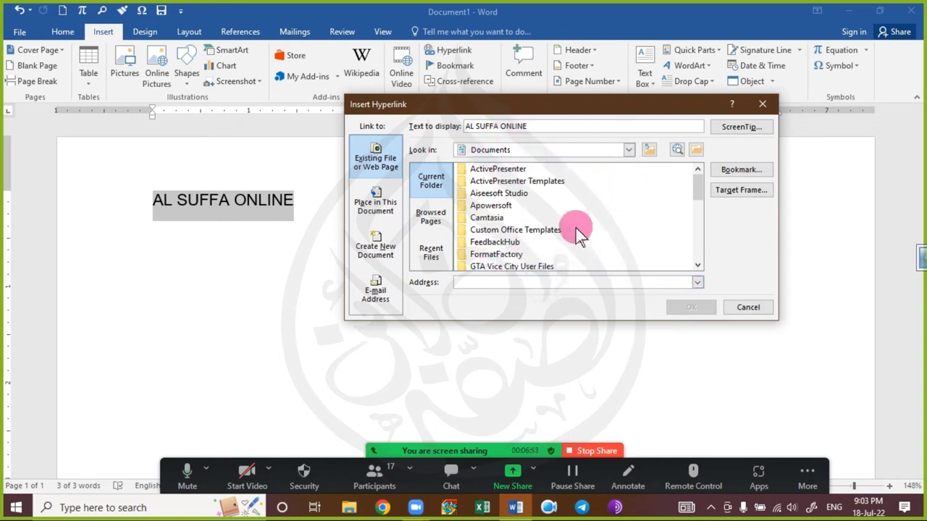
- Give the link the ScreenTip 'Click to Open the Aggreement'
left_click(735, 136)
left_click_drag(559, 201, 587, 176)
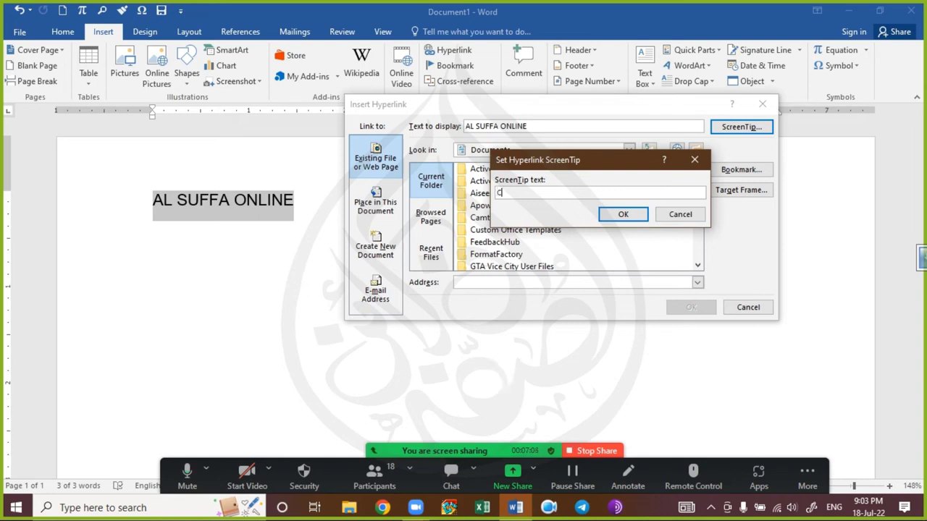
type("ick")
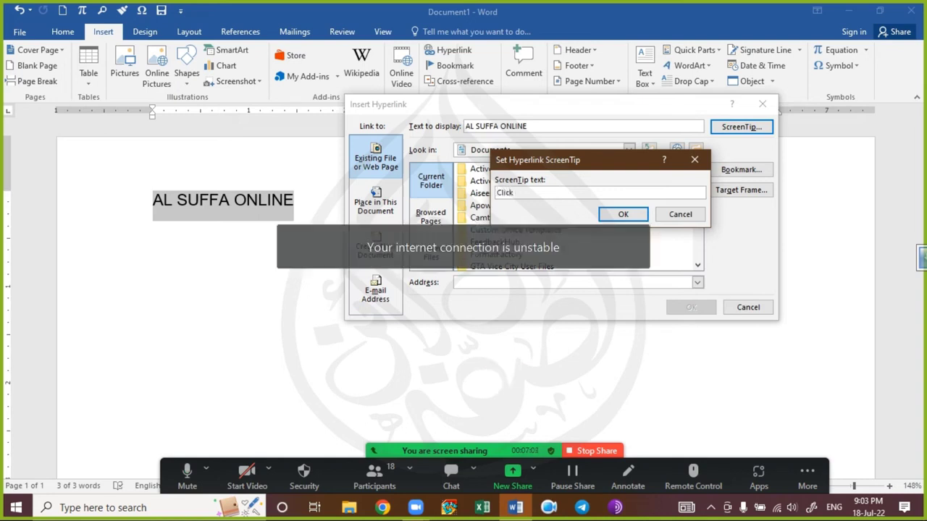
type(" to Open the Aggr")
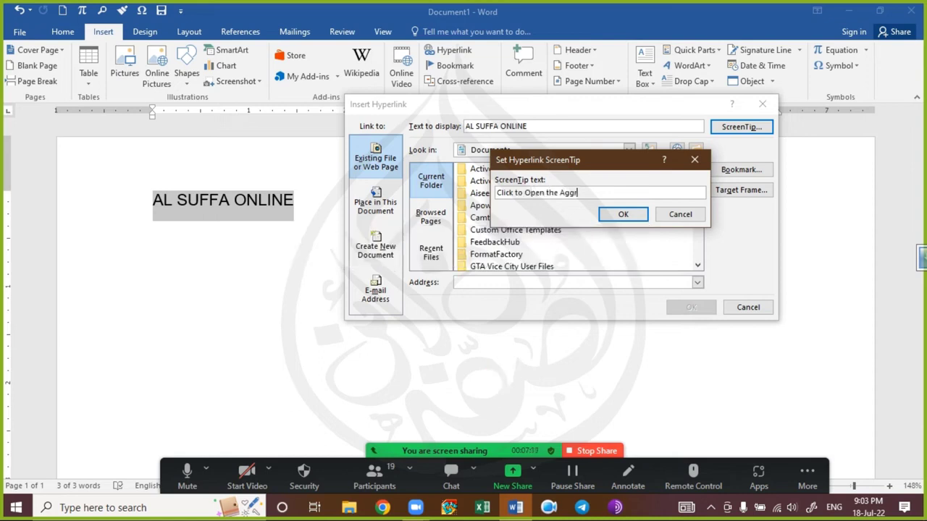
type("eement")
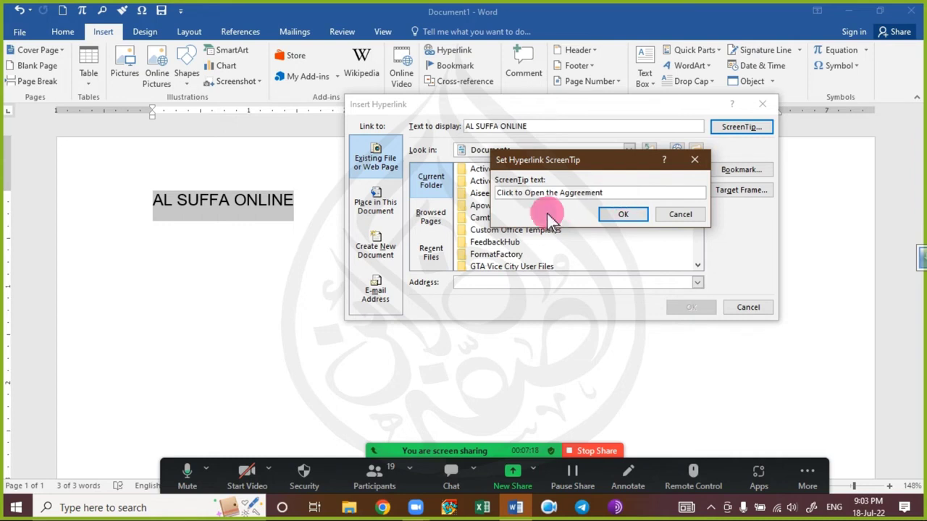
left_click(634, 215)
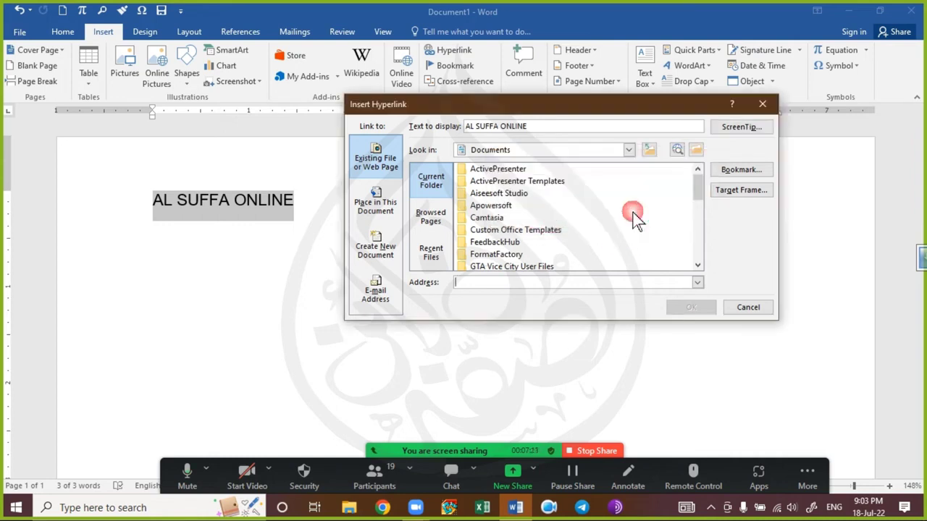
- Target Studypool Terms of Service.docx on the Desktop and create the hyperlink
left_click(699, 282)
left_click(472, 149)
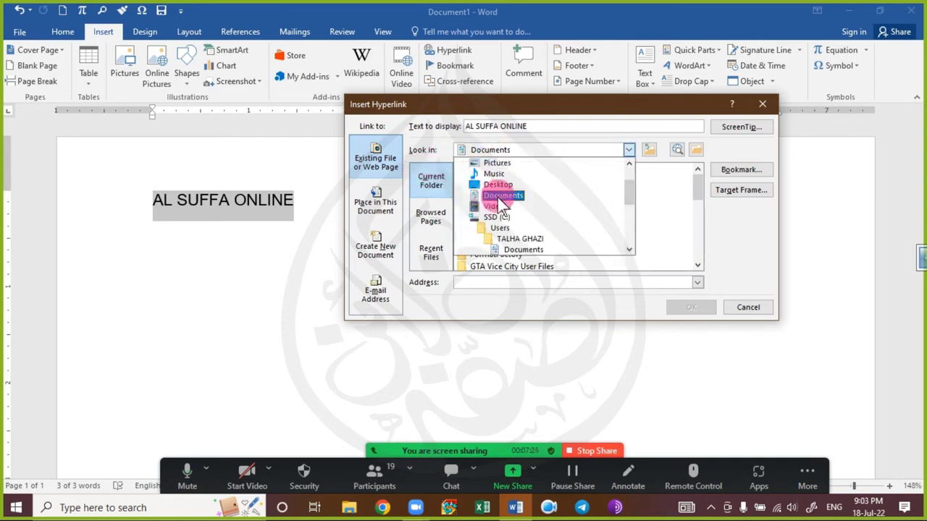
left_click(499, 185)
scroll(518, 210, "down", 3)
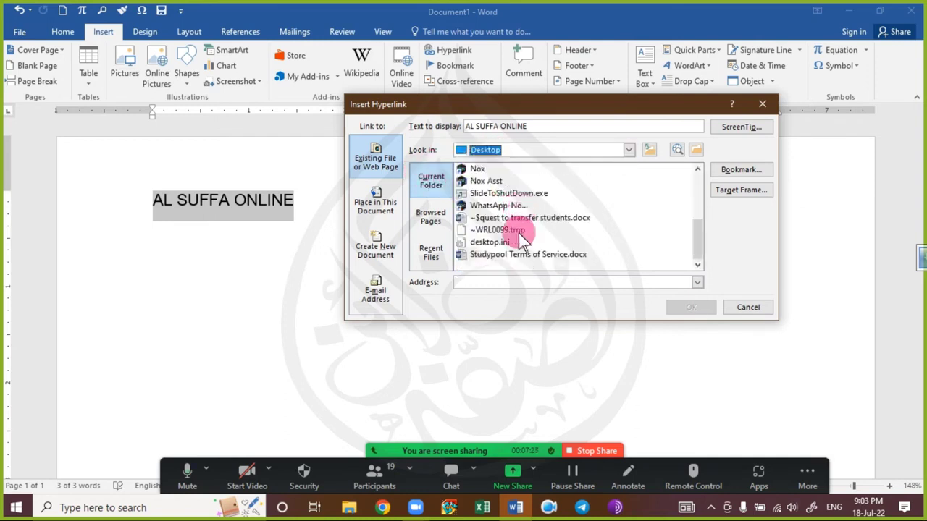
left_click(507, 255)
left_click(740, 127)
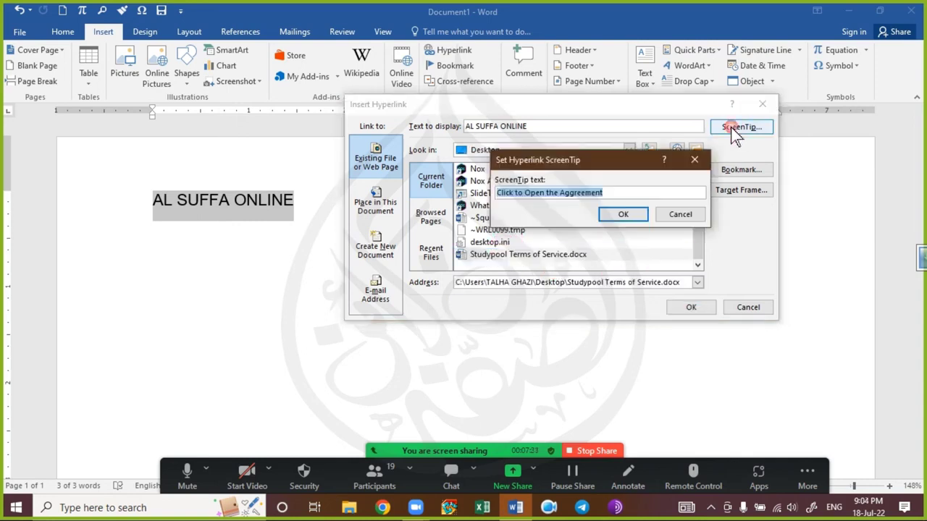
left_click(668, 214)
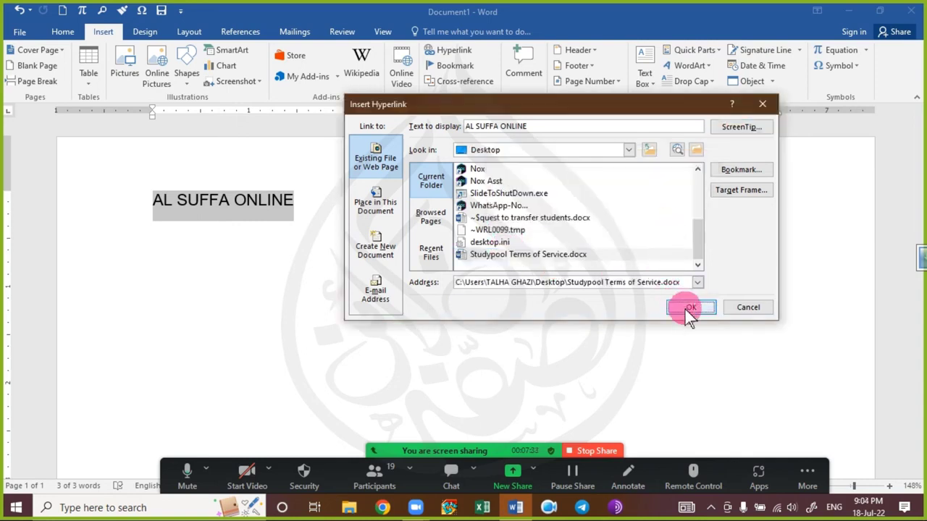
left_click(684, 307)
mouse_move(239, 209)
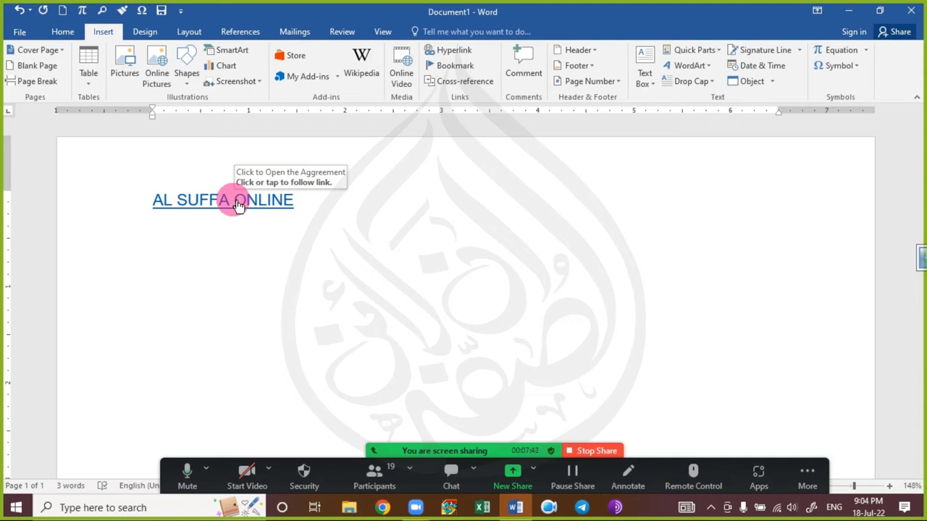
- Follow the AL SUFFA ONLINE link past the security notice, close the opened Terms of Service file, and open the meeting chat
left_click(239, 205)
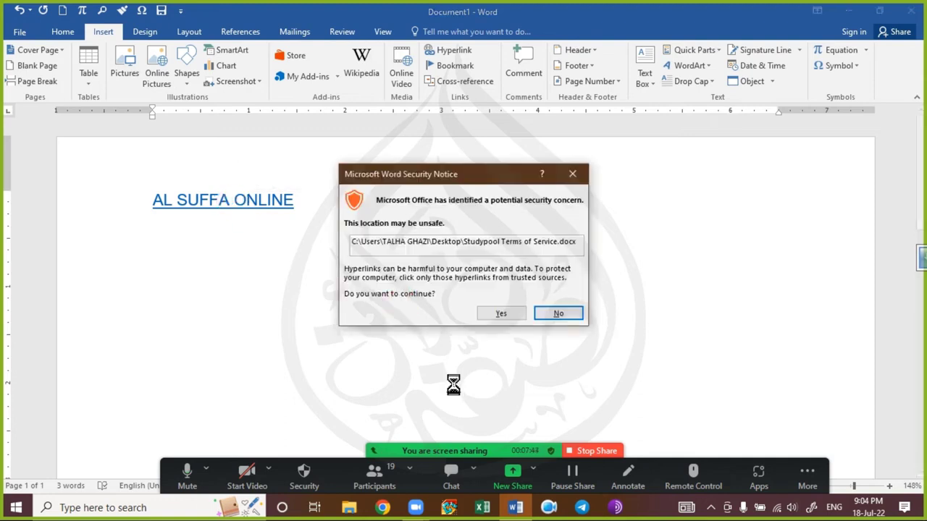
left_click(517, 316)
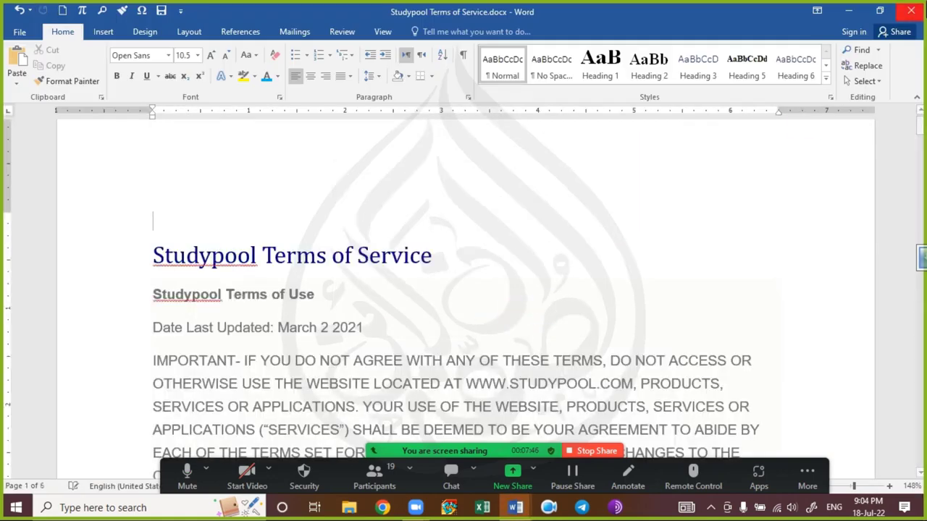
left_click(911, 10)
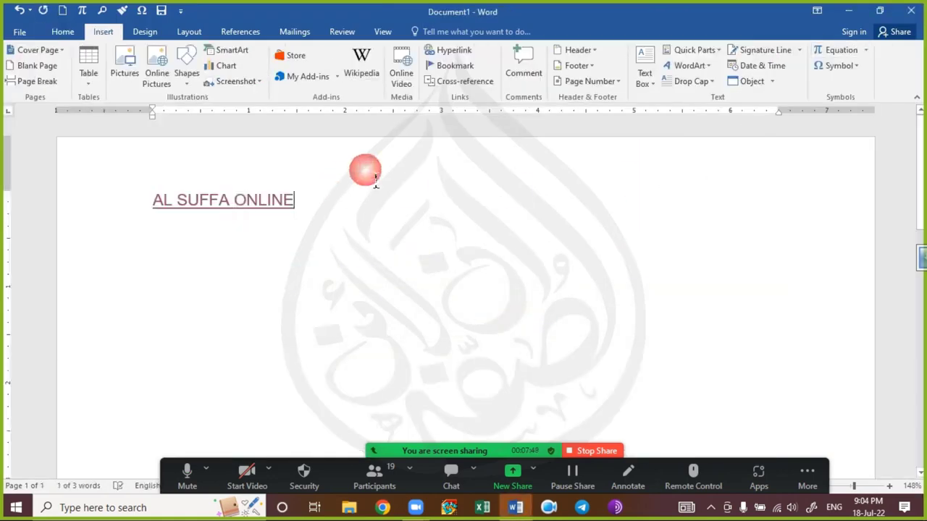
left_click(435, 470)
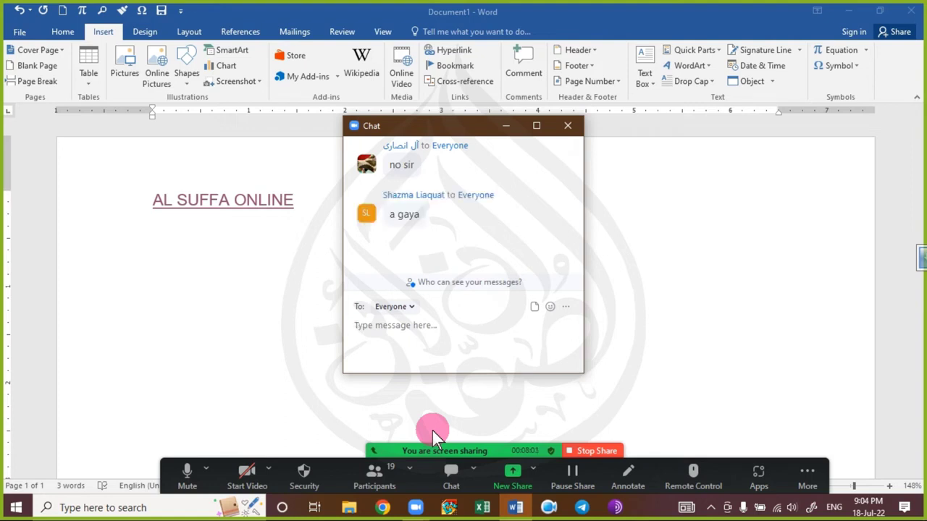
- Close the meeting chat and delete all the document's text, including AL SUFFA ONLINE
left_click(564, 129)
left_click(299, 204)
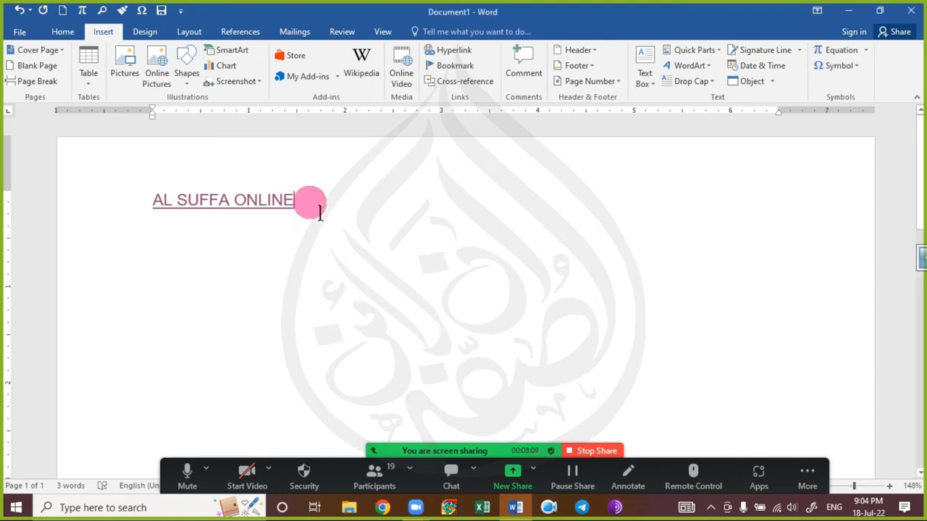
key("ctrl+a")
key("BackSpace")
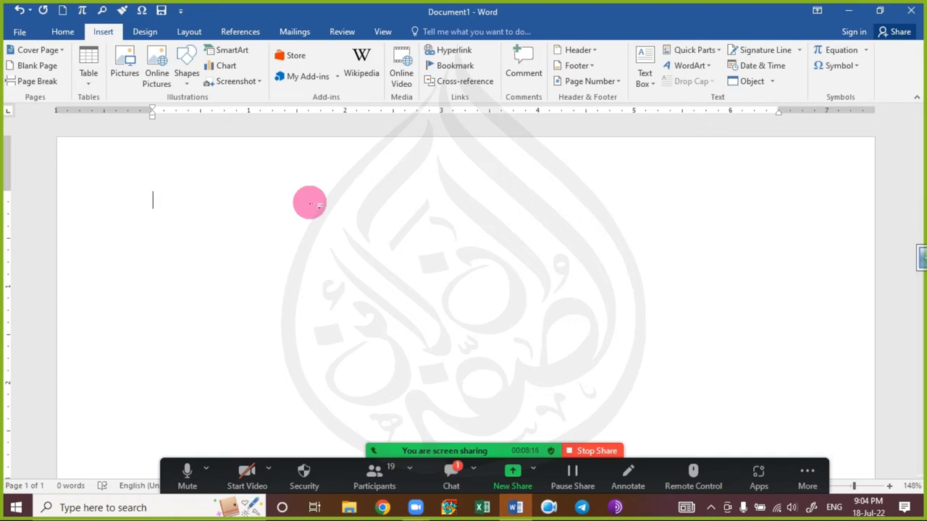
- Generate sample paragraphs with =rand(100) and return to the document start
type("=rand")
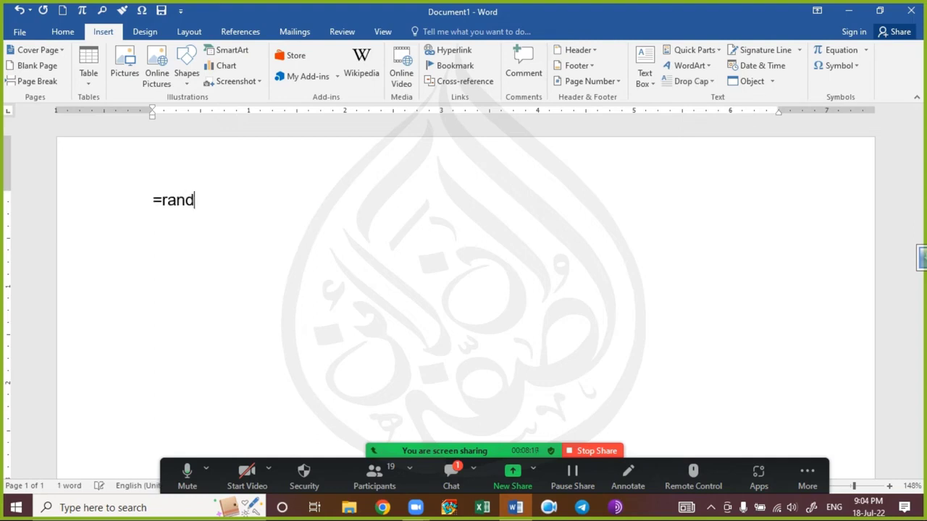
type("()")
key("Left")
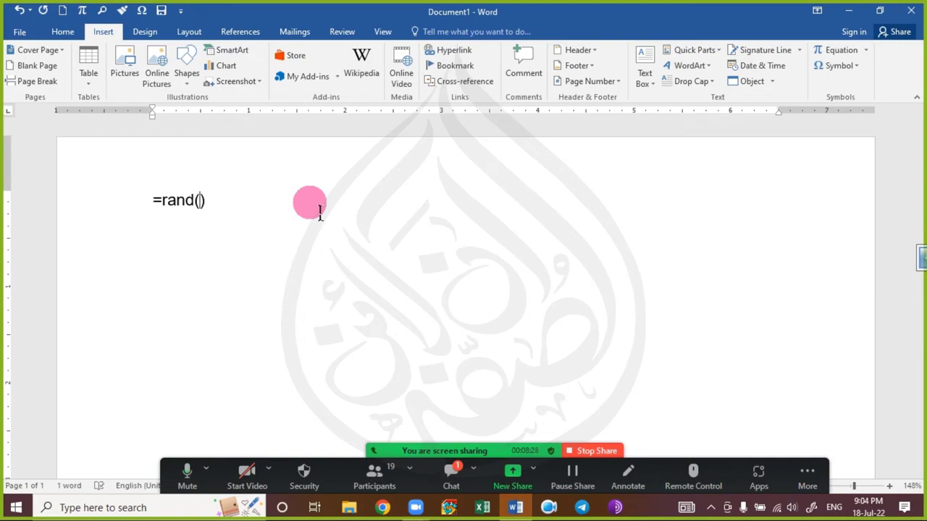
type("100")
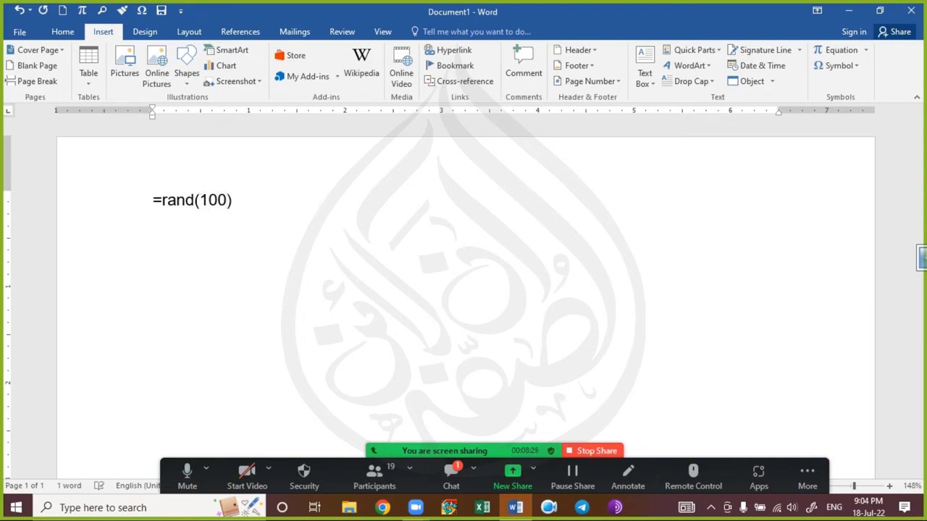
key("Return")
scroll(330, 210, "down", 3)
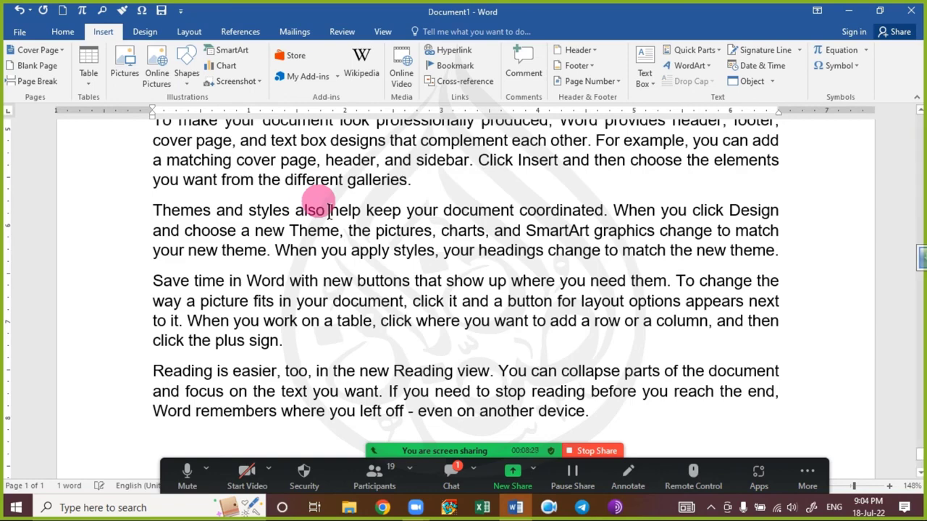
key("ctrl+Home")
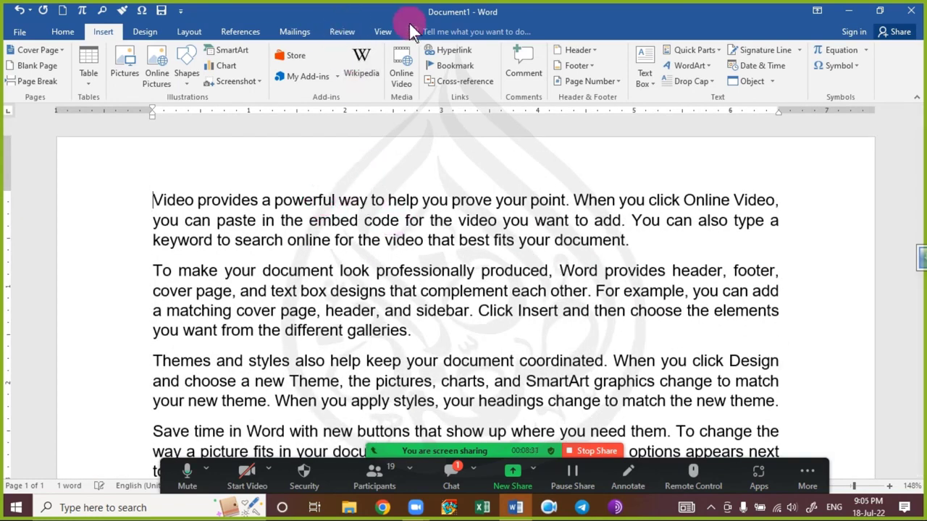
- Browse Place in This Document targets (top, headings, bookmarks), cancel without linking, and return to Home
left_click(471, 54)
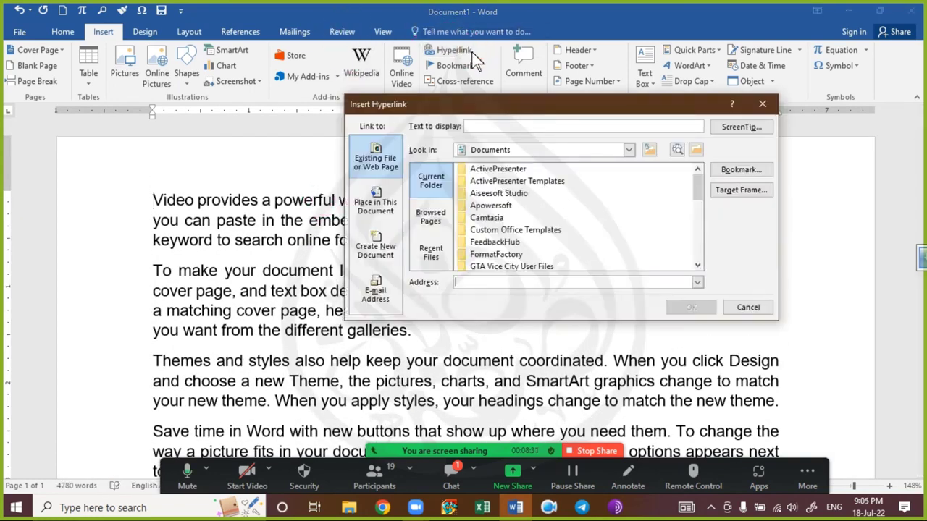
left_click(370, 207)
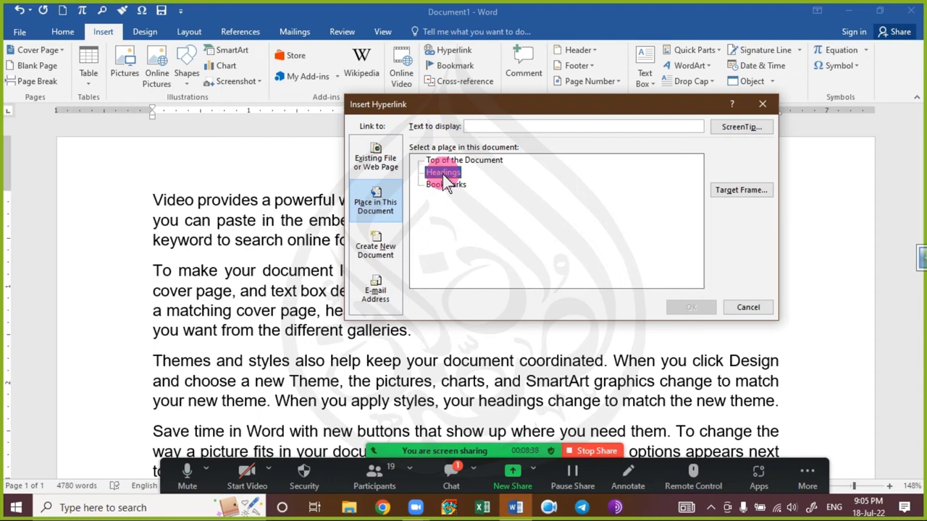
left_click(466, 161)
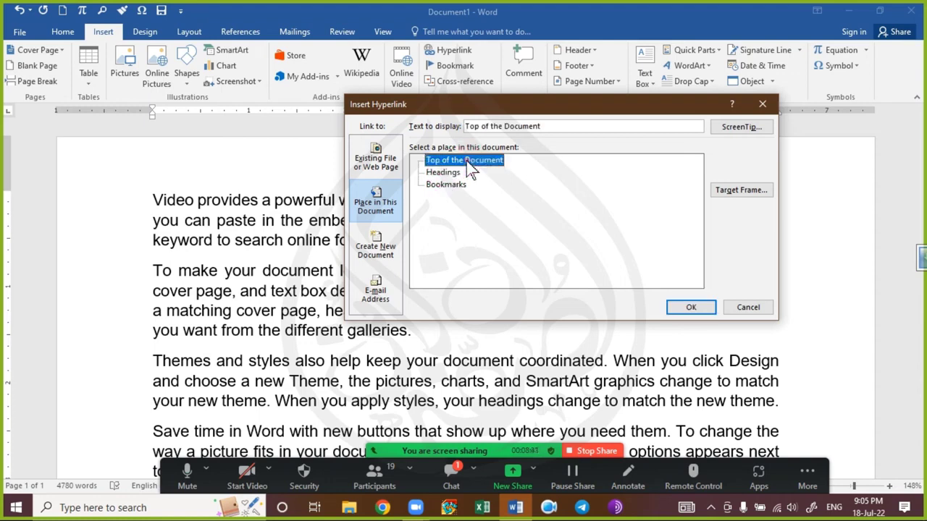
left_click(453, 174)
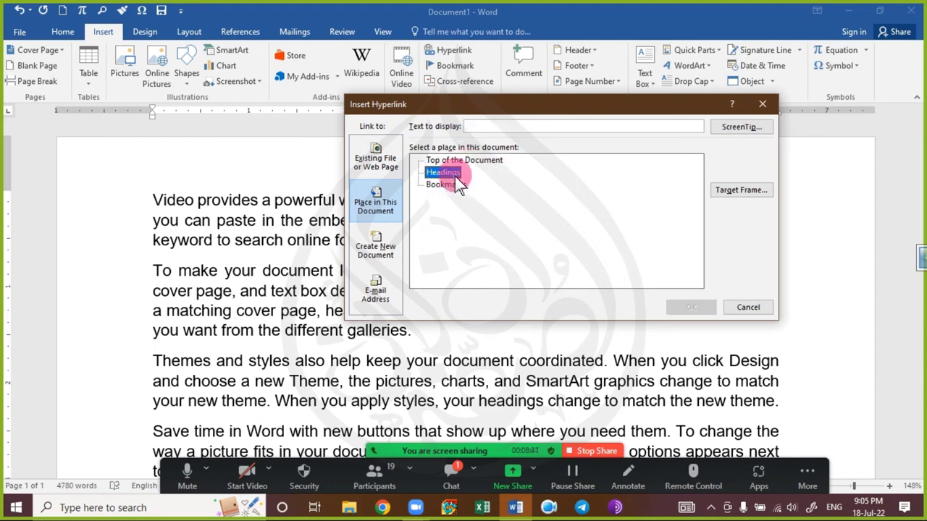
left_click(457, 185)
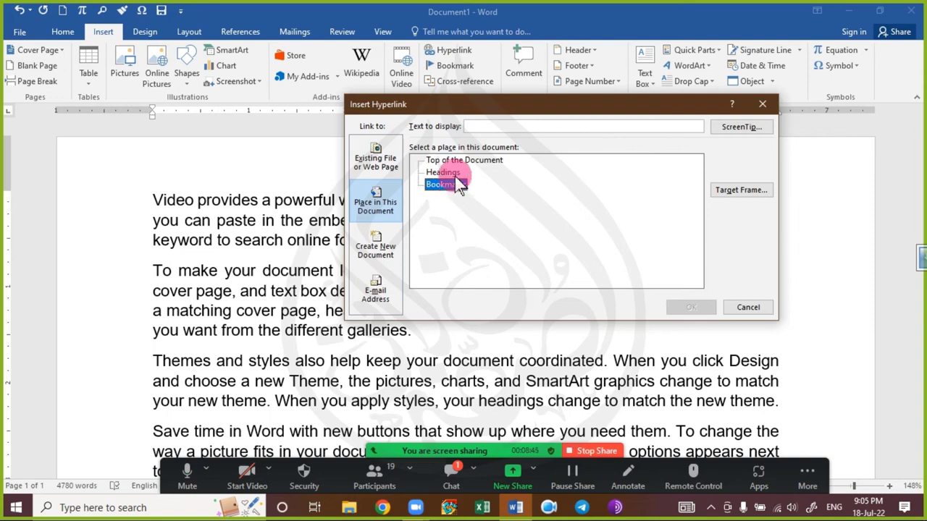
left_click(455, 174)
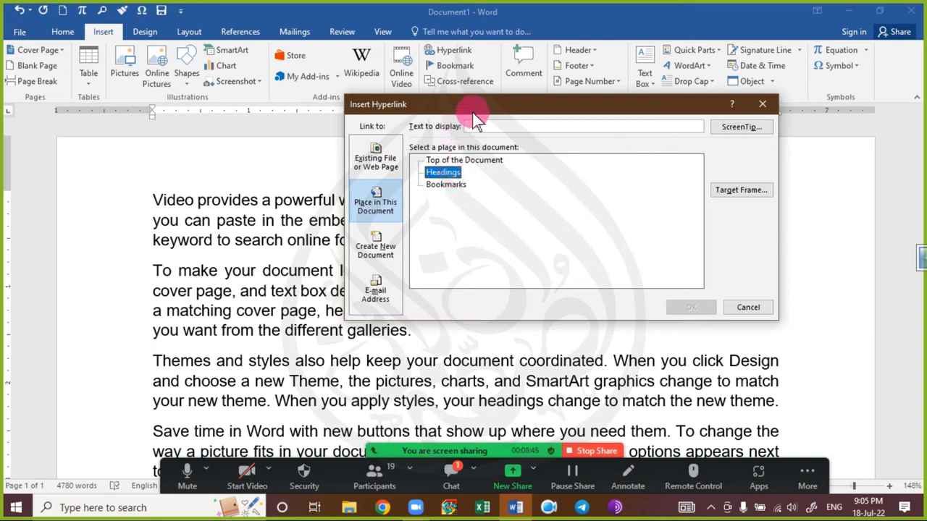
left_click_drag(473, 114, 365, 202)
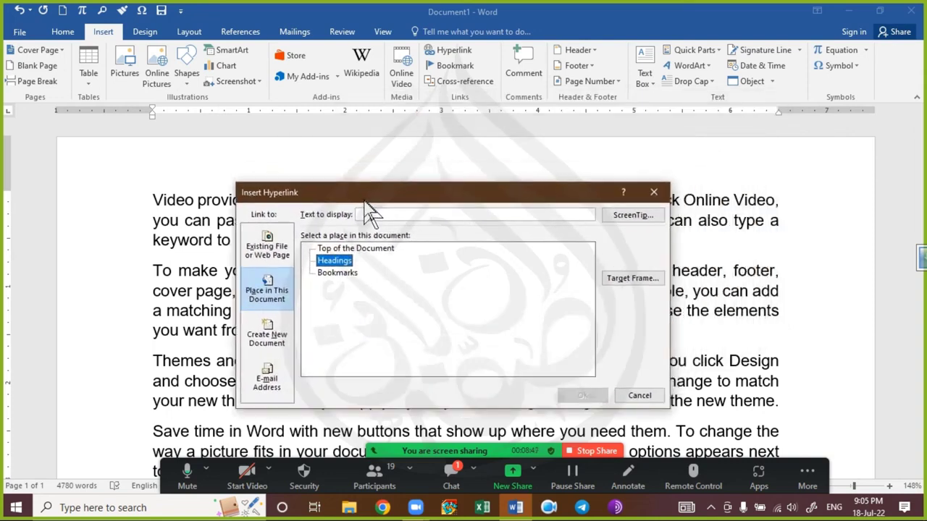
left_click(654, 192)
left_click(61, 32)
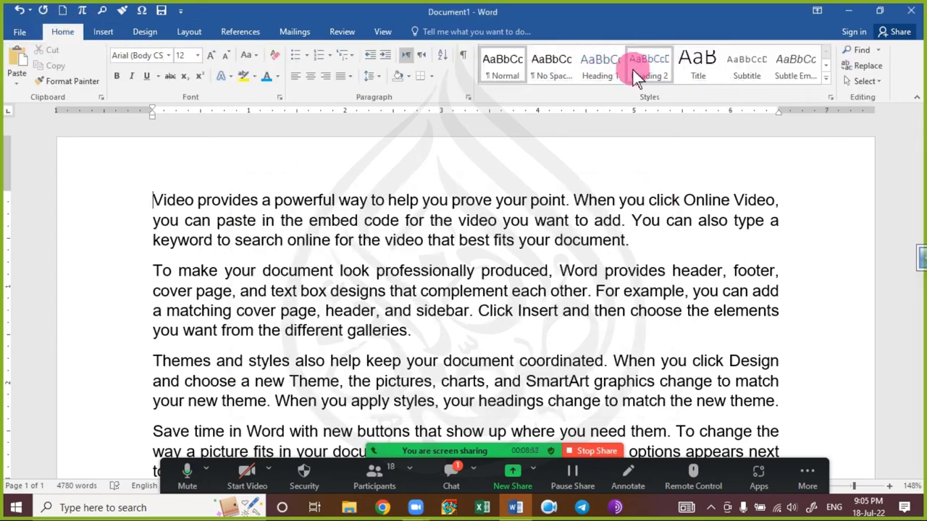
left_click(607, 69)
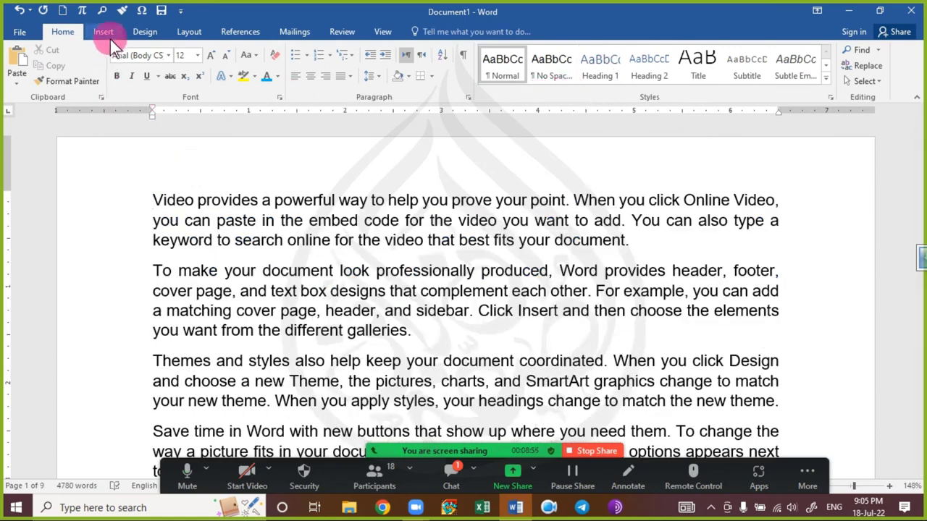
left_click_drag(195, 205, 151, 201)
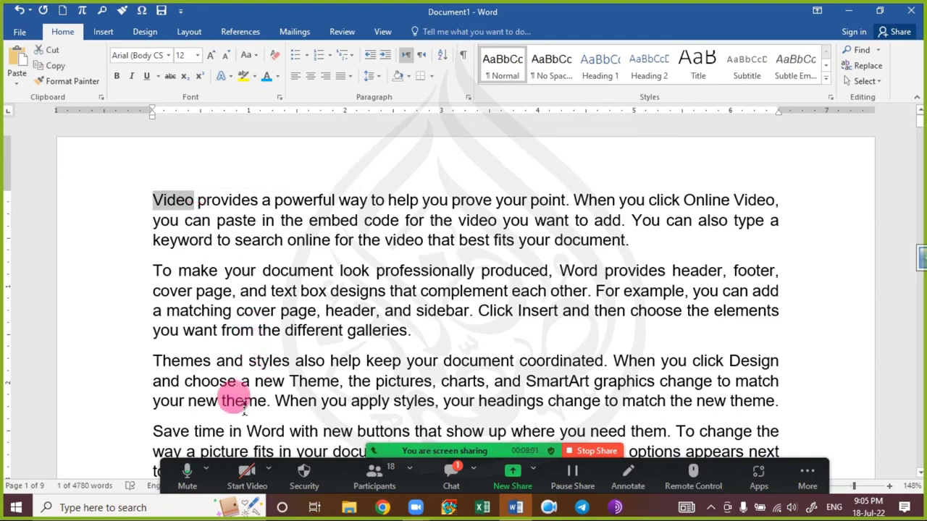
scroll(225, 373, "down", 3)
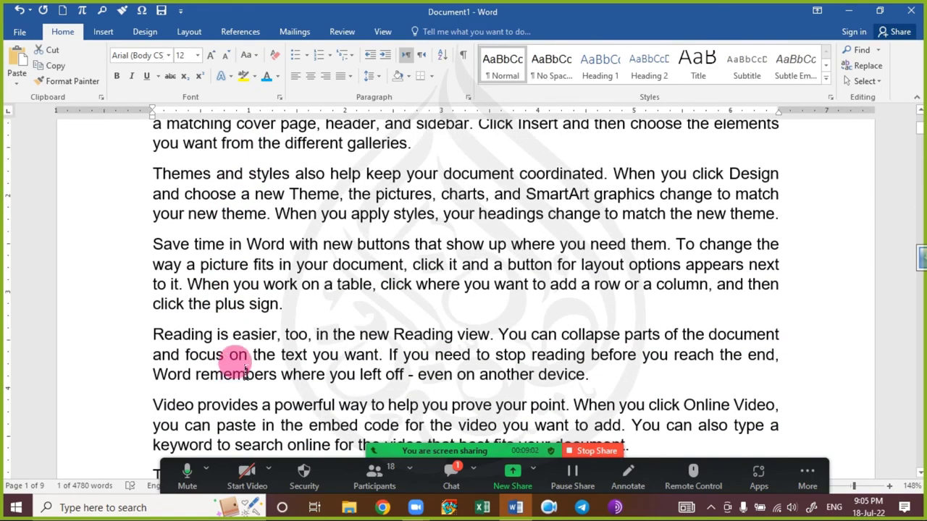
scroll(244, 369, "up", 3)
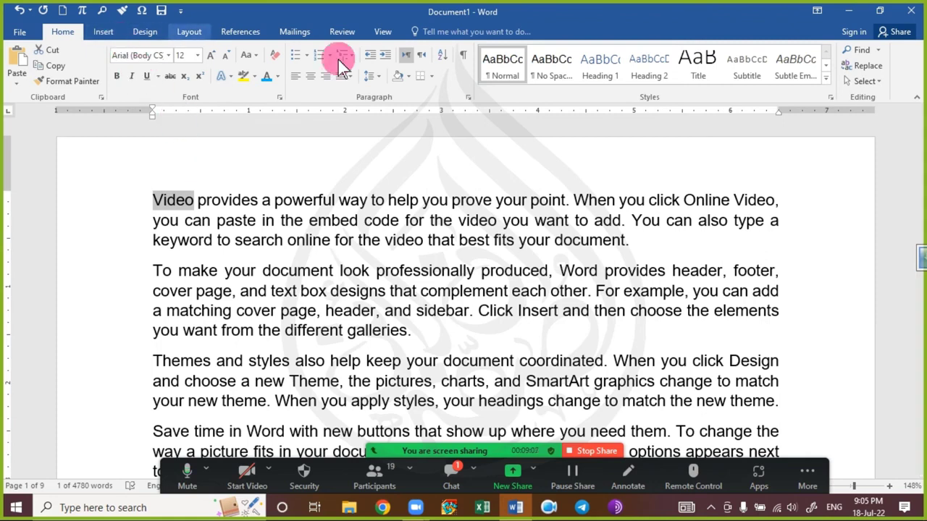
left_click(101, 33)
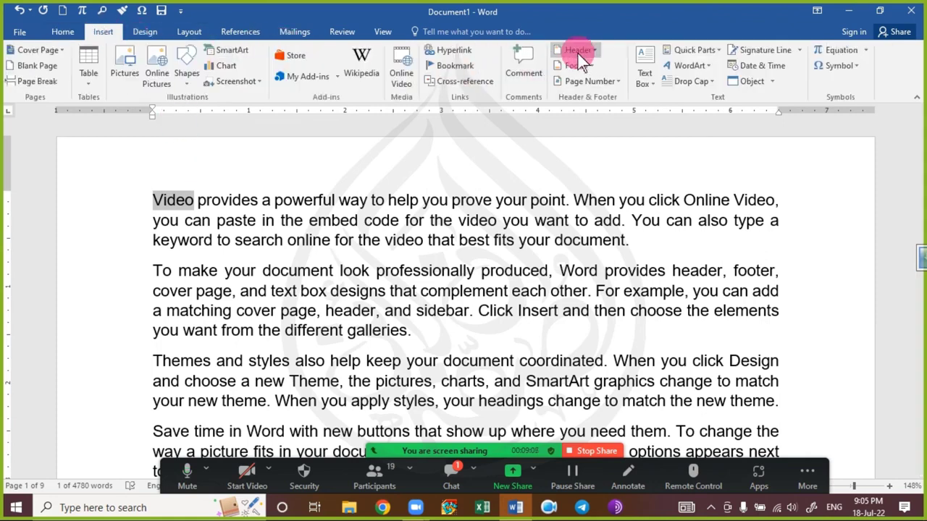
left_click(479, 52)
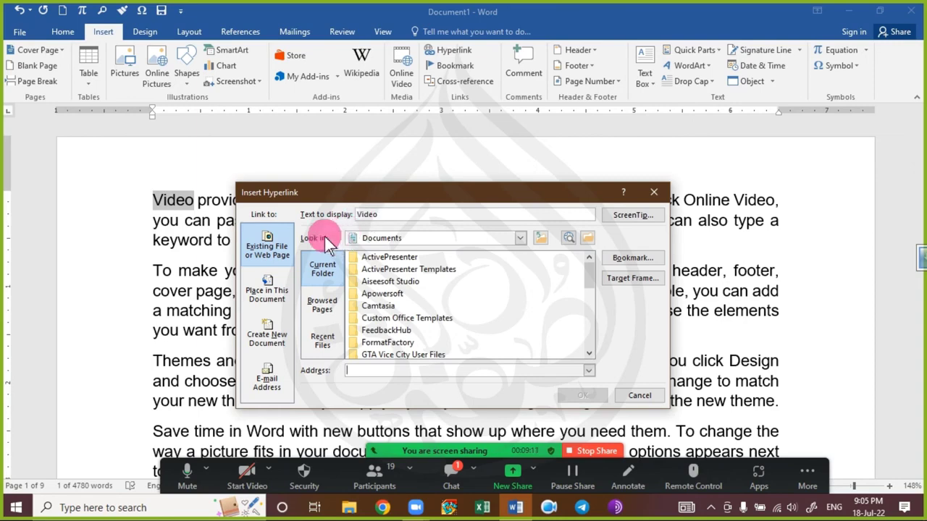
left_click(267, 306)
left_click(358, 248)
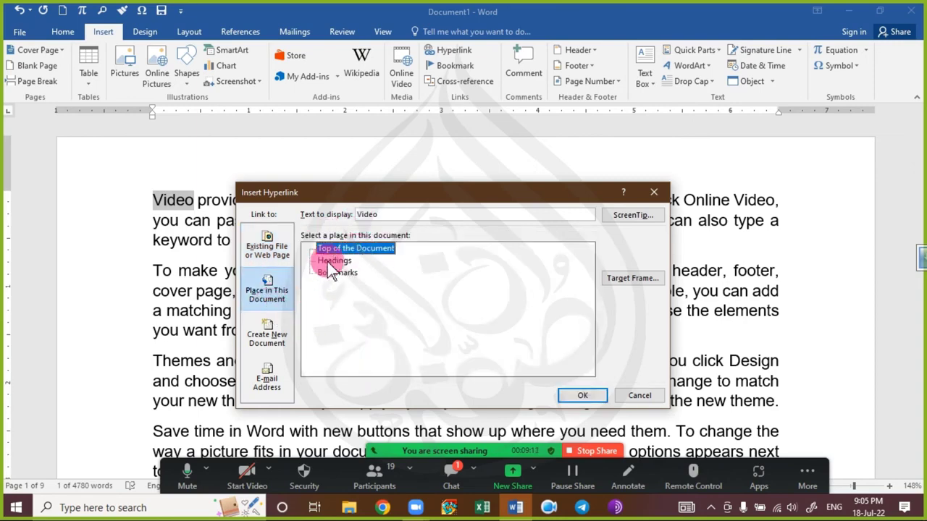
left_click(332, 263)
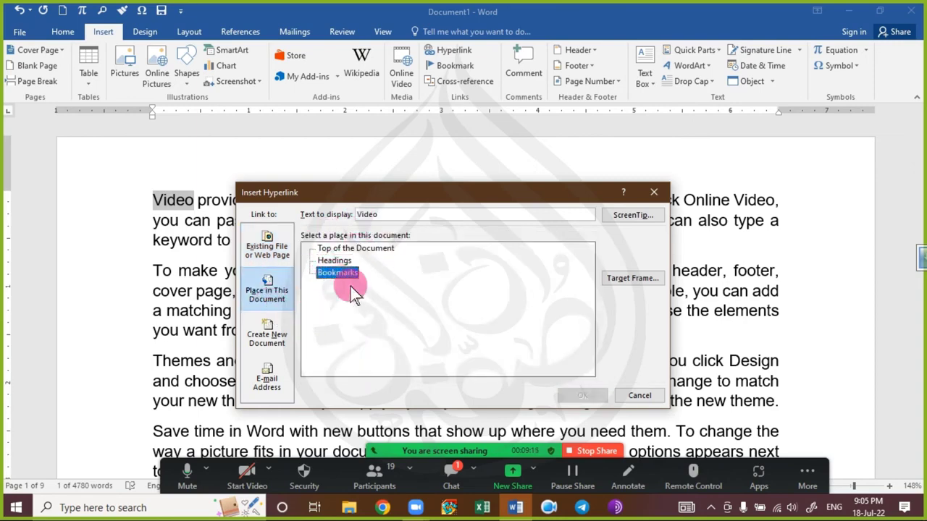
left_click(640, 397)
left_click(458, 470)
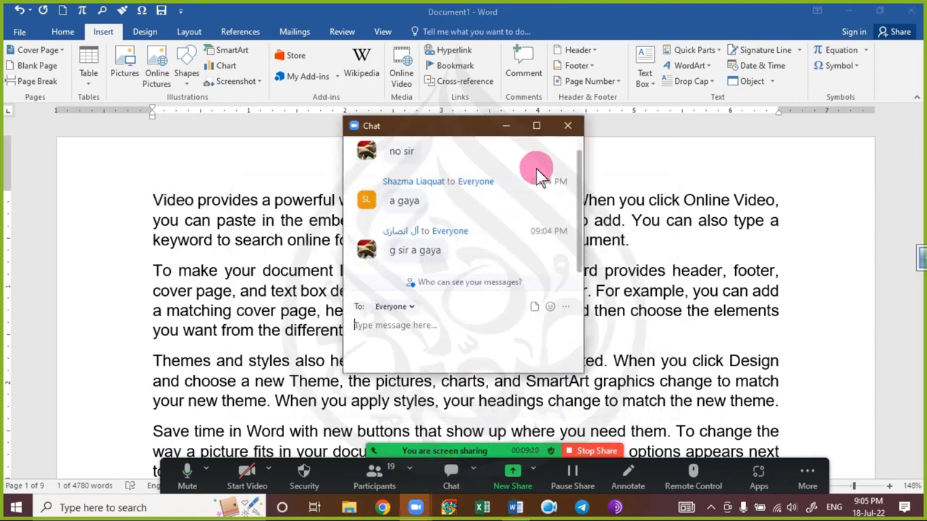
left_click(567, 126)
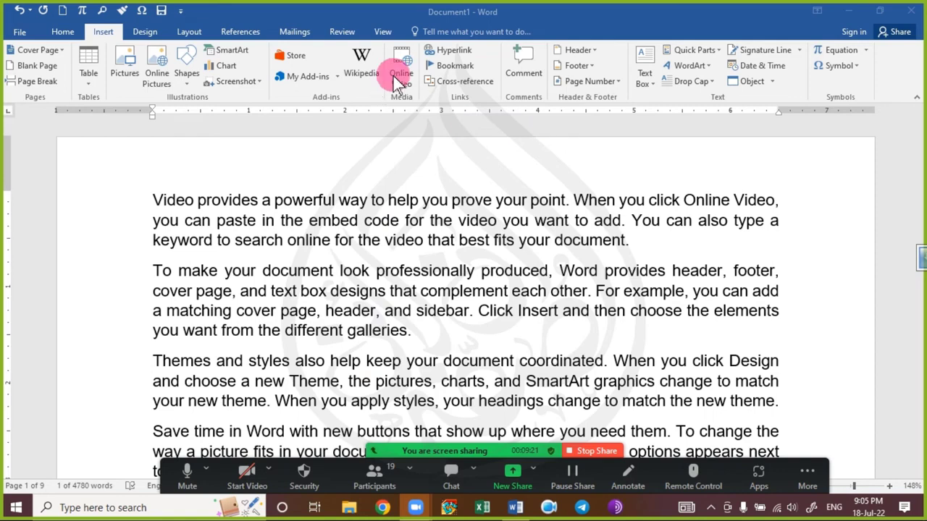
left_click(291, 209)
- Place the insertion point just before 'a matching' at the top of page 2
left_click(152, 197)
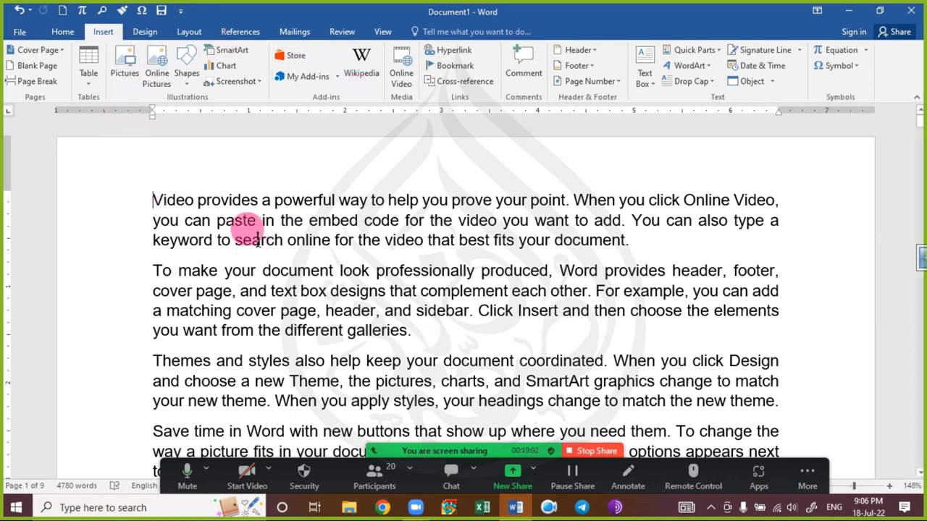
scroll(230, 310, "down", 3)
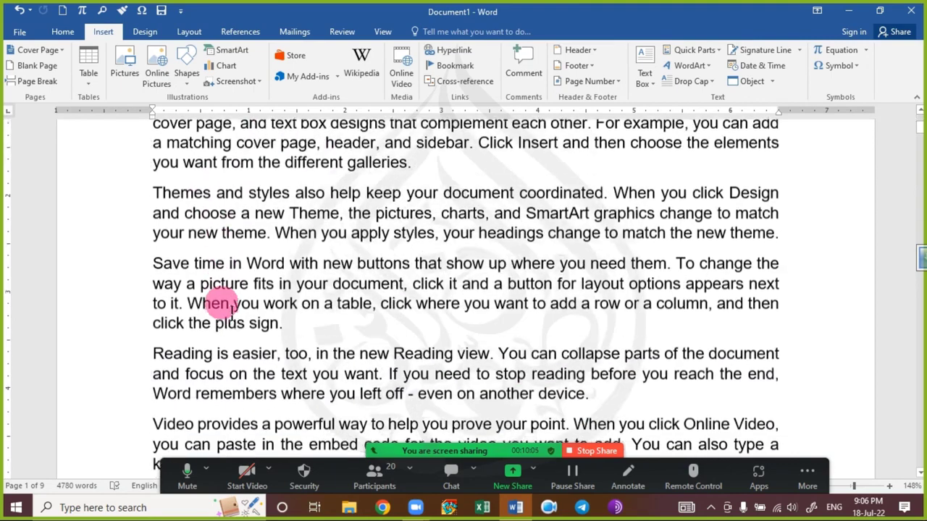
scroll(222, 304, "down", 2)
scroll(310, 327, "up", 4)
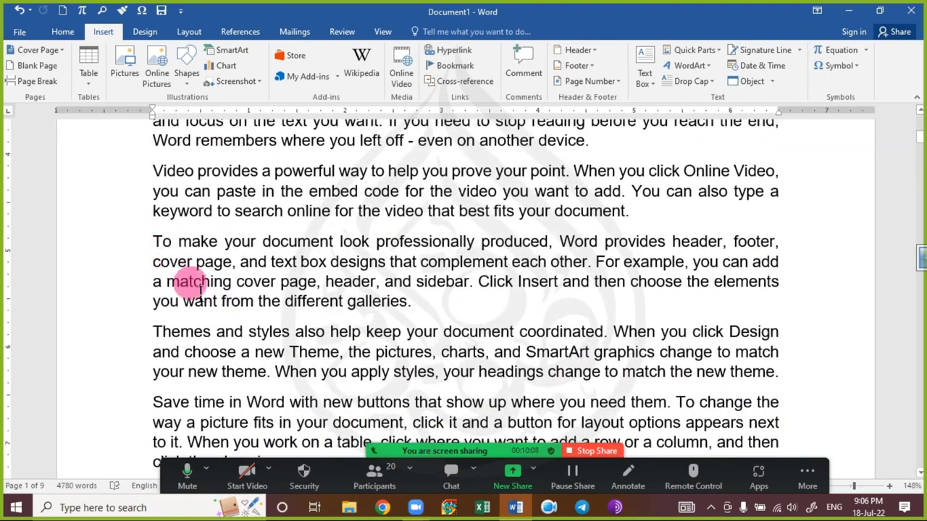
scroll(201, 288, "up", 3)
scroll(206, 294, "down", 5)
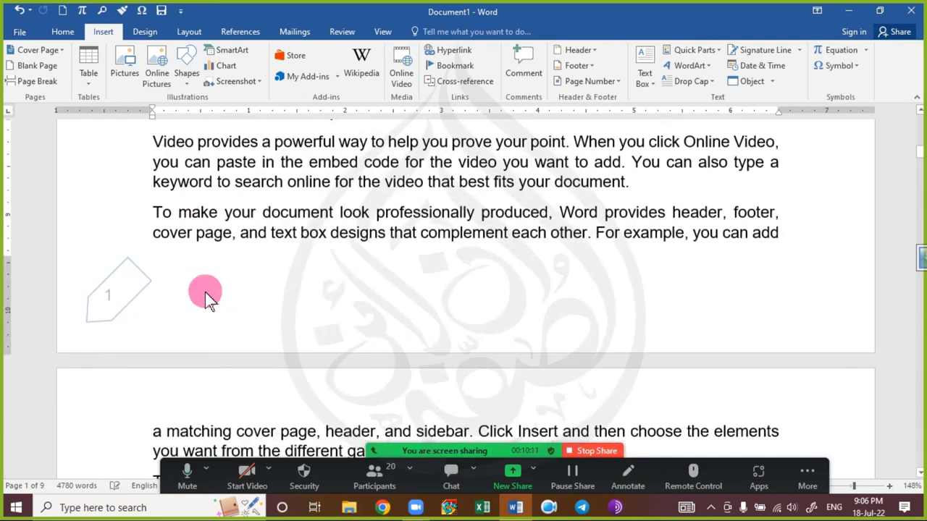
scroll(210, 301, "down", 3)
scroll(167, 232, "up", 2)
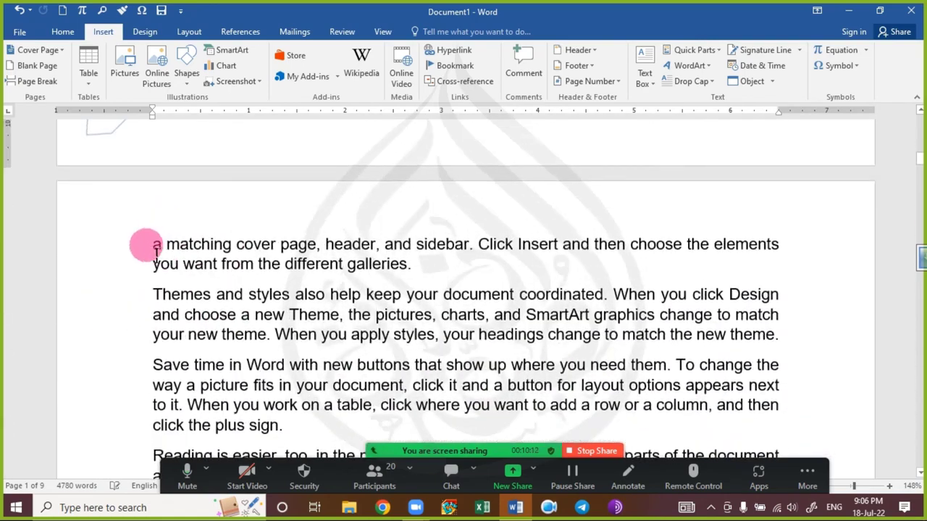
left_click(157, 245)
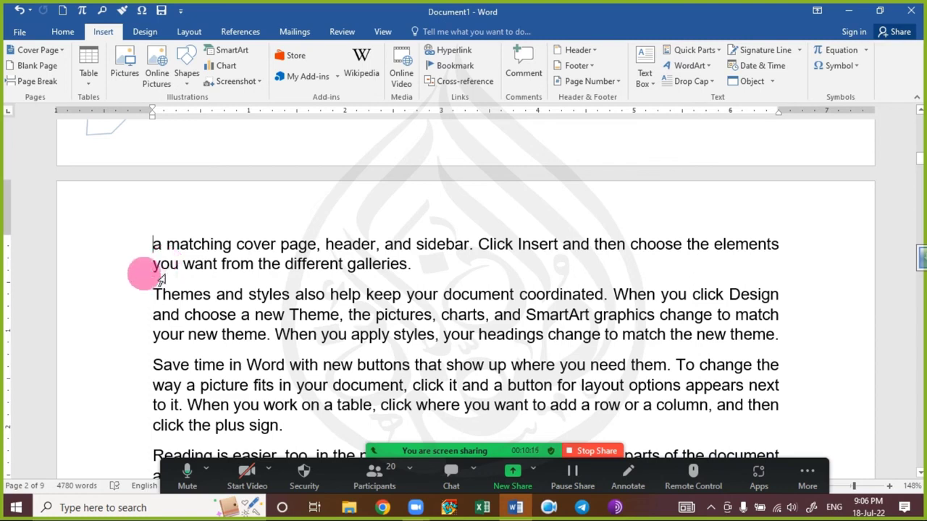
scroll(152, 266, "up", 1)
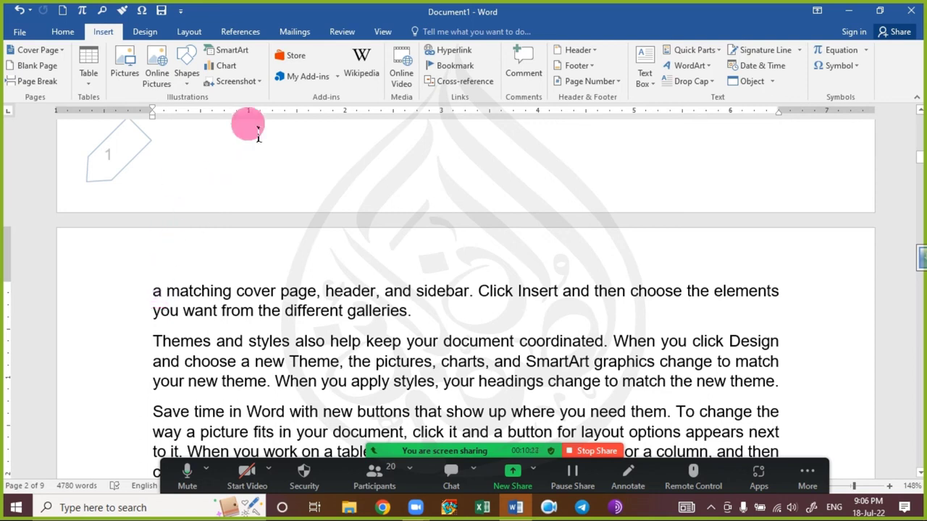
- Create a bookmark named Page_2 at the caret through the Bookmark dialog
left_click(449, 65)
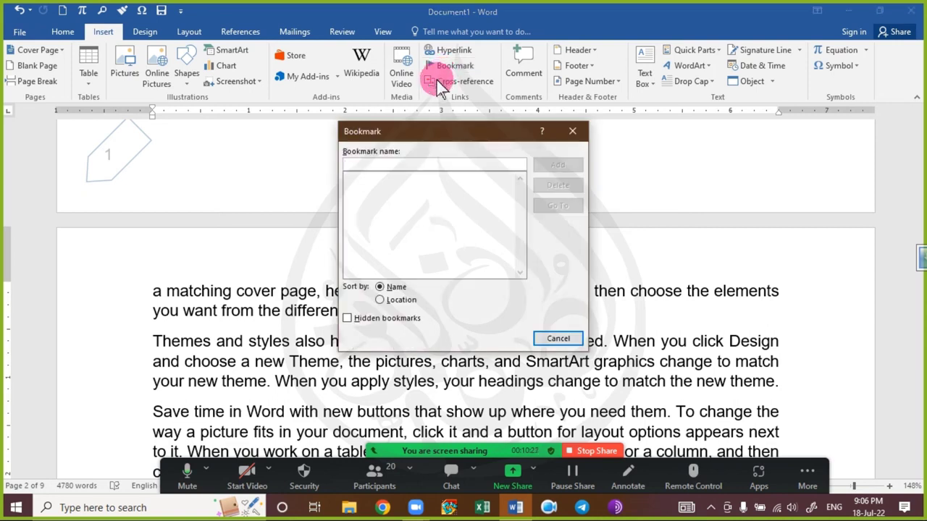
left_click_drag(397, 135, 503, 125)
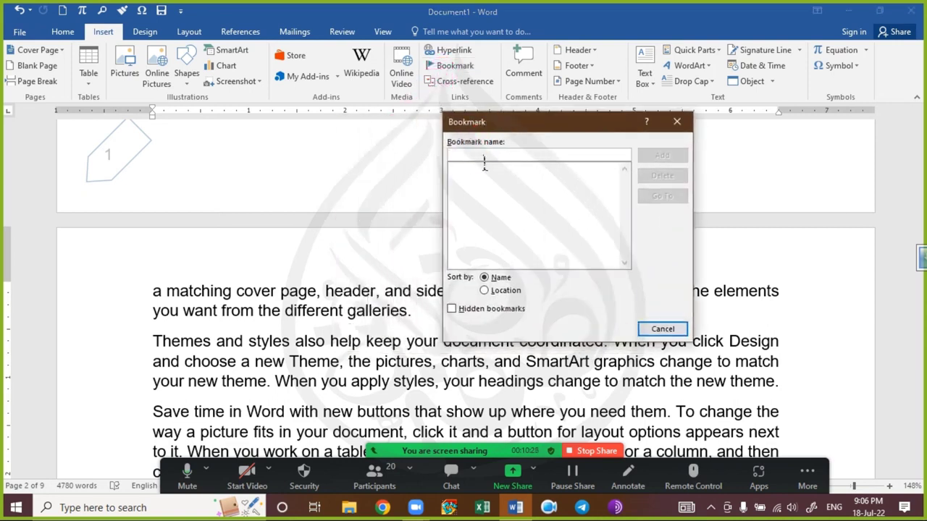
left_click(488, 158)
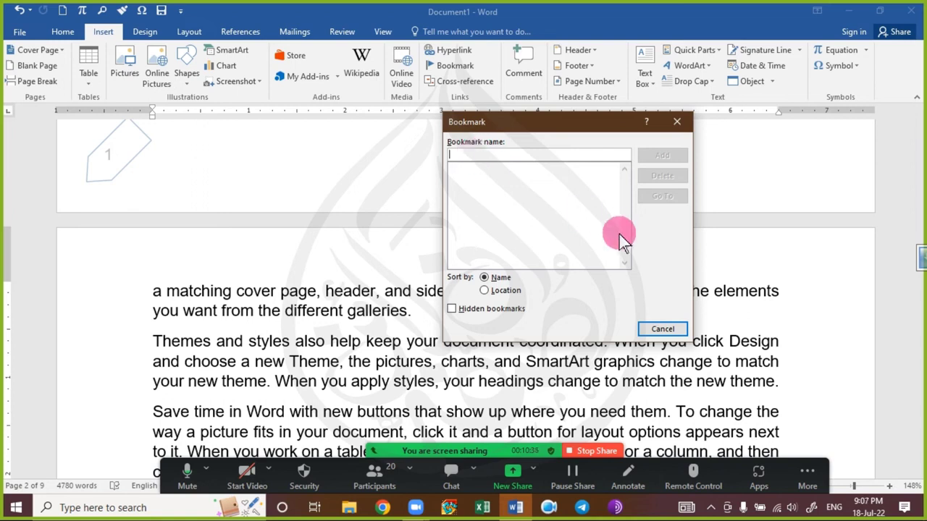
type("Page")
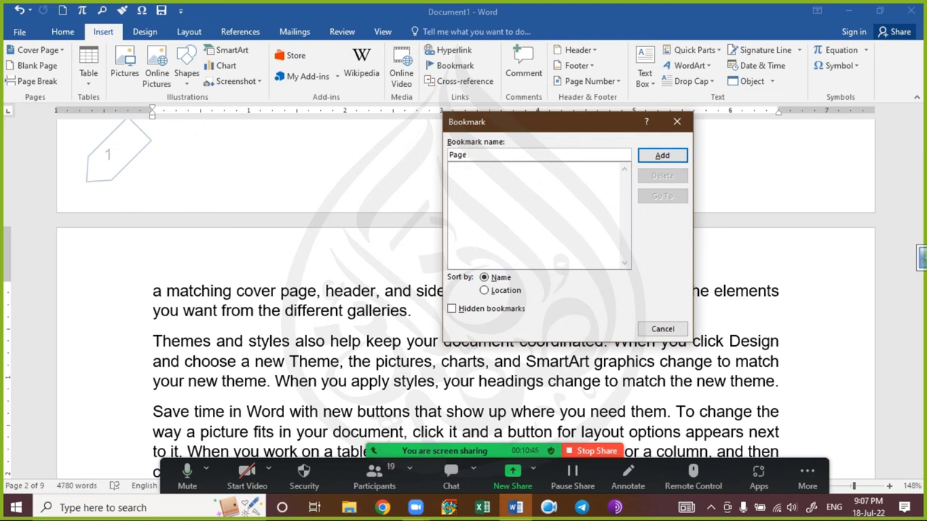
type("2")
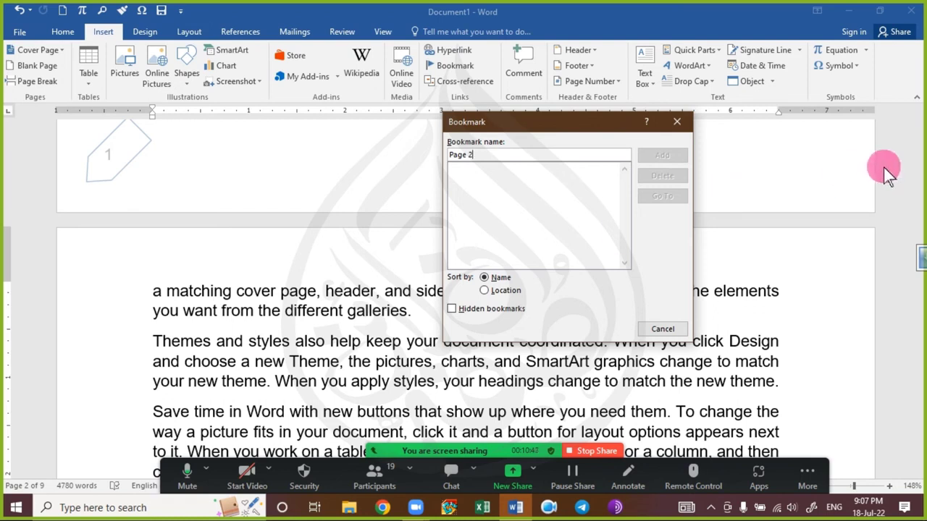
left_click(663, 157)
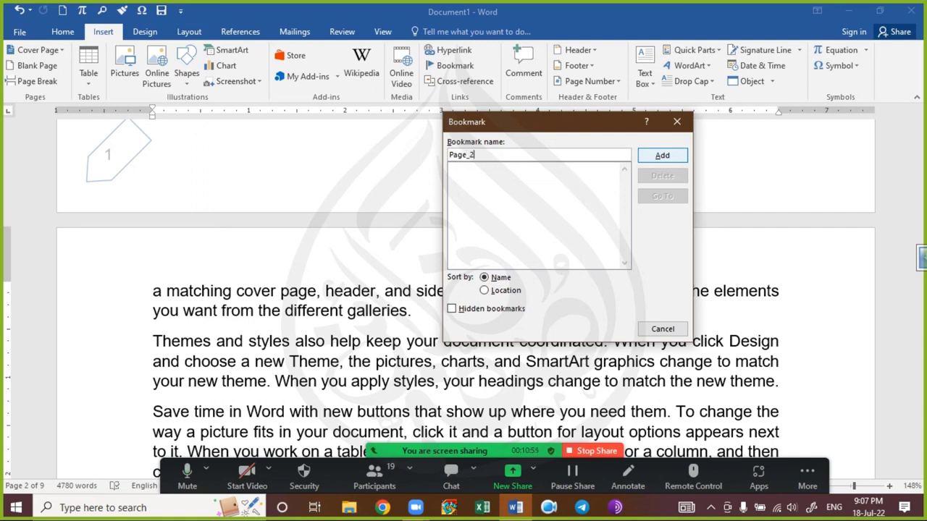
left_click(672, 154)
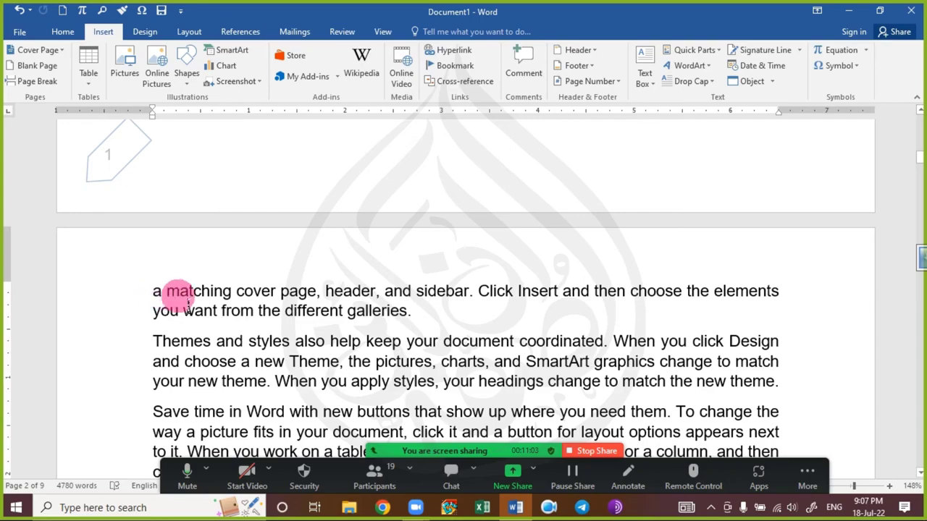
- Bookmark the start of page 3 as Page_3, then scroll back up to page 1
scroll(180, 296, "down", 14)
scroll(193, 313, "down", 10)
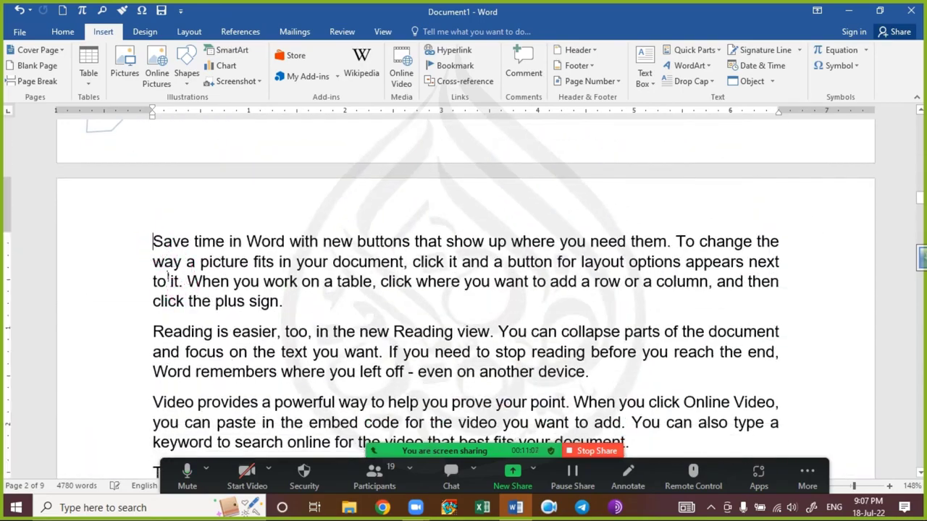
left_click(448, 65)
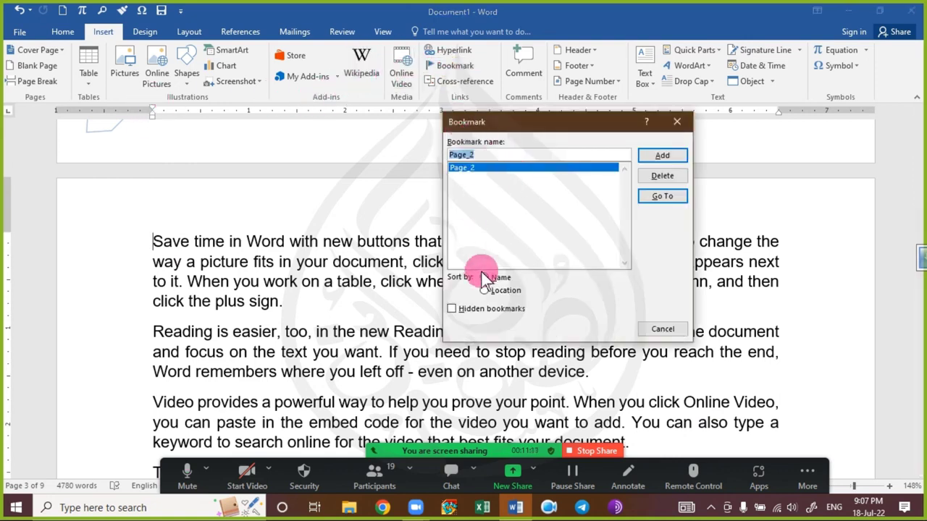
type("P")
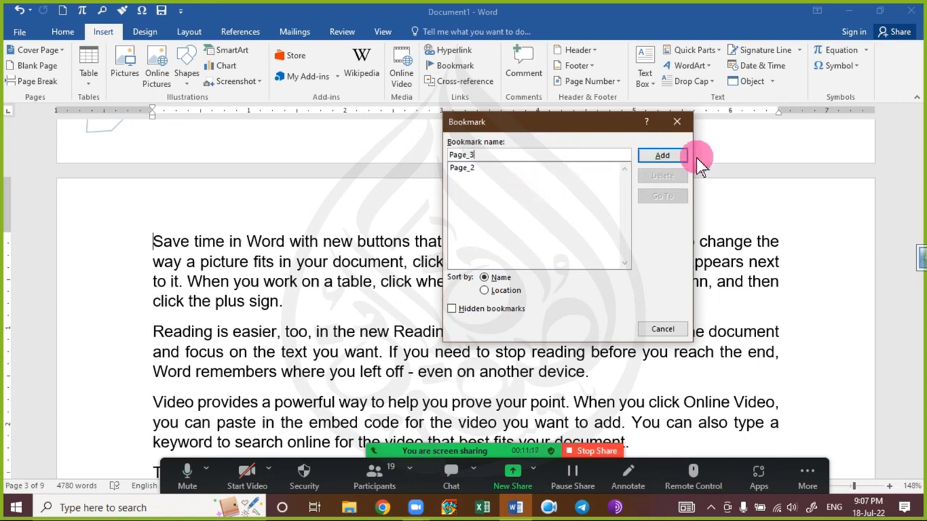
left_click(662, 155)
scroll(167, 244, "up", 10)
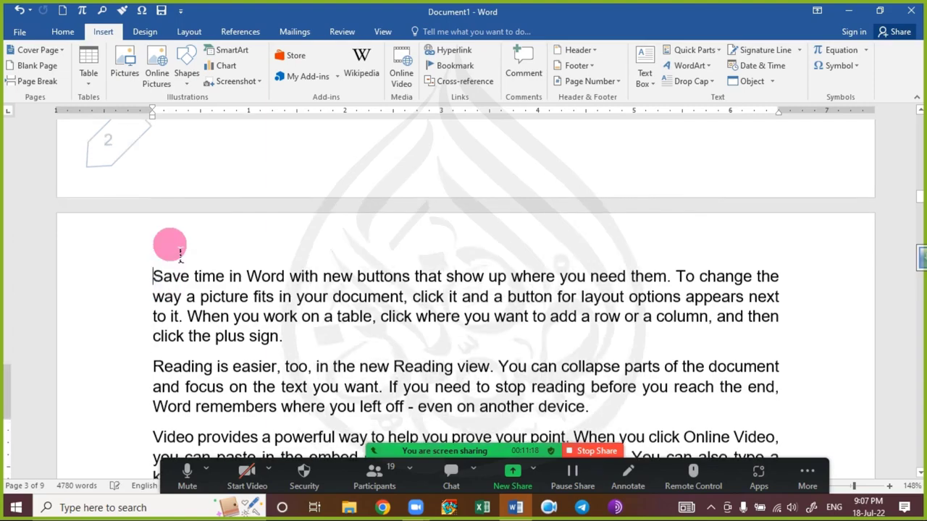
scroll(174, 241, "up", 5)
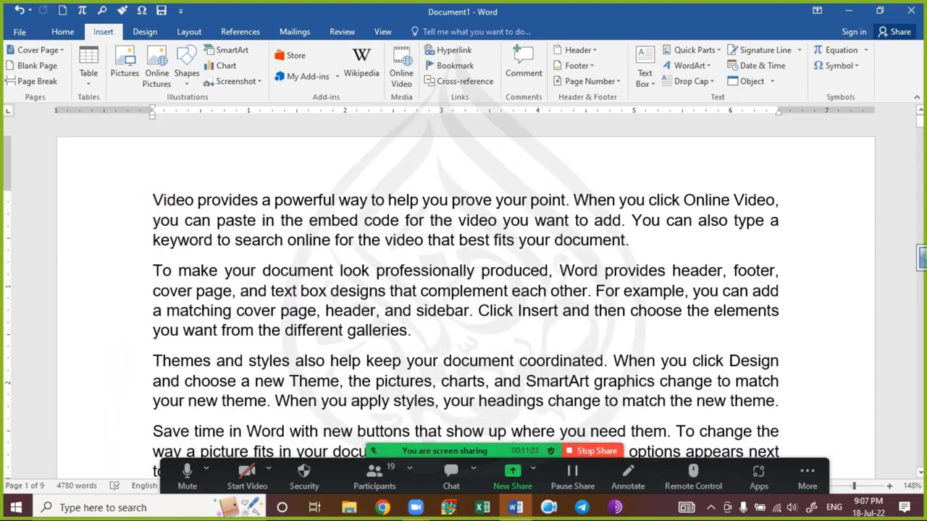
- Type 'Go to Page 2' above the first paragraph and paste a copy of that line below it
key("Return")
key("Up")
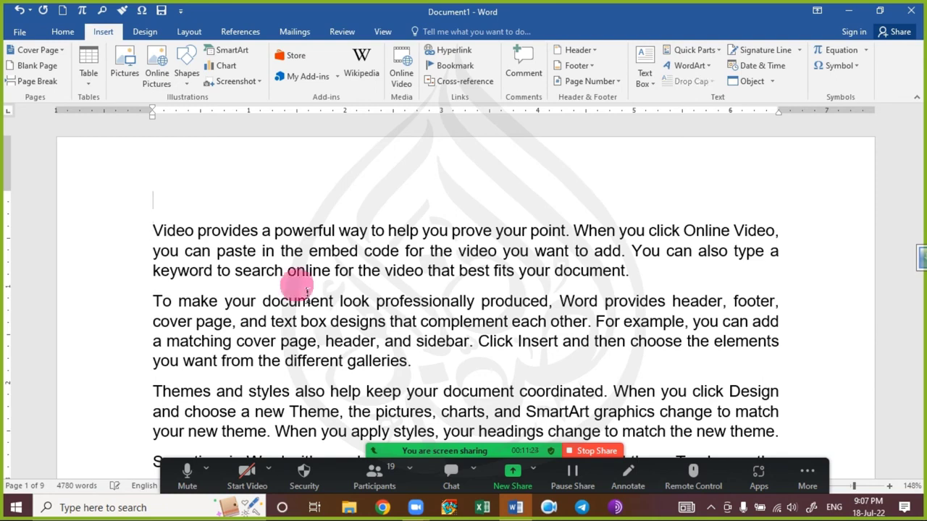
type("Go to ")
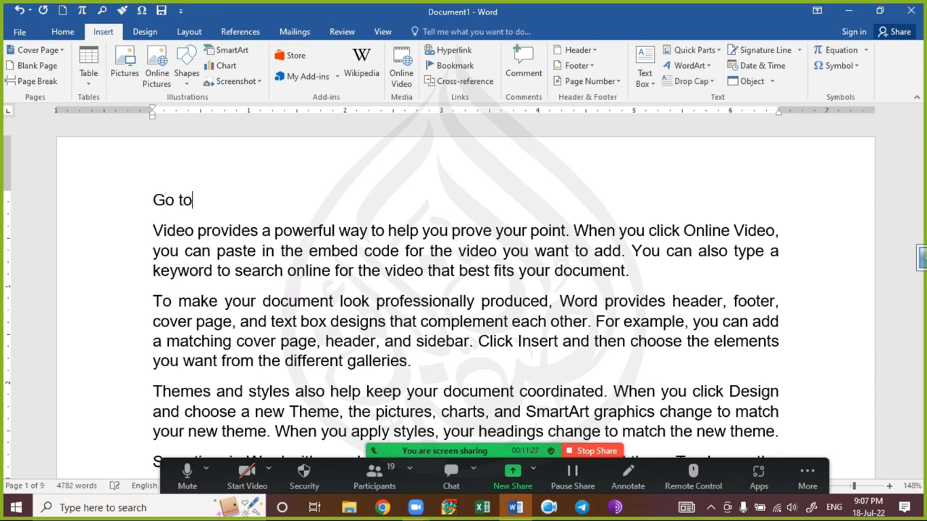
type("Page 2")
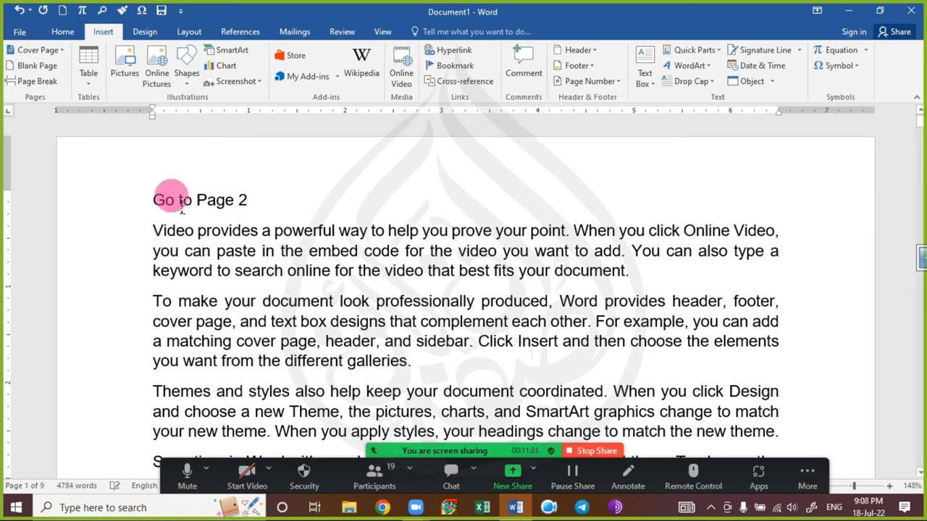
key("Return")
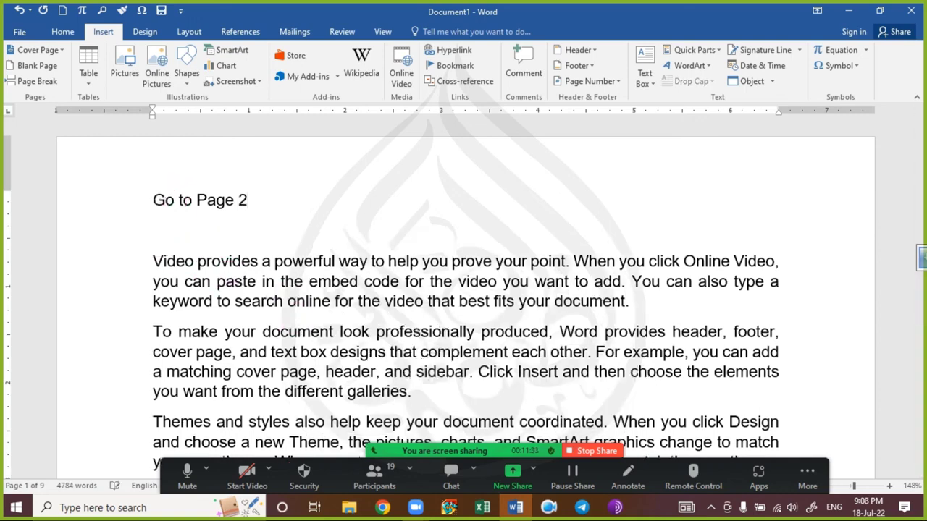
key("Up")
key("shift+Down")
key("ctrl+c")
key("Down")
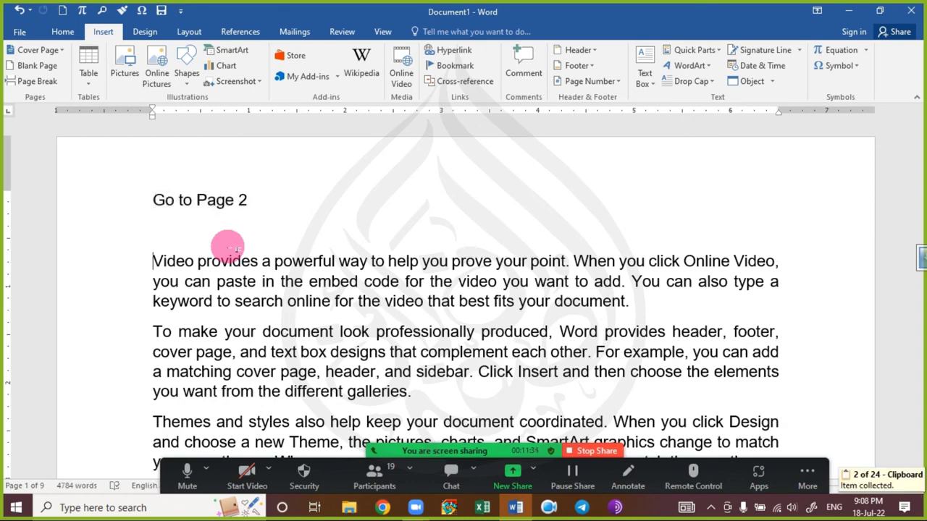
key("ctrl+v")
- Remove the blank line, change the copy to 'Go to Page 3', and select the first line
key("ctrl")
key("Right")
key("Right")
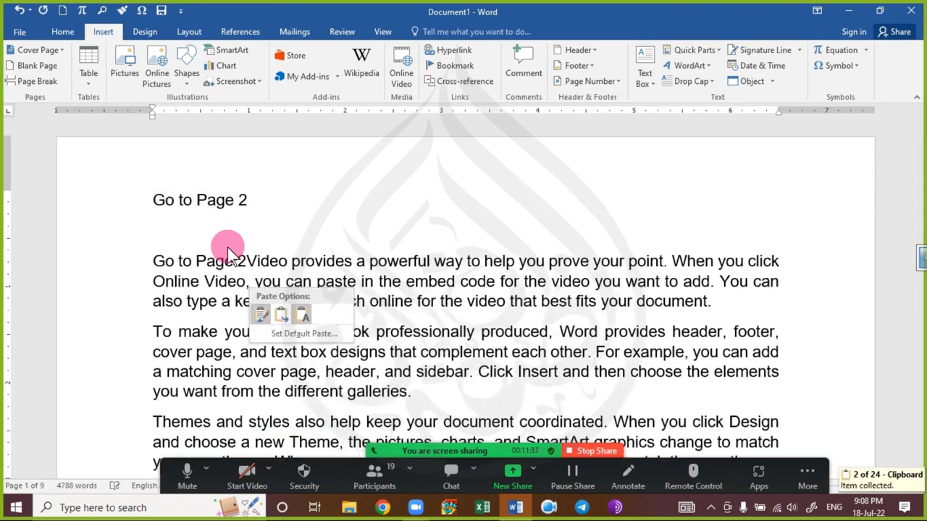
key("Escape")
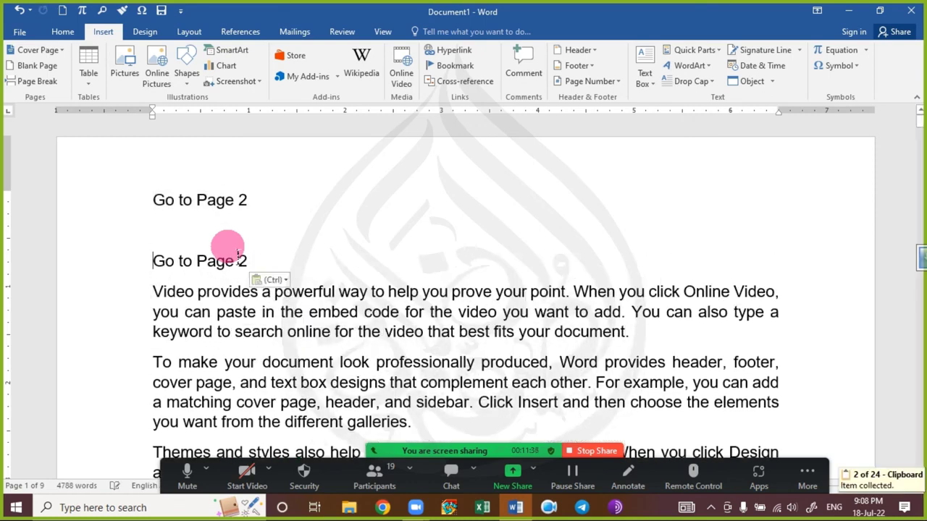
key("Up")
key("Delete")
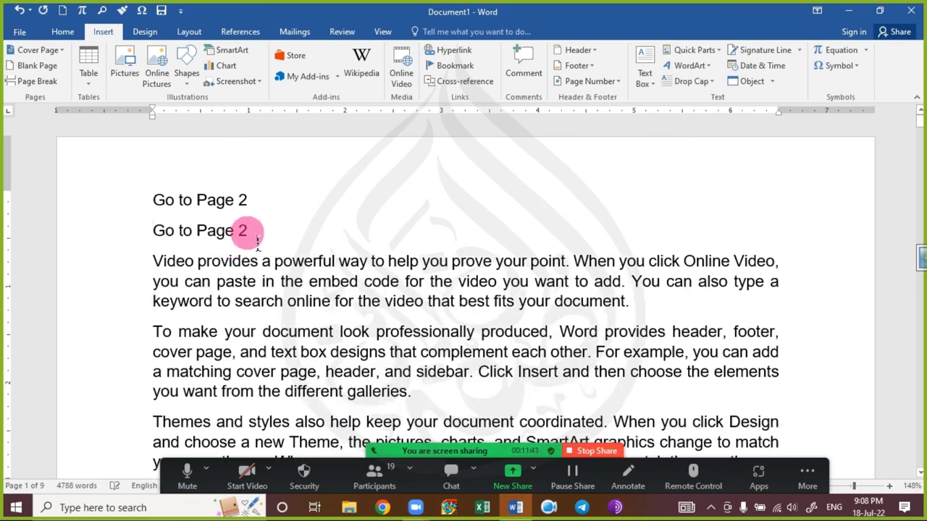
left_click(257, 239)
type("3")
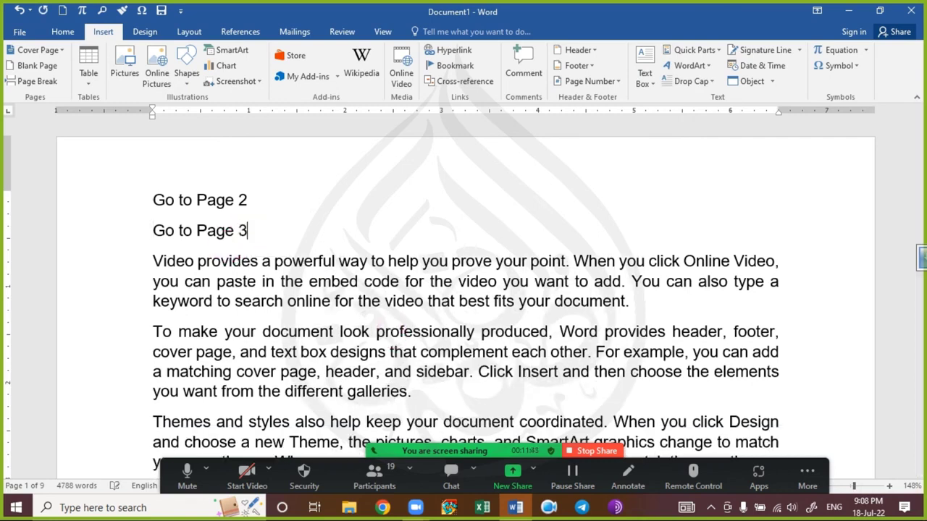
left_click_drag(155, 201, 250, 199)
left_click_drag(155, 239, 267, 243)
left_click(147, 197)
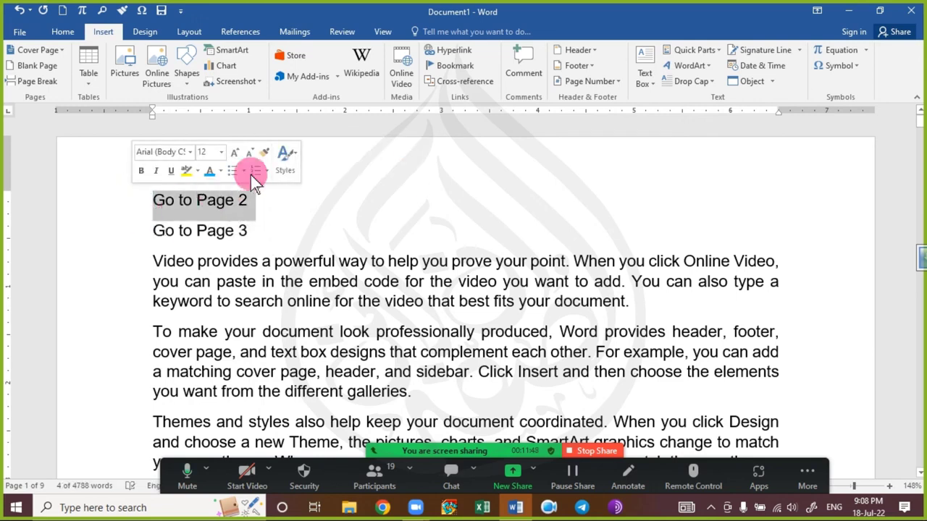
- Hyperlink 'Go to Page 2' to the Page_2 bookmark in this document
left_click(459, 52)
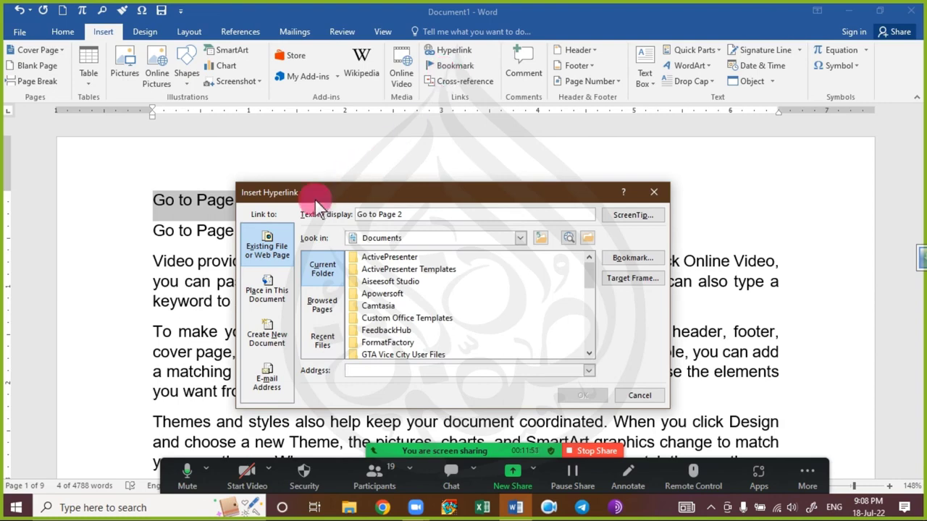
left_click_drag(335, 192, 354, 148)
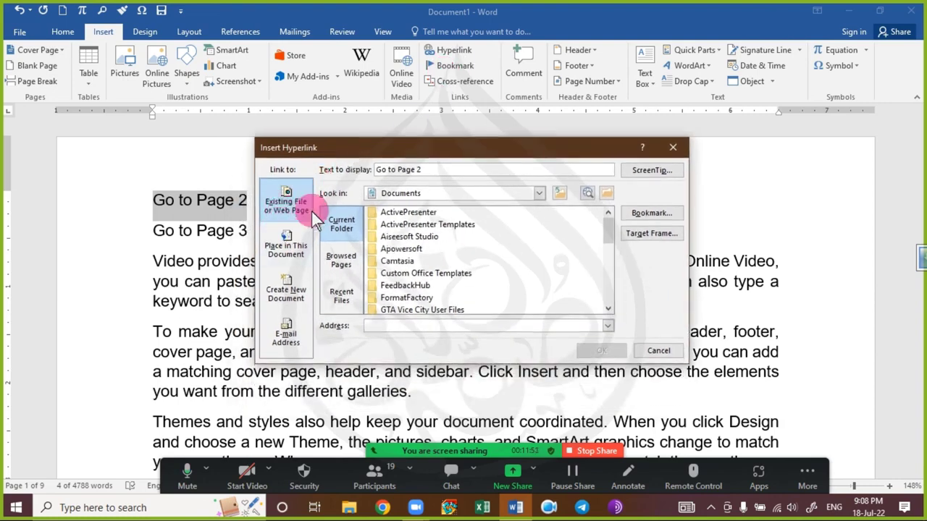
left_click(288, 249)
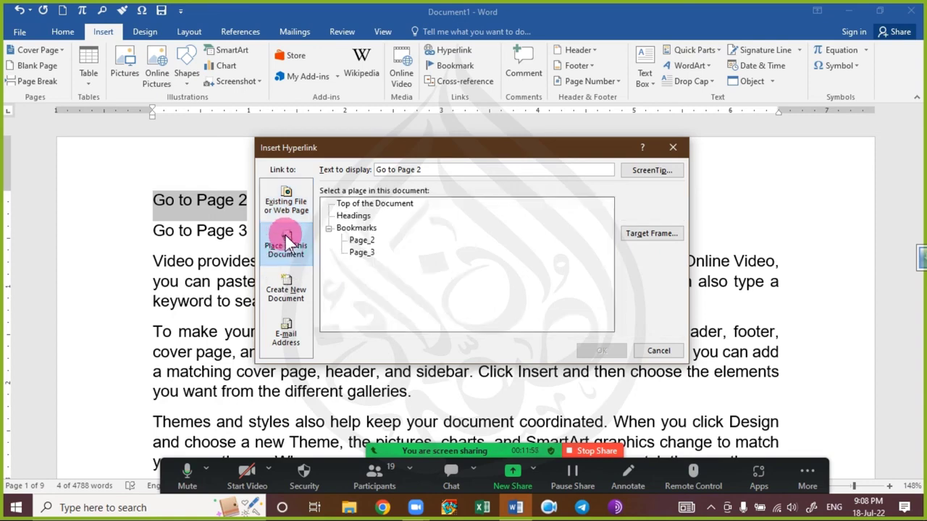
left_click(362, 232)
left_click(362, 230)
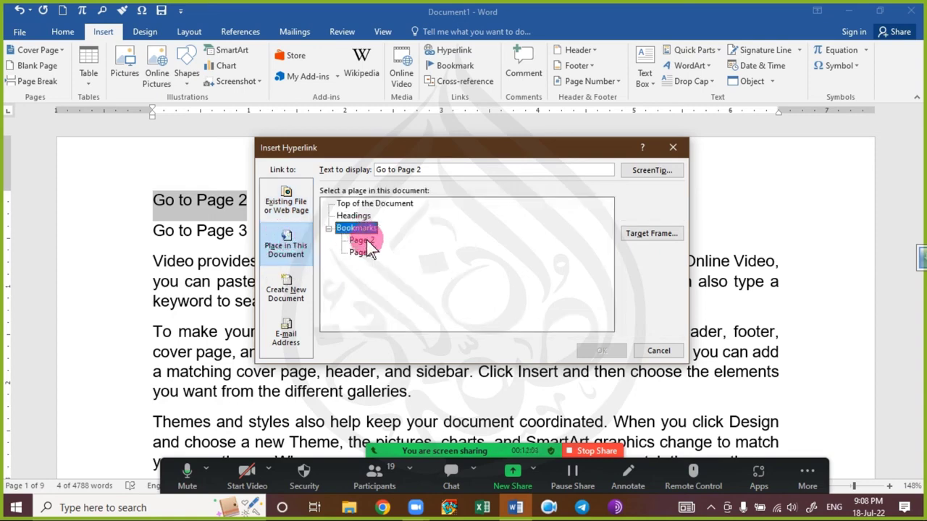
left_click(362, 241)
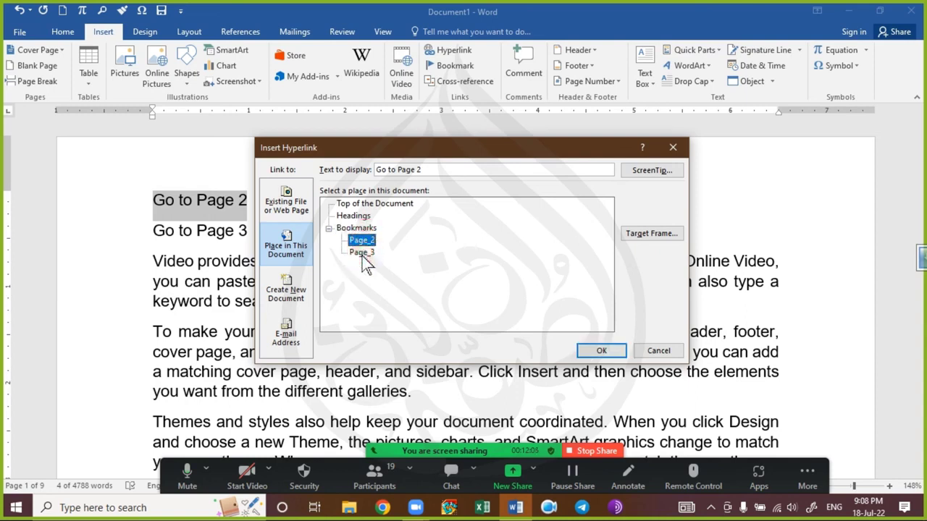
left_click(365, 253)
left_click(366, 242)
left_click(365, 252)
left_click(365, 241)
left_click(362, 242)
left_click_drag(396, 154, 448, 149)
left_click(211, 201)
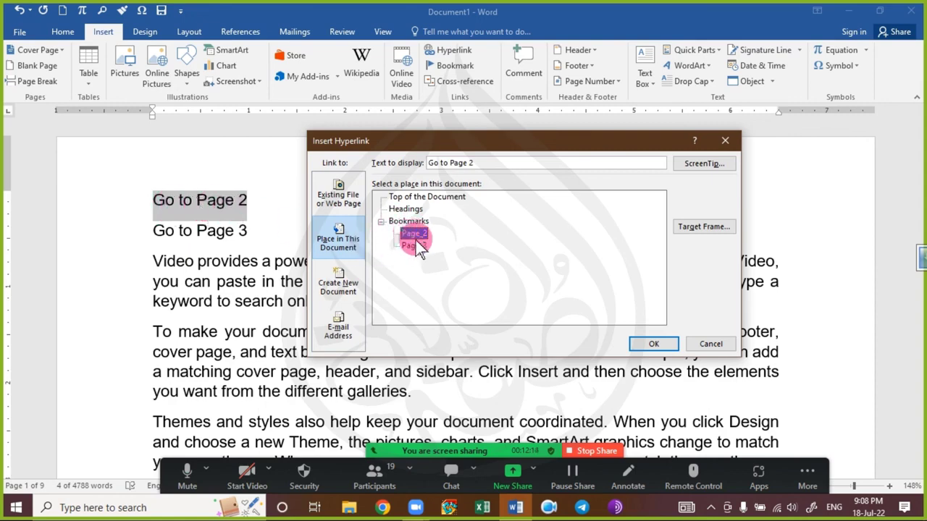
left_click(654, 344)
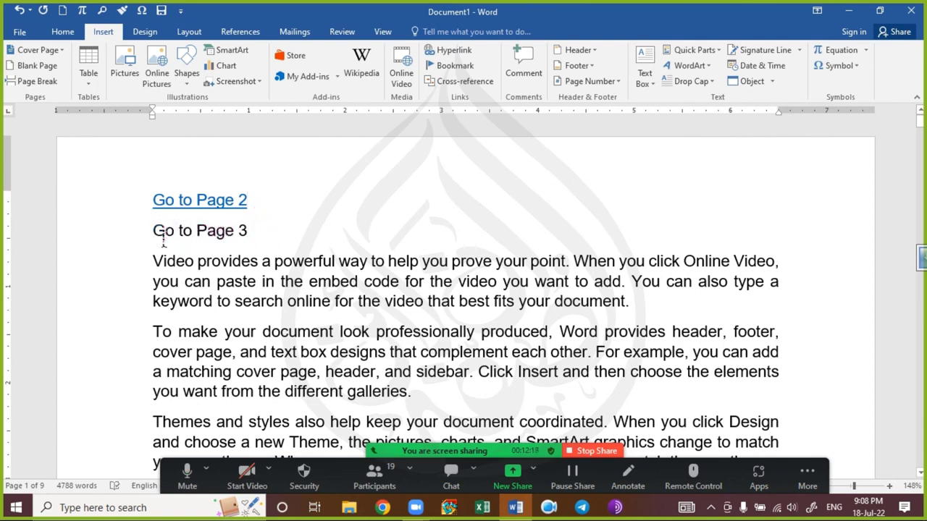
- Hyperlink 'Go to Page 3' to the Page_3 bookmark
left_click_drag(164, 241, 259, 243)
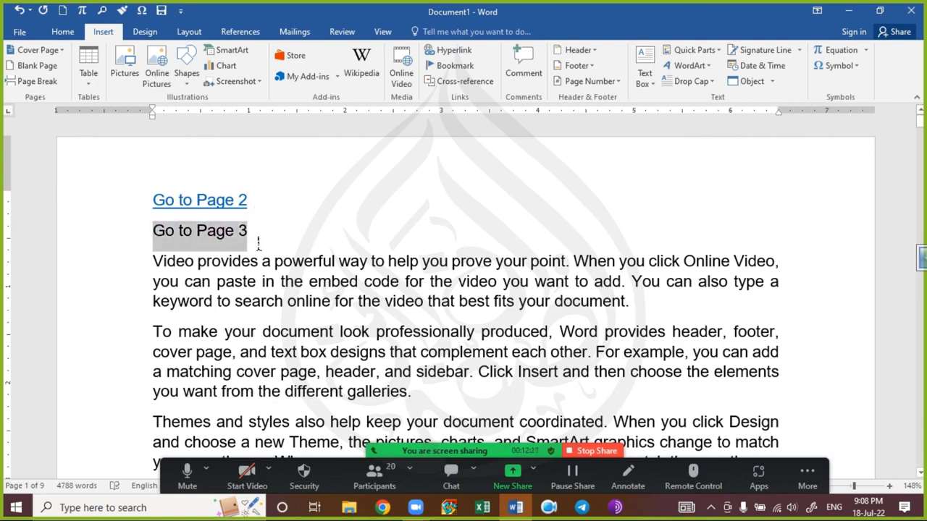
left_click(453, 54)
left_click(327, 237)
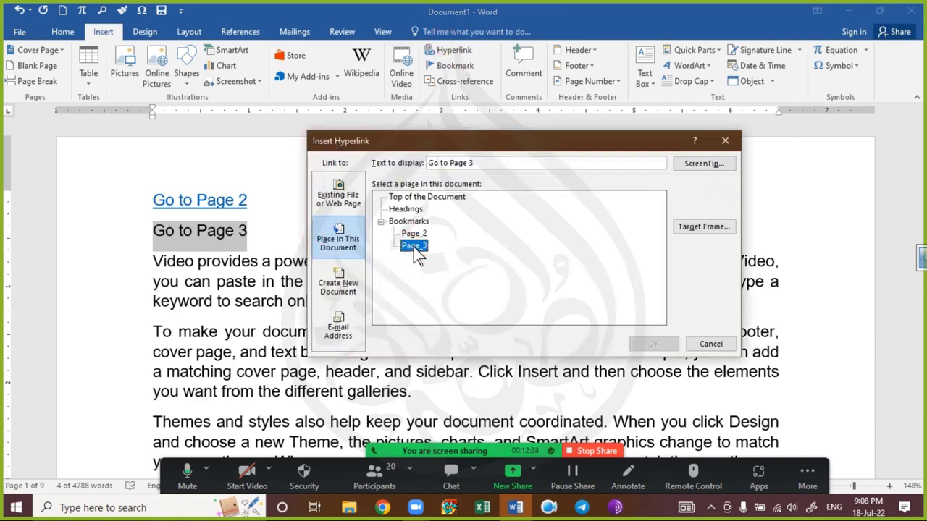
left_click(653, 344)
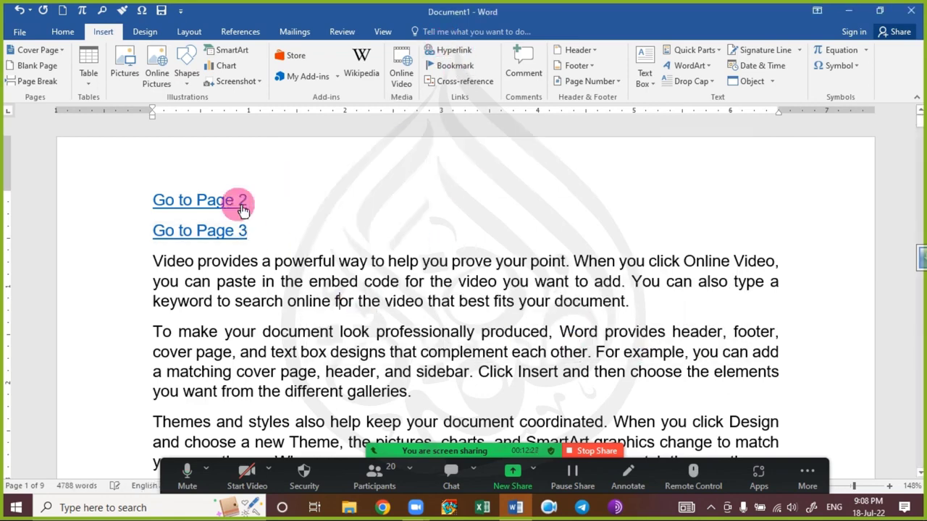
- Ctrl+click Go to Page 2 and Go to Page 3 to verify the jumps, then scroll back to the top
left_click(224, 201)
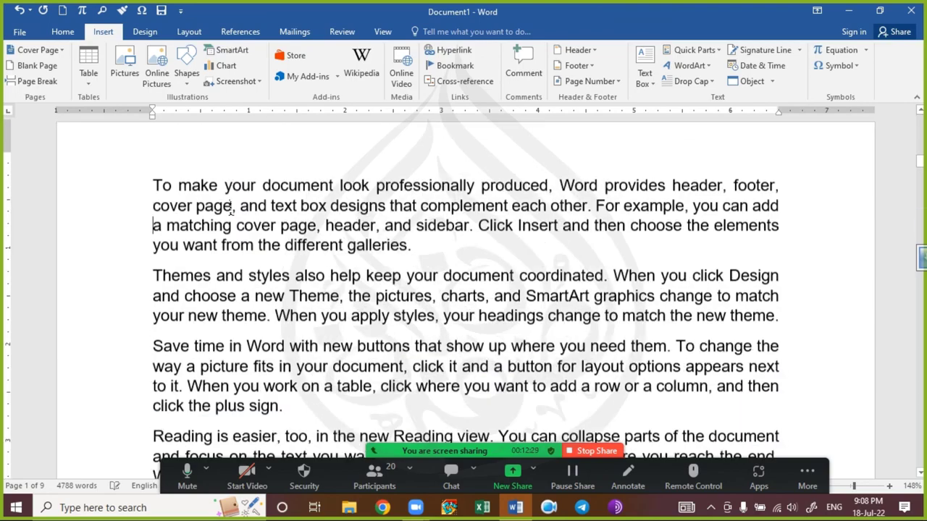
scroll(167, 217, "up", 1)
scroll(181, 253, "up", 20)
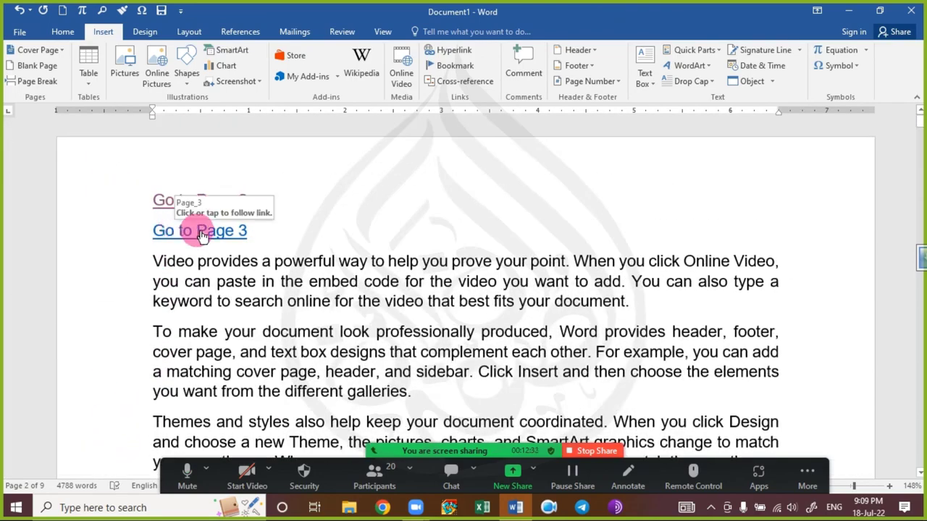
left_click(181, 229)
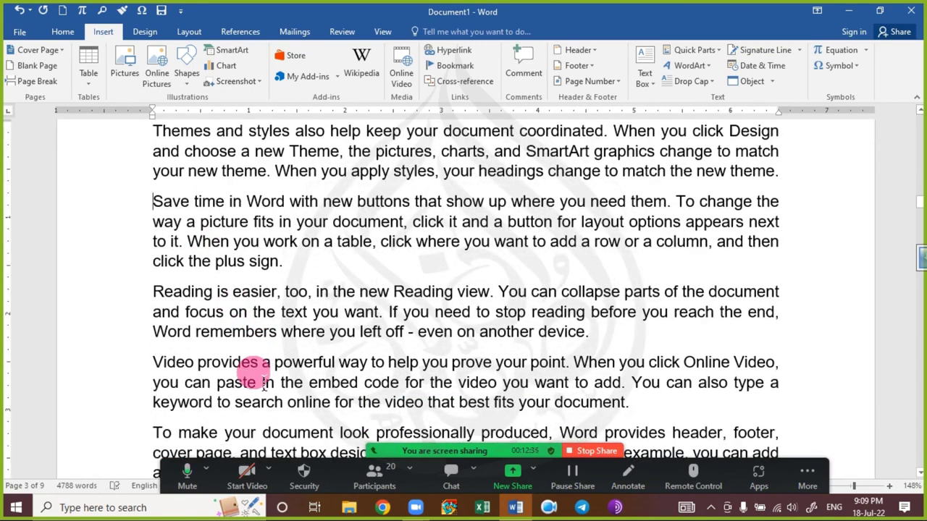
scroll(257, 376, "up", 2)
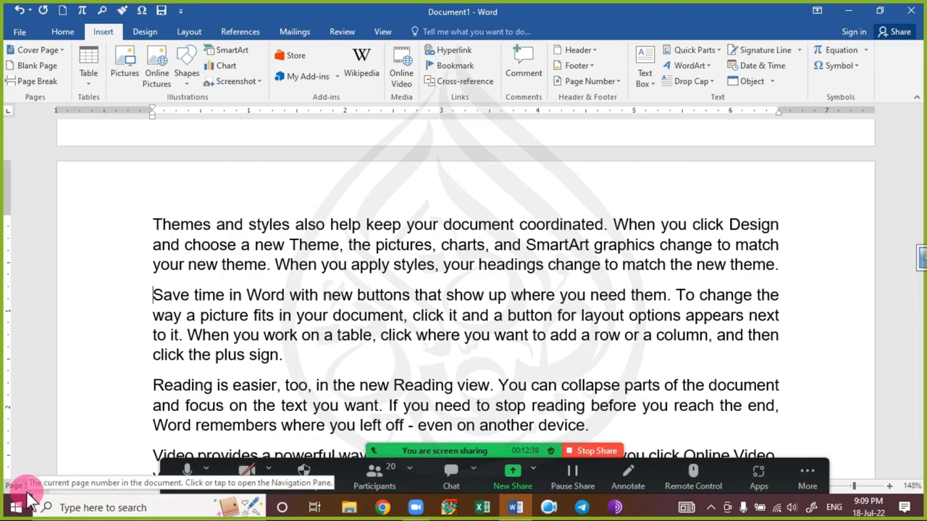
scroll(166, 207, "up", 4)
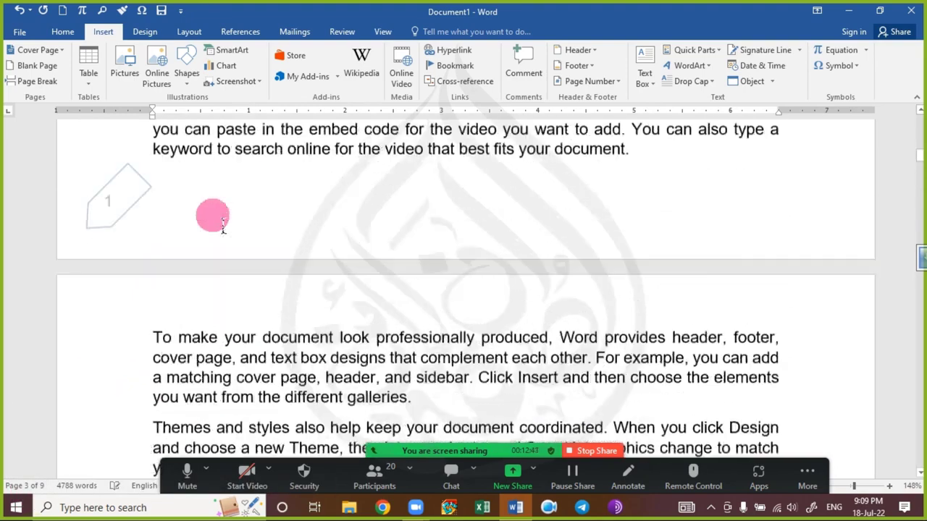
scroll(210, 214, "down", 3)
scroll(217, 217, "down", 5)
scroll(207, 211, "up", 8)
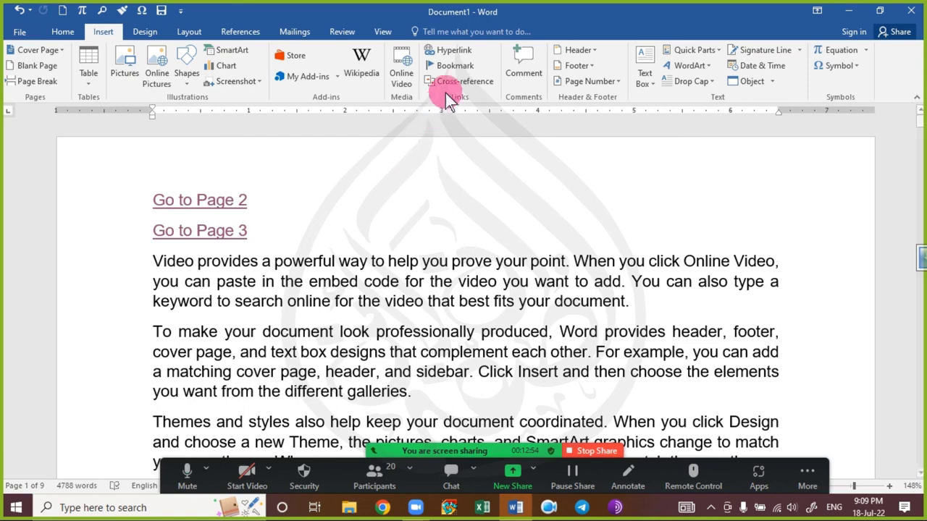
- Cancel the Insert Hyperlink dialog and delete the 'Go to Page 2' and 'Go to Page 3' lines
left_click(458, 50)
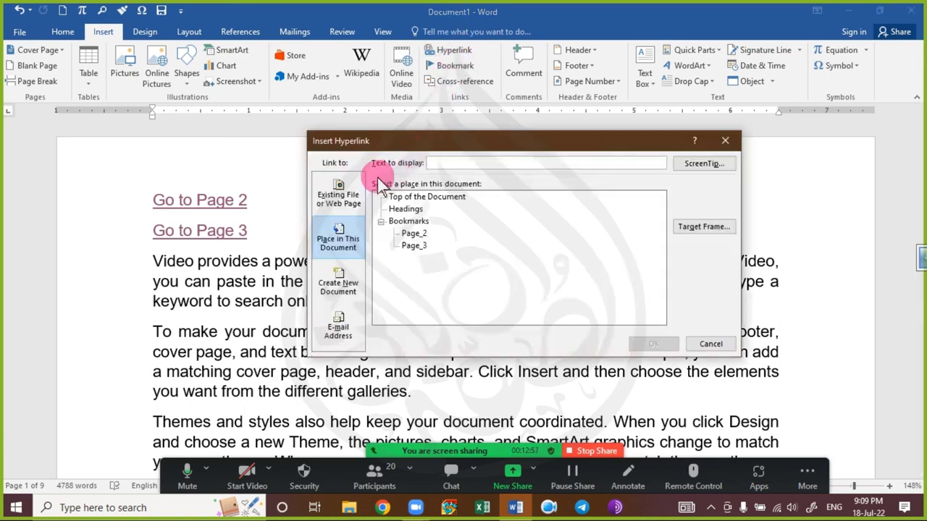
left_click(229, 268)
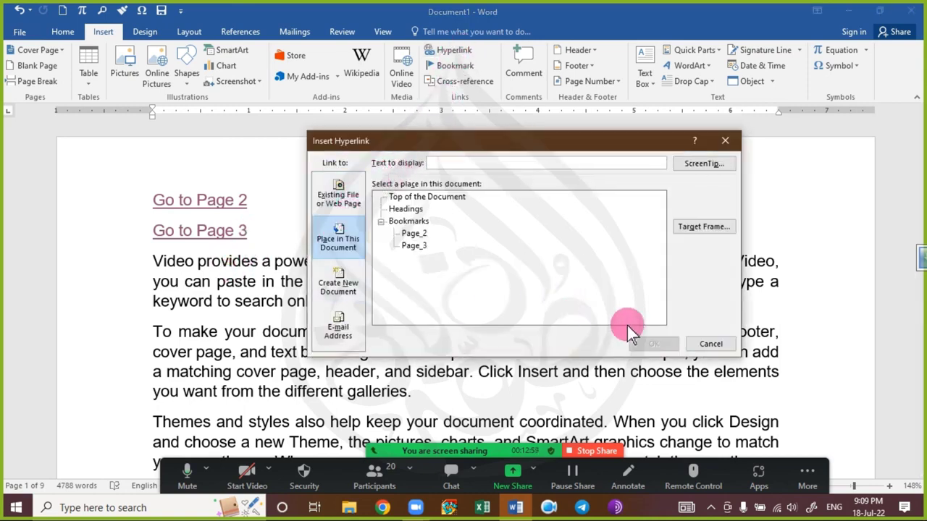
left_click(711, 344)
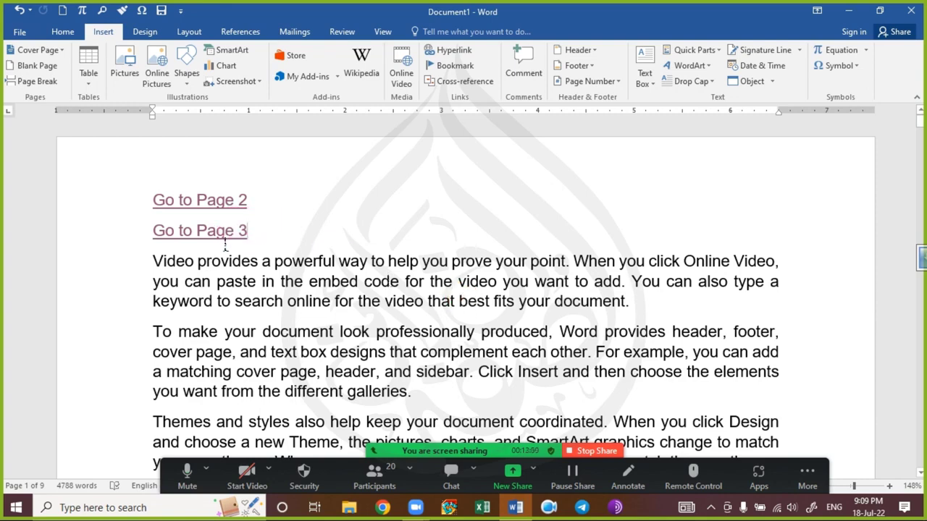
left_click_drag(248, 234, 148, 189)
key("Delete")
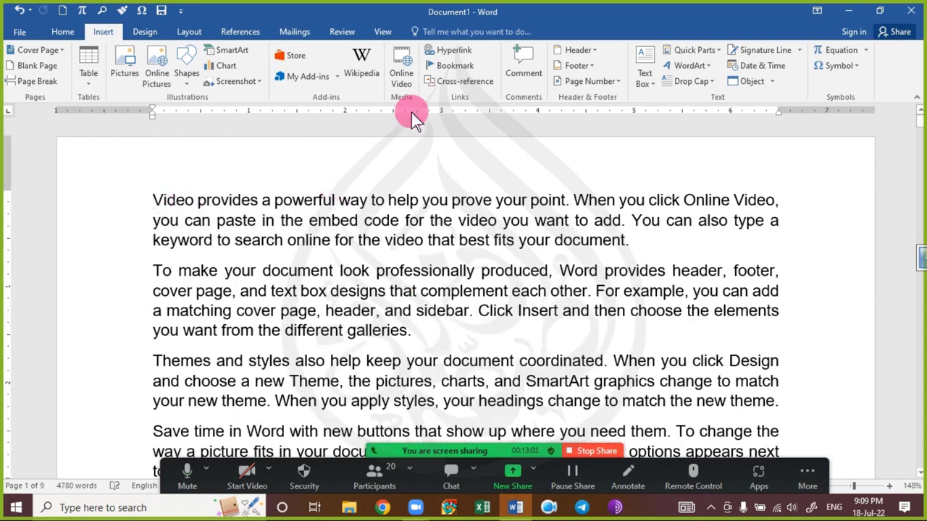
- Reopen the Insert Hyperlink dialog, view the file or web page options, and cancel without linking
left_click(428, 56)
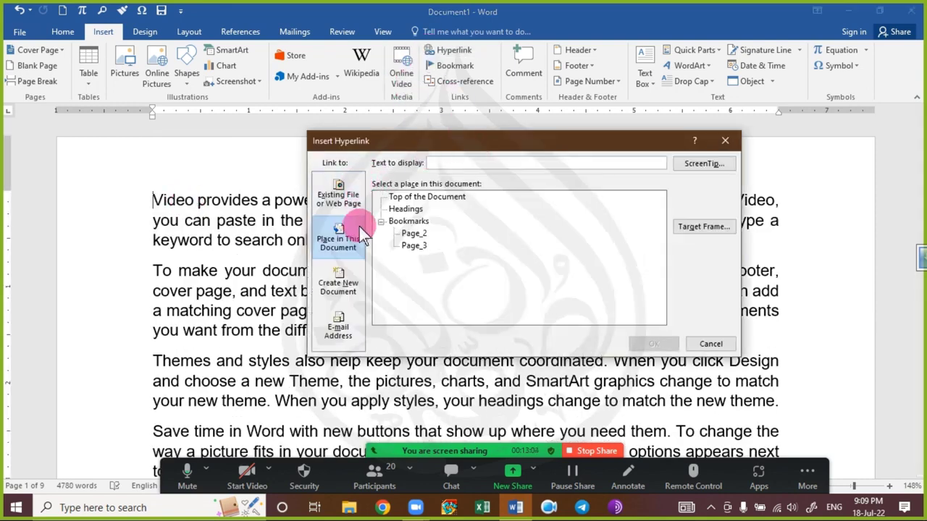
left_click(350, 206)
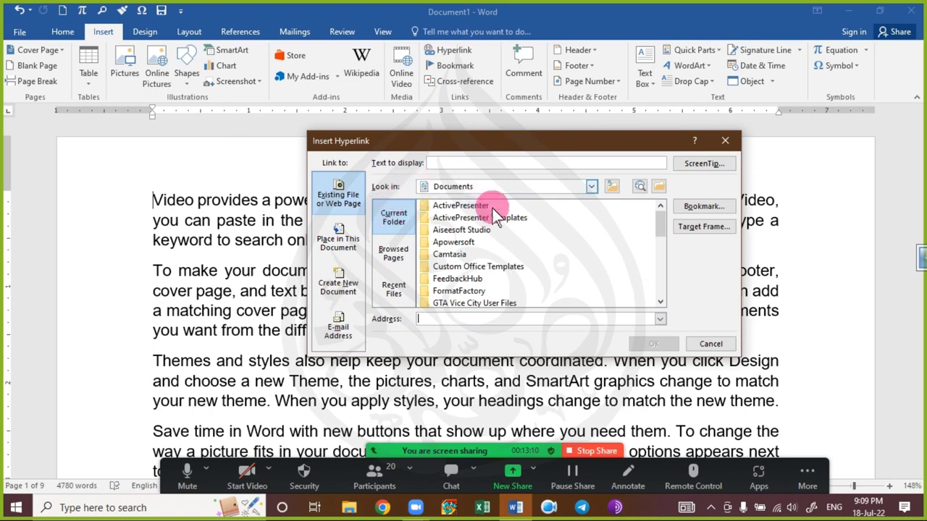
left_click(711, 345)
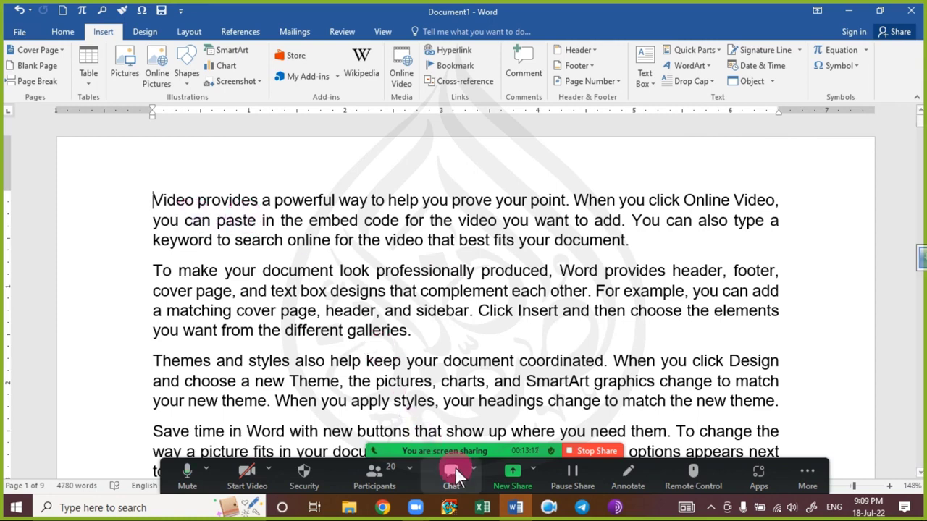
left_click(189, 469)
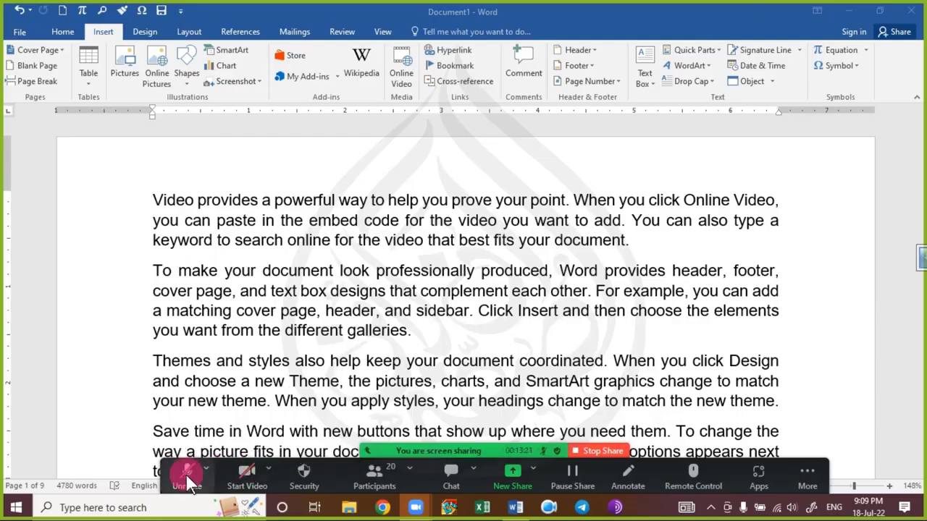
left_click(187, 473)
left_click(451, 472)
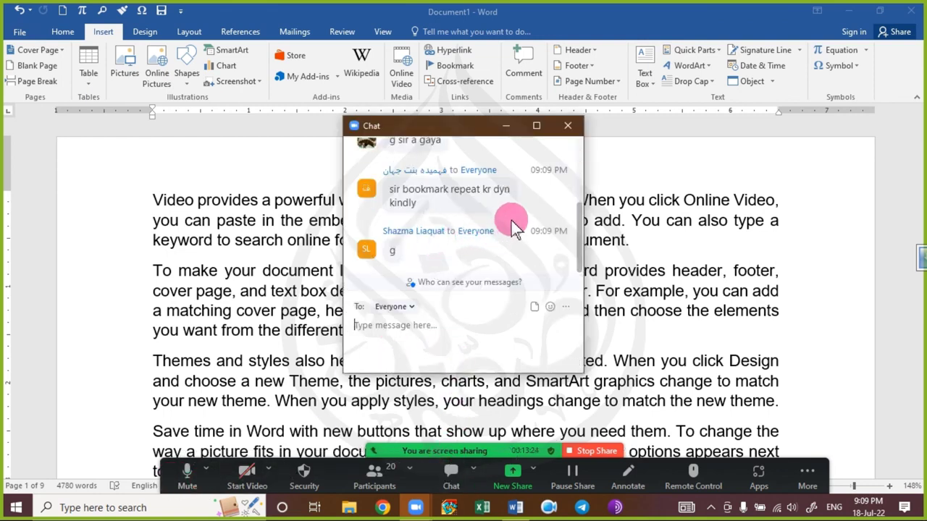
scroll(512, 203, "up", 3)
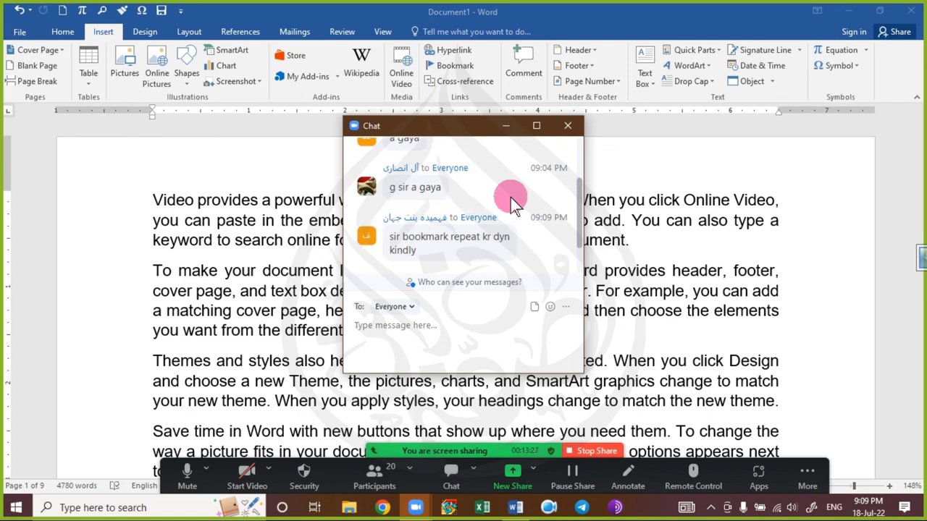
scroll(511, 198, "down", 5)
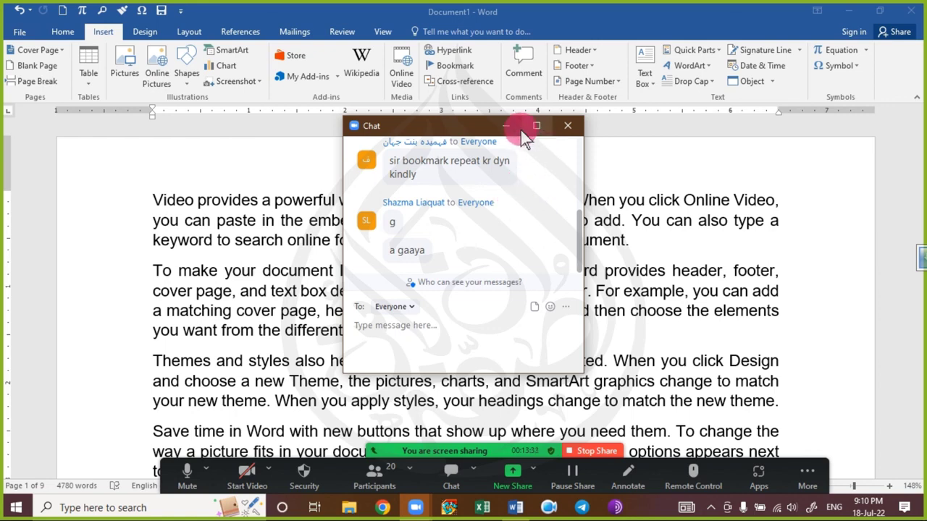
left_click(567, 126)
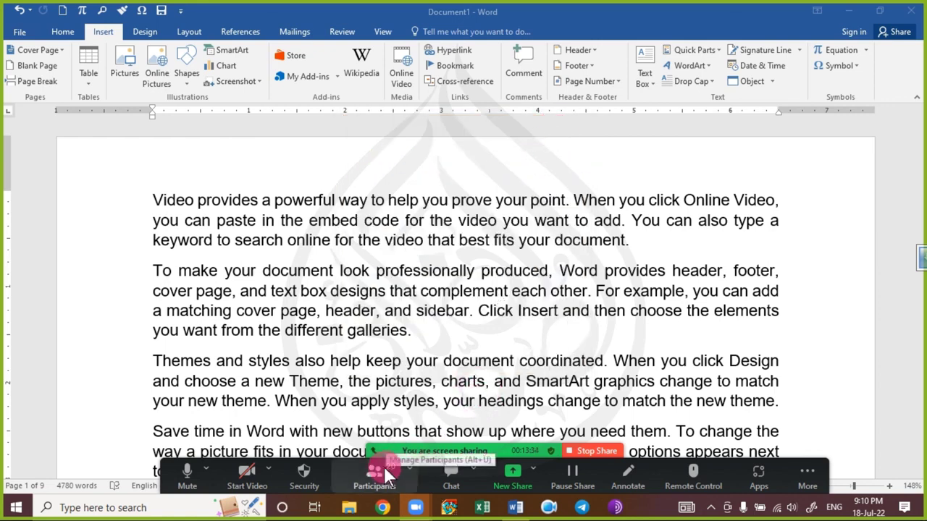
left_click(448, 469)
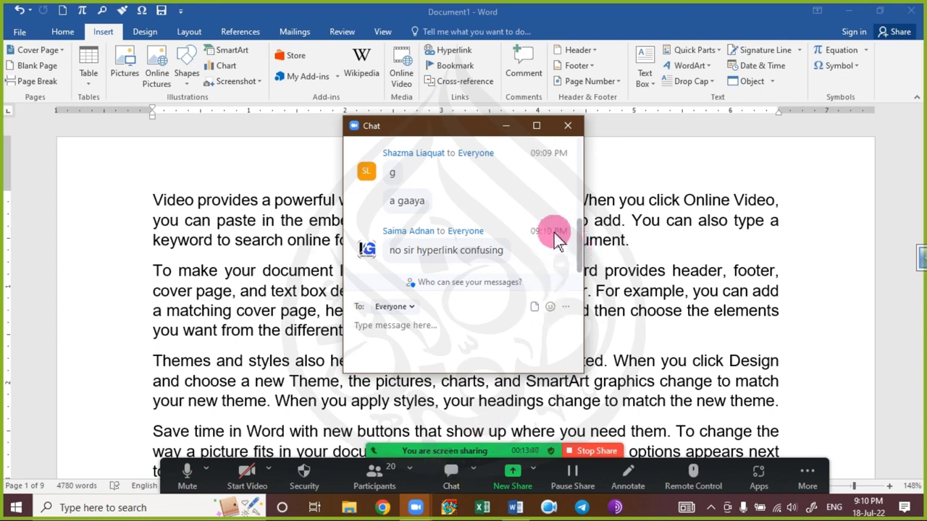
left_click(565, 130)
left_click(152, 200)
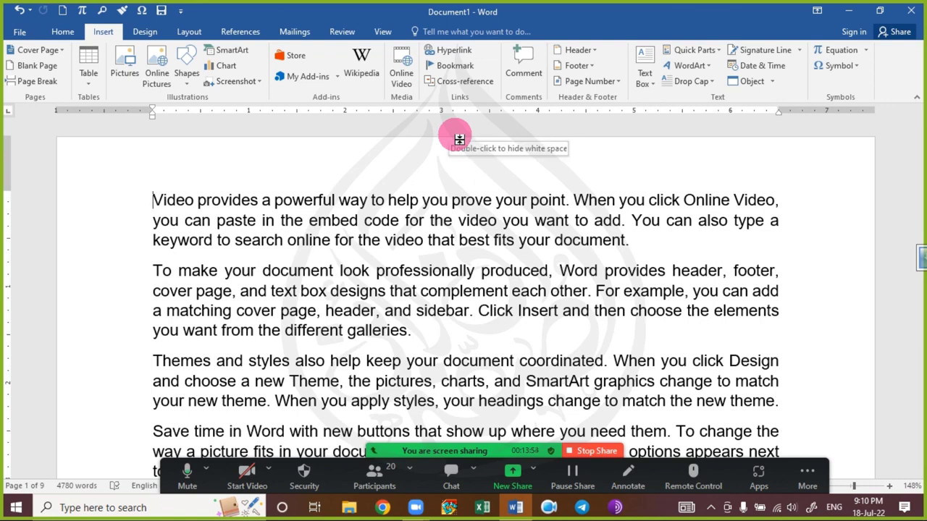
left_click(444, 475)
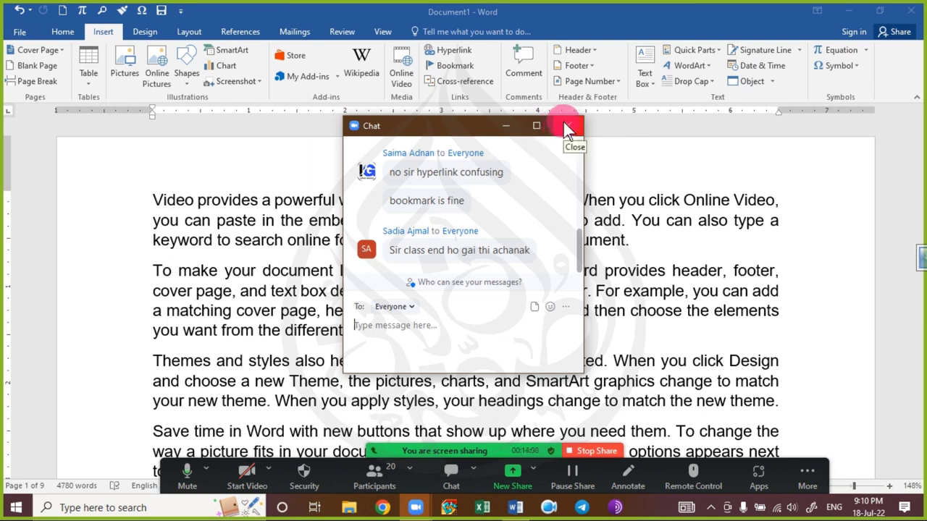
left_click(565, 127)
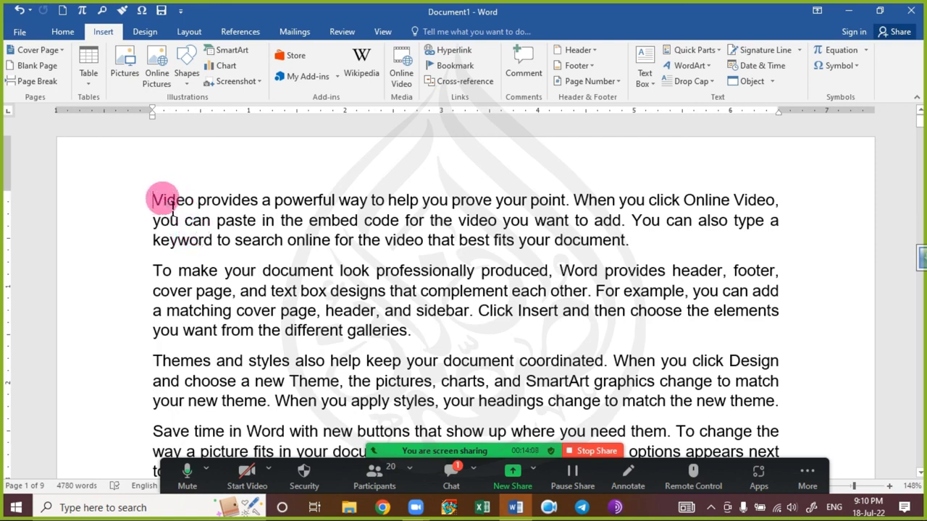
left_click_drag(162, 209, 707, 250)
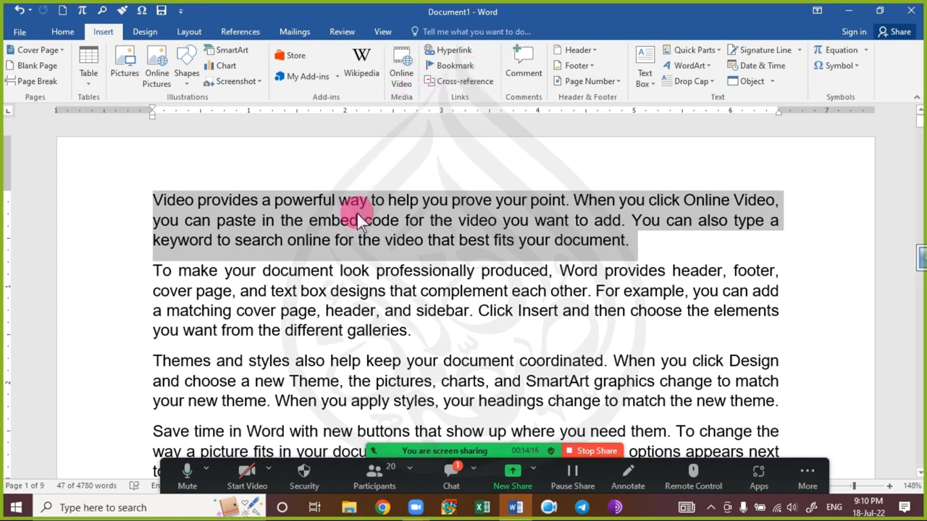
left_click(199, 221)
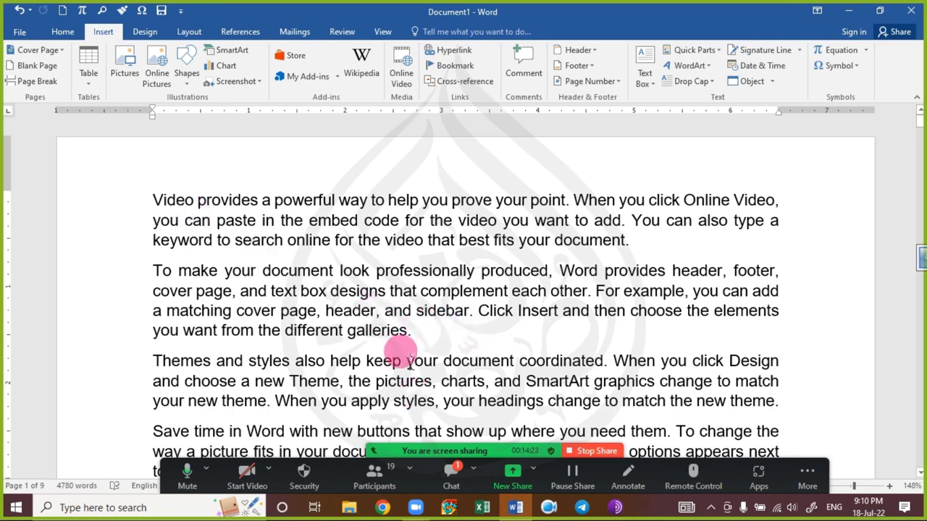
- Read the new Zoom chat message, reposition and close the chat window, then stop sharing the screen
left_click(450, 472)
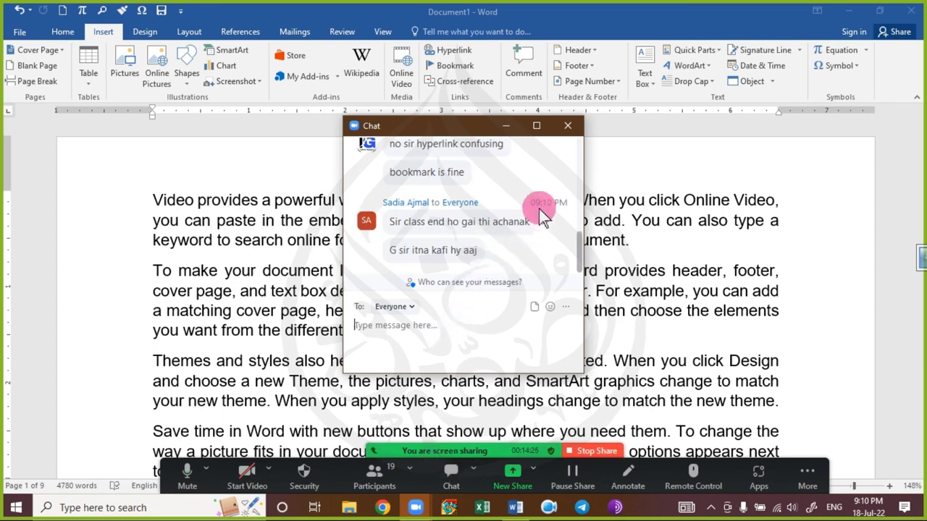
left_click(565, 127)
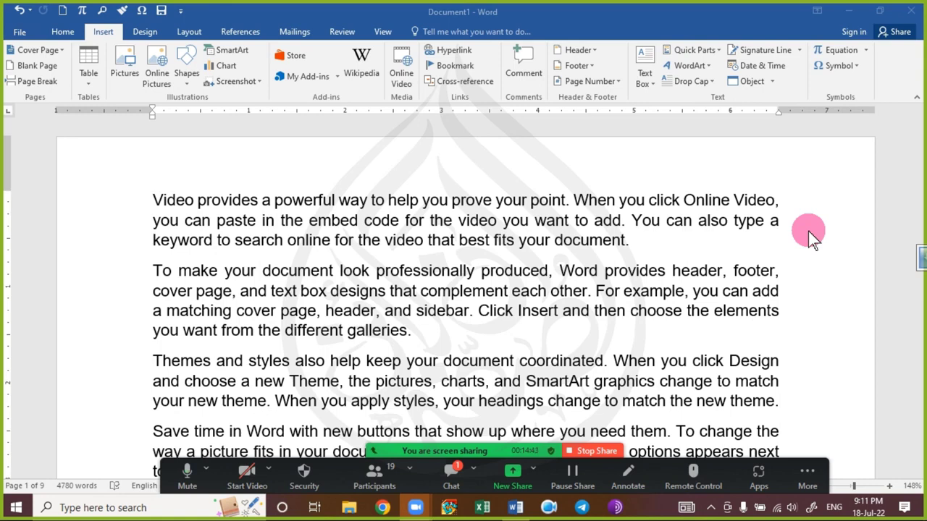
left_click(451, 474)
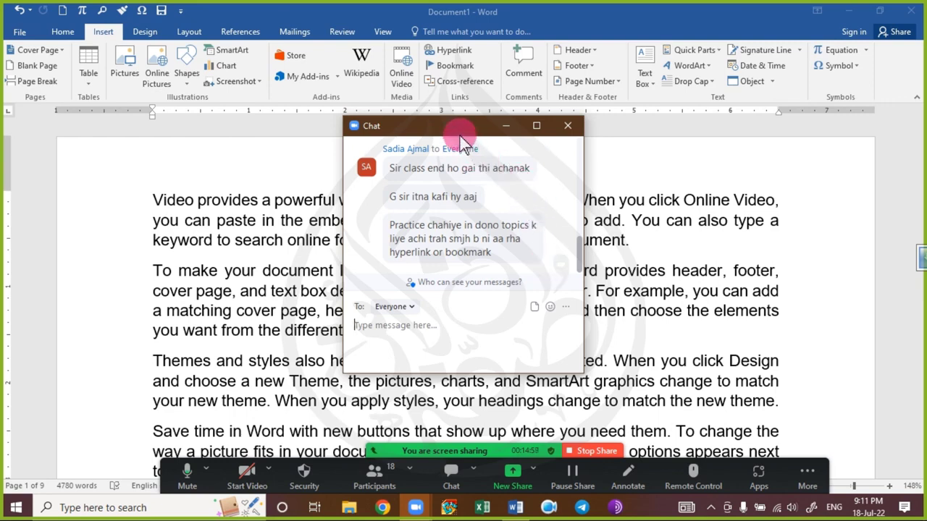
left_click_drag(435, 133, 456, 129)
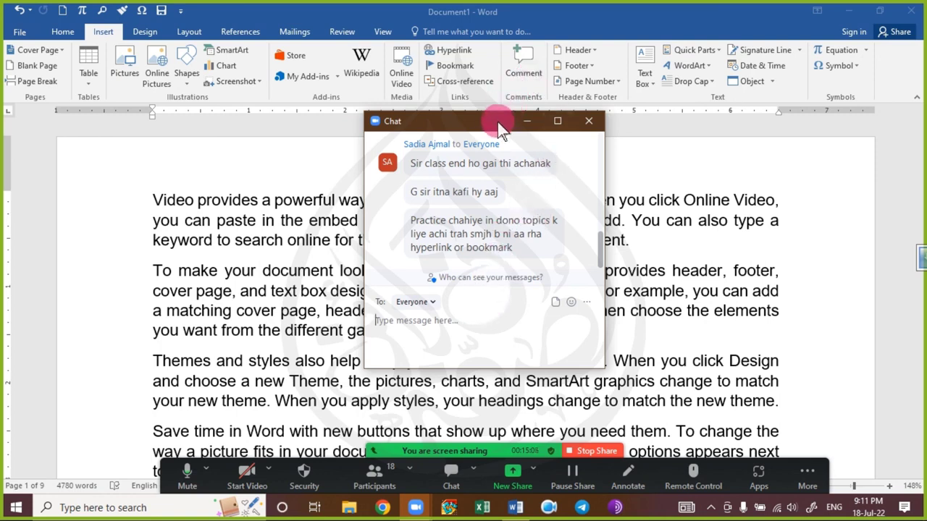
left_click_drag(498, 122, 501, 137)
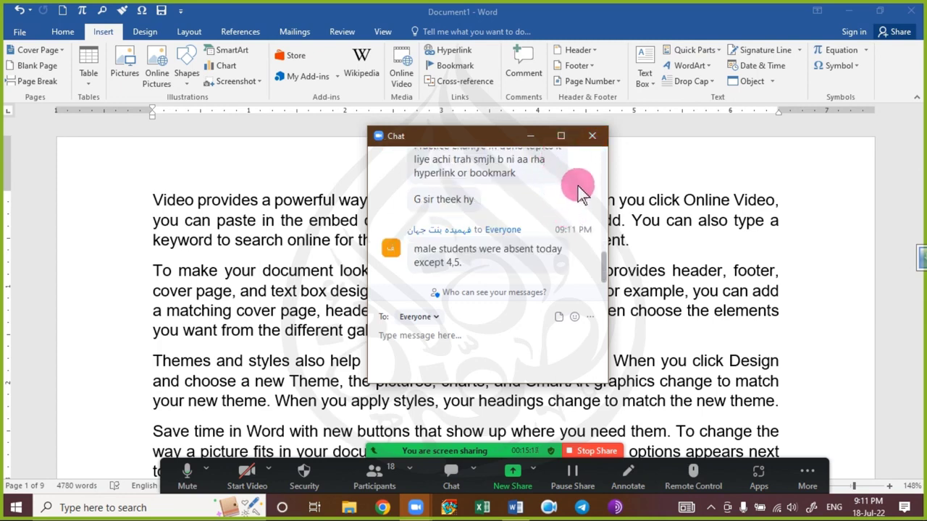
left_click(592, 137)
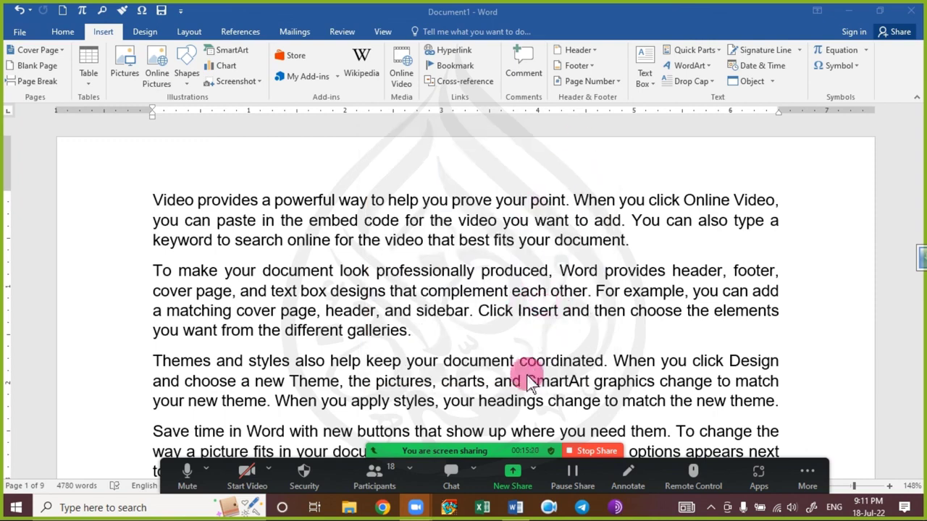
left_click(589, 451)
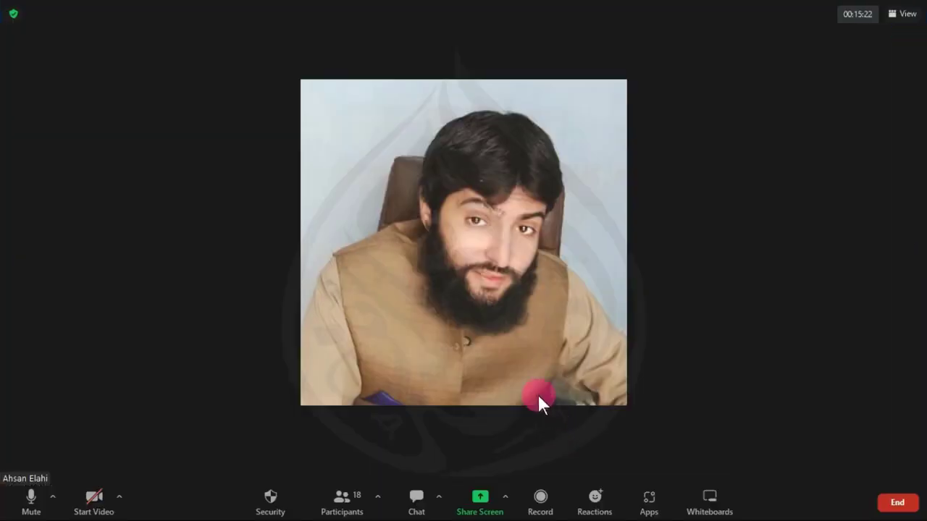